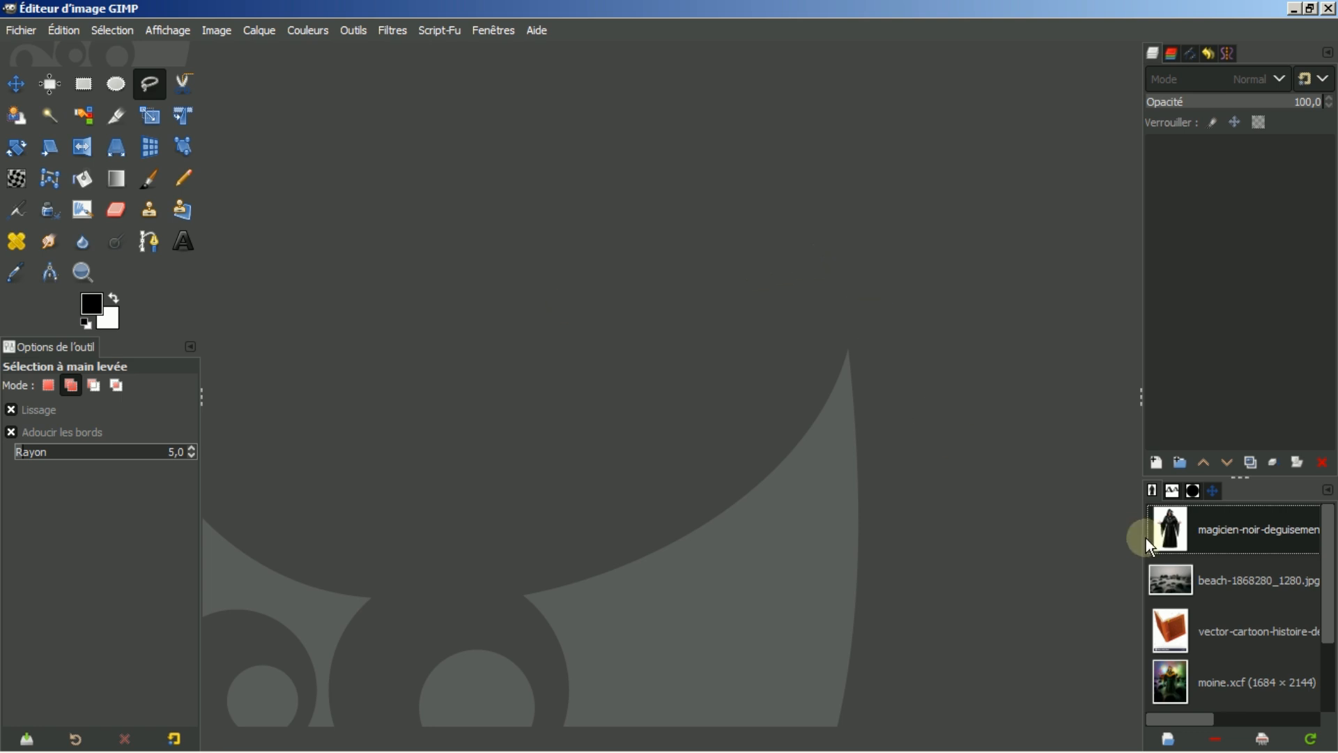
# Step: Open the magicien-noir-deguisement--mw-113171-1 image from the recent documents and view the magician's upper body
pyautogui.doubleClick(1215, 526)
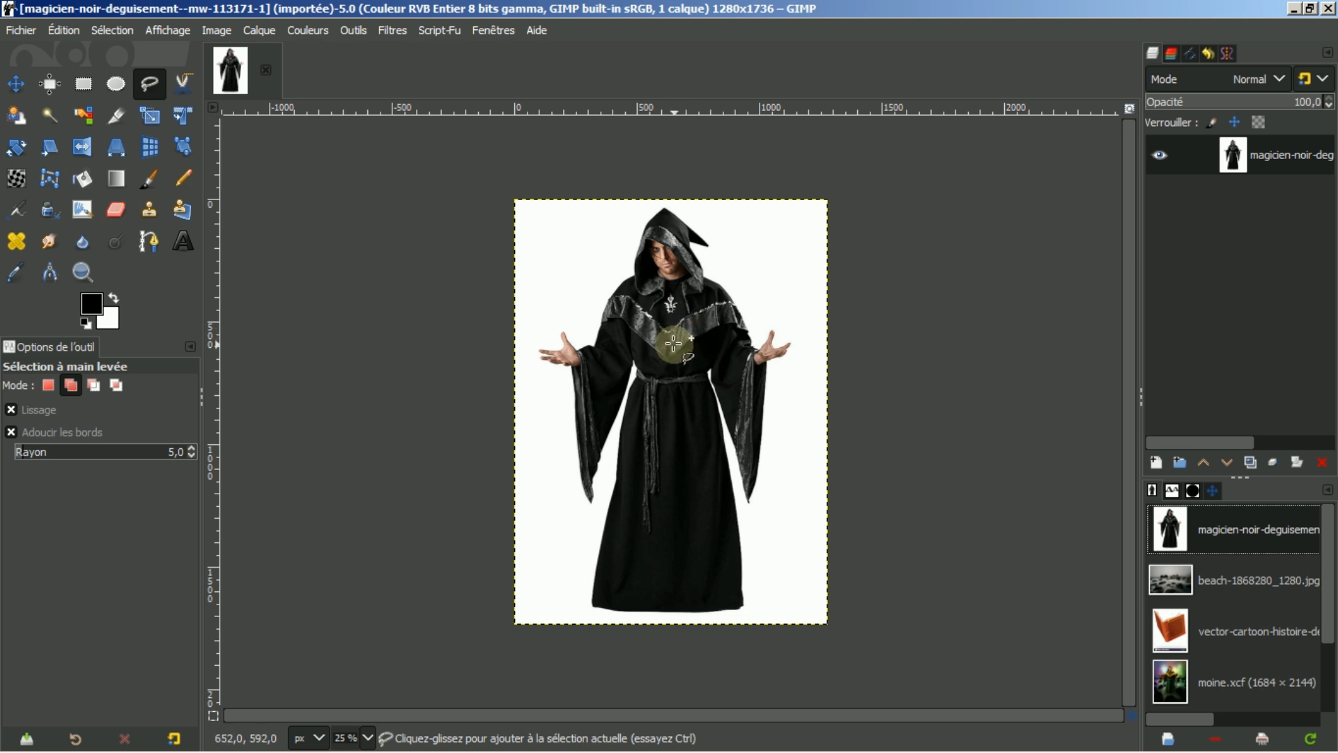
pyautogui.scroll(2, 673, 343)
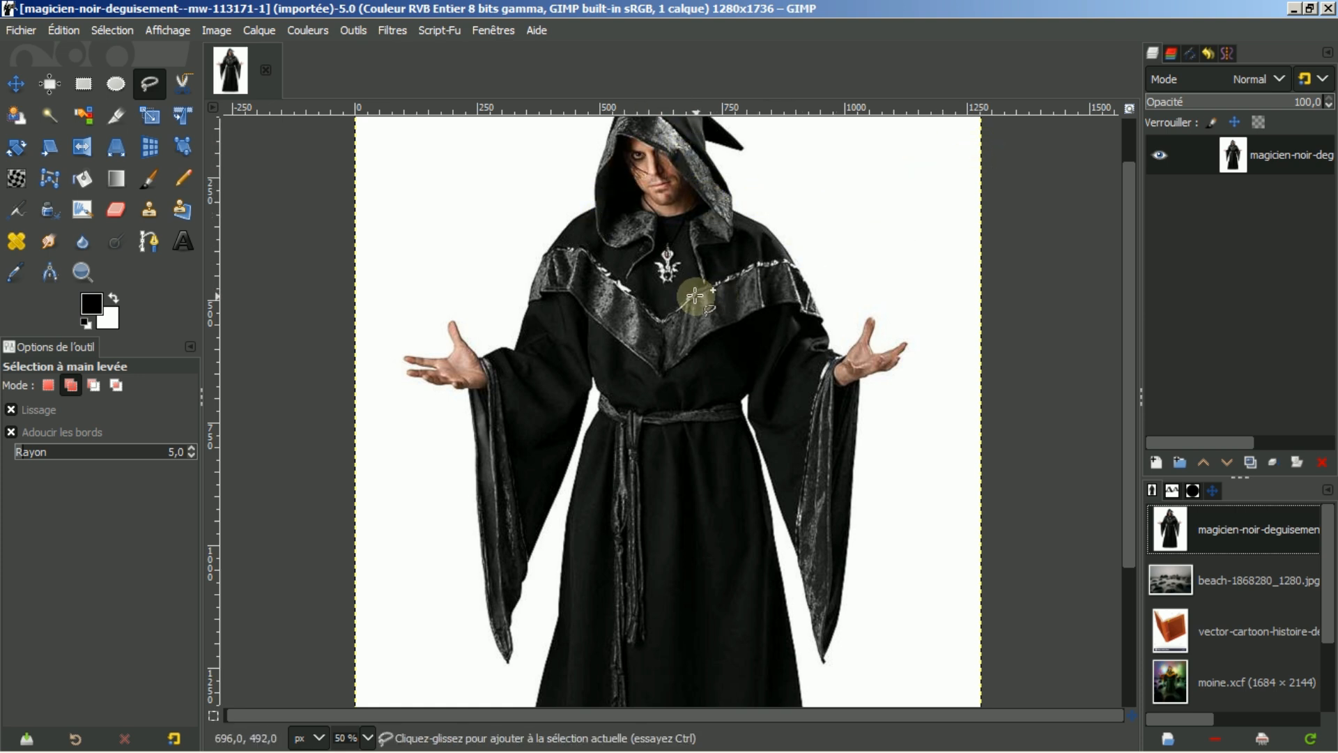
pyautogui.moveTo(1128, 262); pyautogui.dragTo(1115, 210)
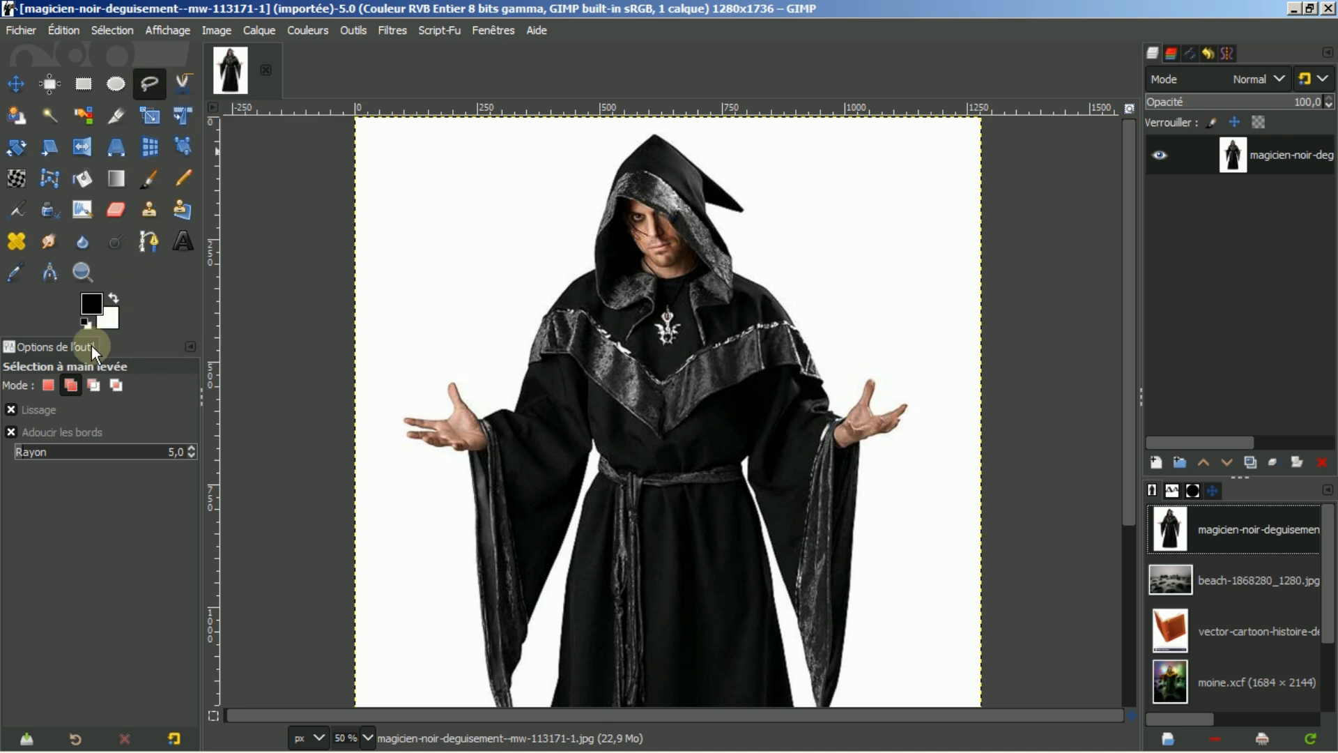
# Step: Outline the left half of the cape's grey V-shaped trim with the Free Select tool in add-to-selection mode
pyautogui.click(70, 386)
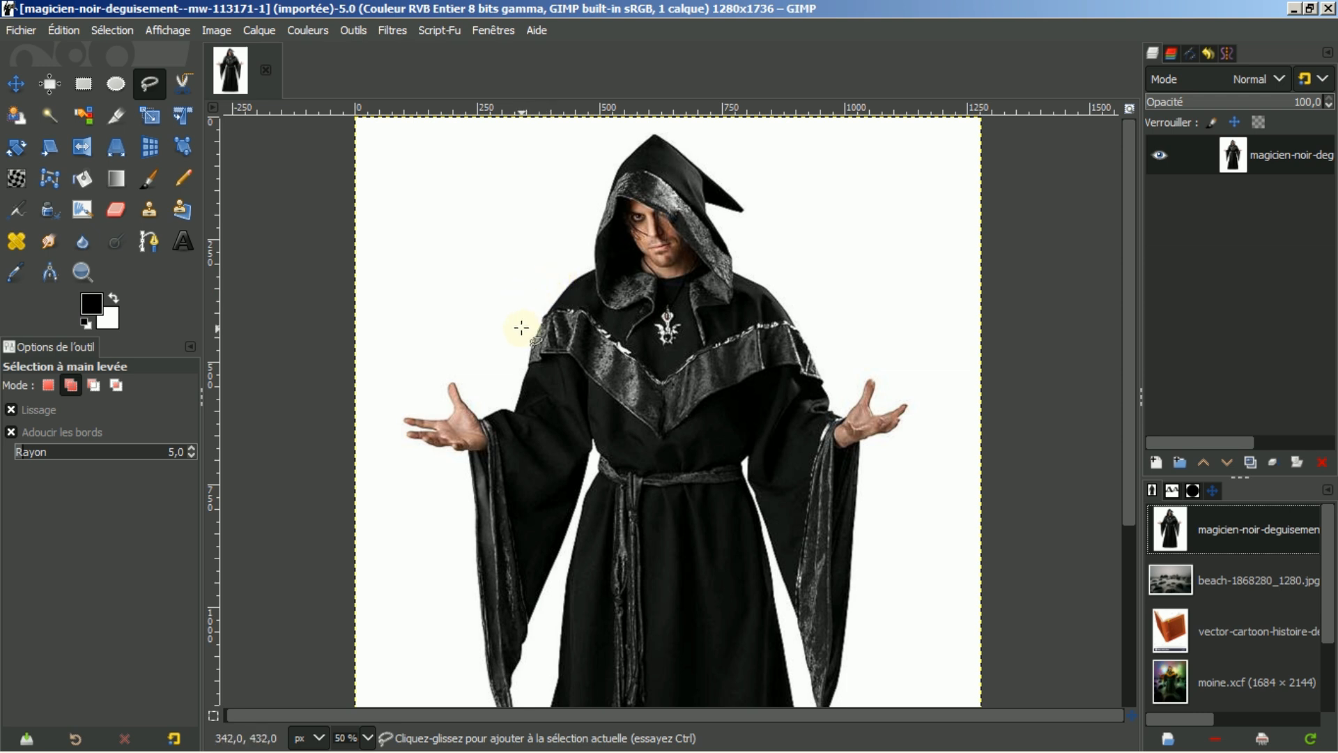
pyautogui.click(547, 316)
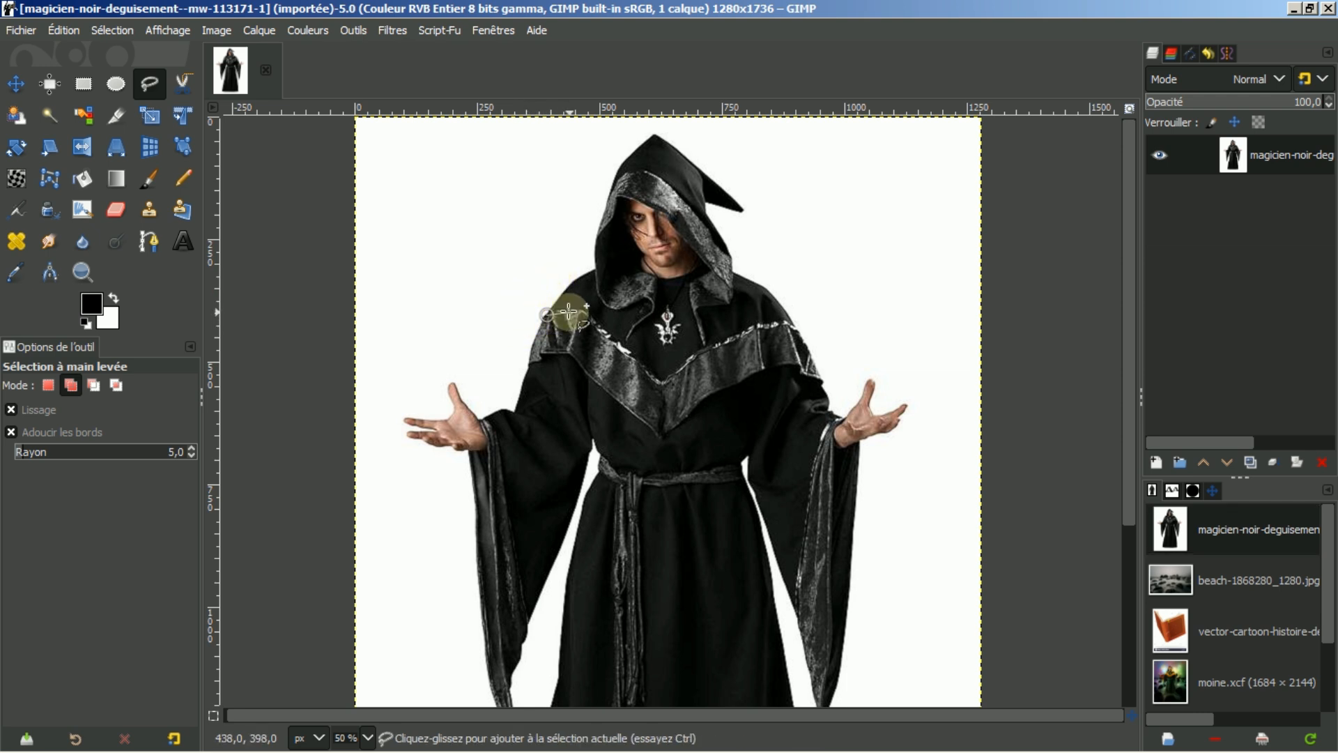
pyautogui.click(593, 324)
pyautogui.click(629, 347)
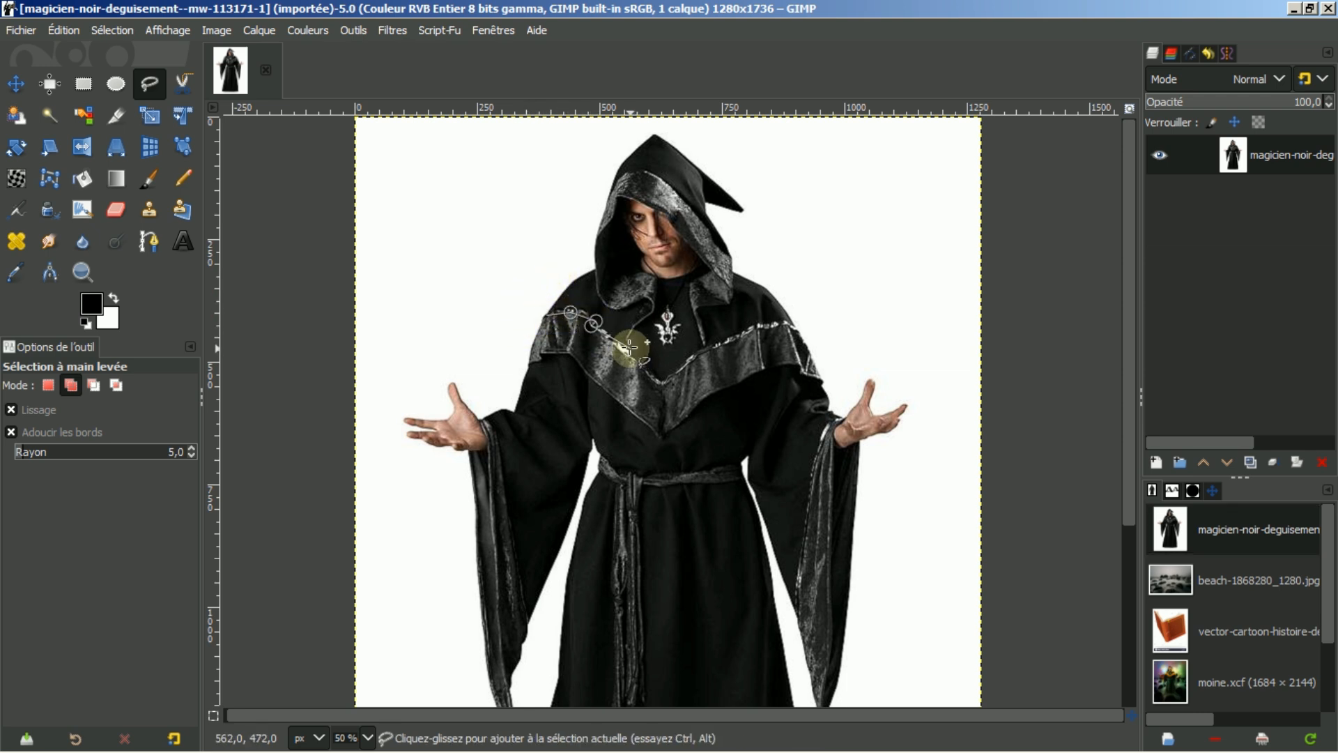
pyautogui.click(647, 369)
pyautogui.click(658, 380)
pyautogui.click(669, 381)
pyautogui.click(665, 418)
pyautogui.click(649, 421)
pyautogui.click(588, 375)
pyautogui.click(557, 348)
pyautogui.click(535, 357)
pyautogui.click(546, 315)
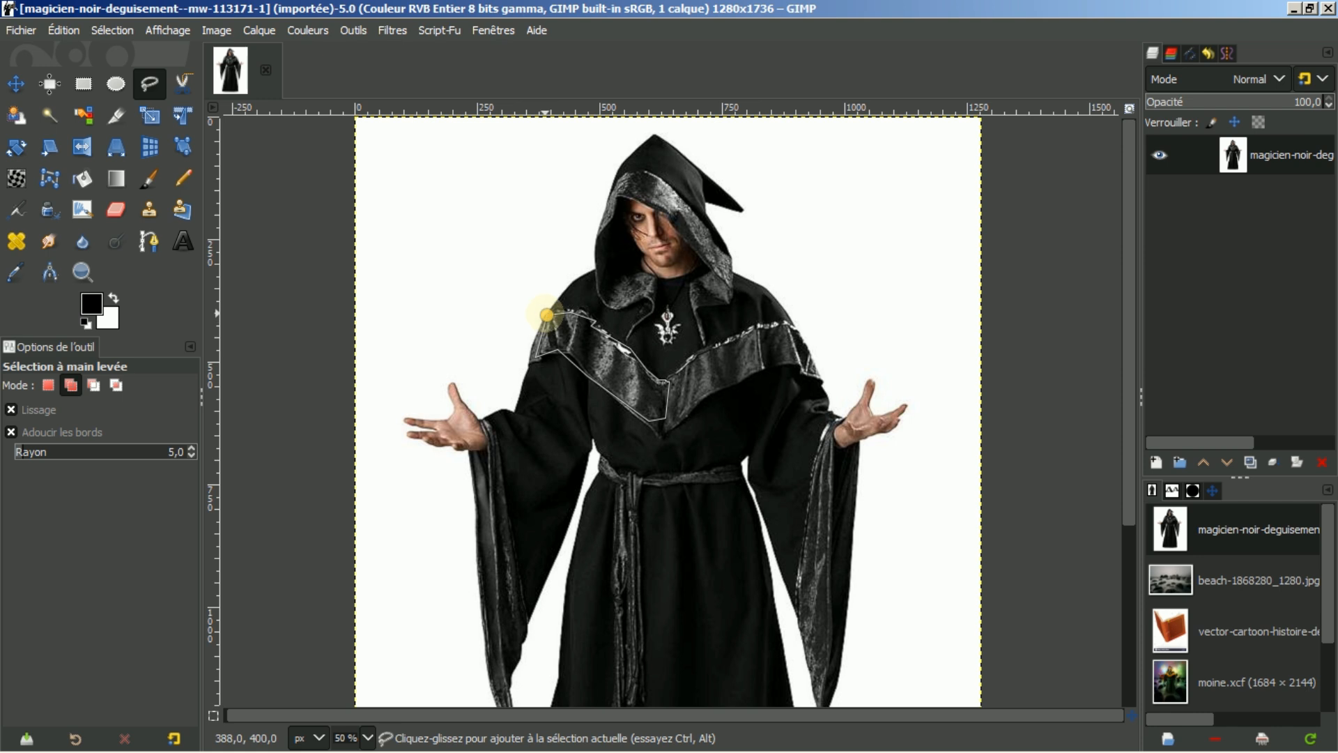
pyautogui.doubleClick(599, 355)
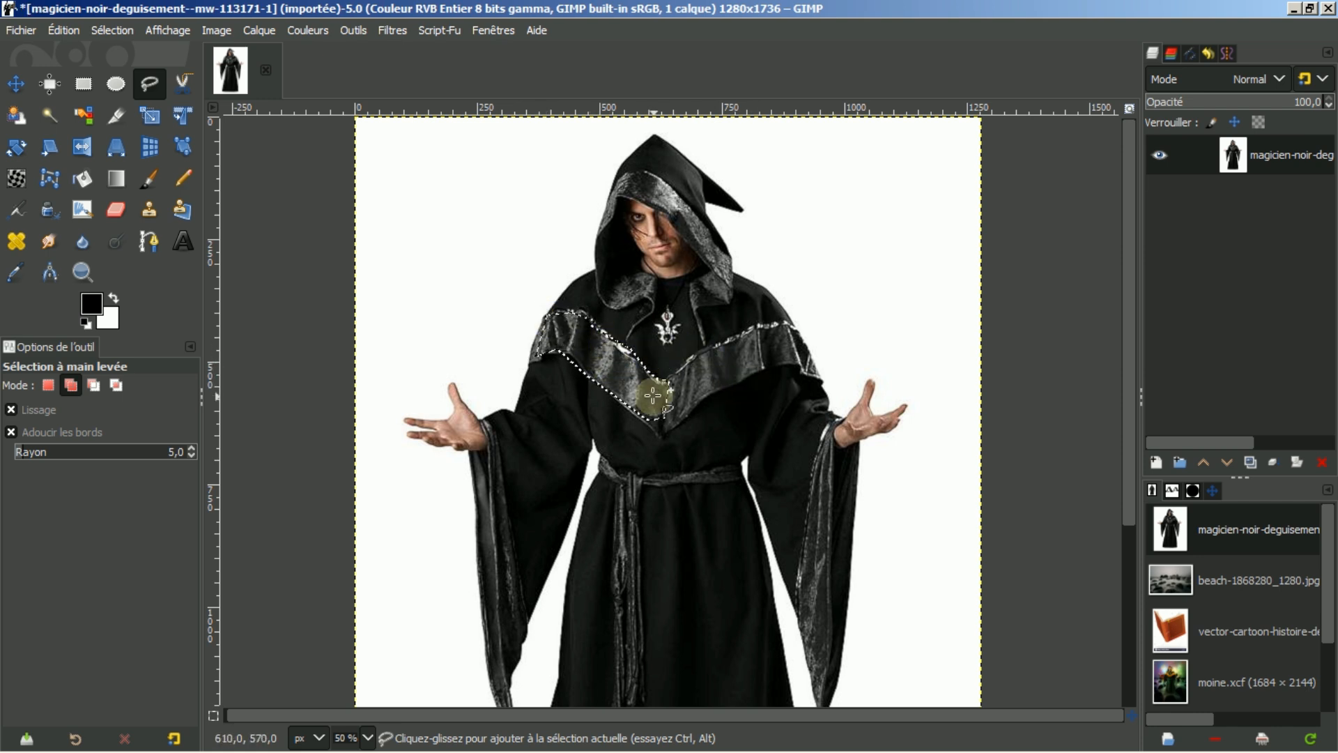
# Step: Add the grey trim along the left side of the hood to the current selection with a freehand outline
pyautogui.click(72, 385)
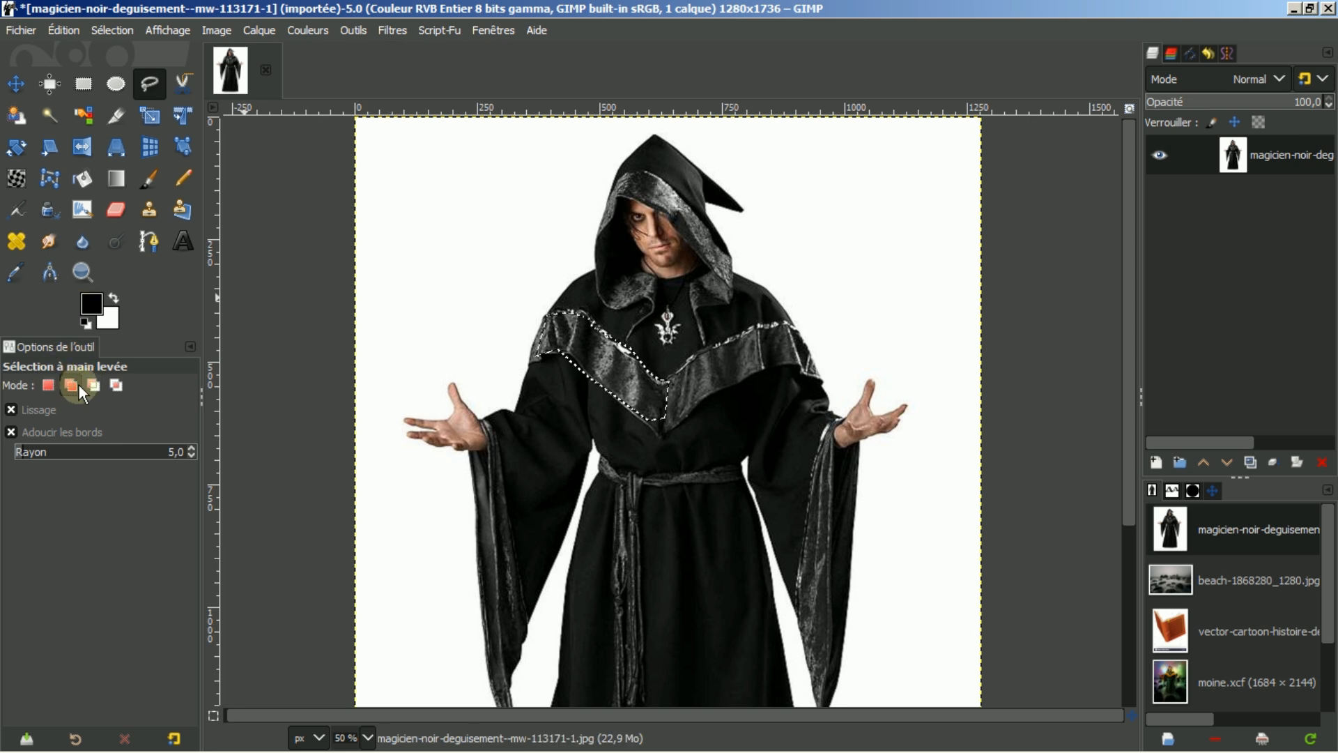
pyautogui.moveTo(618, 307)
pyautogui.mouseDown()
pyautogui.moveTo(601, 240)
pyautogui.moveTo(626, 199)
pyautogui.moveTo(616, 209)
pyautogui.moveTo(613, 190)
pyautogui.moveTo(640, 168)
pyautogui.moveTo(650, 181)
pyautogui.mouseUp()
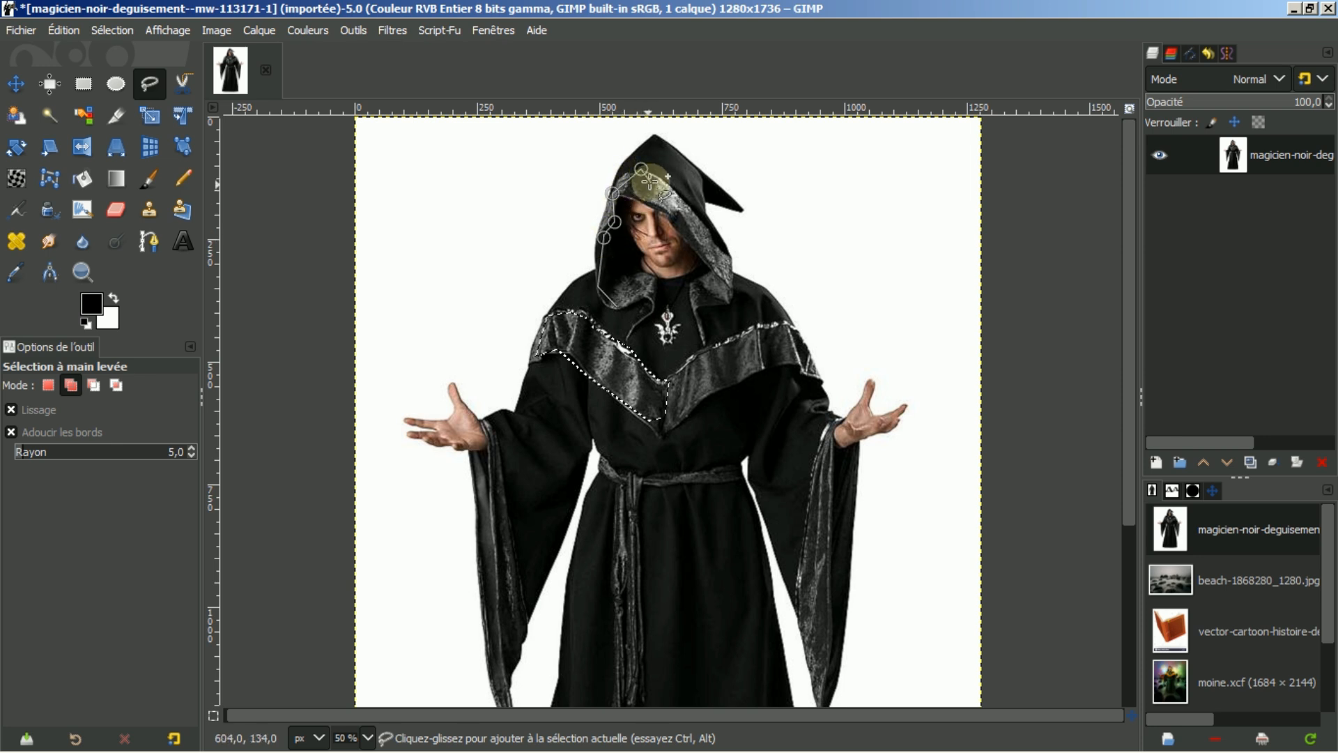
pyautogui.click(666, 184)
pyautogui.click(653, 207)
pyautogui.click(626, 212)
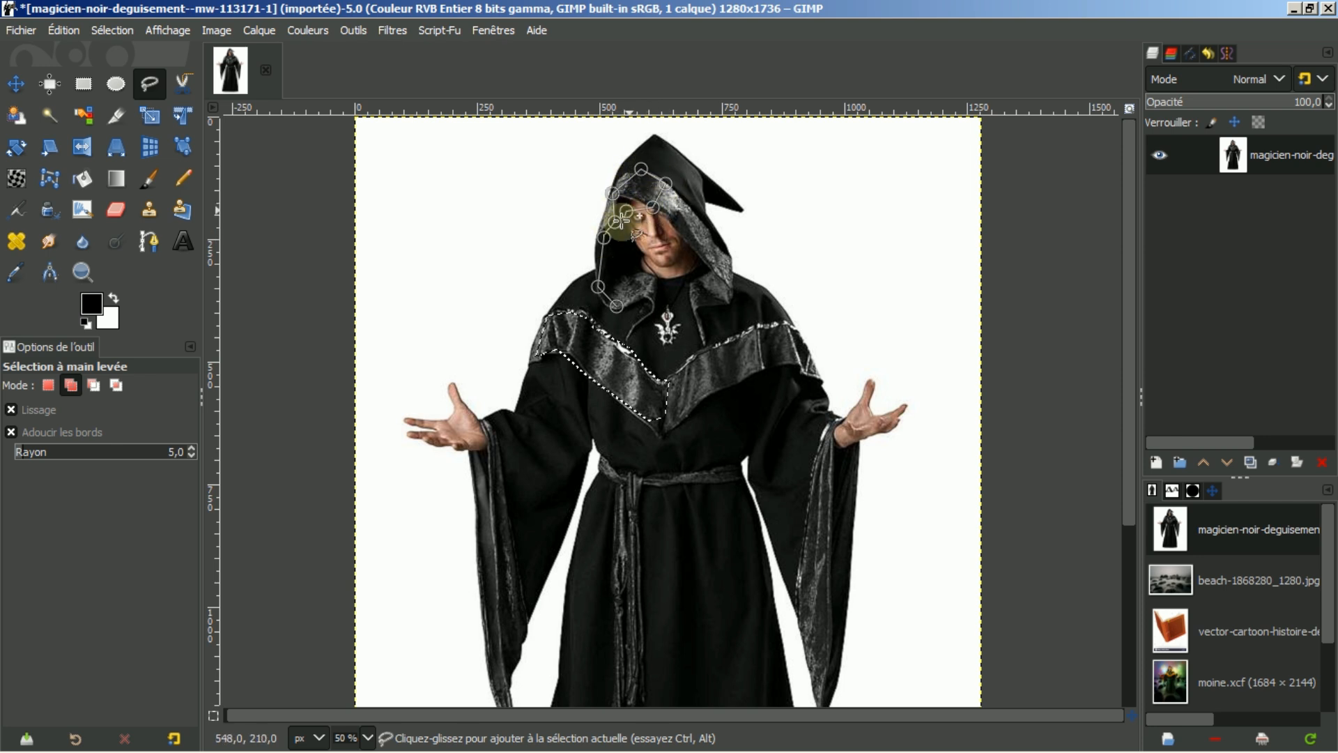
pyautogui.click(616, 303)
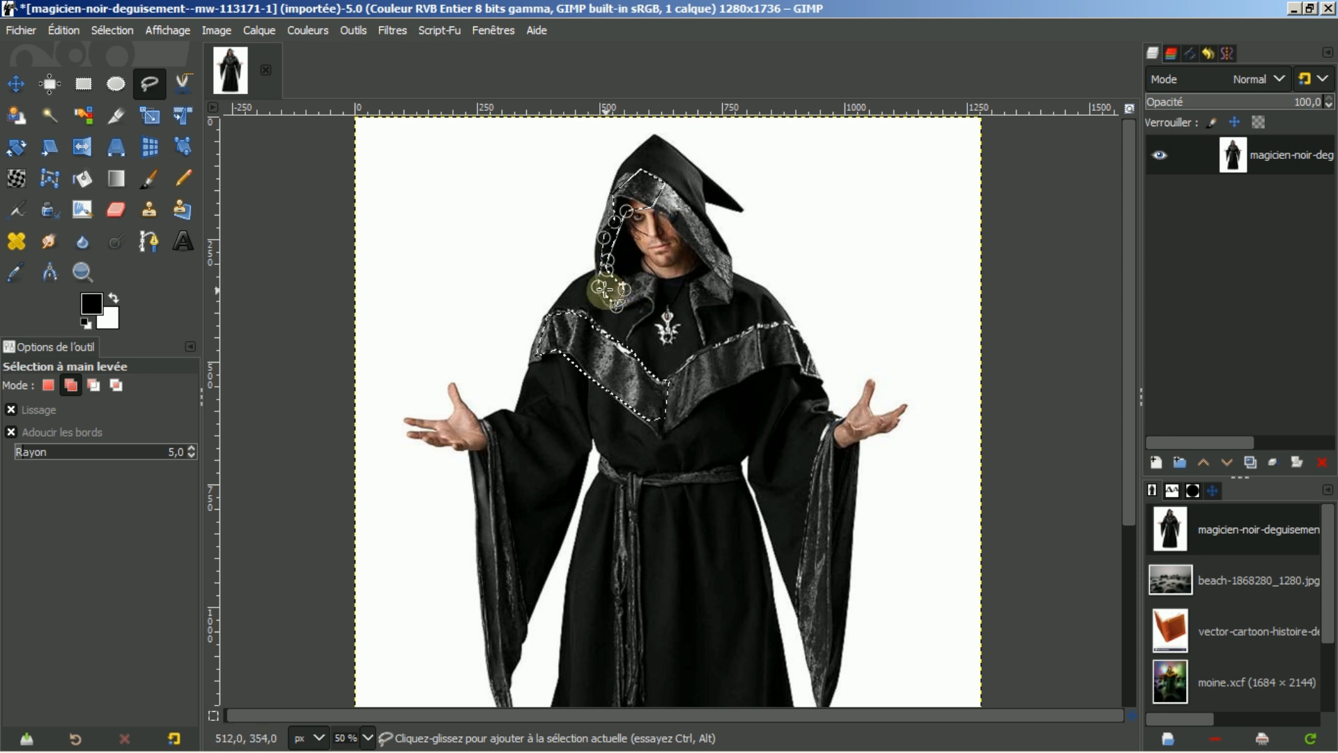
pyautogui.press('Return')
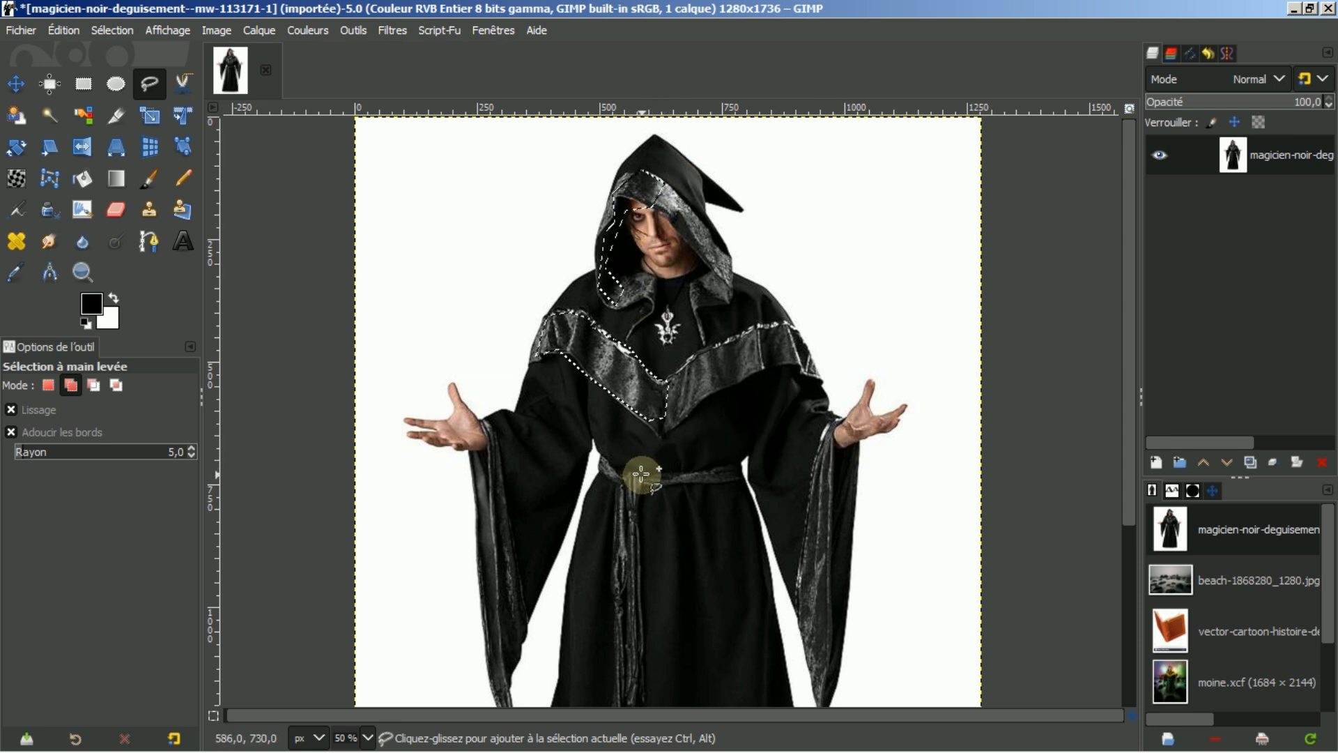
# Step: Add the section of the belt beside the knot to the freehand selection
pyautogui.moveTo(683, 477); pyautogui.dragTo(716, 482)
pyautogui.click(715, 475)
pyautogui.click(642, 475)
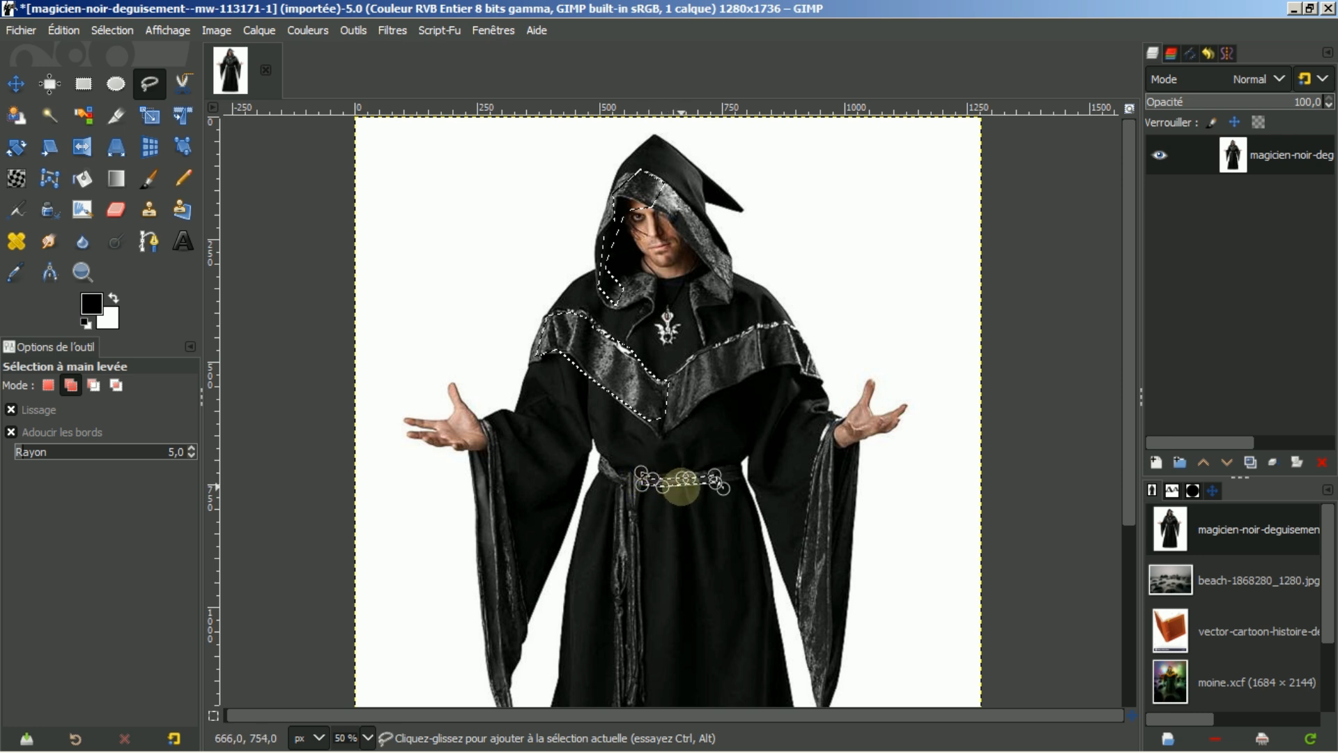
pyautogui.doubleClick(675, 480)
# Step: Add the grey lining of the sleeve on the image's right side to the freehand selection
pyautogui.click(814, 468)
pyautogui.click(809, 509)
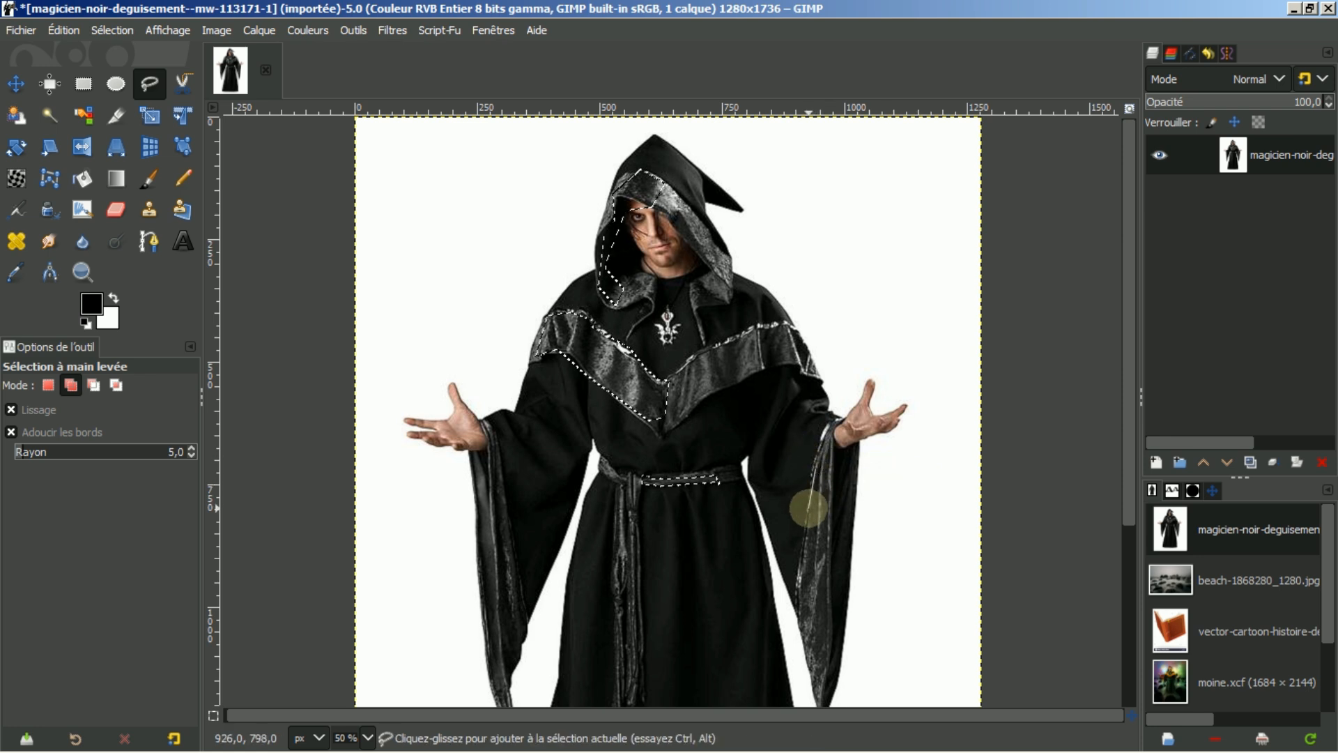
pyautogui.click(810, 538)
pyautogui.click(798, 568)
pyautogui.click(809, 599)
pyautogui.click(835, 562)
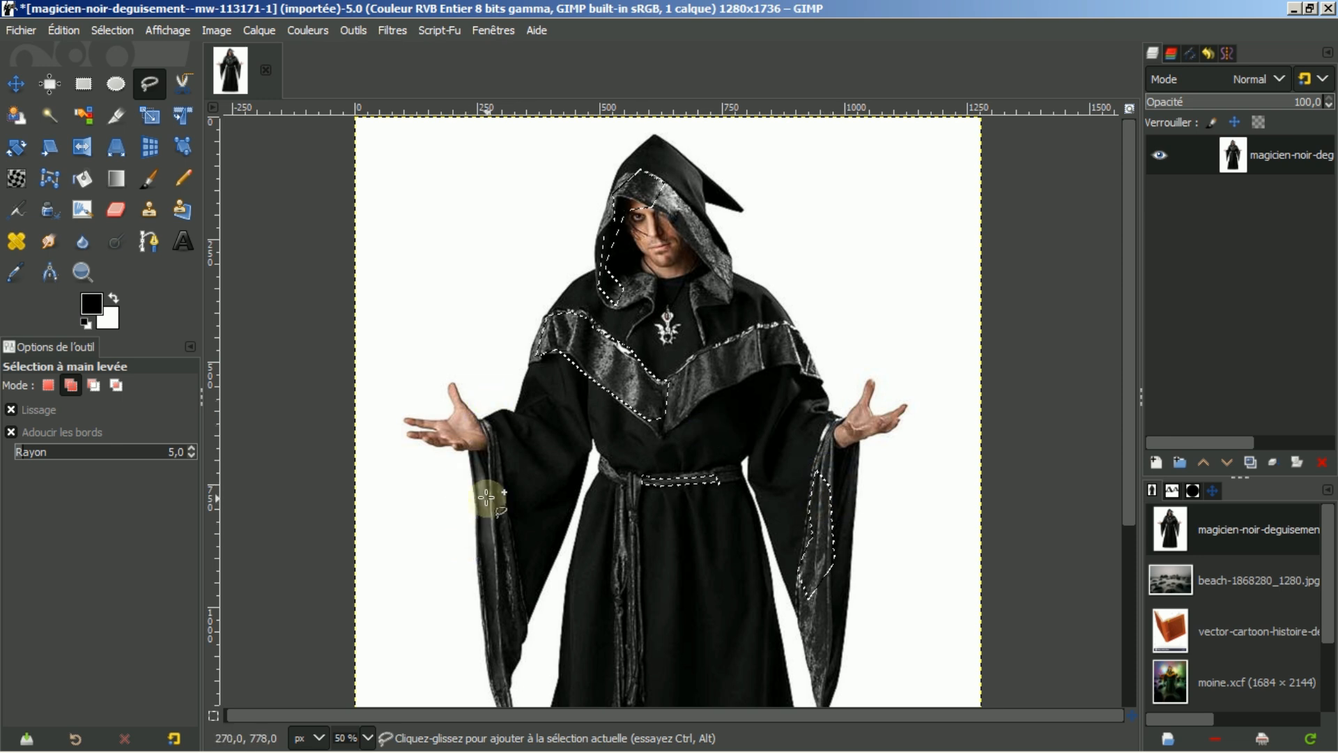
pyautogui.click(668, 382)
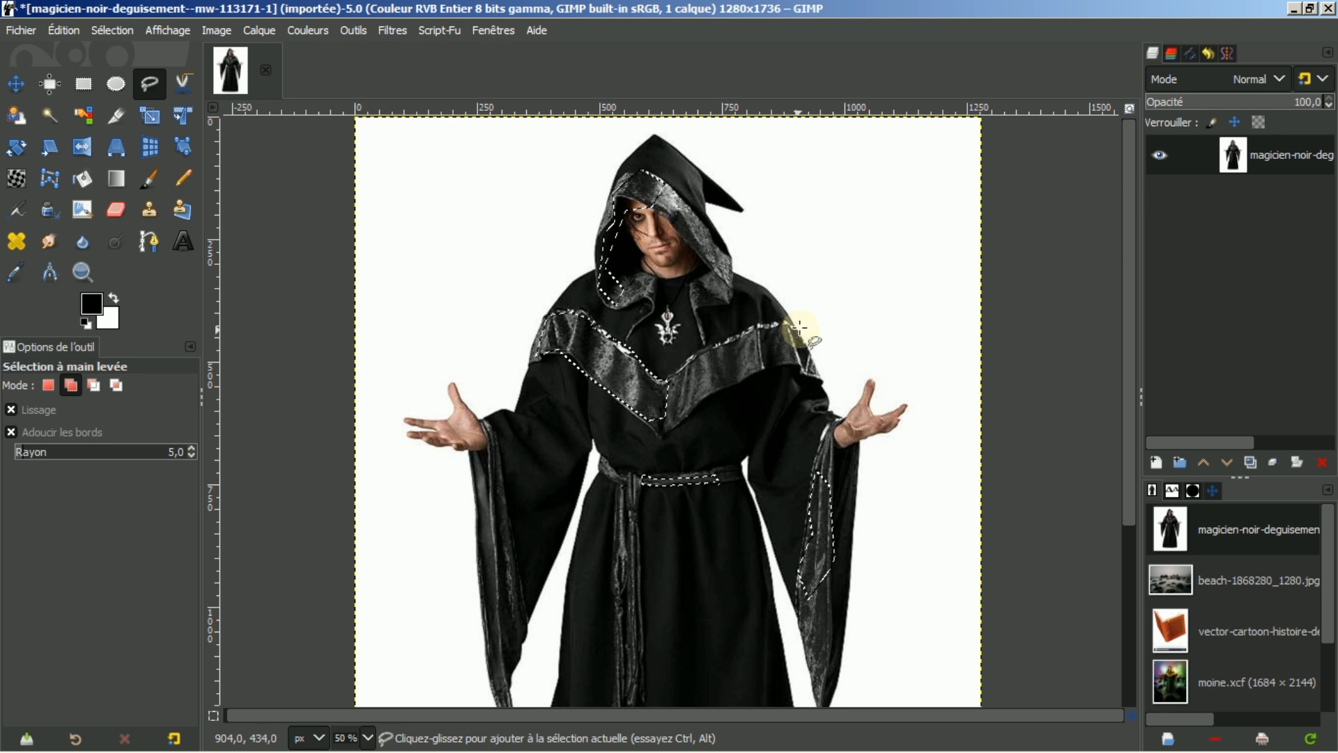
# Step: Convert the selection to a path, then view the SVG path import dialog without importing a file
pyautogui.click(1190, 53)
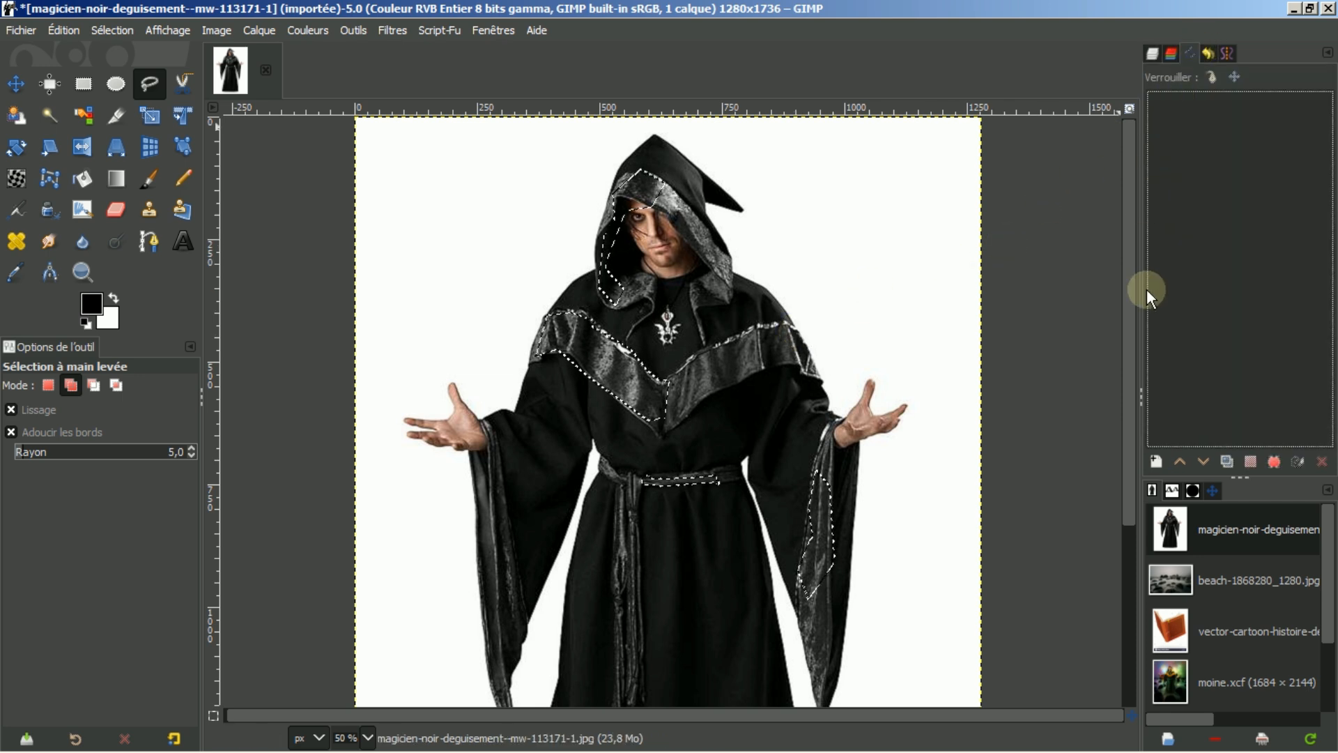
pyautogui.click(1274, 462)
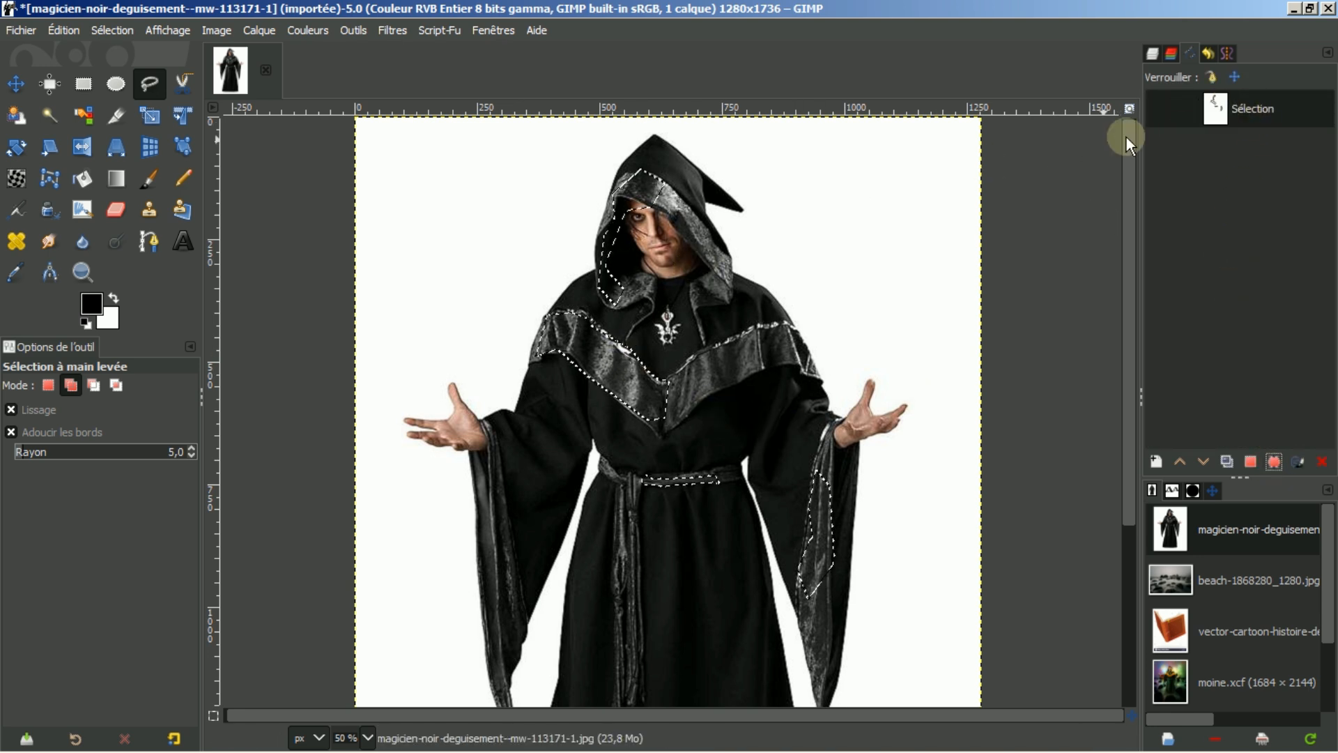
pyautogui.rightClick(1208, 168)
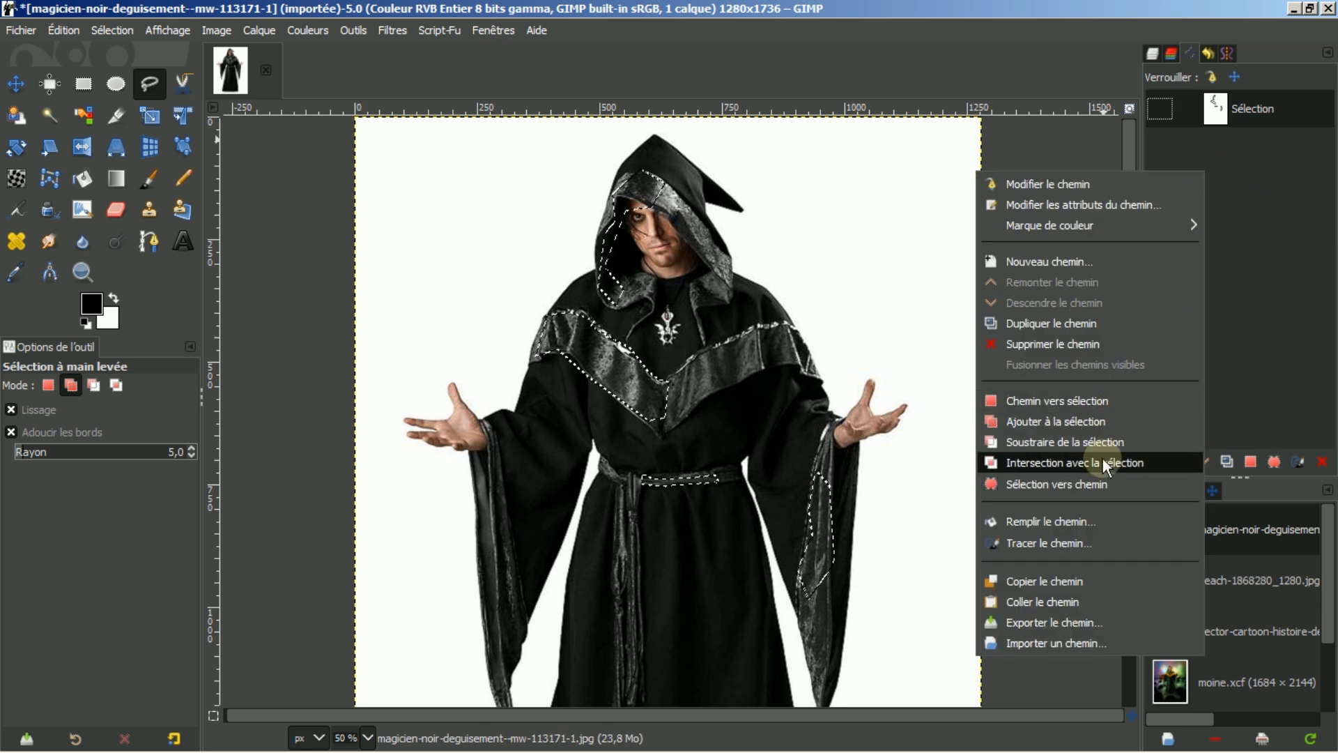
pyautogui.click(1038, 643)
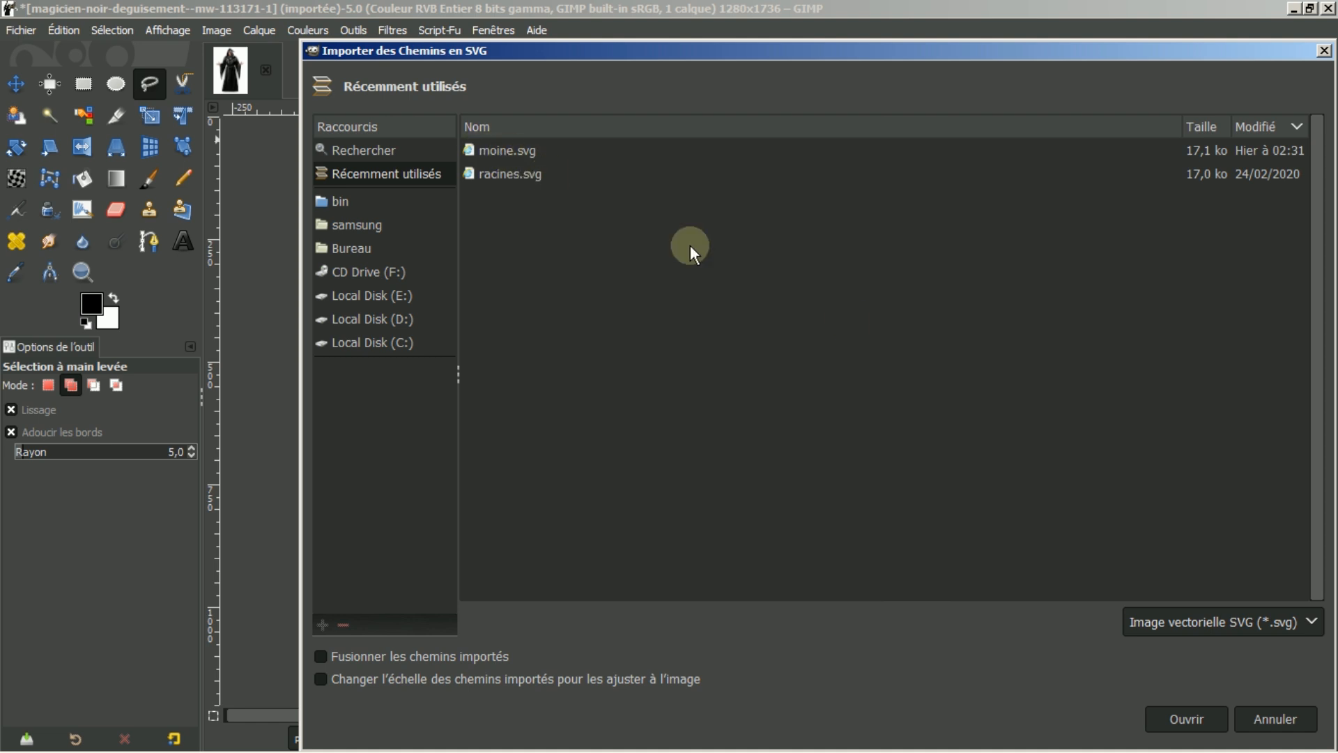
pyautogui.click(1264, 719)
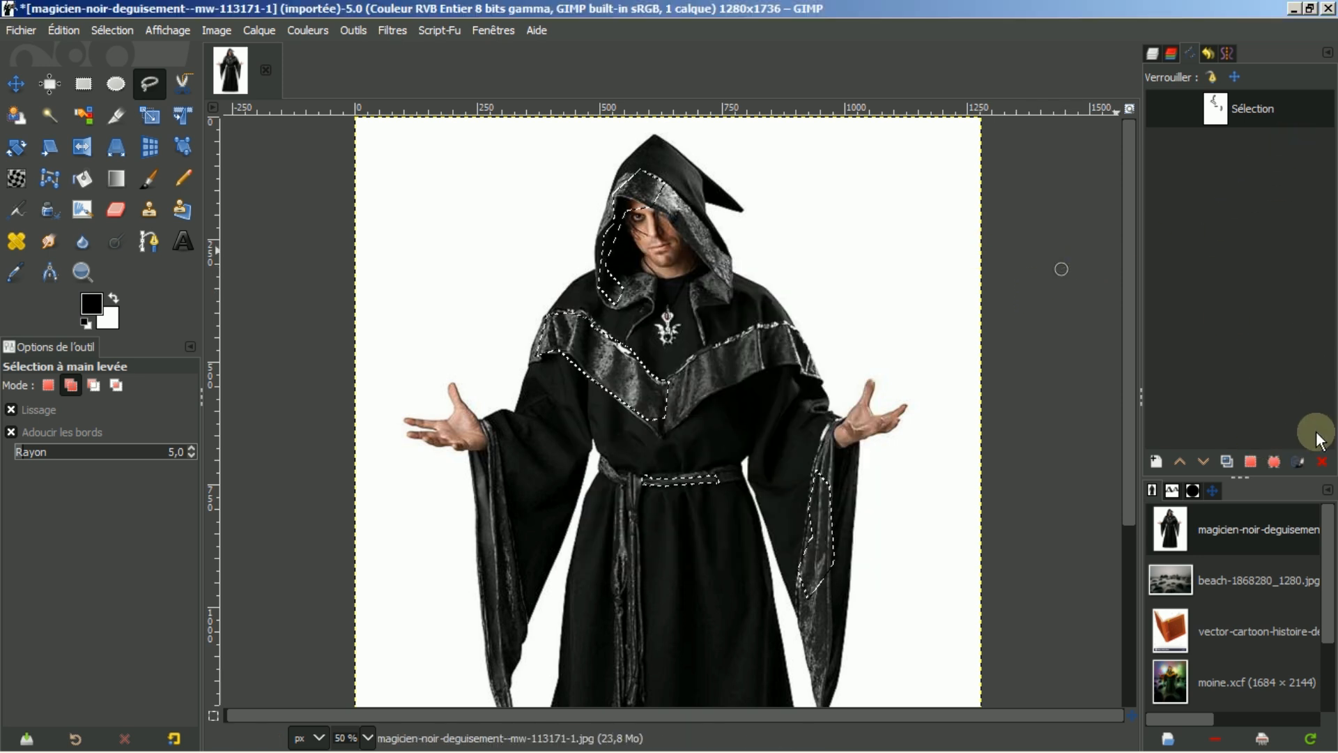
# Step: Delete the path made from the selection and deselect everything
pyautogui.click(1322, 462)
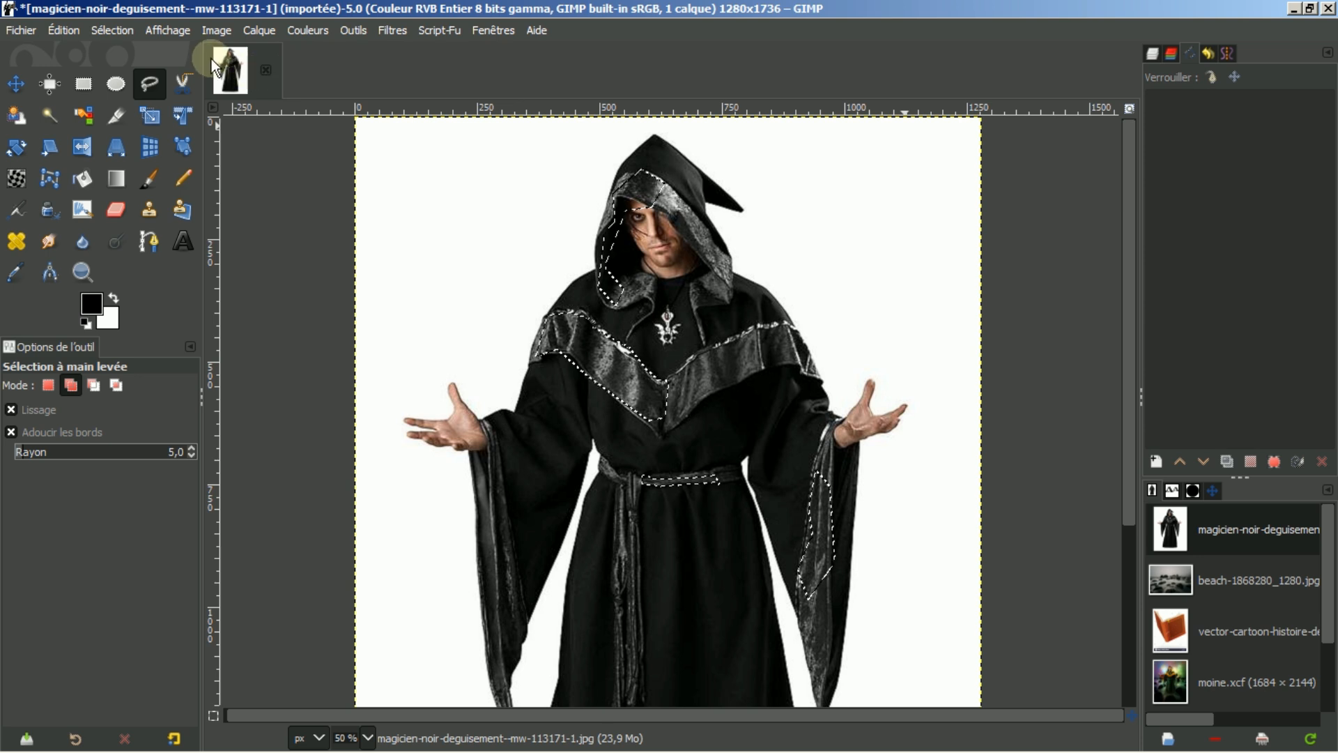
pyautogui.click(120, 32)
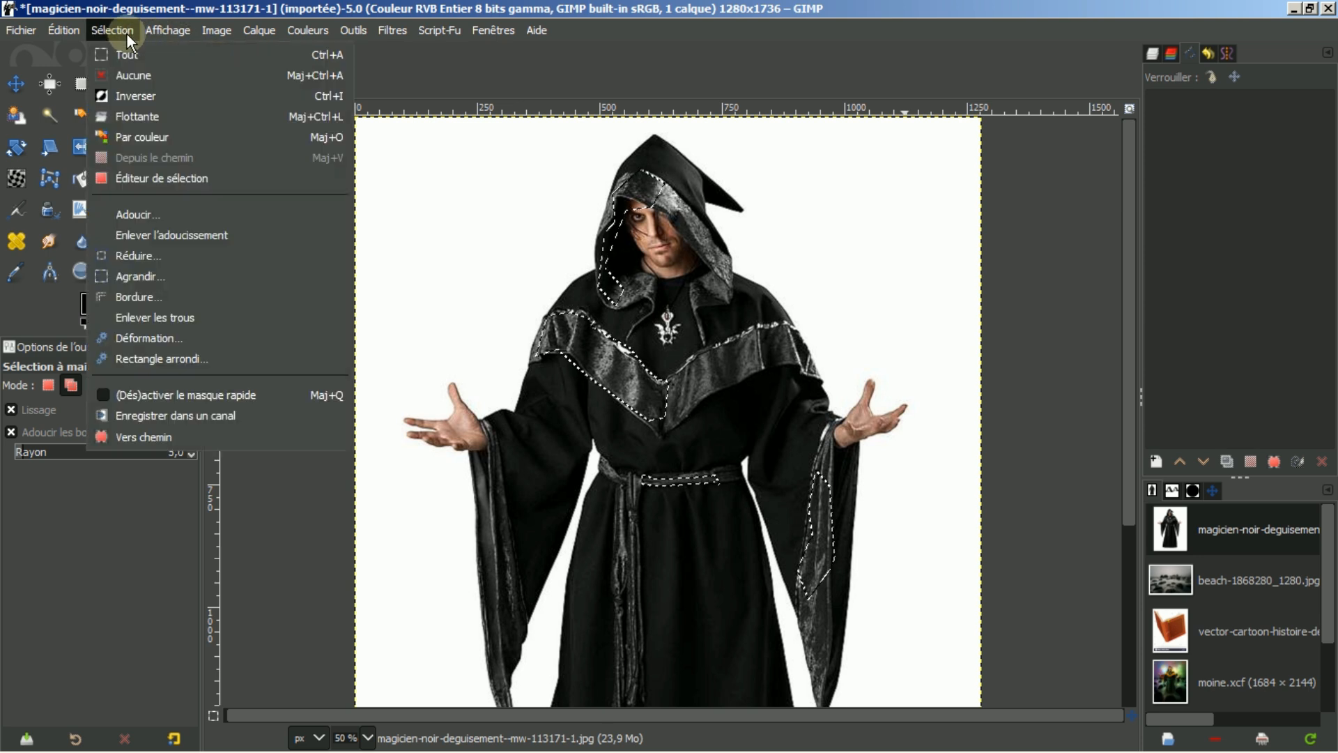
pyautogui.click(122, 74)
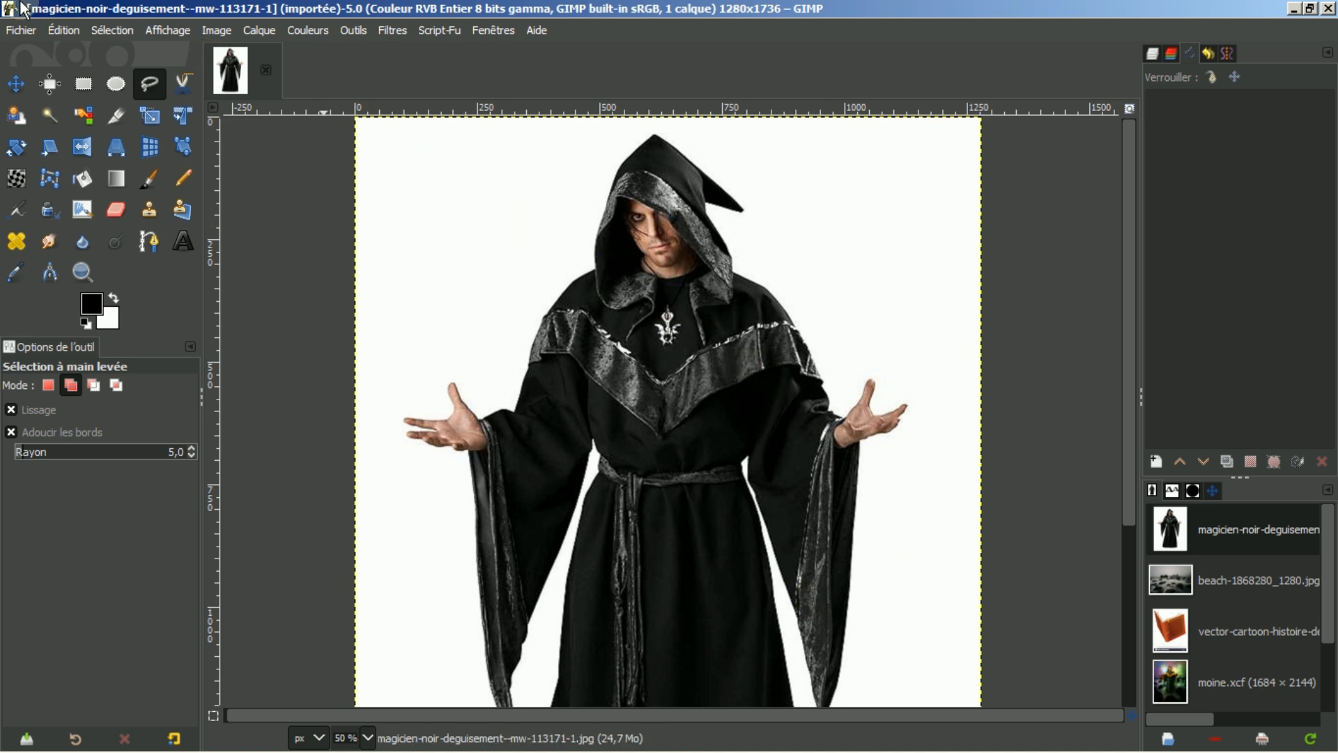
# Step: Remove the white background around the magician to transparency using Select by Color, and clear the selection
pyautogui.click(84, 117)
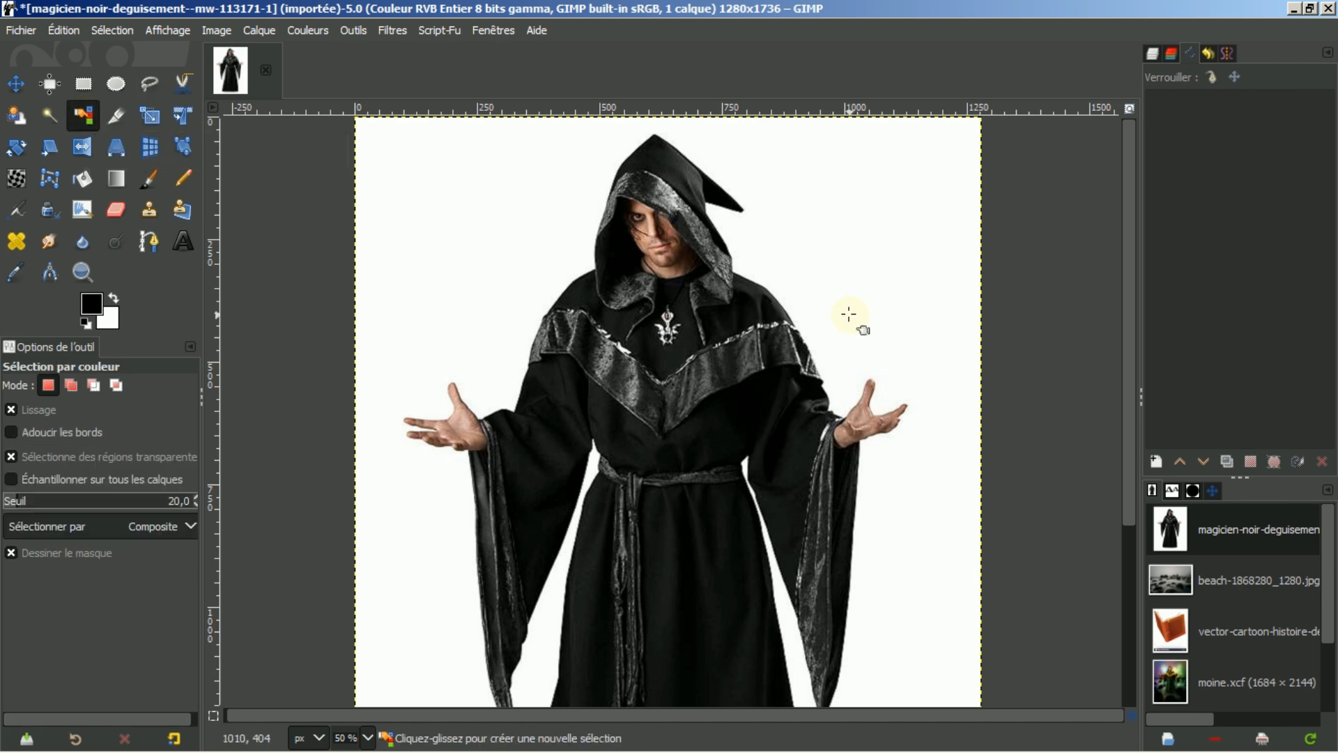
pyautogui.click(423, 193)
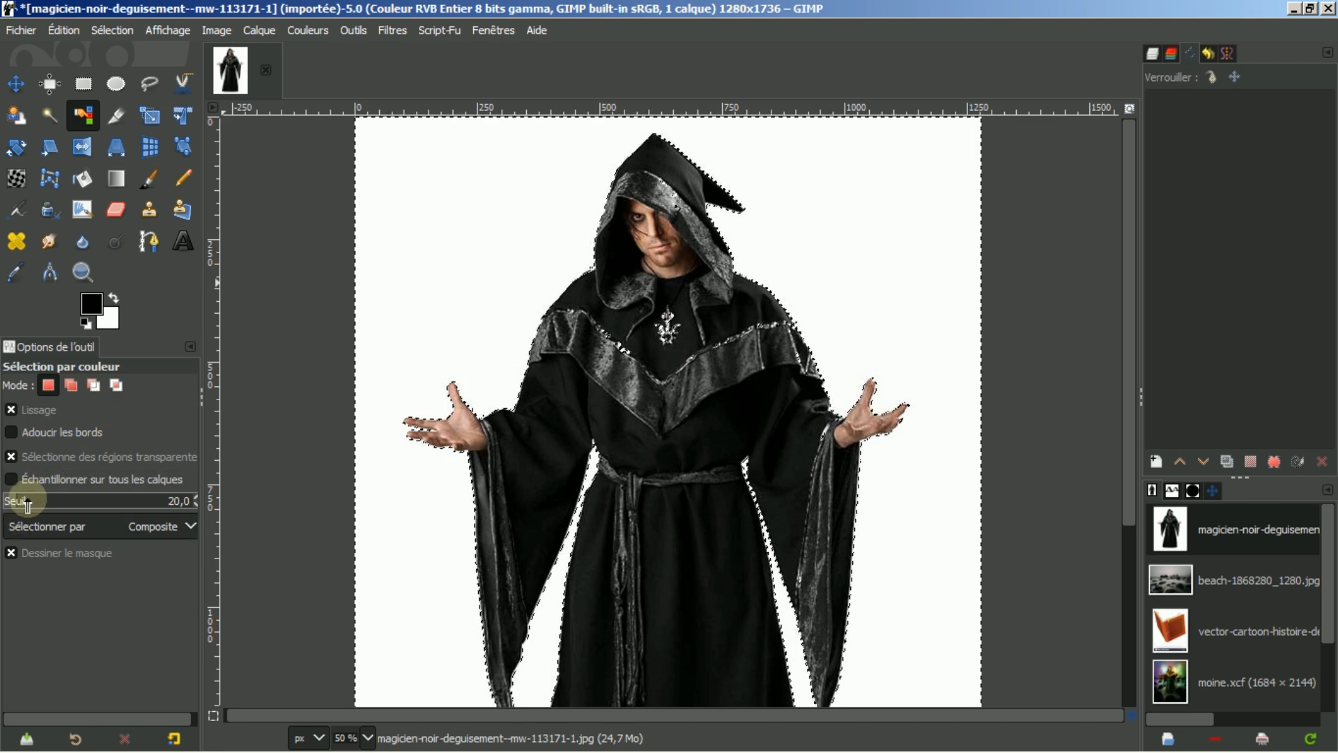
pyautogui.click(472, 182)
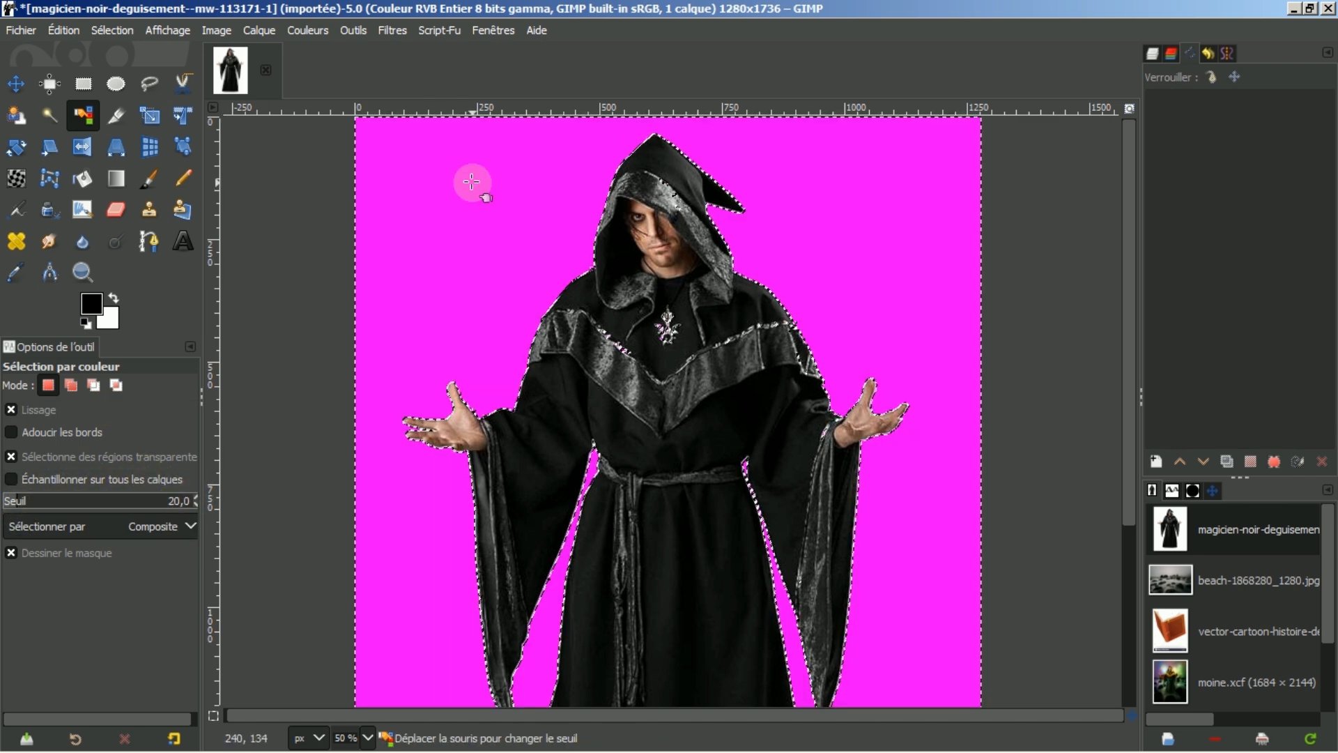
pyautogui.moveTo(472, 182); pyautogui.dragTo(473, 180)
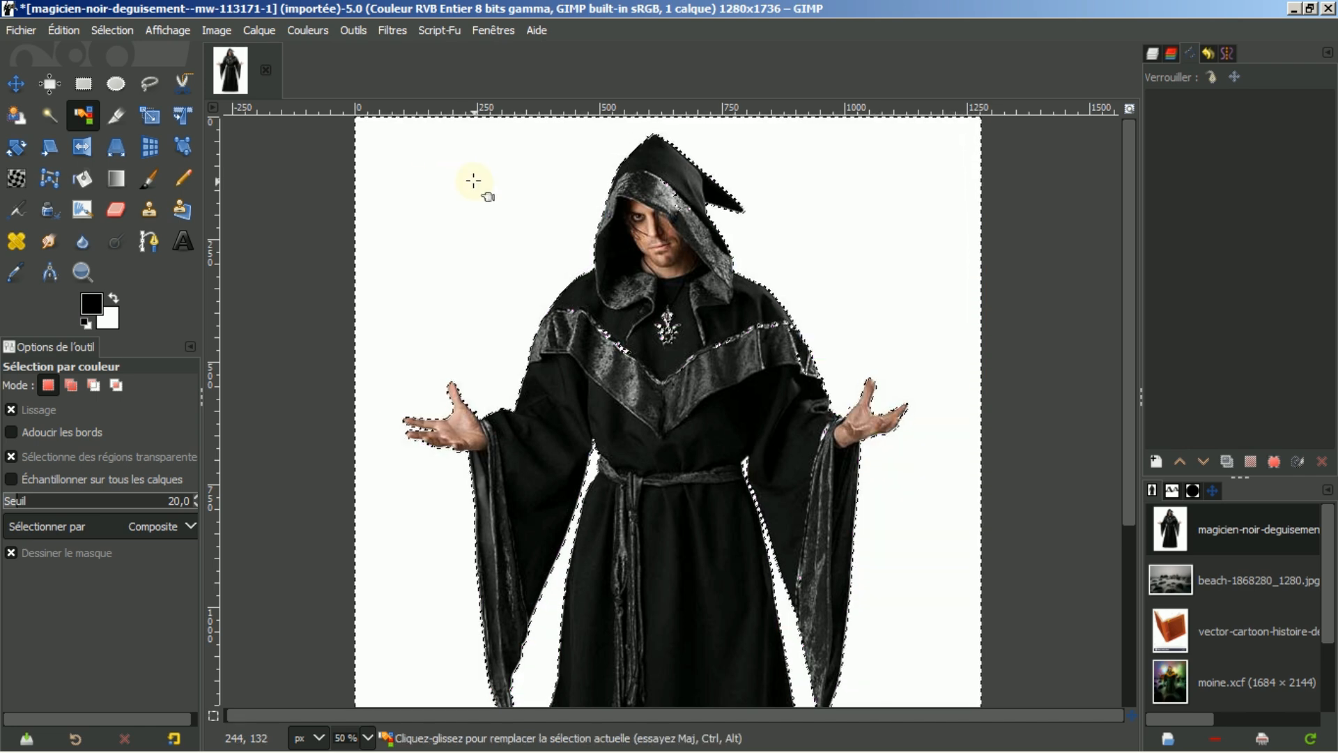
pyautogui.press('Delete')
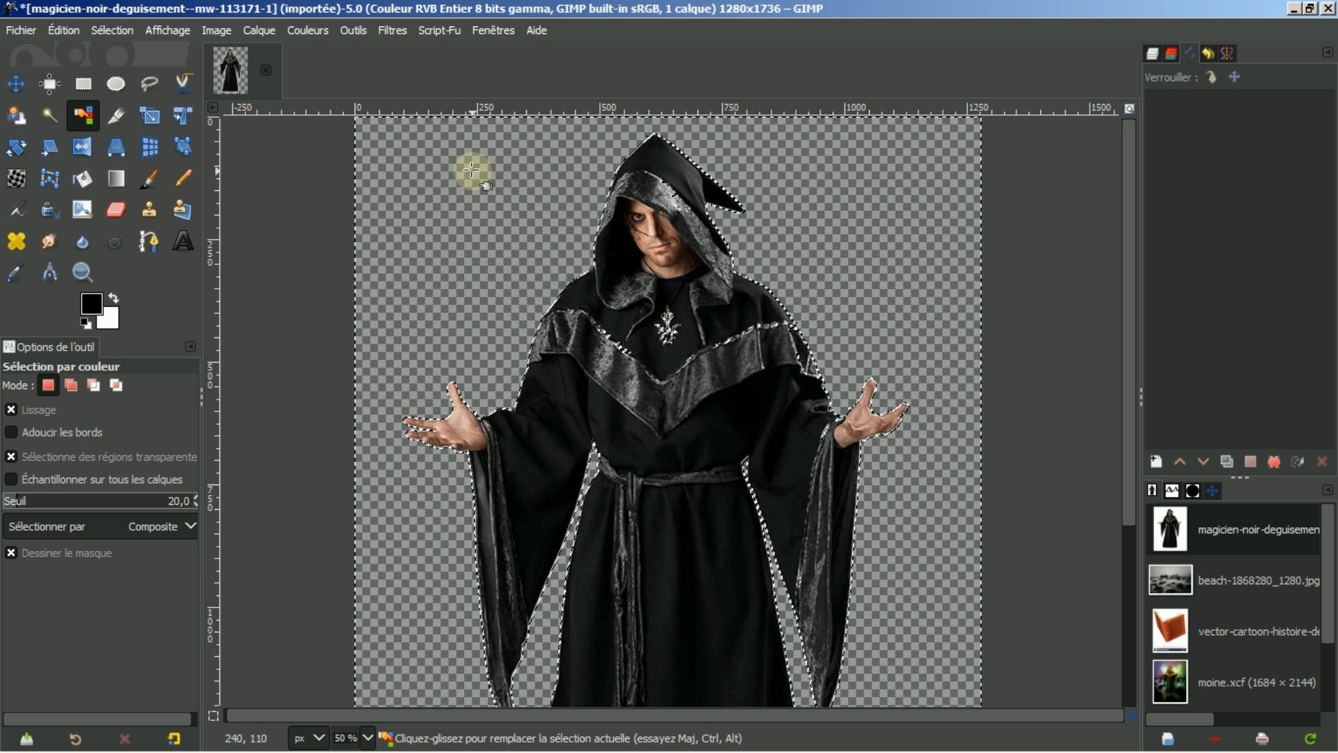
pyautogui.click(112, 30)
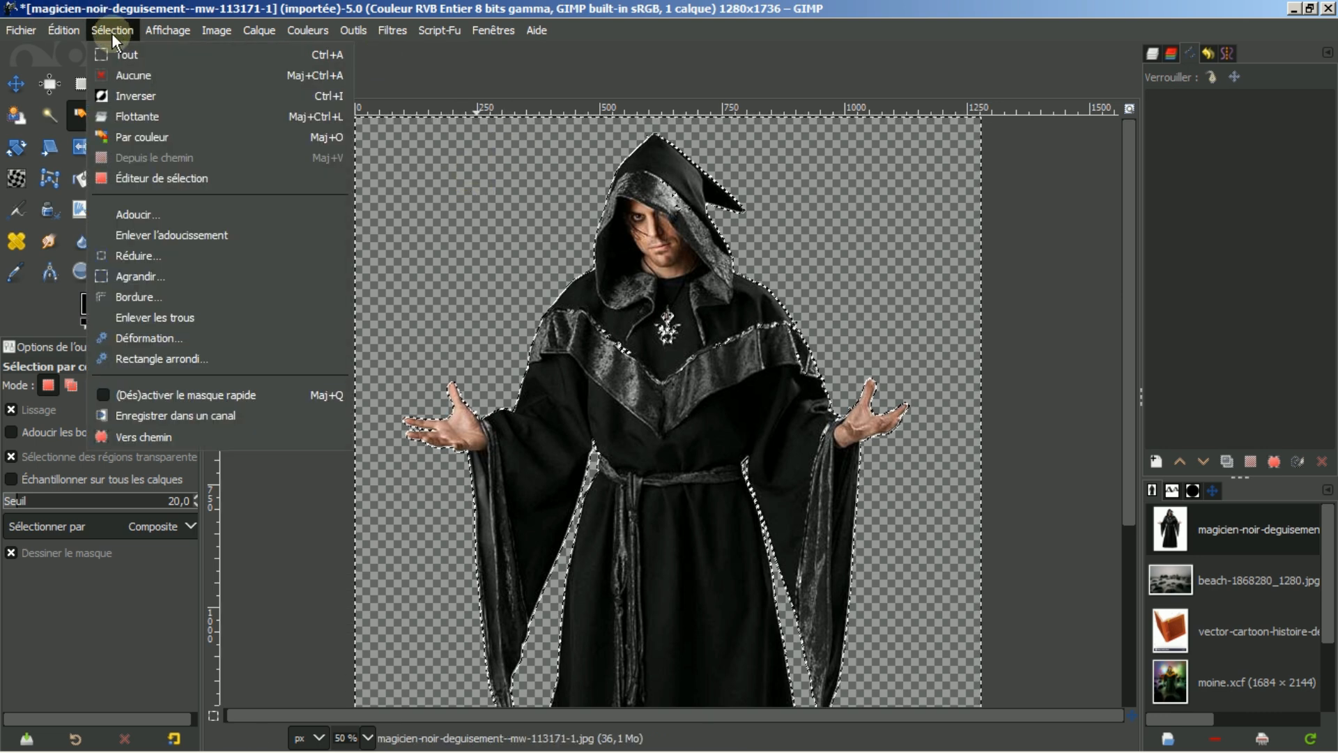
pyautogui.click(133, 66)
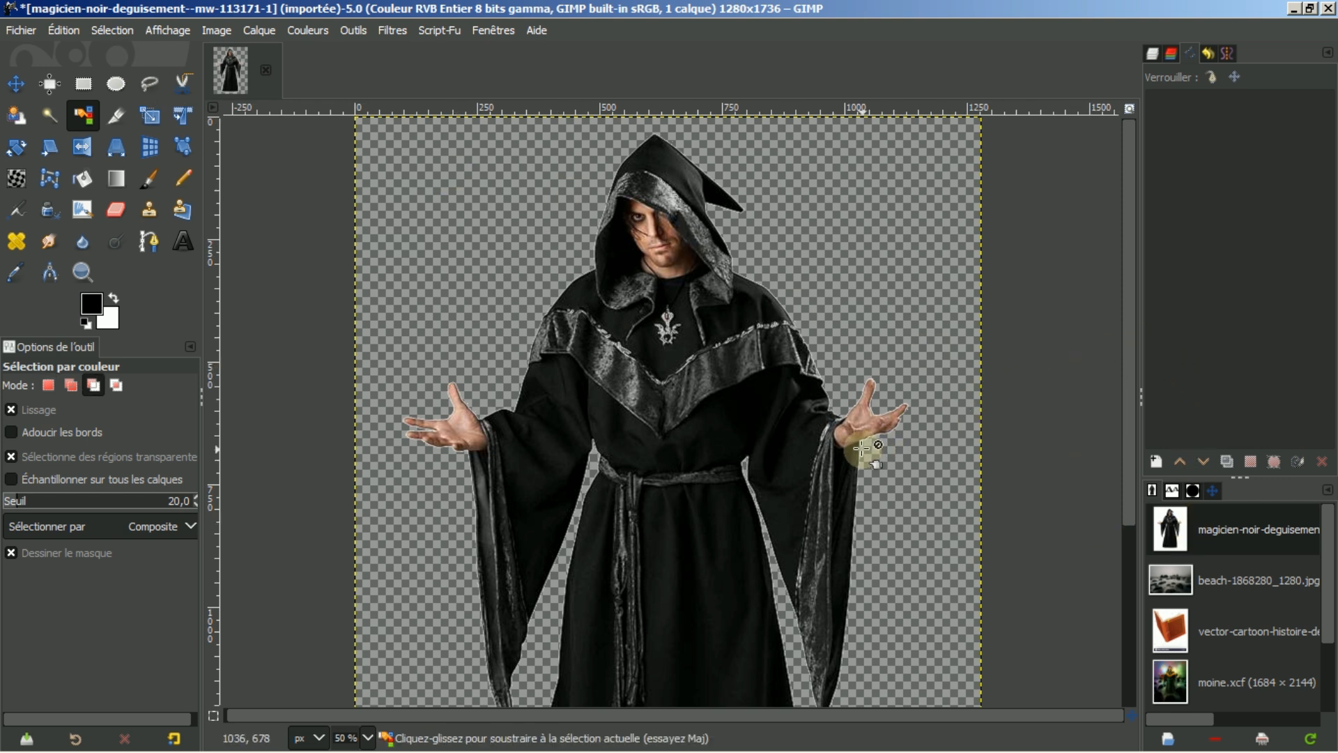
# Step: Draw a crop rectangle for the magician layer and extend its edges to the full 1280 × 1736 px image
pyautogui.keyDown('ctrl'); pyautogui.scroll(-1, 864, 446); pyautogui.keyUp('ctrl')
pyautogui.moveTo(1128, 361); pyautogui.dragTo(1125, 396)
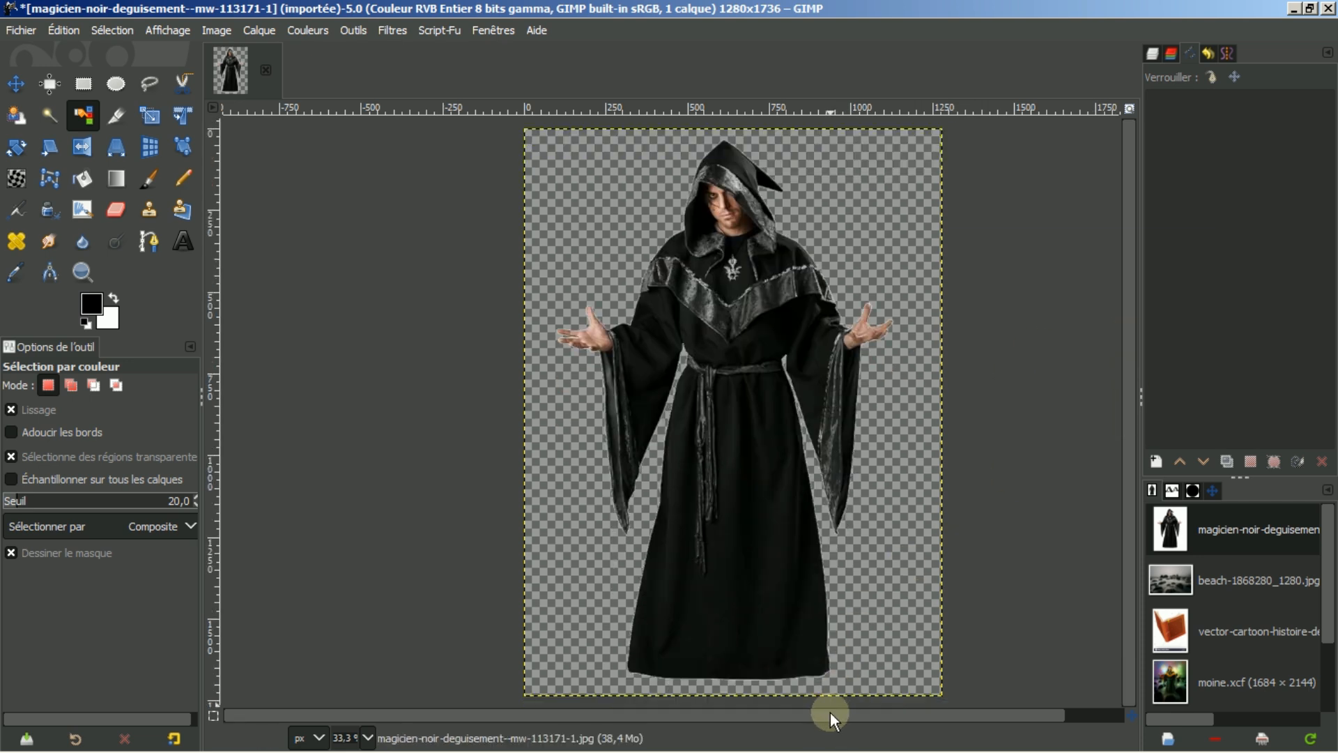
pyautogui.moveTo(831, 712); pyautogui.dragTo(861, 715)
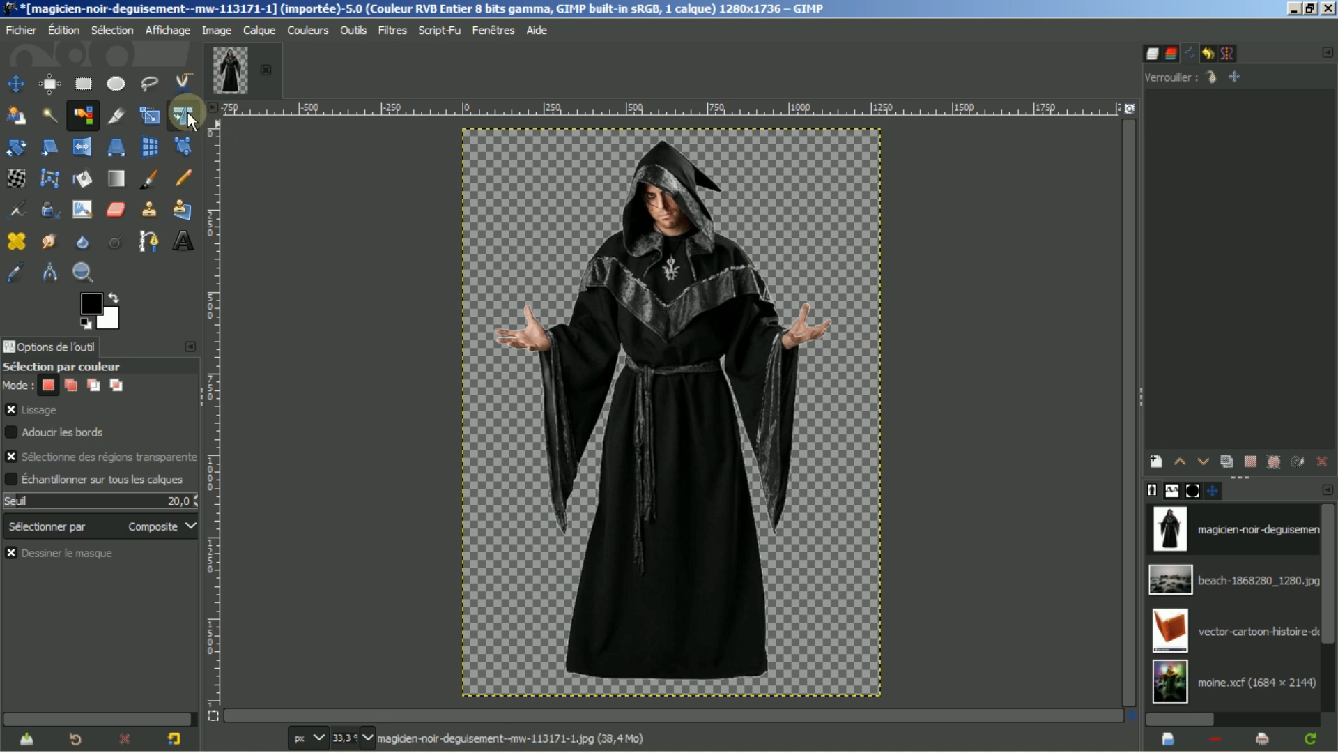
pyautogui.click(117, 117)
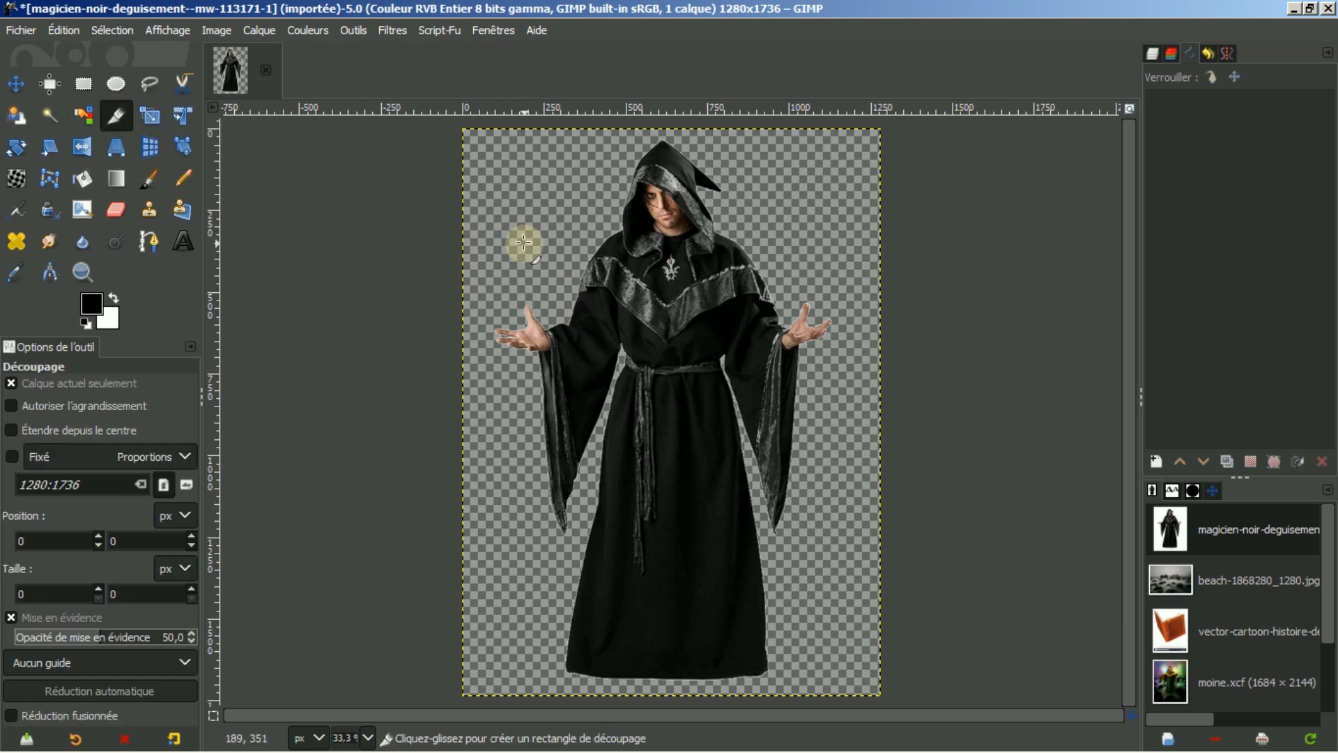
pyautogui.moveTo(498, 195); pyautogui.dragTo(849, 627)
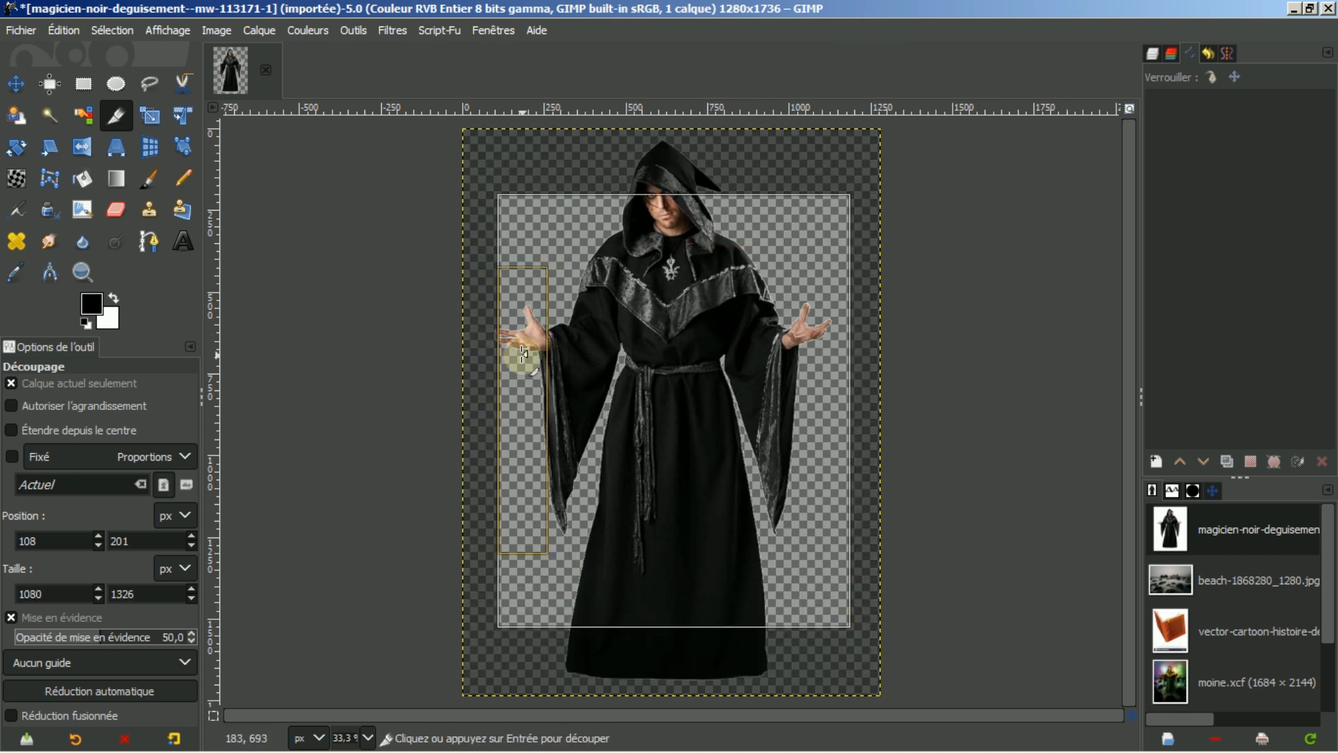
pyautogui.moveTo(519, 380); pyautogui.dragTo(464, 386)
pyautogui.moveTo(628, 214); pyautogui.dragTo(656, 129)
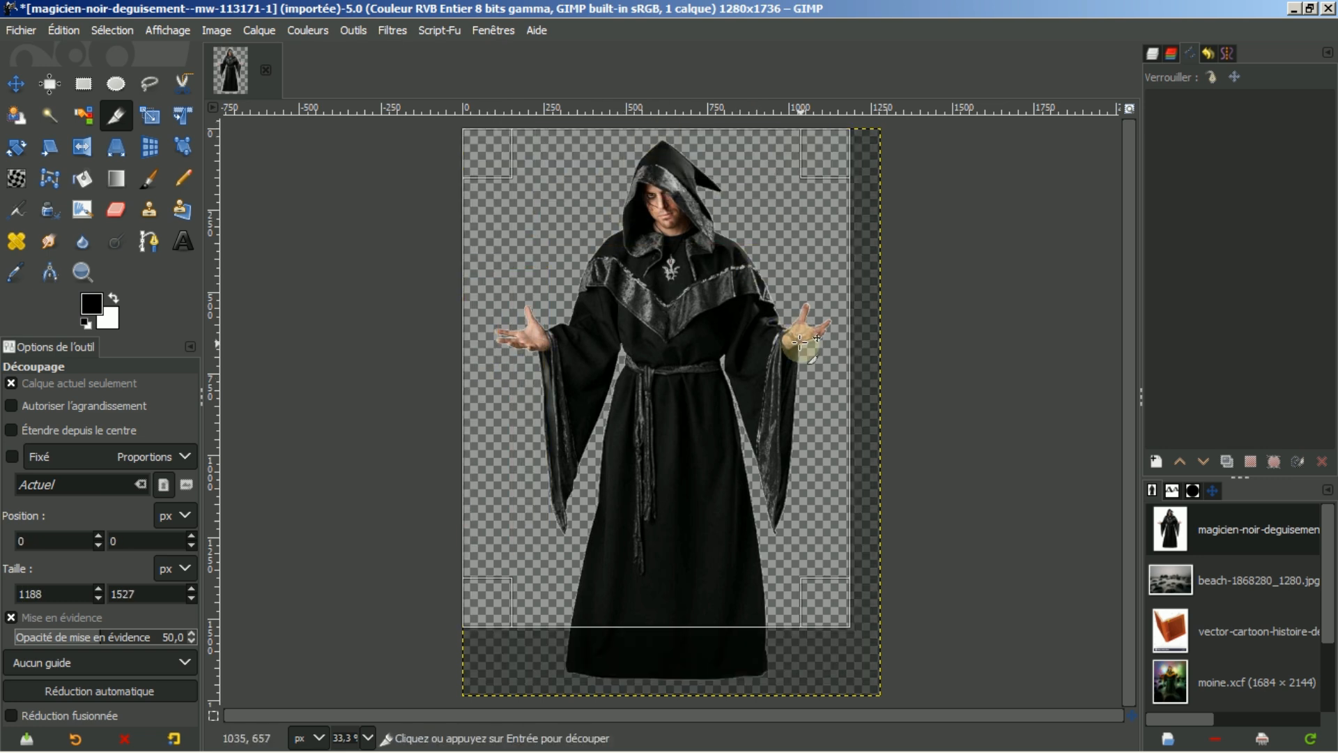
pyautogui.moveTo(816, 357); pyautogui.dragTo(899, 369)
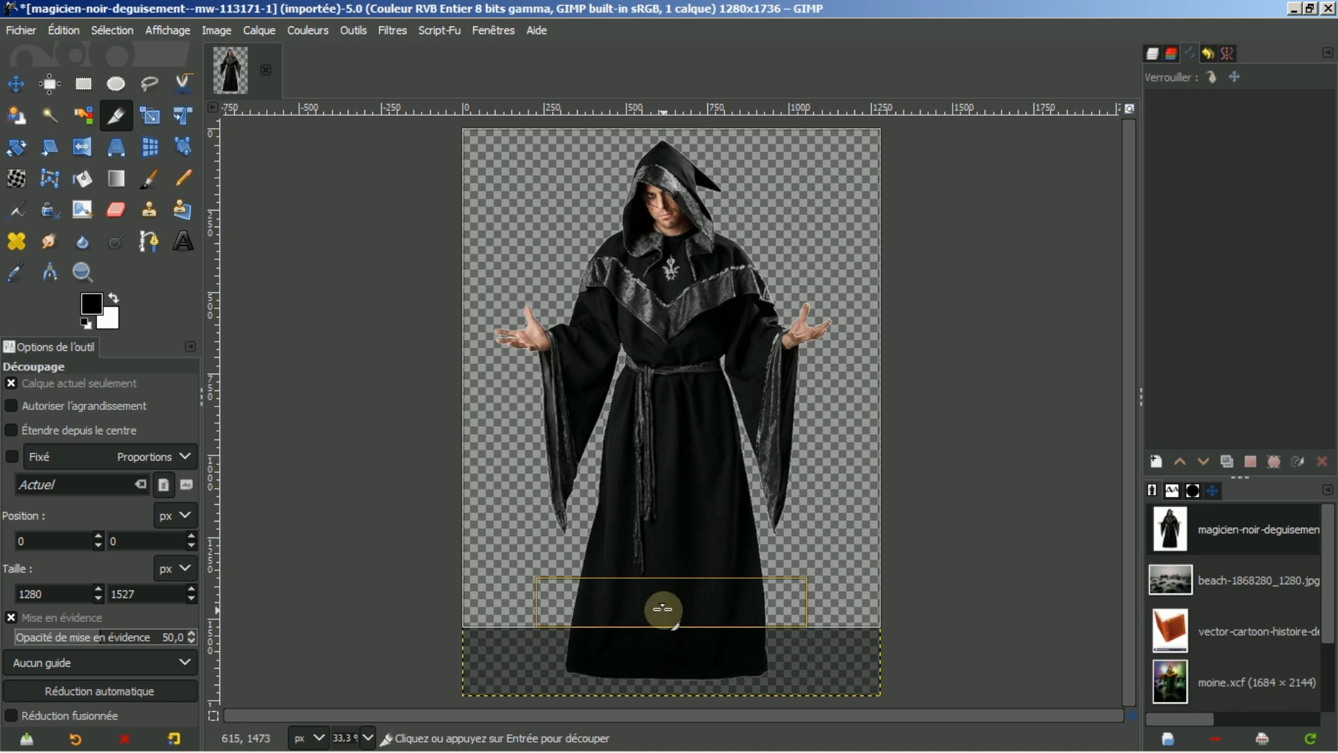
pyautogui.moveTo(666, 610); pyautogui.dragTo(665, 697)
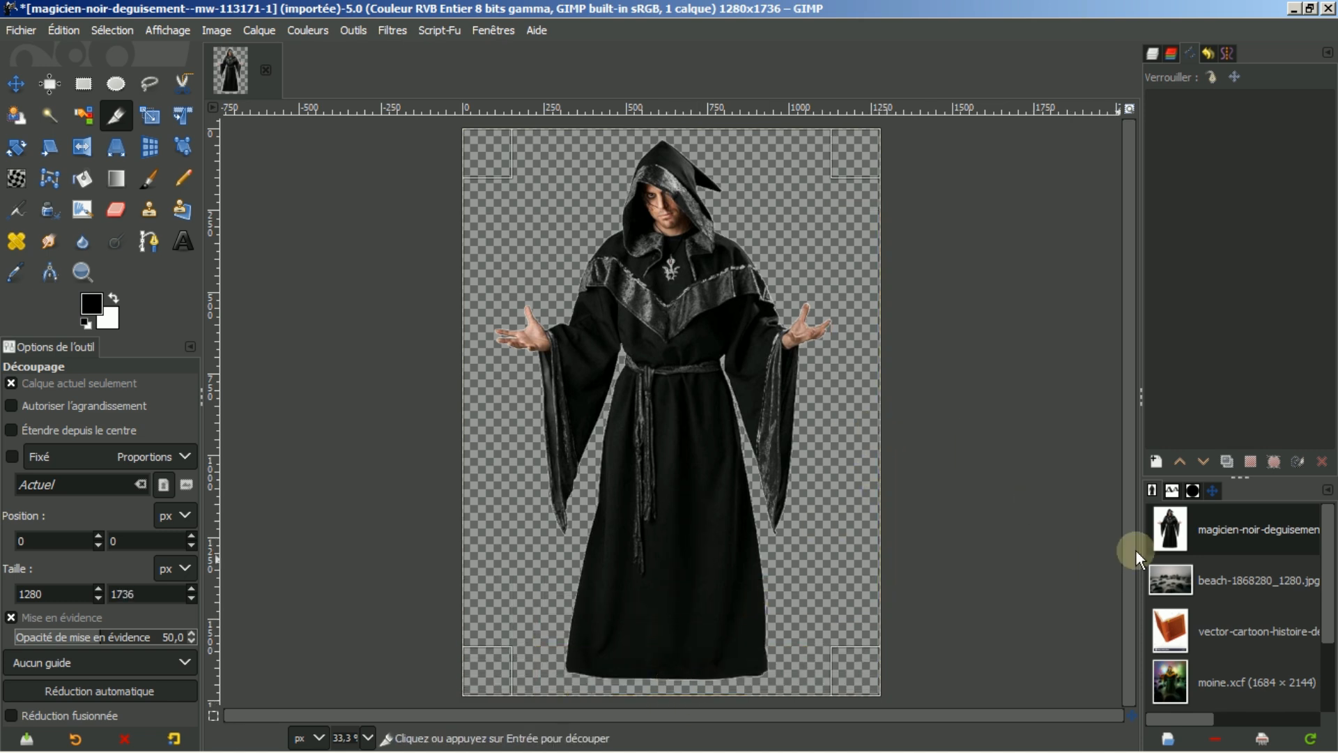
# Step: Allow the crop to grow beyond the layer and extend it 200 px past every image edge, to 1680 px wide and 2132 px high
pyautogui.click(1213, 490)
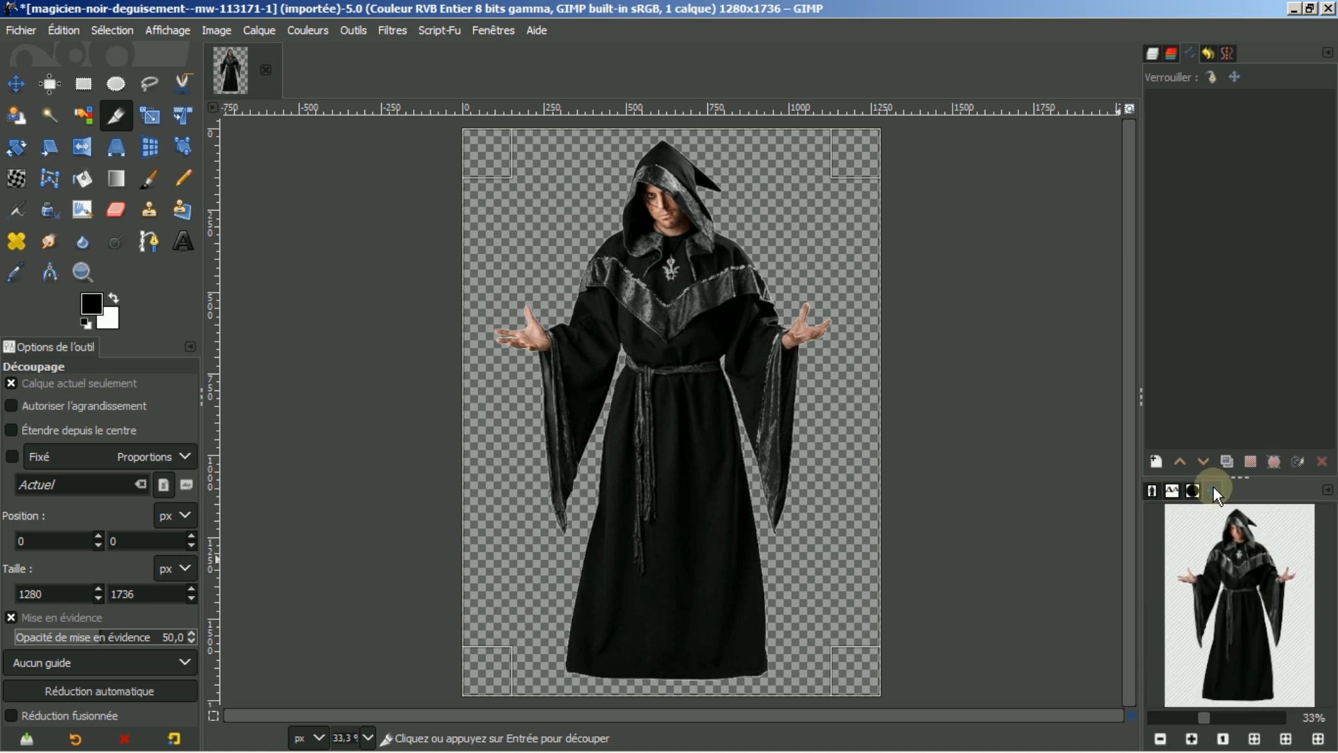
pyautogui.click(1160, 738)
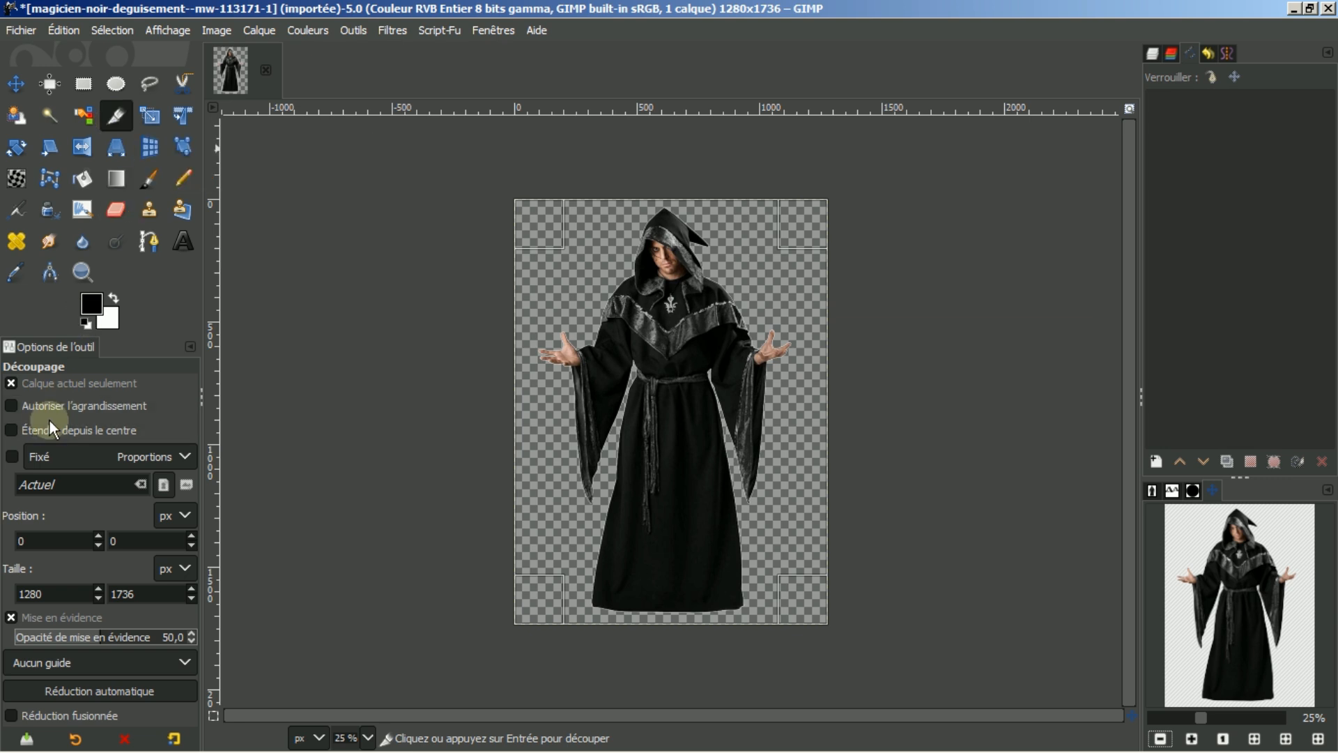
pyautogui.click(12, 407)
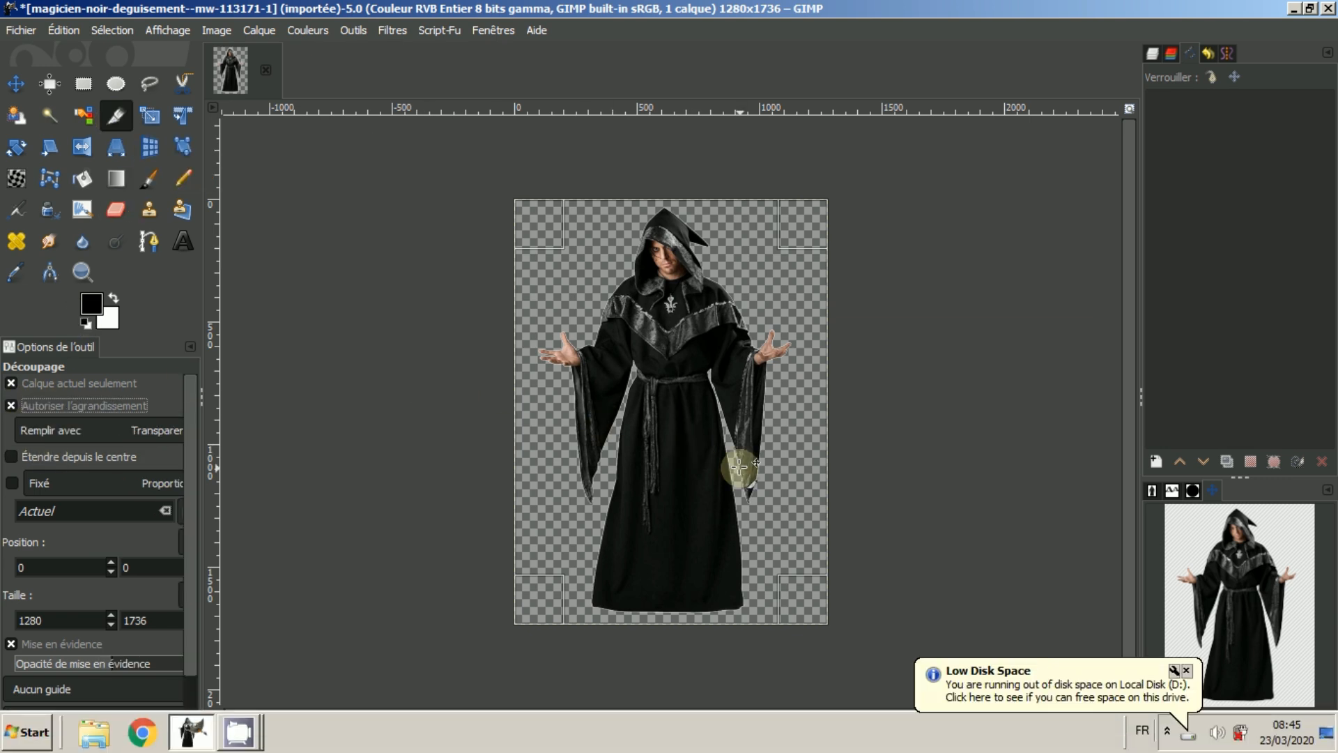
pyautogui.click(1187, 670)
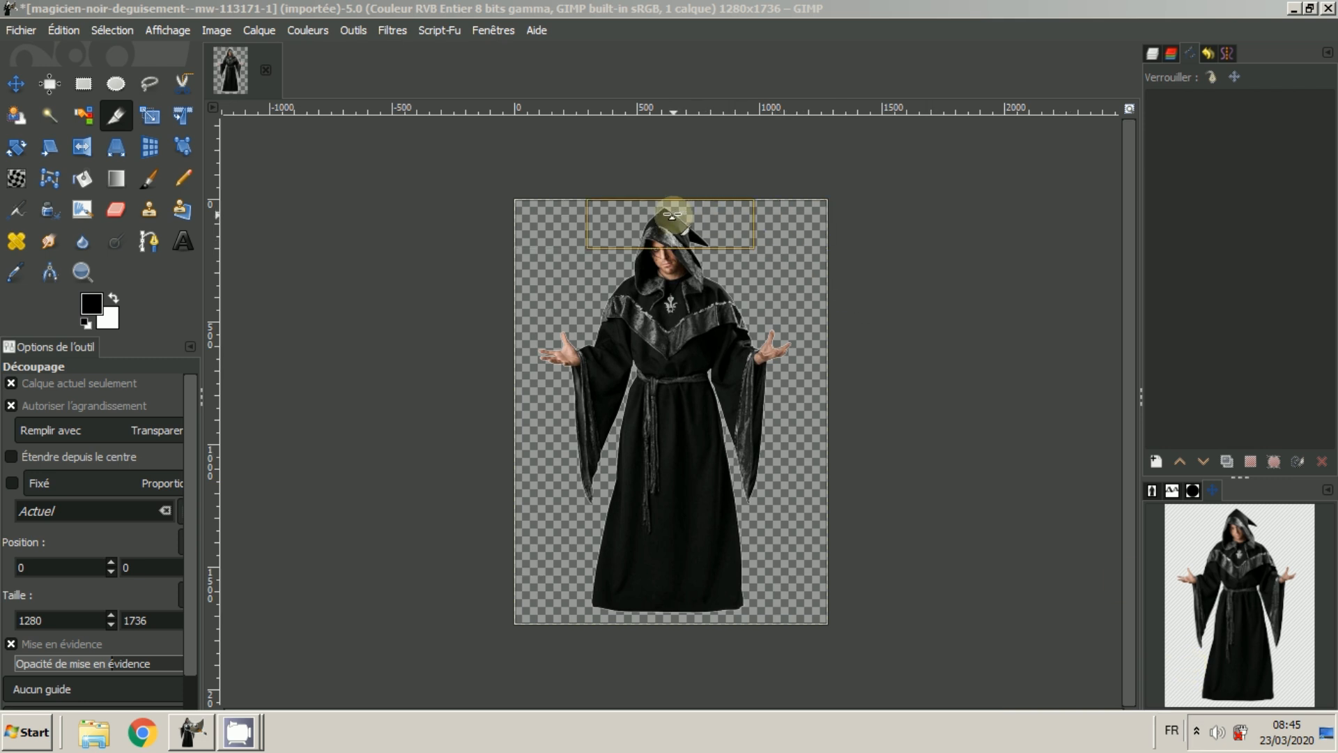
pyautogui.moveTo(669, 223); pyautogui.dragTo(662, 172)
pyautogui.moveTo(697, 588); pyautogui.dragTo(690, 644)
pyautogui.moveTo(541, 396); pyautogui.dragTo(491, 401)
pyautogui.moveTo(793, 355); pyautogui.dragTo(844, 357)
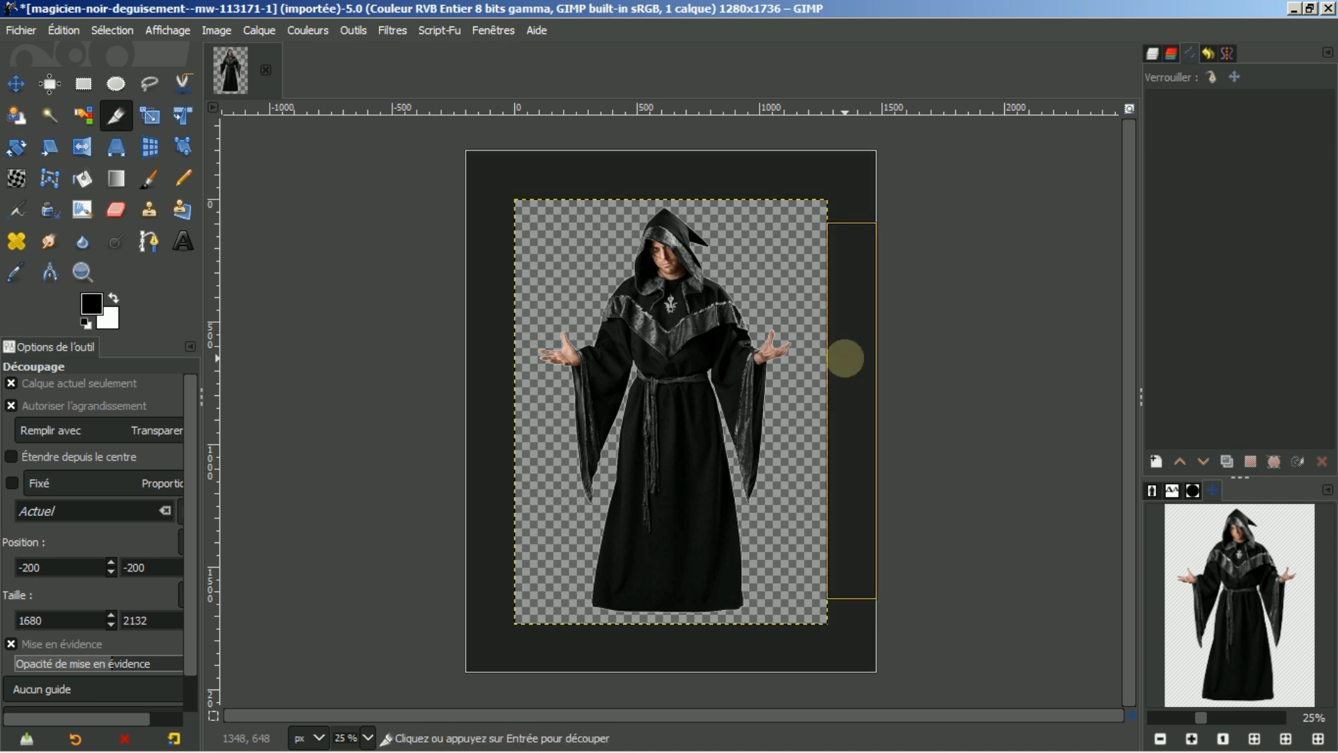
# Step: Apply the enlarged crop to the magician layer and fit the canvas to the layers
pyautogui.click(689, 332)
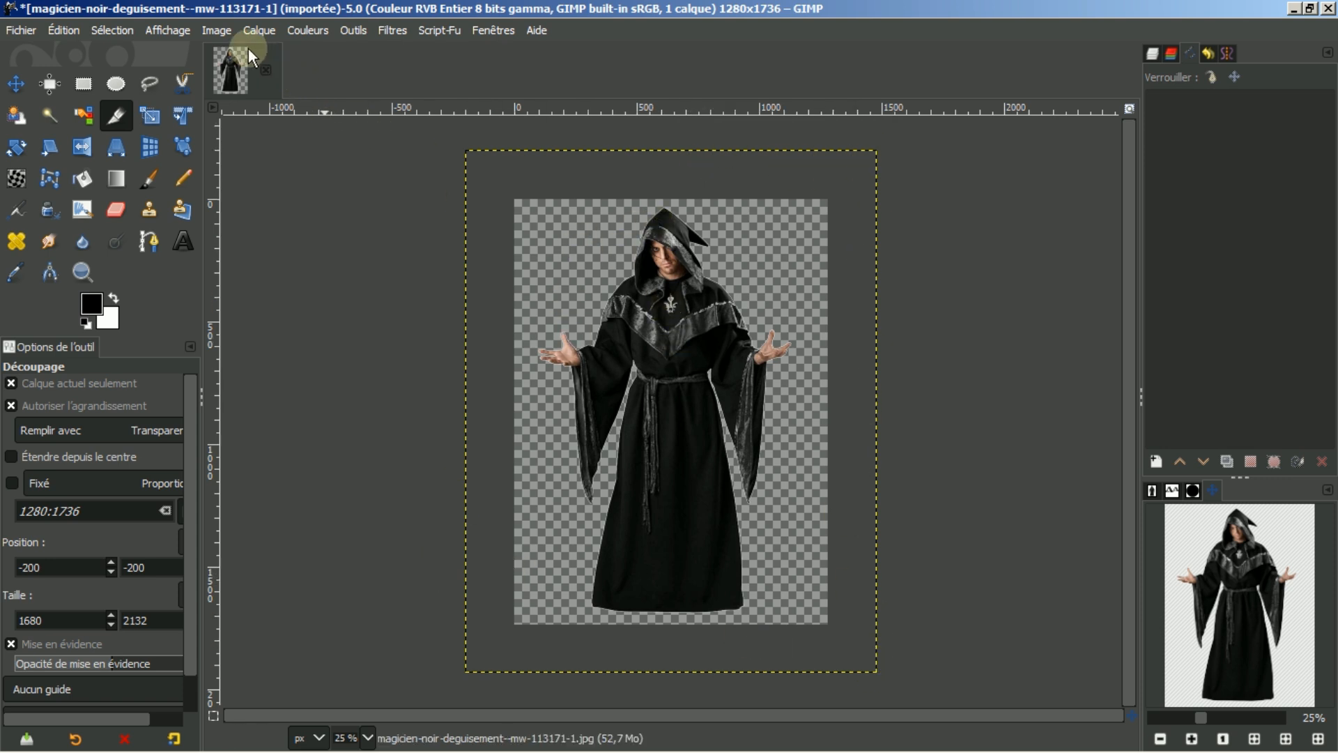
pyautogui.click(217, 30)
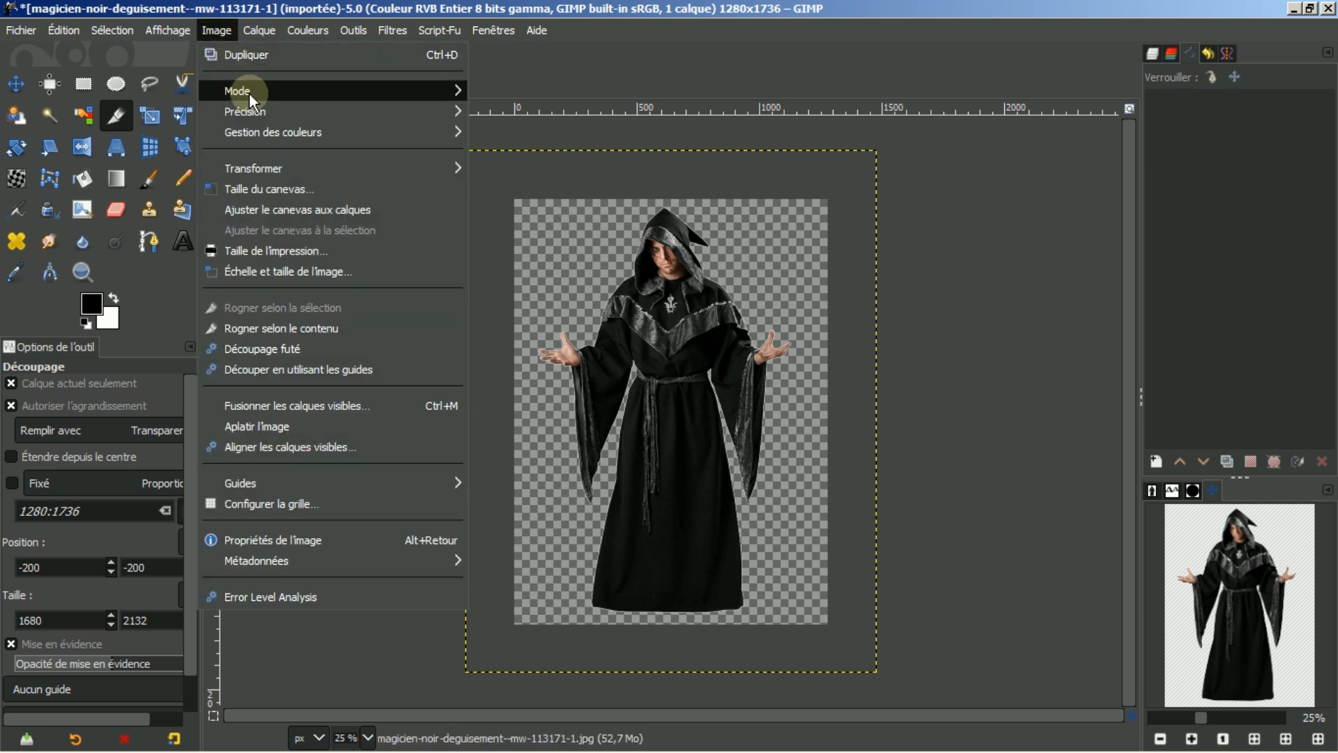
pyautogui.click(258, 206)
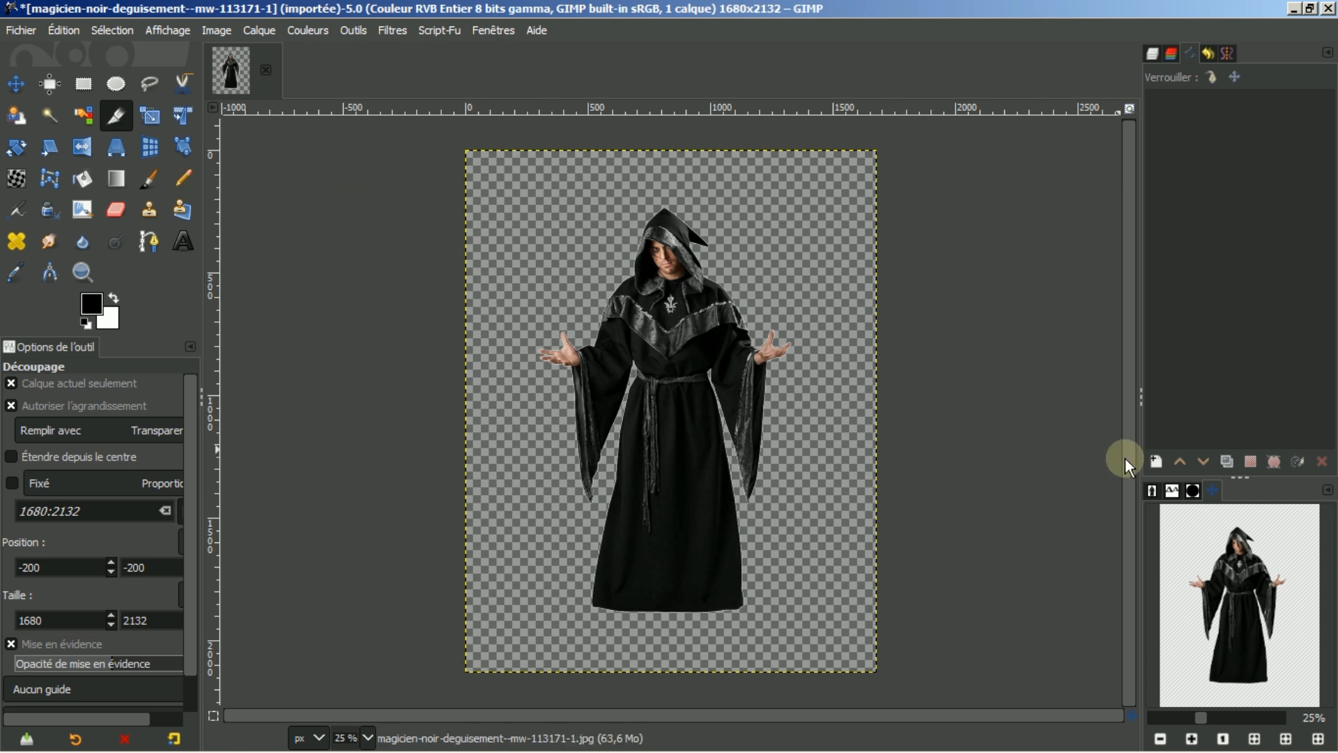
# Step: Open beach-1868280_1280.jpg from the recent documents and copy its layer to the clipboard
pyautogui.click(1152, 491)
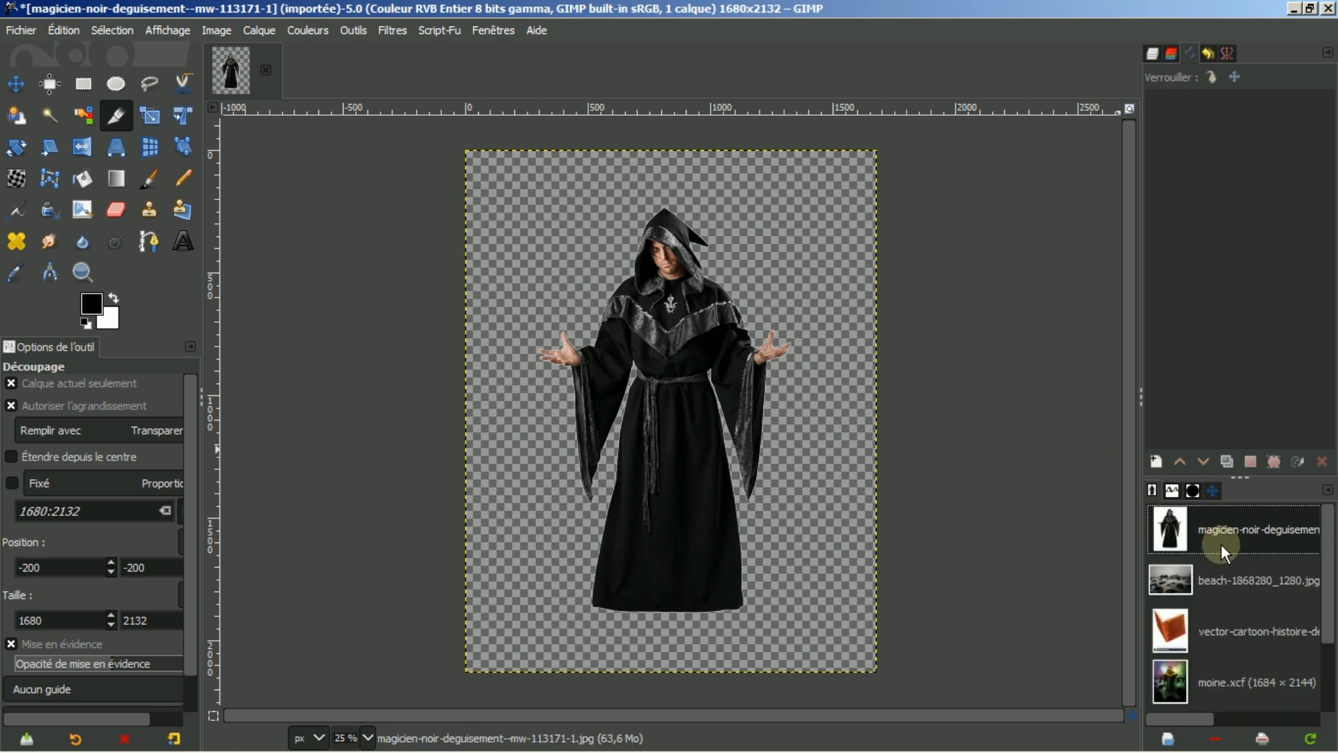
pyautogui.click(1202, 571)
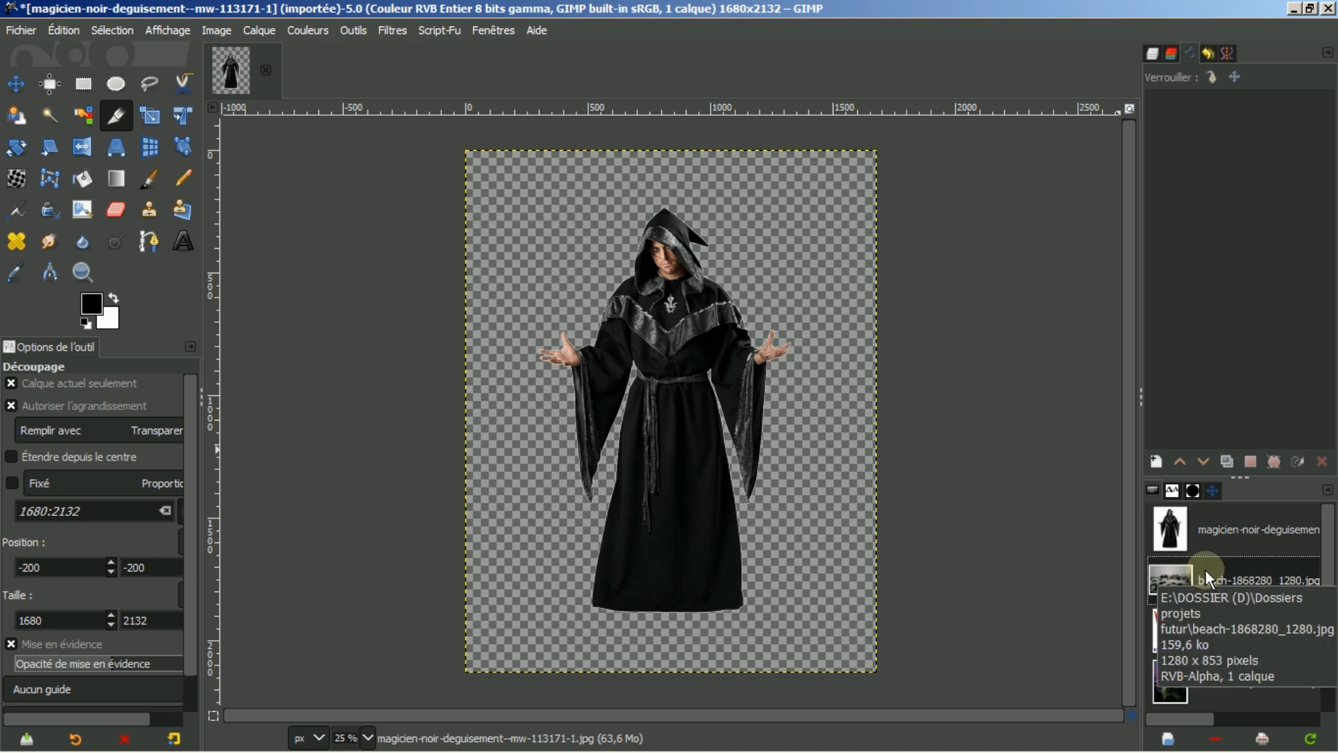
pyautogui.doubleClick(1206, 569)
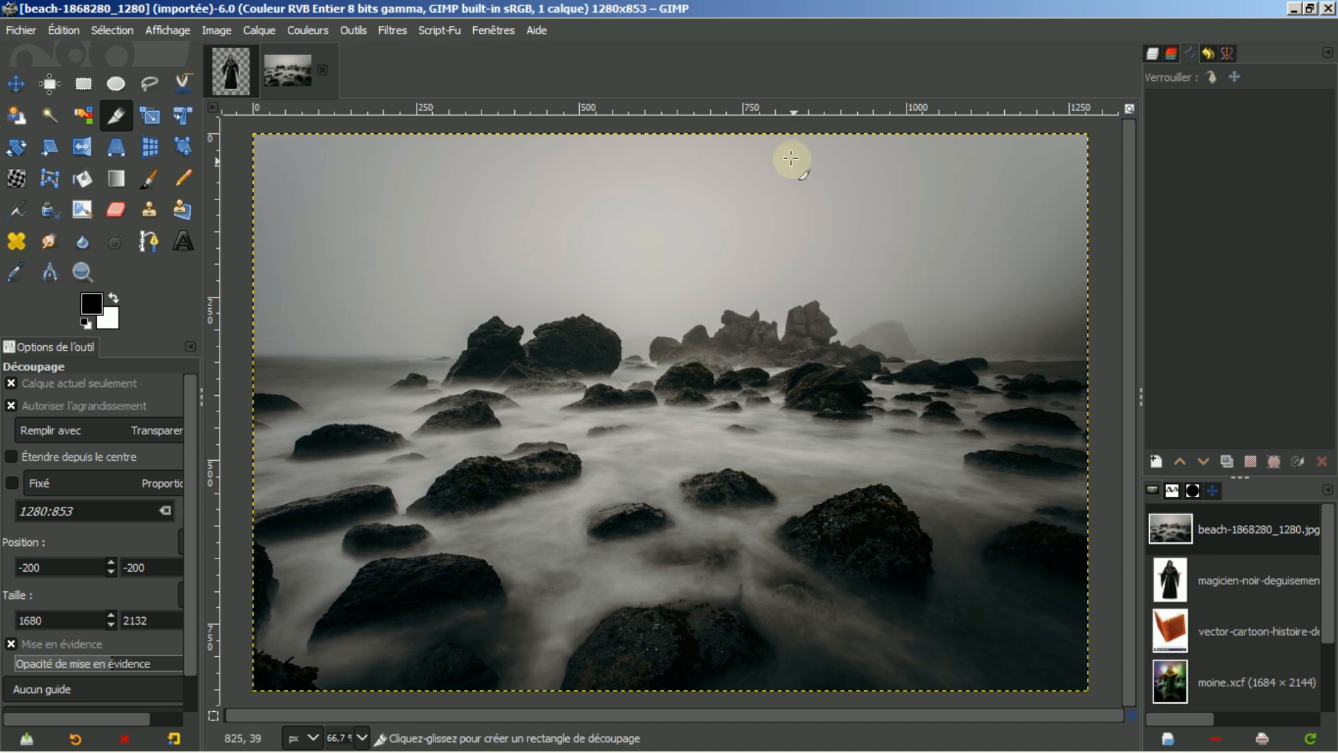
pyautogui.click(68, 31)
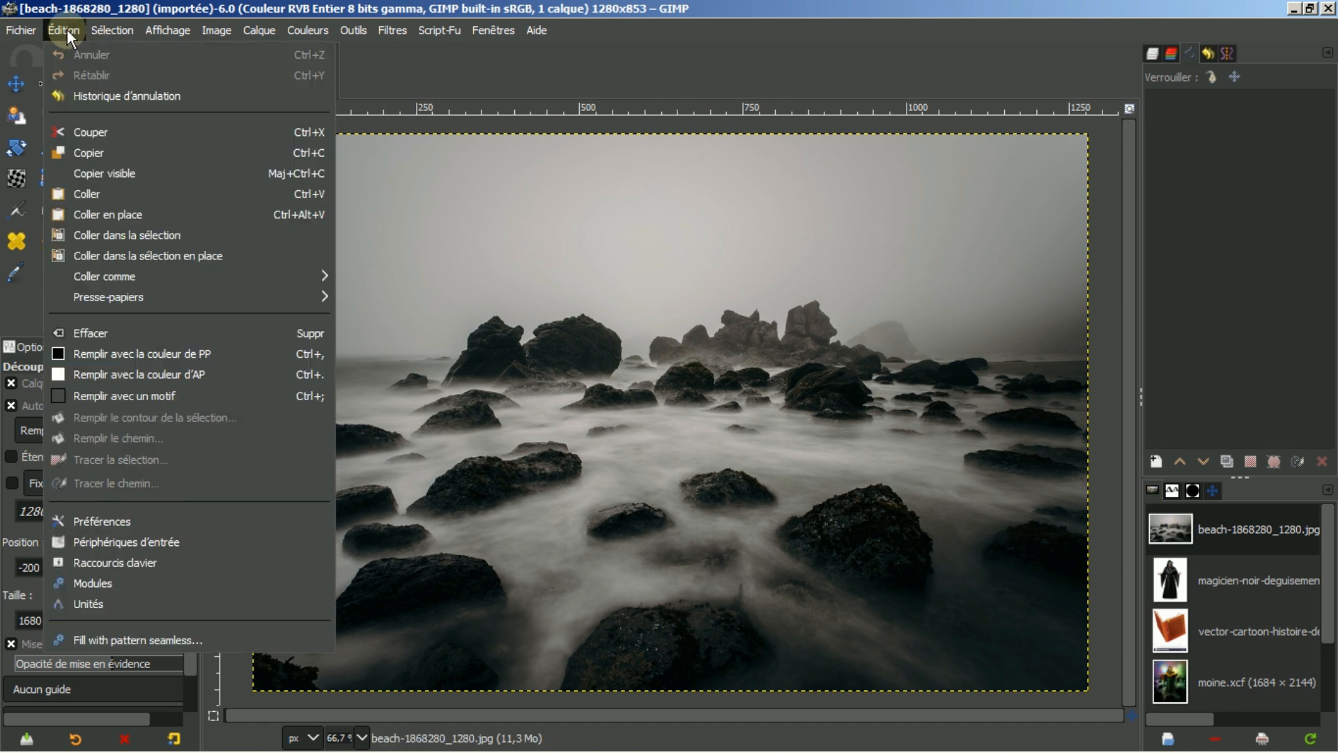
pyautogui.click(84, 149)
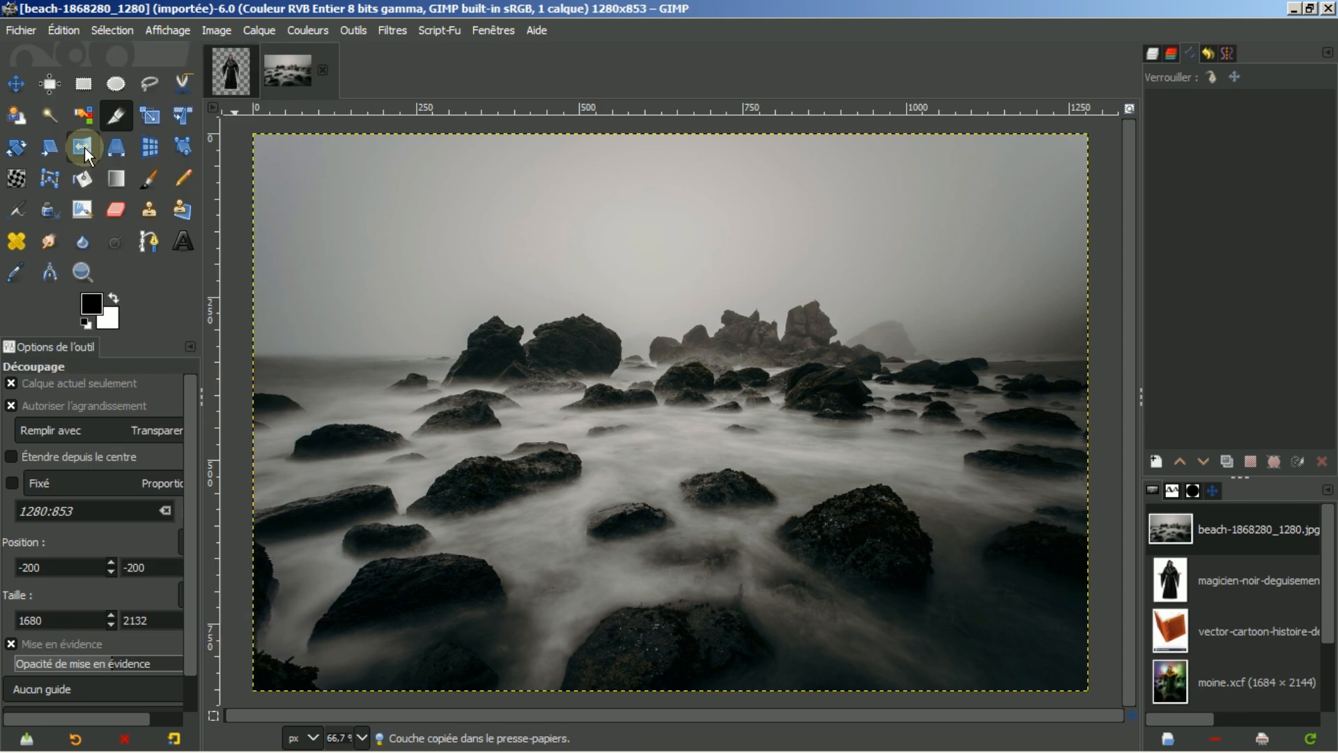
# Step: Paste the copied beach picture into the magician image and turn the floating selection into a new layer
pyautogui.click(232, 73)
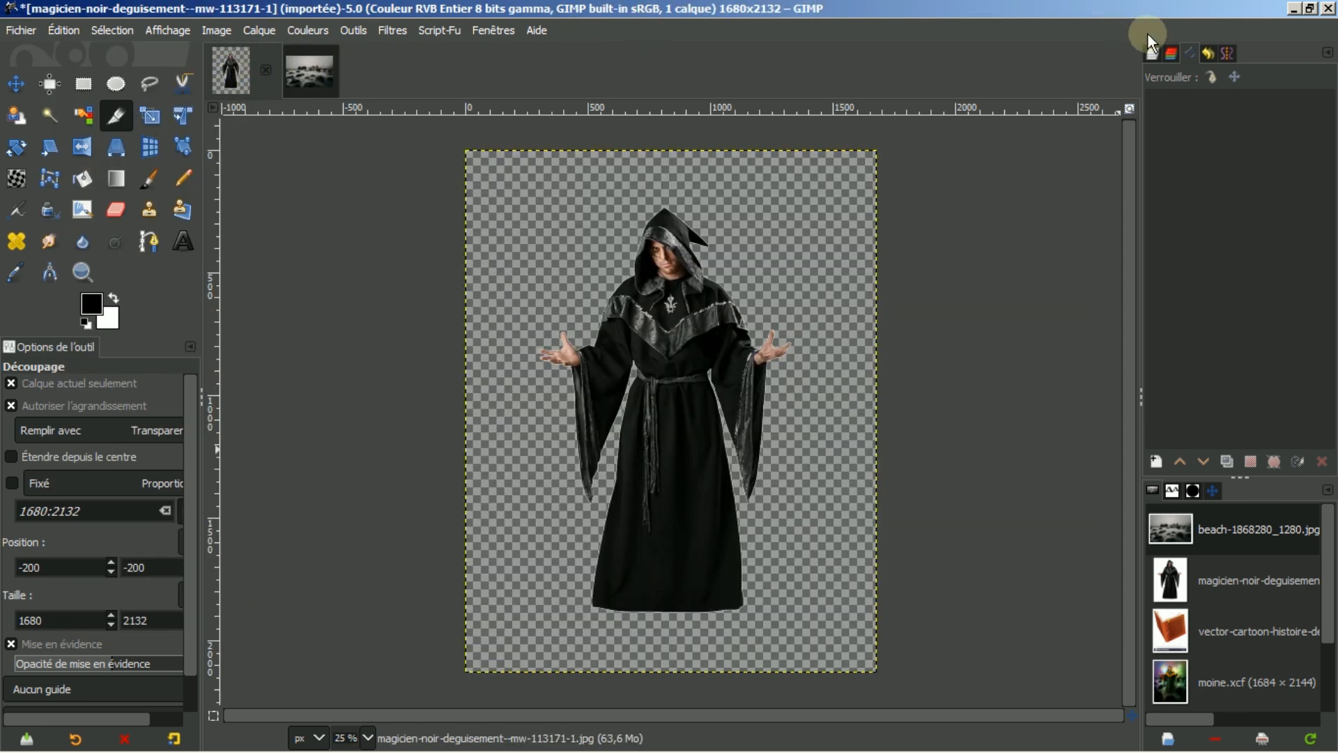
pyautogui.click(1152, 54)
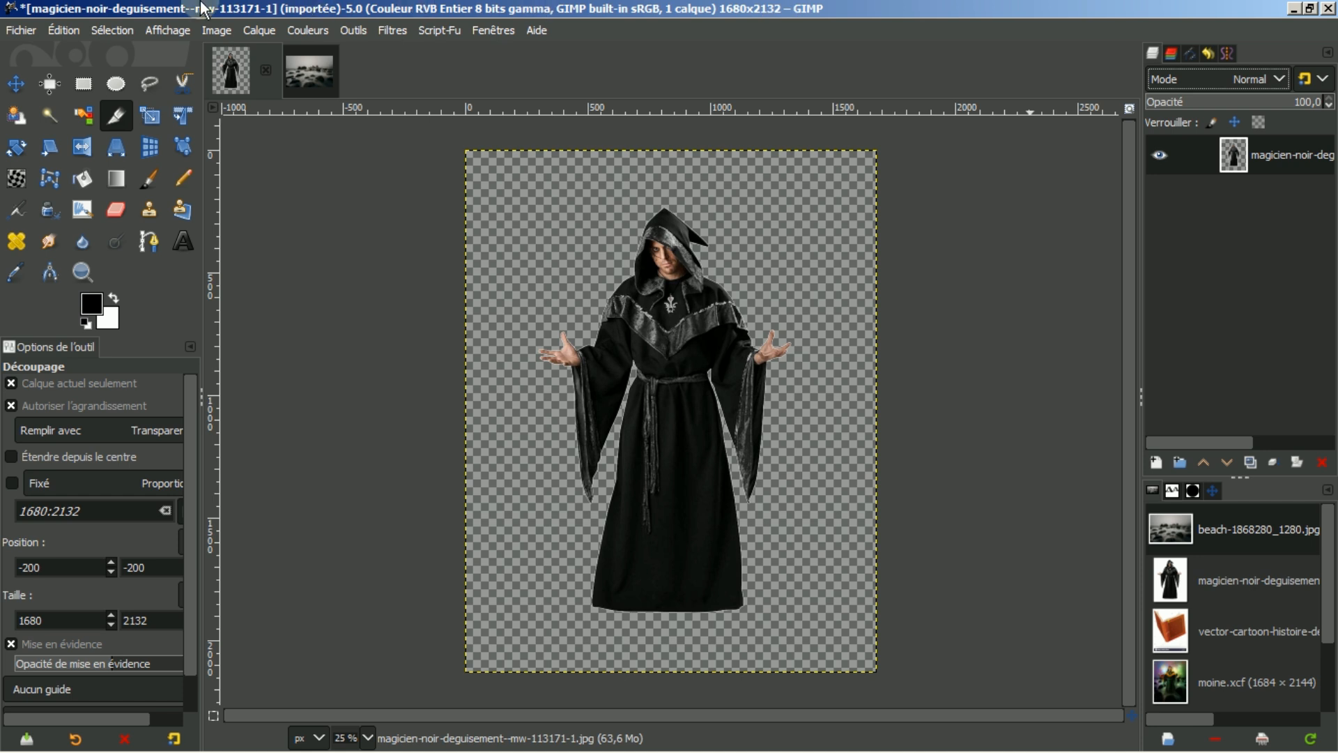
pyautogui.click(69, 33)
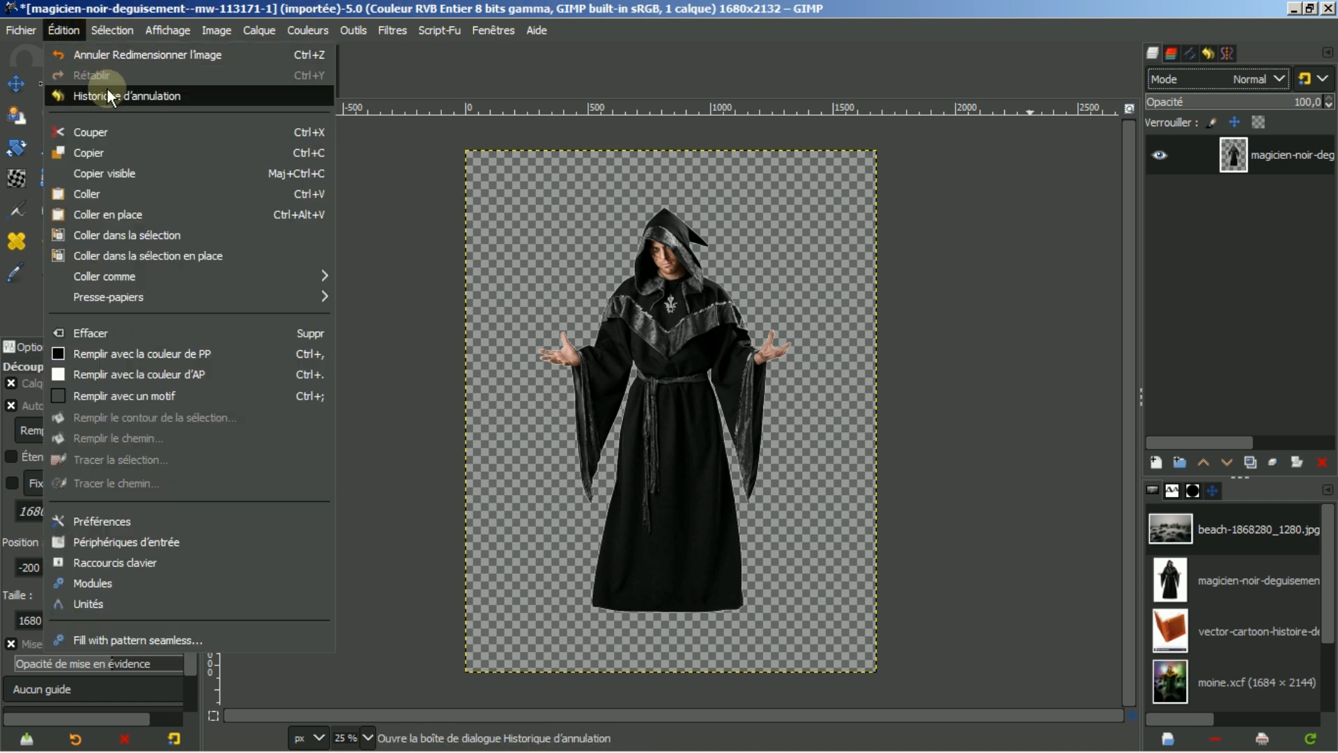
pyautogui.click(84, 202)
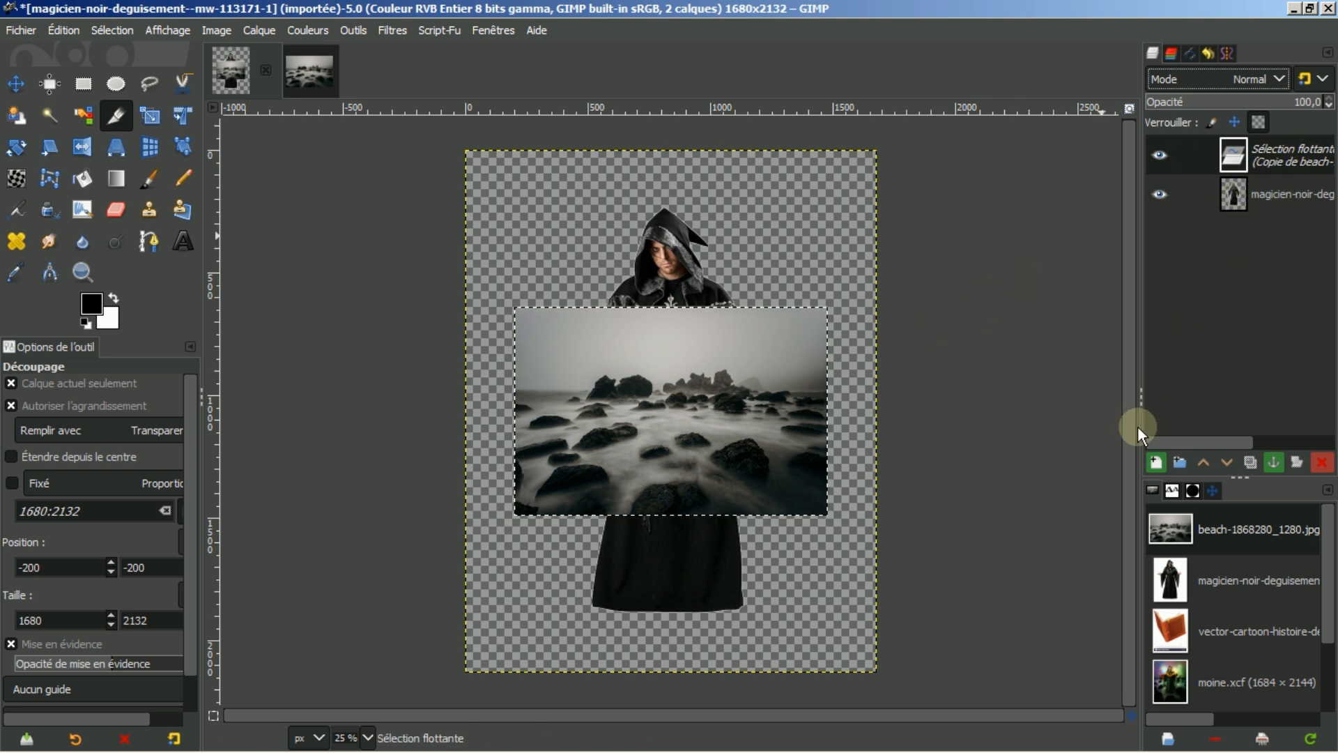
pyautogui.click(1157, 465)
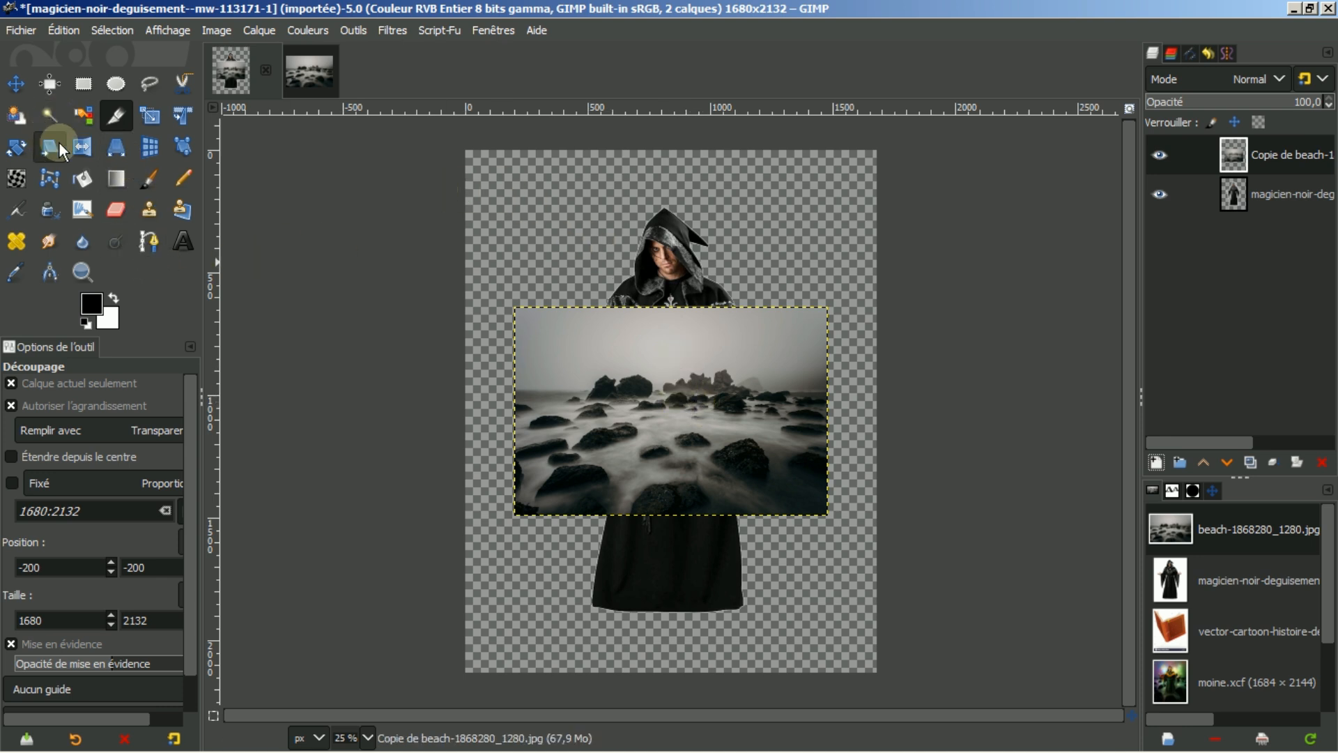
# Step: Scale the beach layer to about 1684 × 2153 px so it covers the canvas, and move it below the magician layer
pyautogui.click(150, 118)
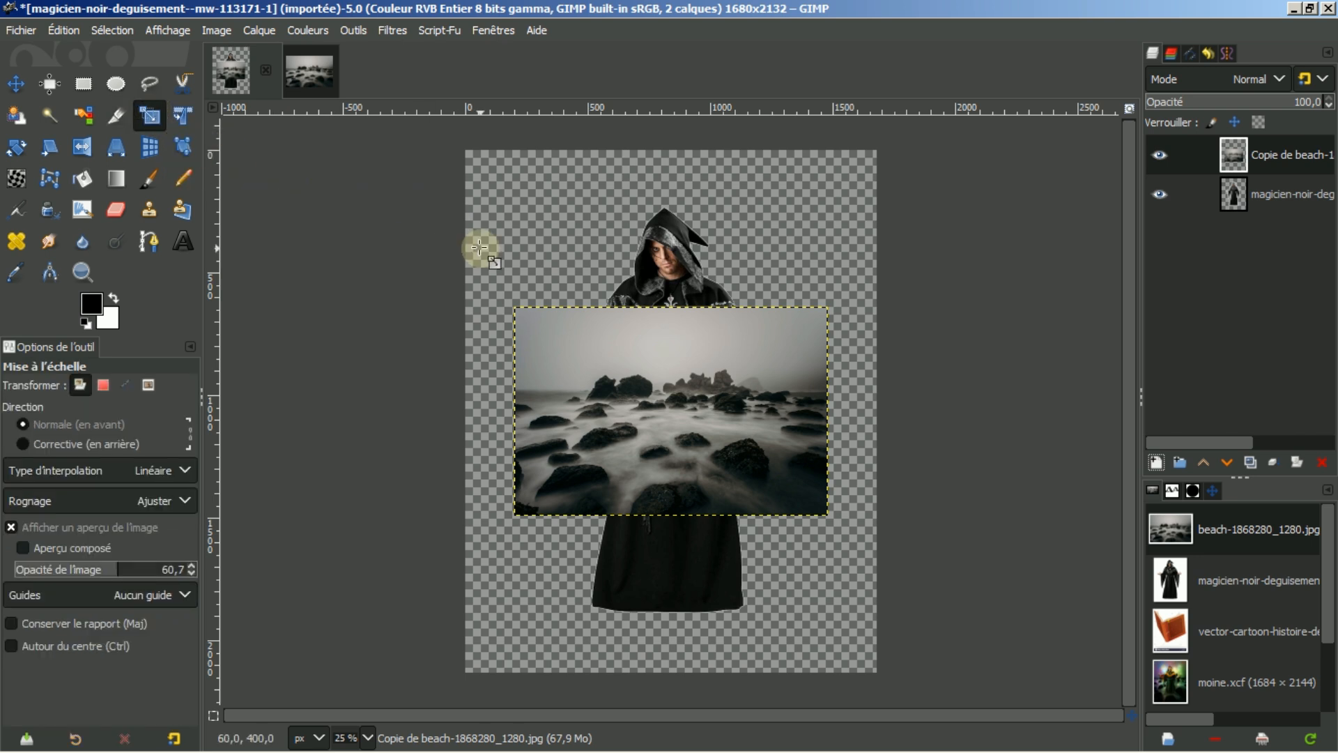
pyautogui.click(579, 378)
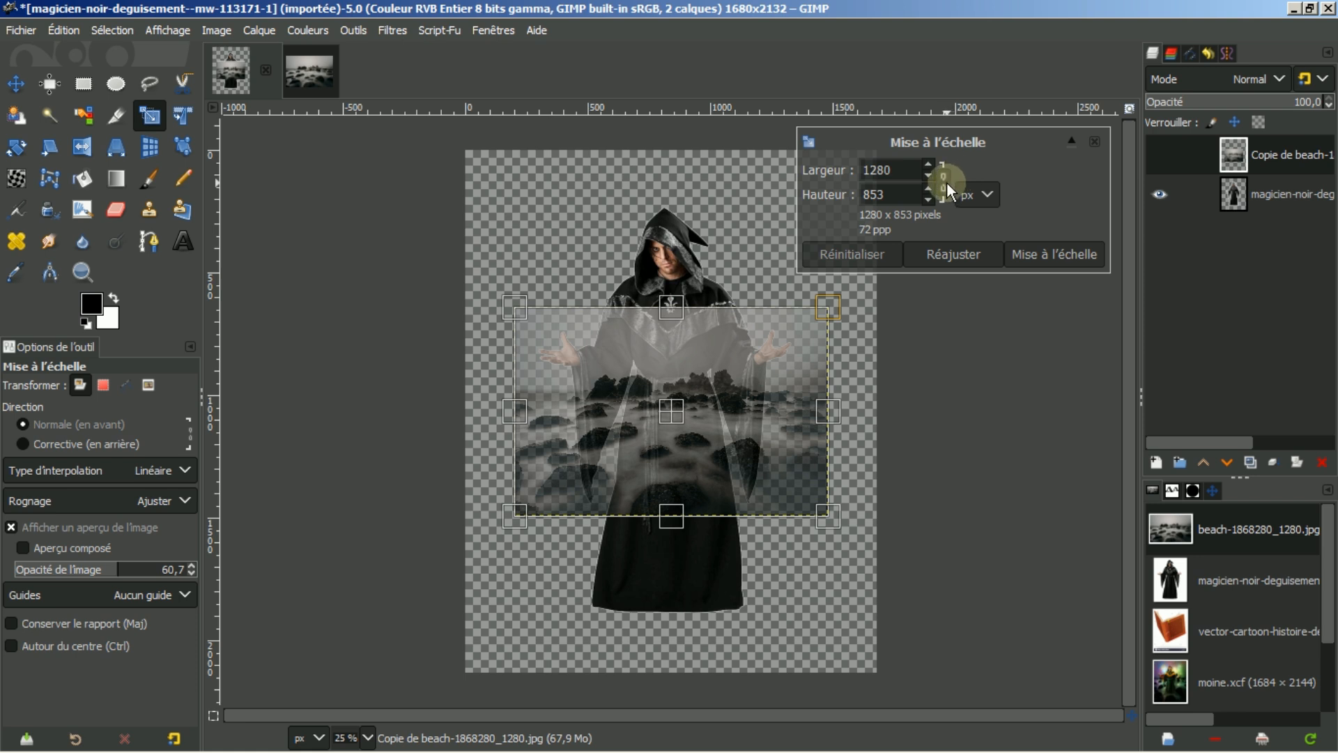
pyautogui.moveTo(519, 312); pyautogui.dragTo(469, 147)
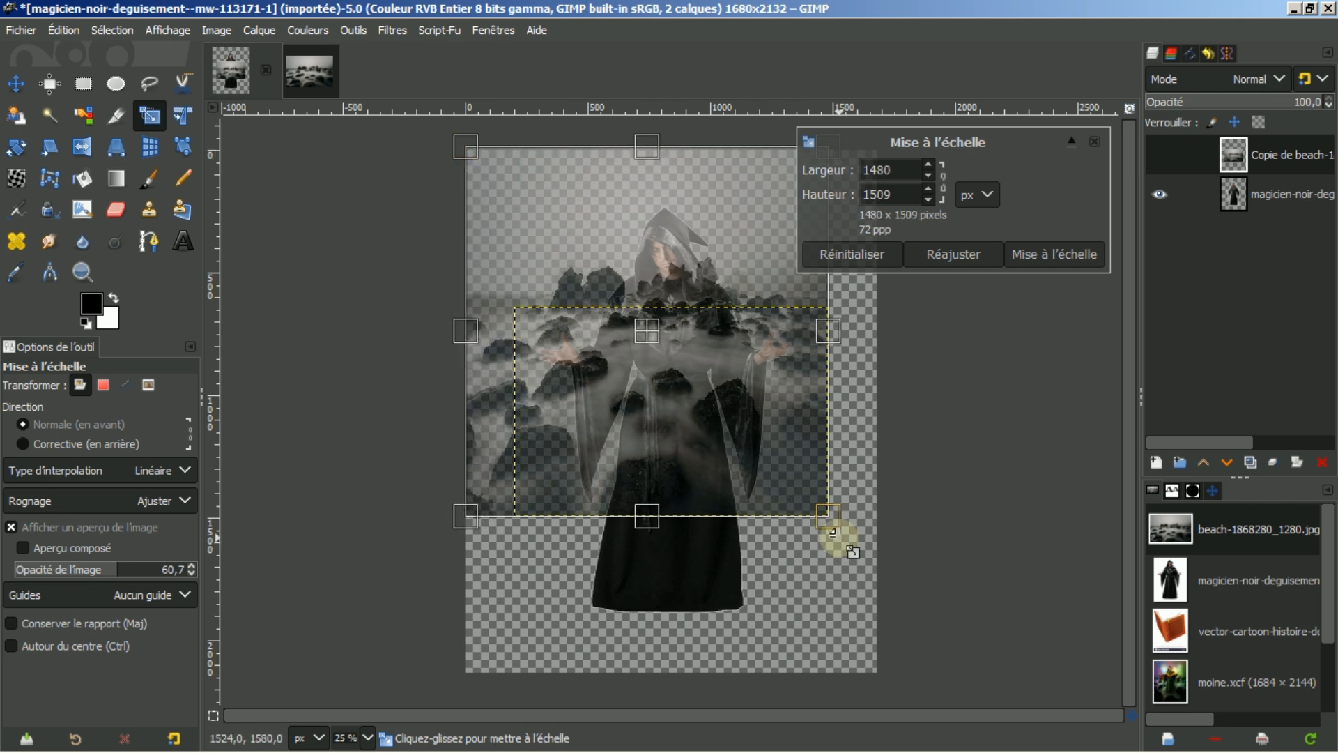
pyautogui.moveTo(824, 518); pyautogui.dragTo(874, 675)
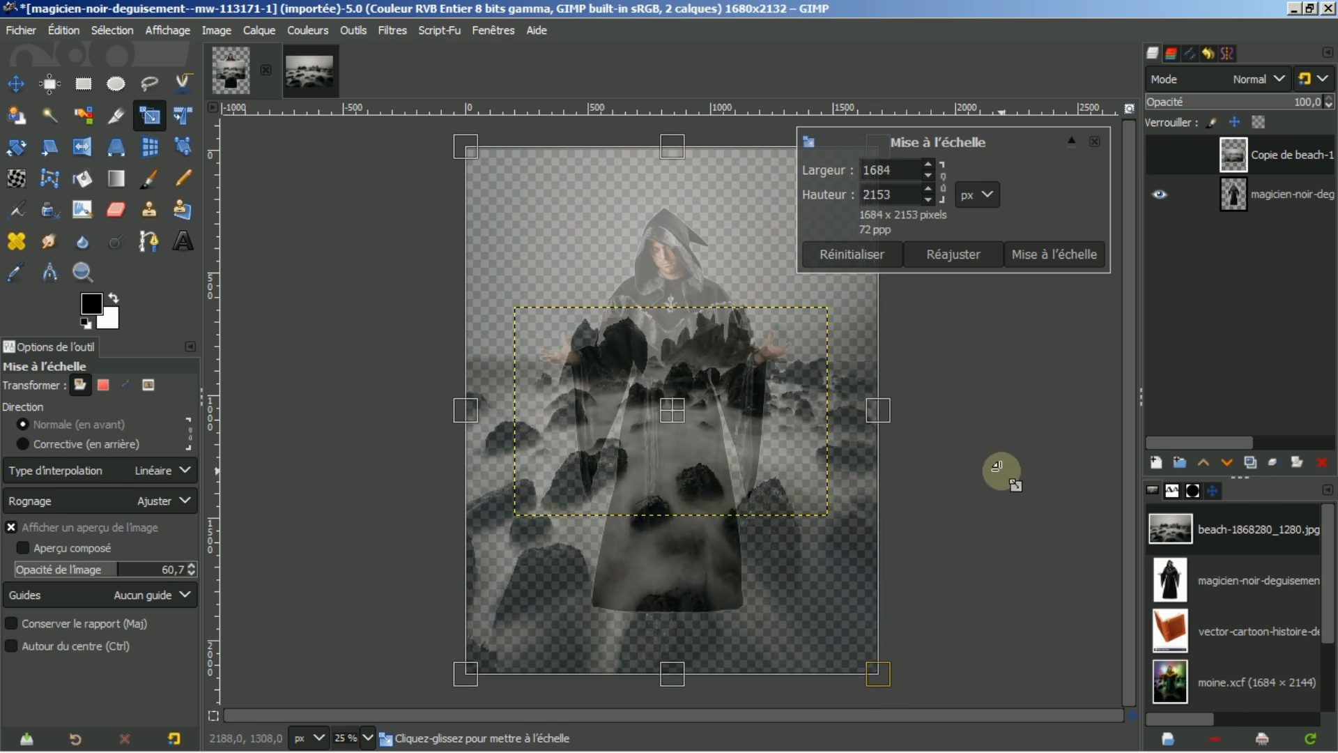
pyautogui.click(1056, 250)
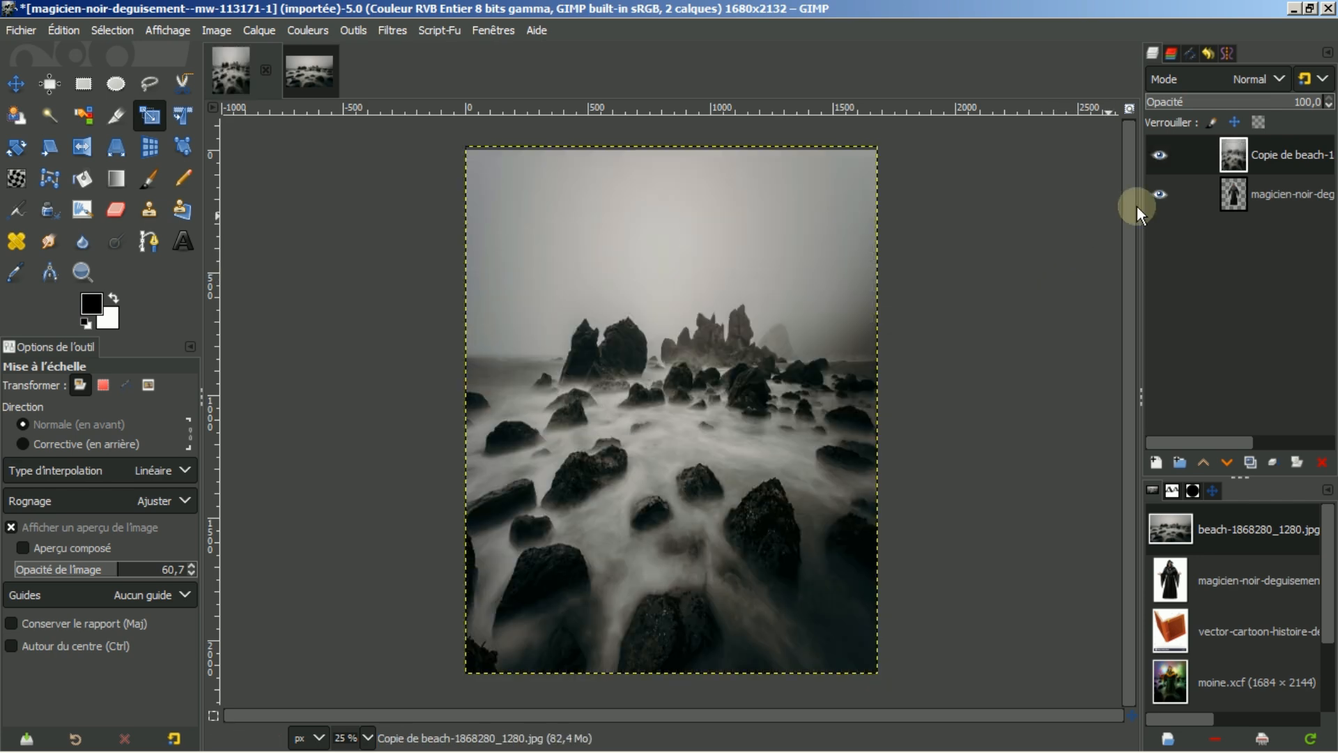
pyautogui.click(1228, 462)
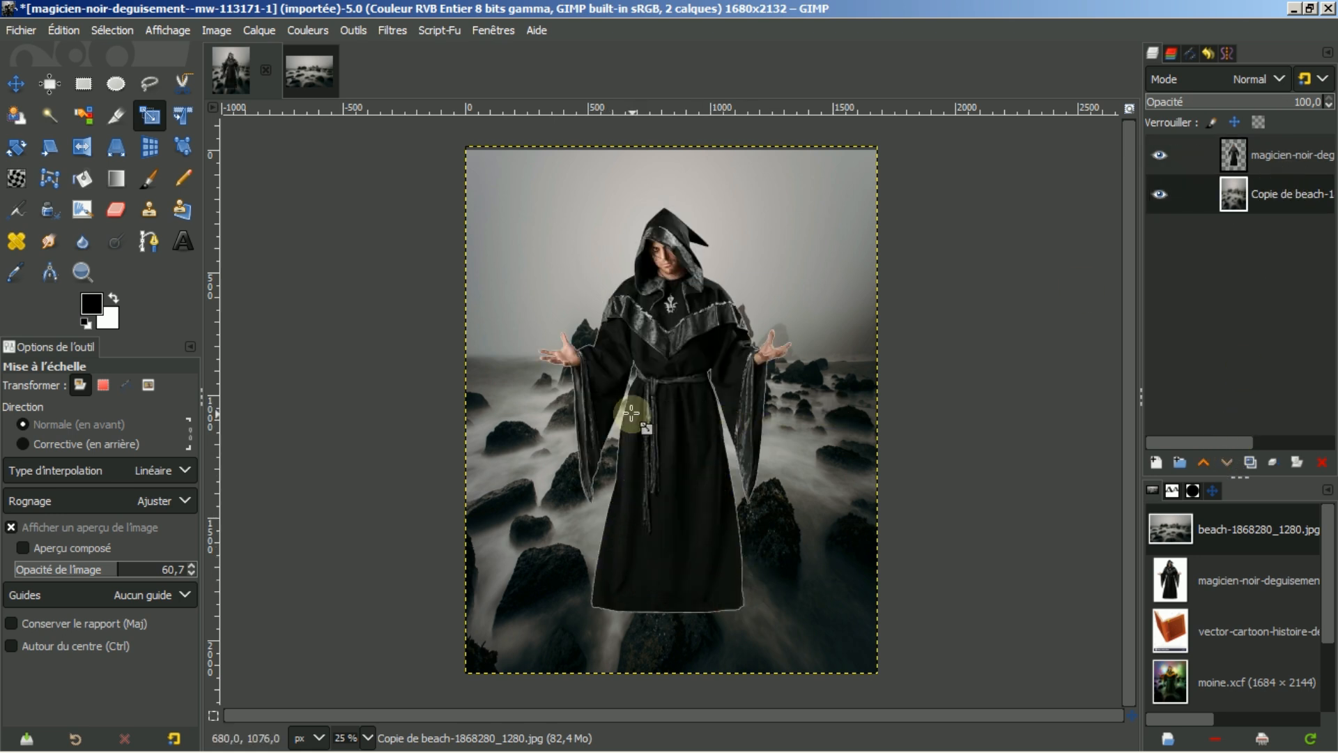
# Step: Widen the beach layer with the Scale tool so it extends past both the left and right edges of the canvas
pyautogui.click(1284, 194)
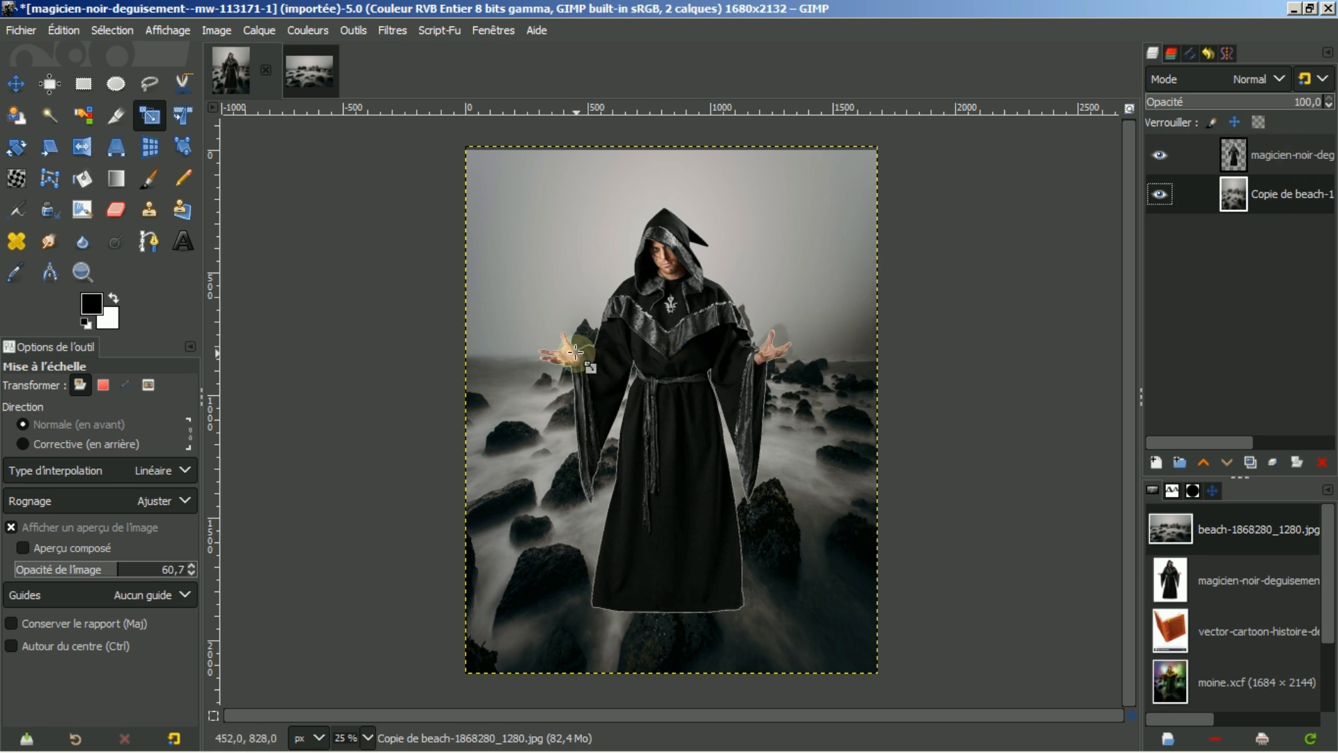
pyautogui.click(520, 355)
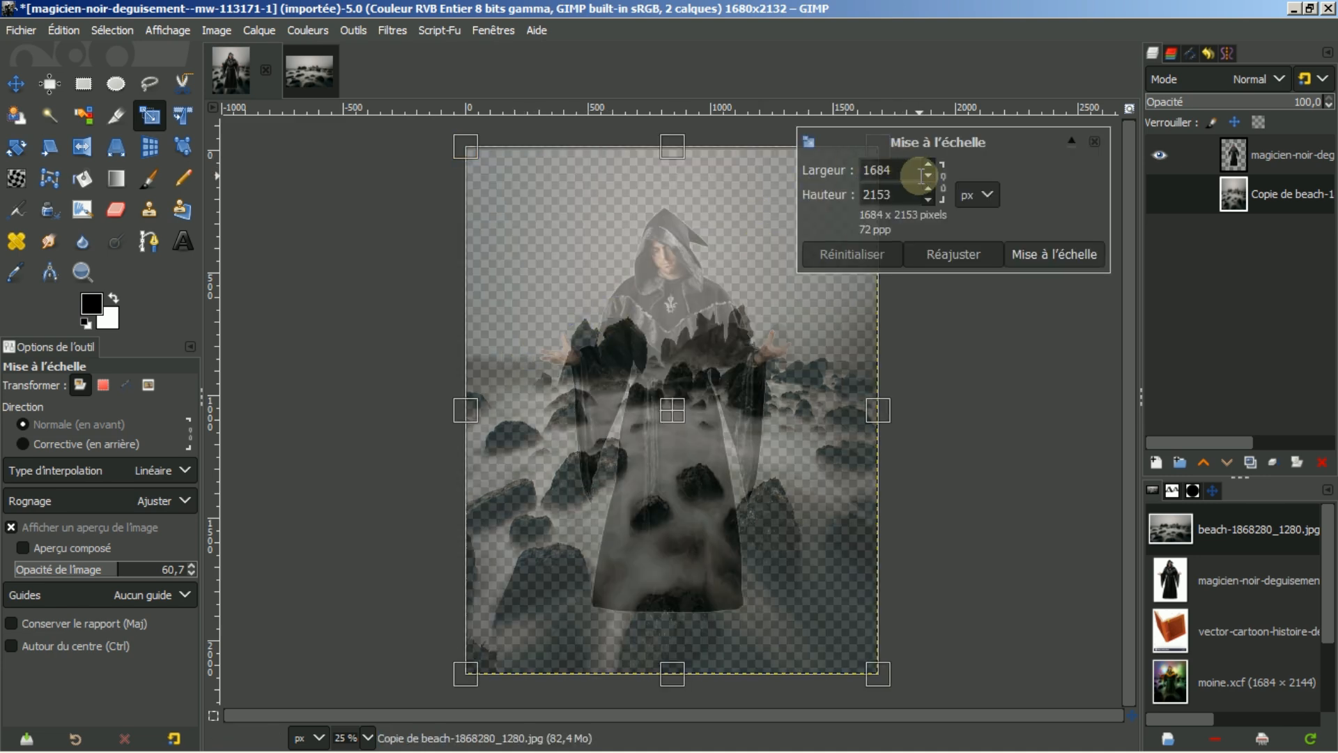
pyautogui.moveTo(463, 412); pyautogui.dragTo(409, 412)
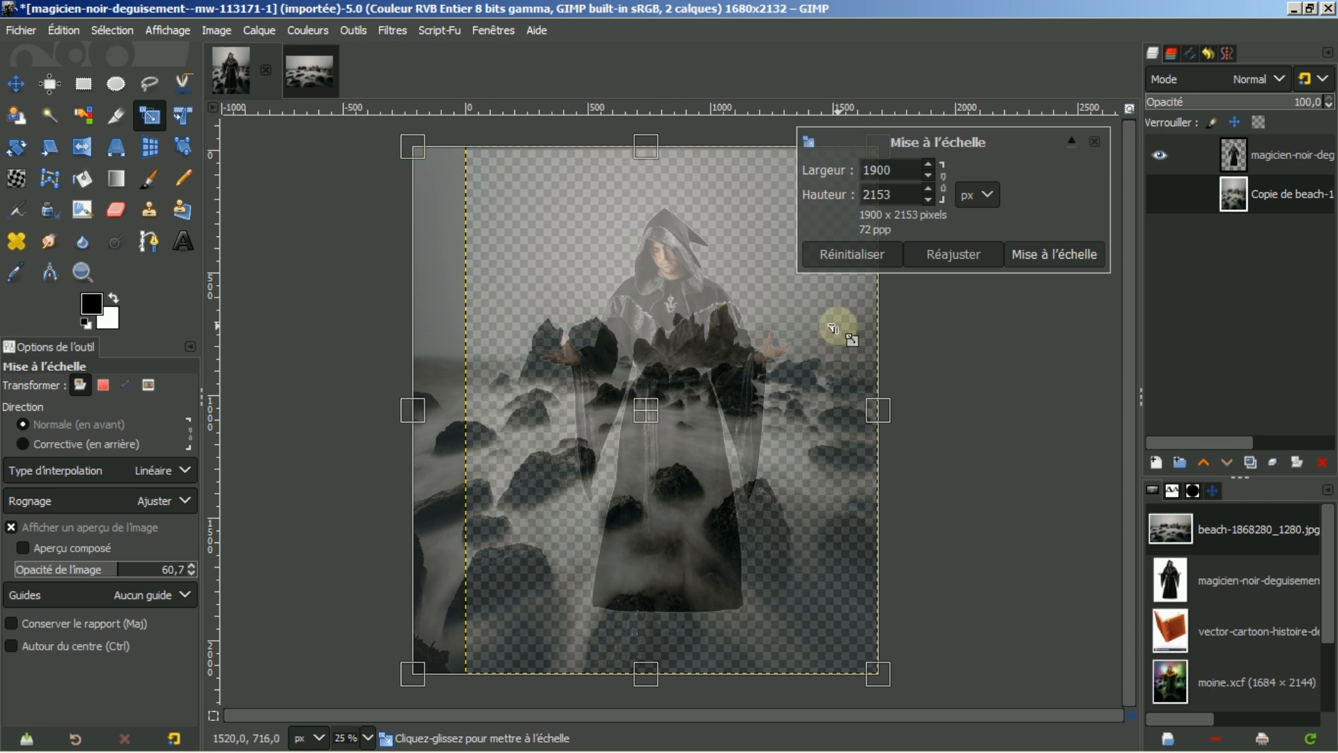
pyautogui.moveTo(882, 411); pyautogui.dragTo(926, 412)
pyautogui.click(1053, 255)
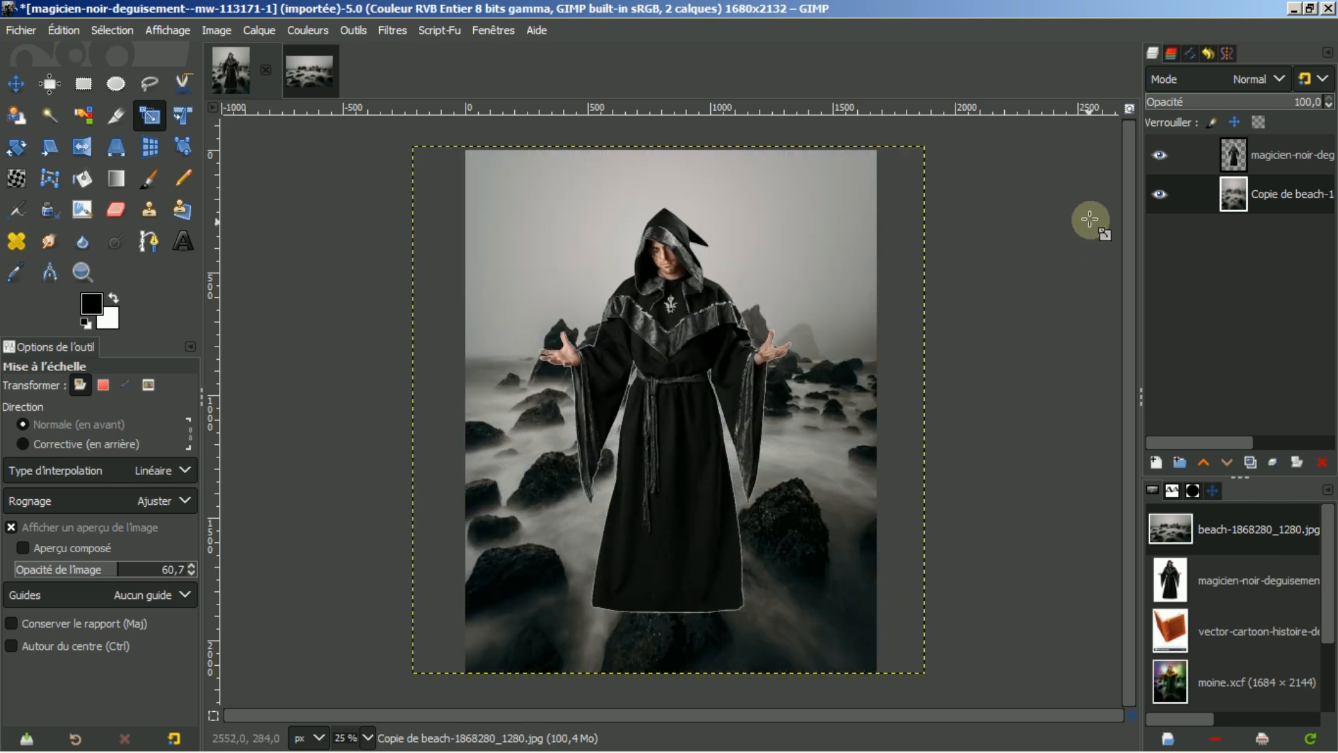
# Step: Fit the beach layer's boundaries to the image size
pyautogui.rightClick(1241, 195)
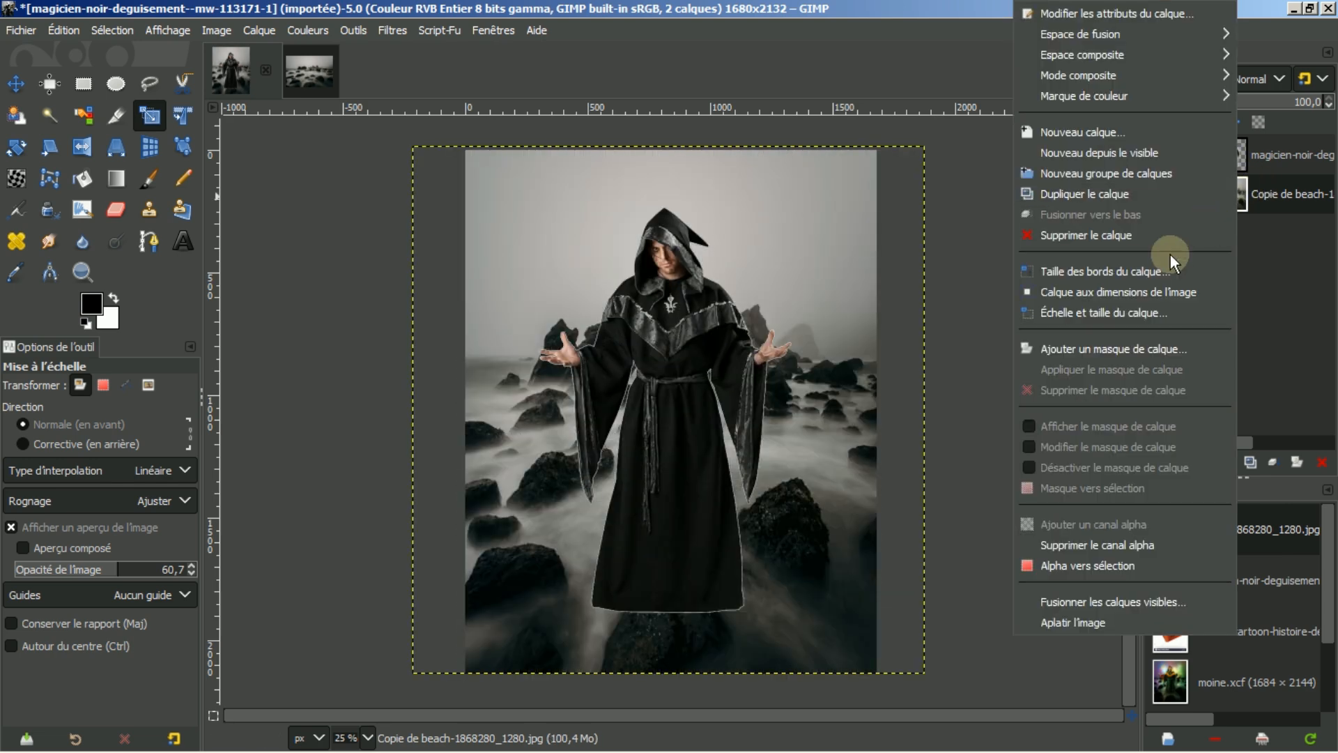
pyautogui.click(1135, 290)
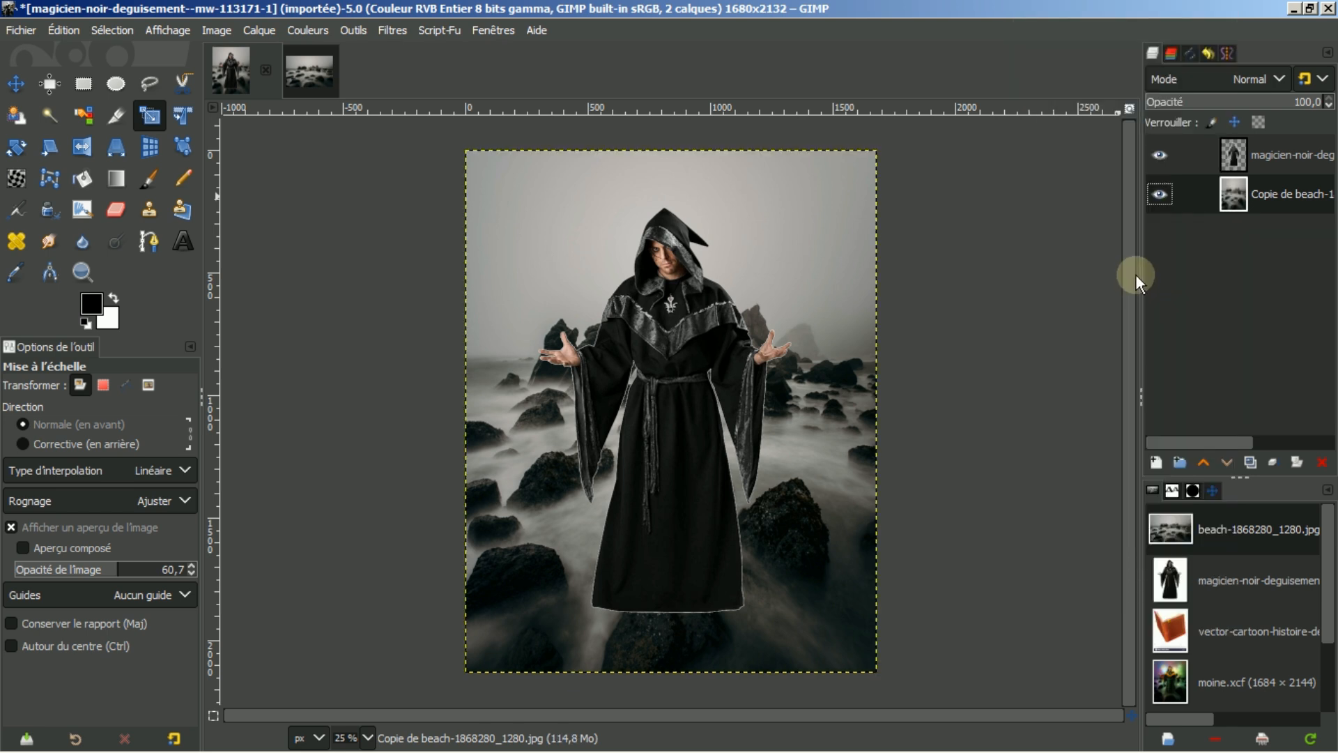
# Step: Create a selection from the magician layer's alpha channel and shrink it by 2 px
pyautogui.click(1256, 150)
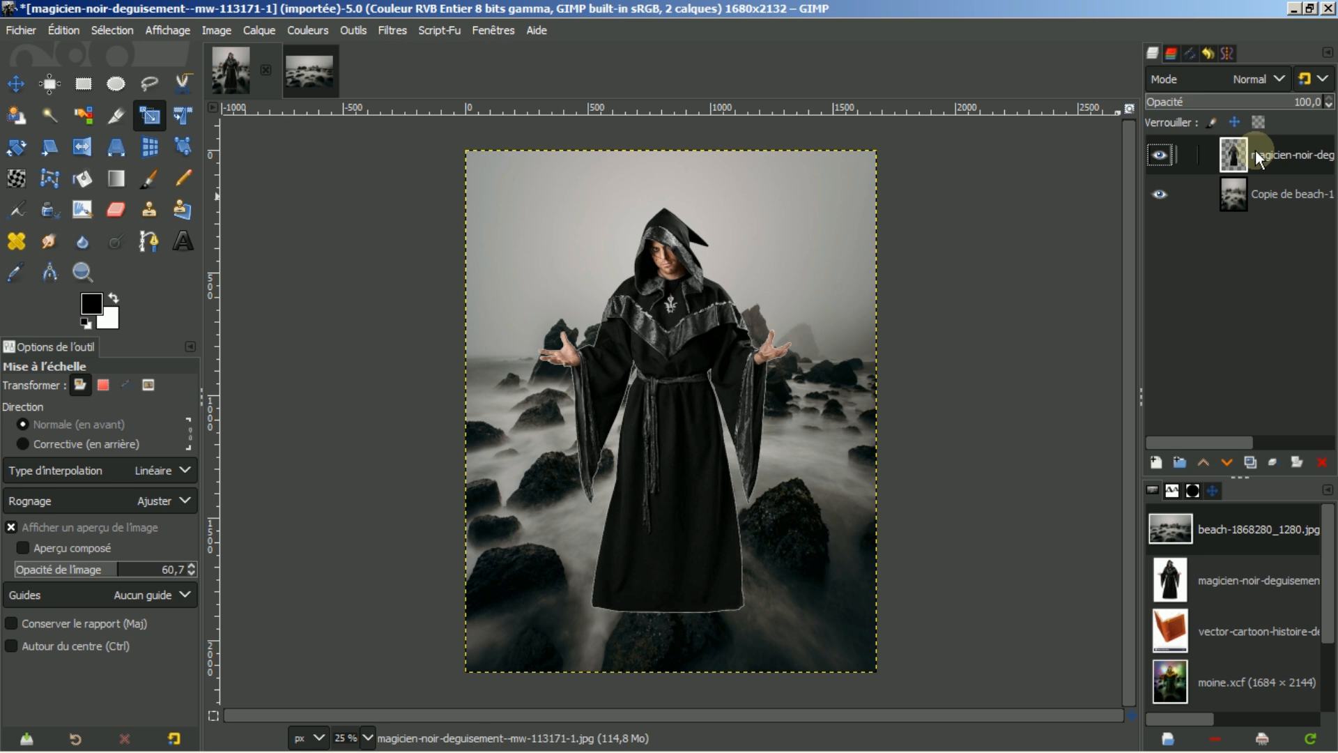
pyautogui.rightClick(1265, 156)
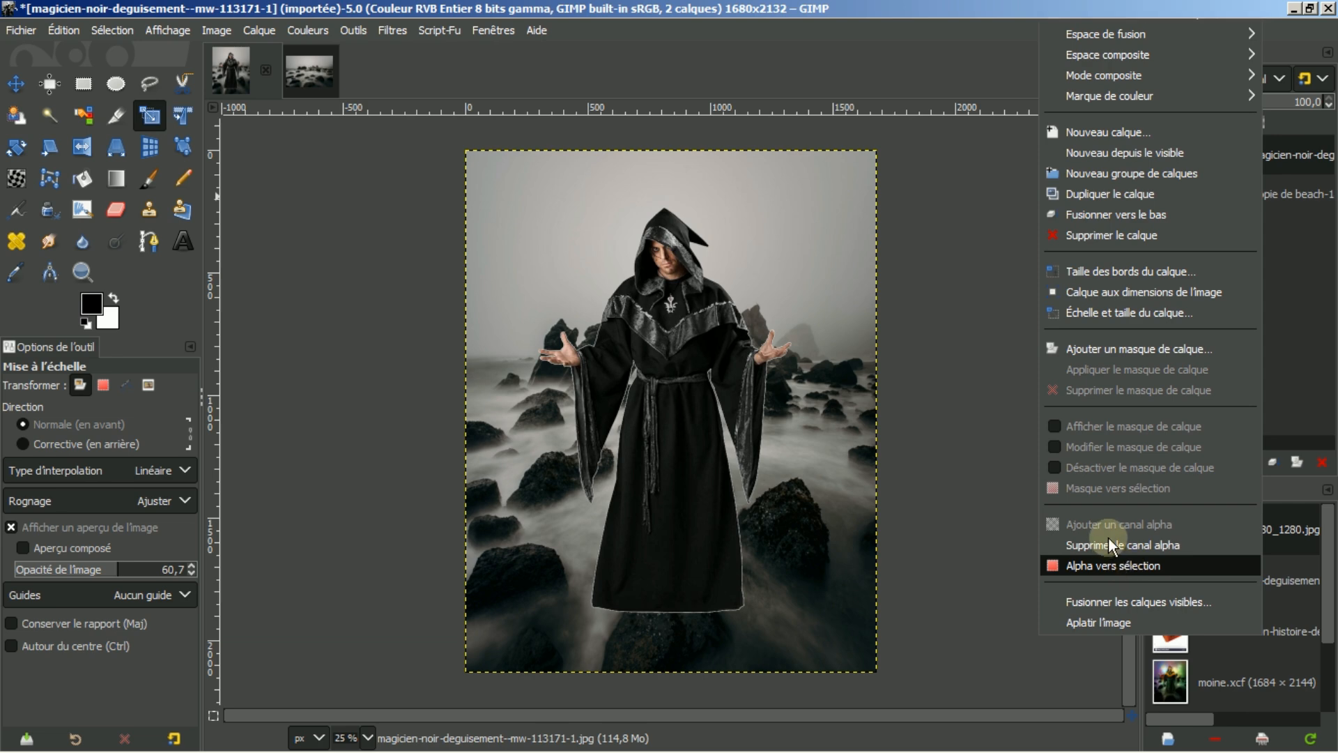
pyautogui.click(1124, 565)
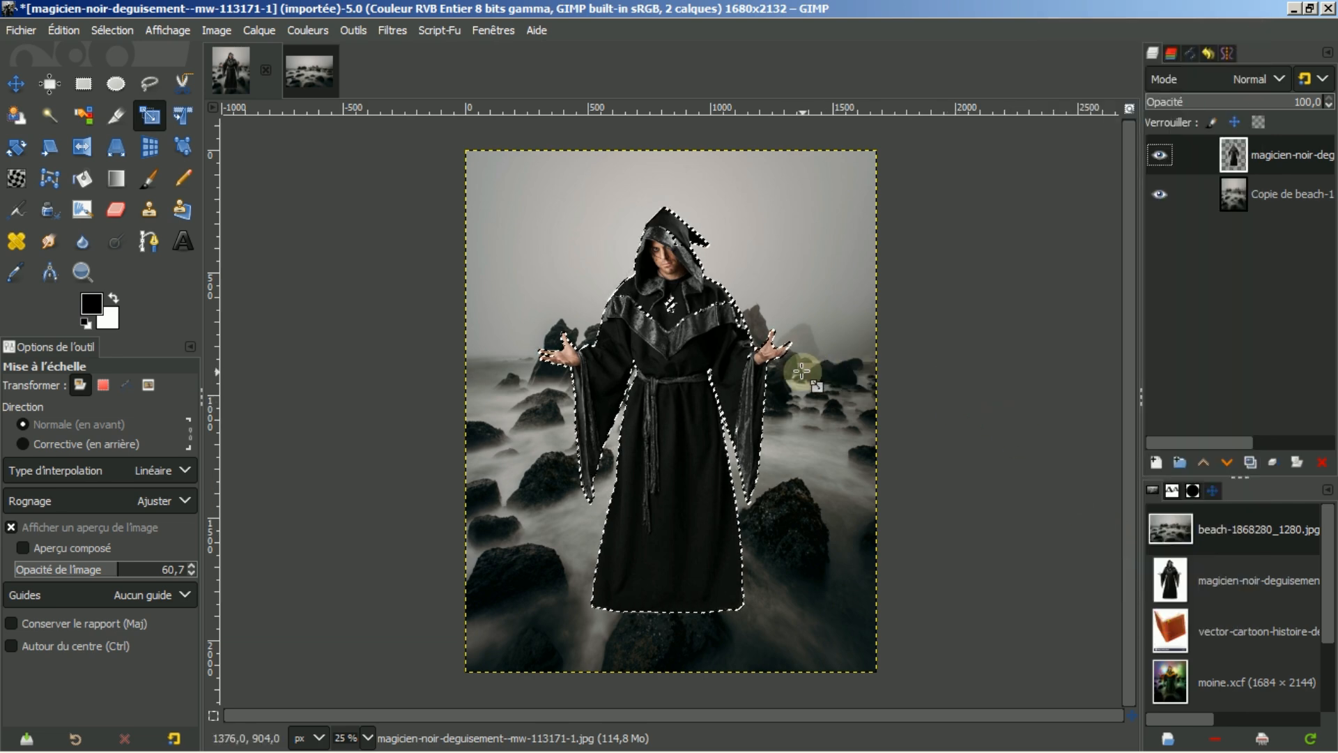
pyautogui.scroll(1, 782, 368)
pyautogui.scroll(1, 783, 368)
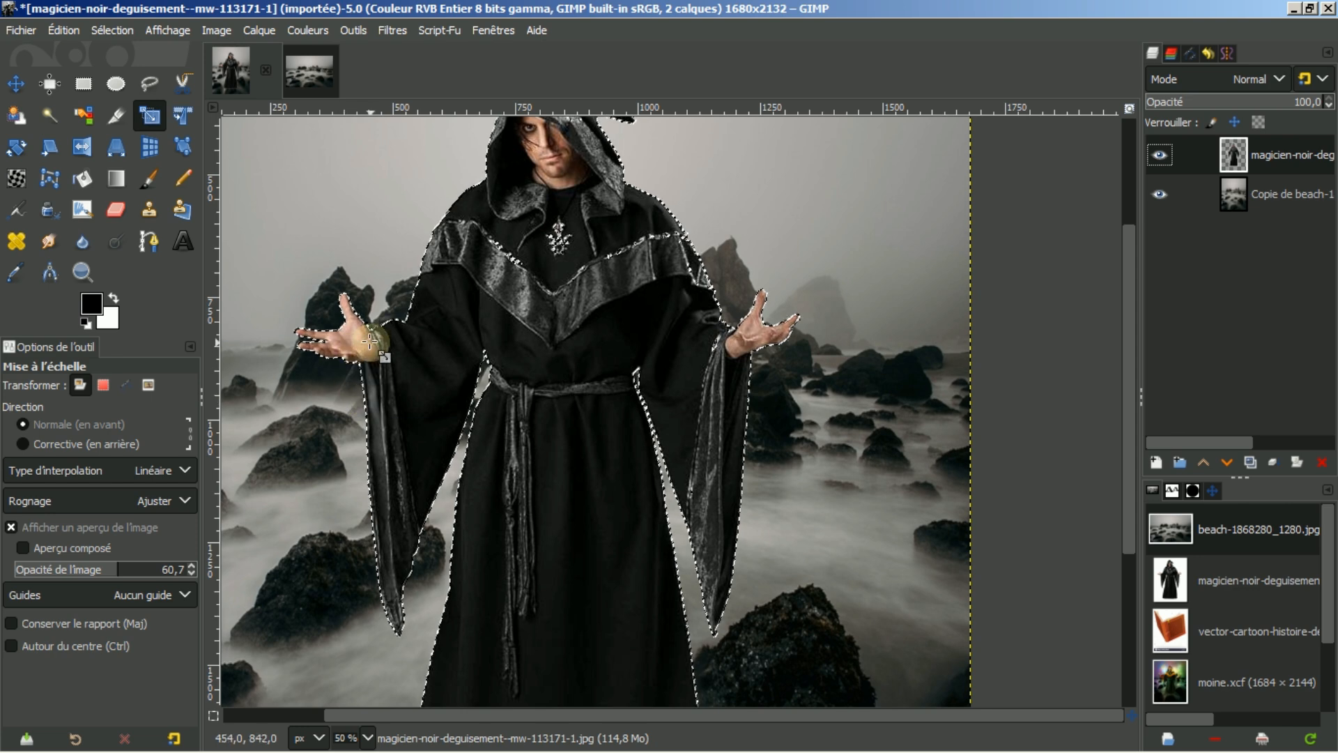
pyautogui.click(111, 31)
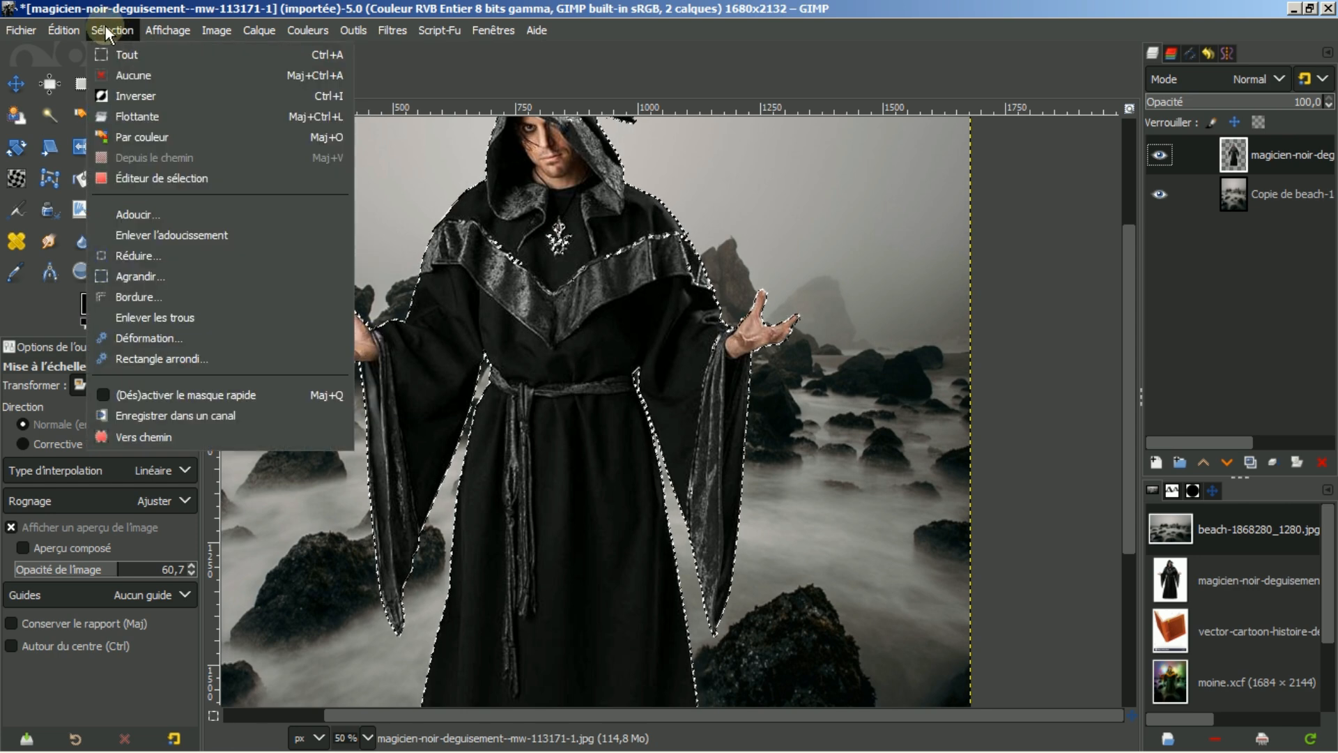
pyautogui.click(123, 256)
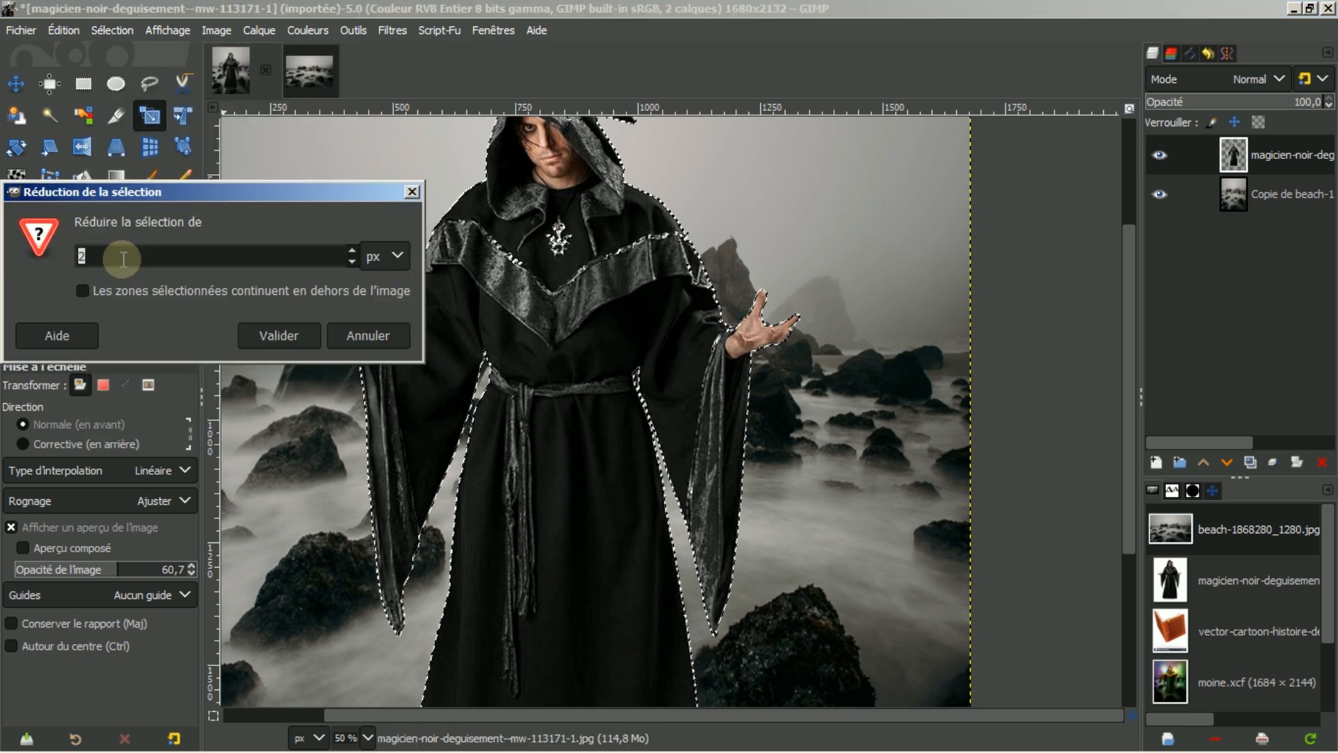
pyautogui.click(290, 337)
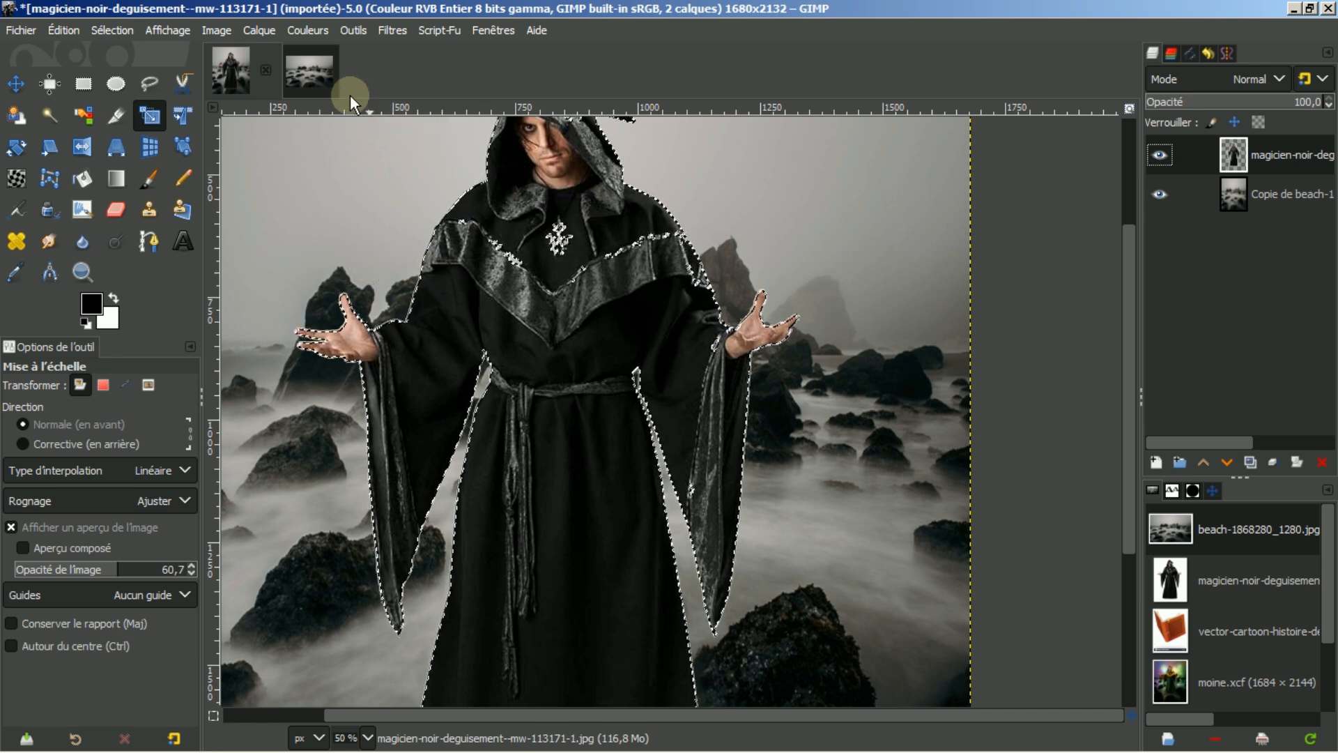
# Step: Invert the selection, delete the light fringe around the magician's cut-out, and clear the selection
pyautogui.click(98, 27)
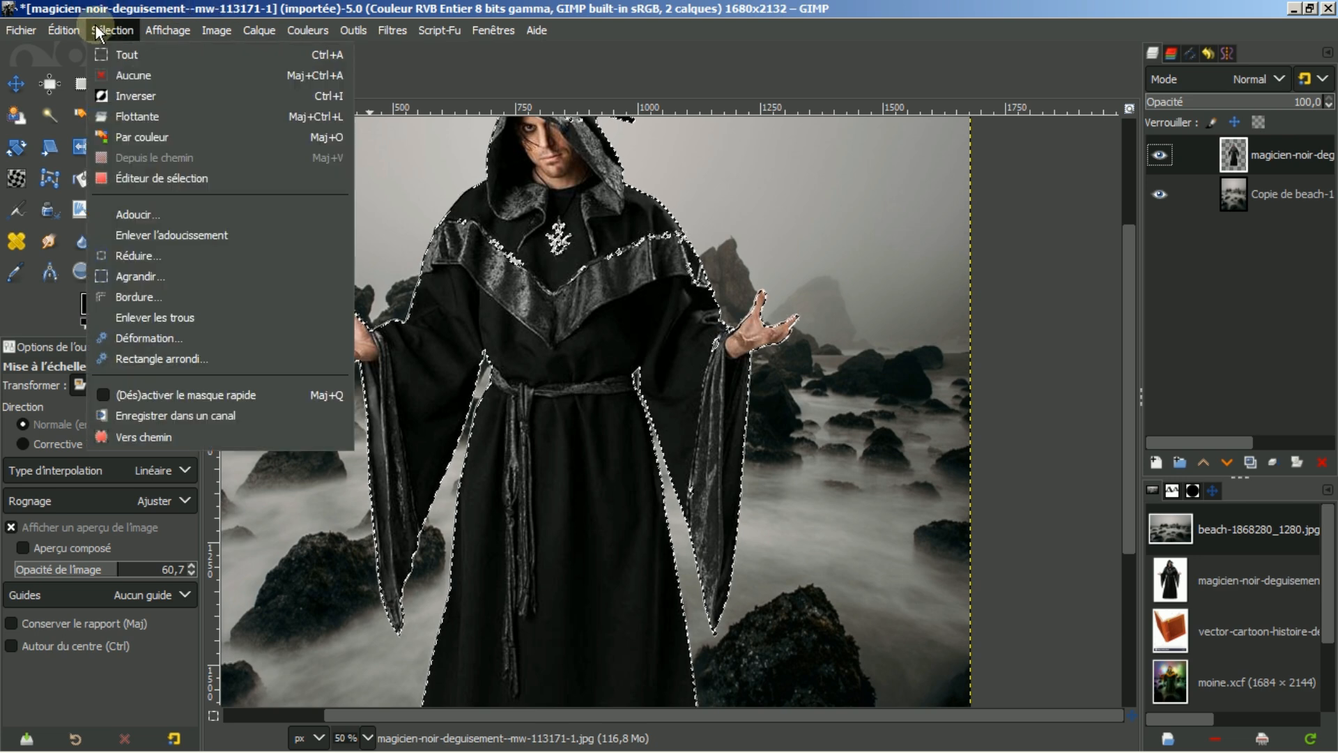
pyautogui.click(118, 94)
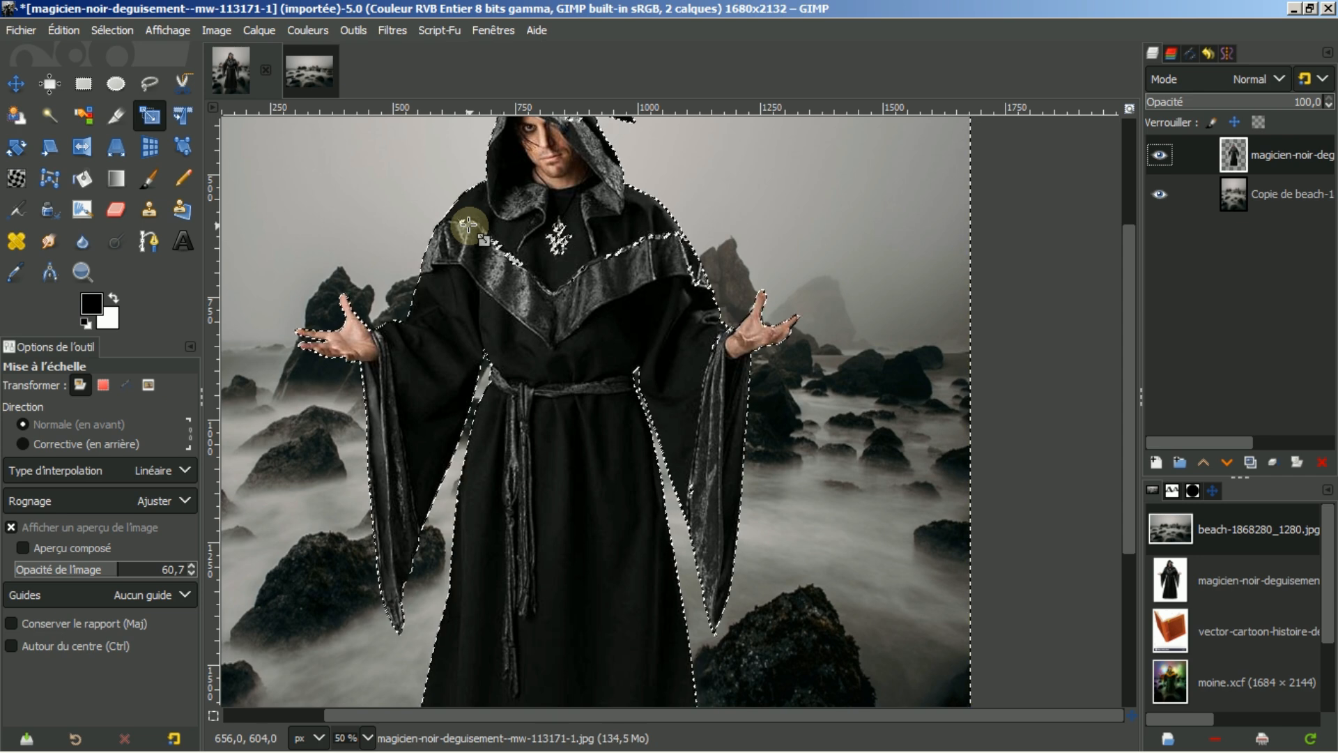
pyautogui.click(109, 30)
pyautogui.click(122, 71)
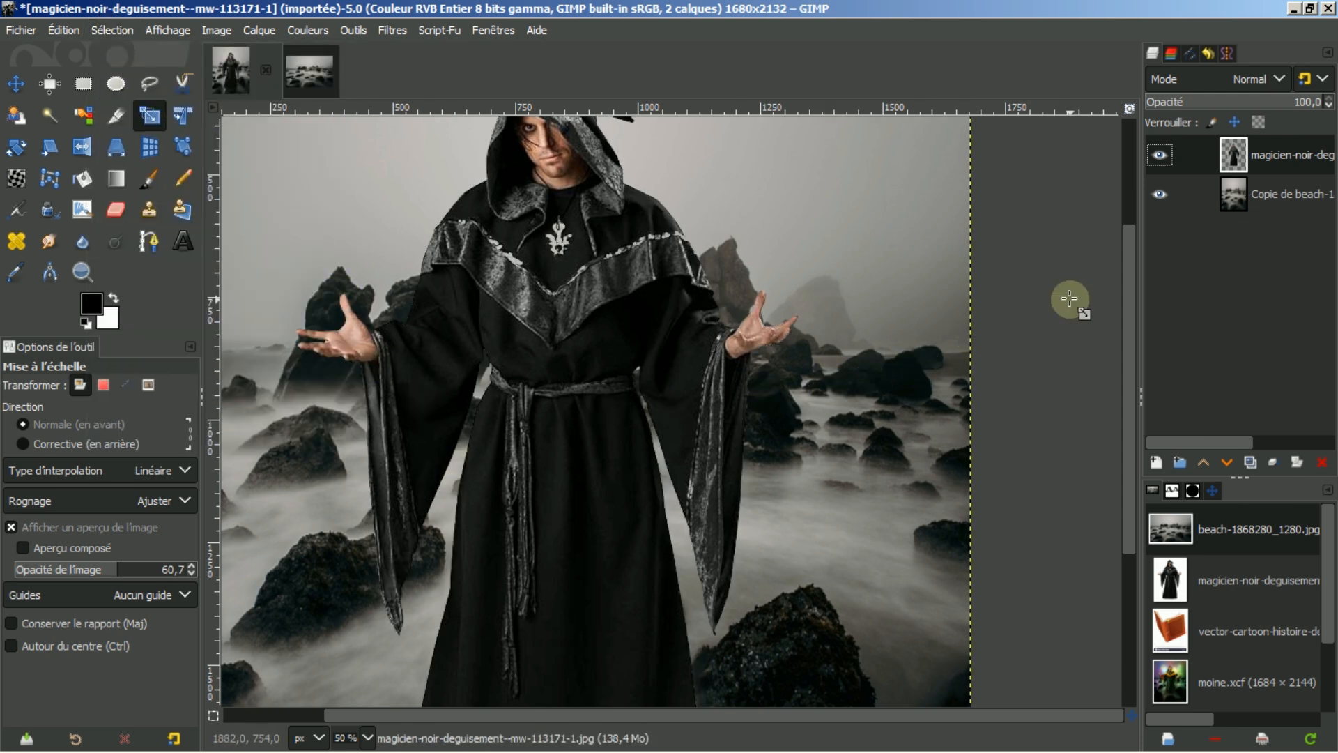
pyautogui.moveTo(1129, 278)
pyautogui.mouseDown()
pyautogui.moveTo(1138, 461)
pyautogui.moveTo(1117, 284)
pyautogui.mouseUp()
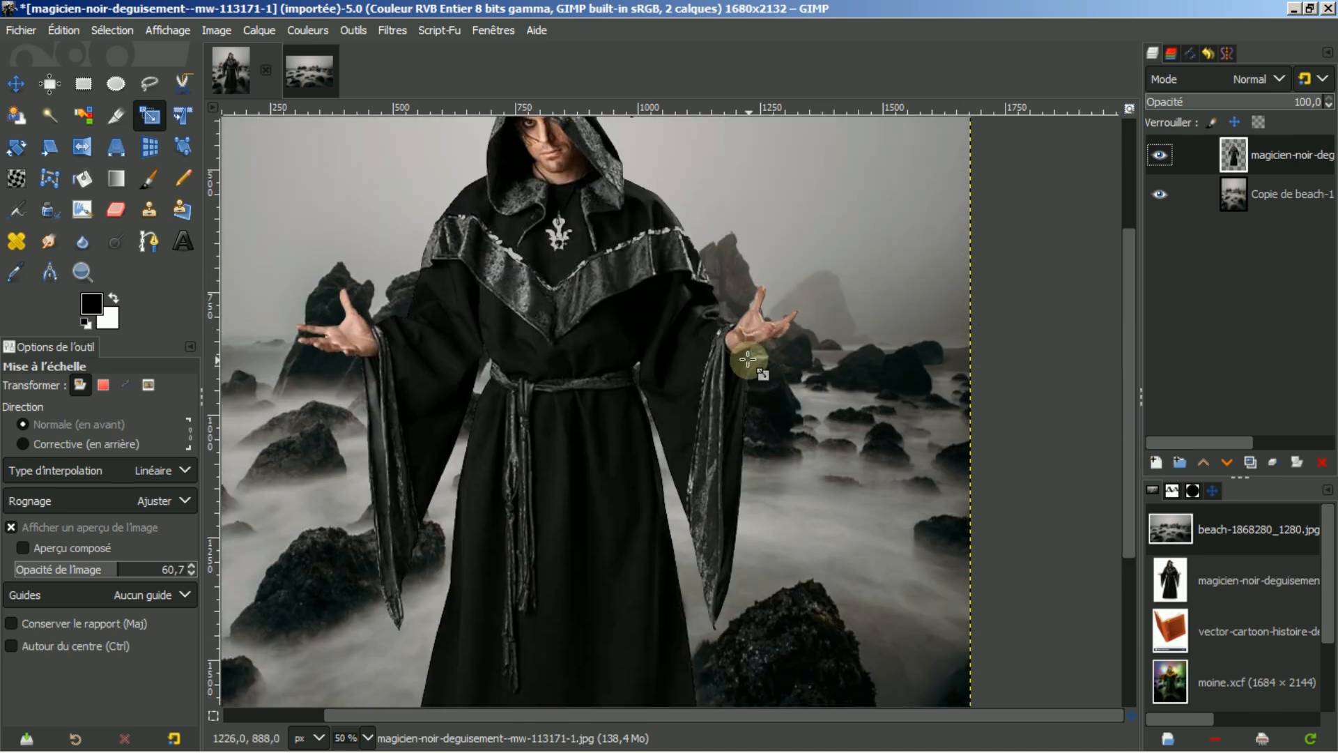
pyautogui.scroll(-1, 767, 359)
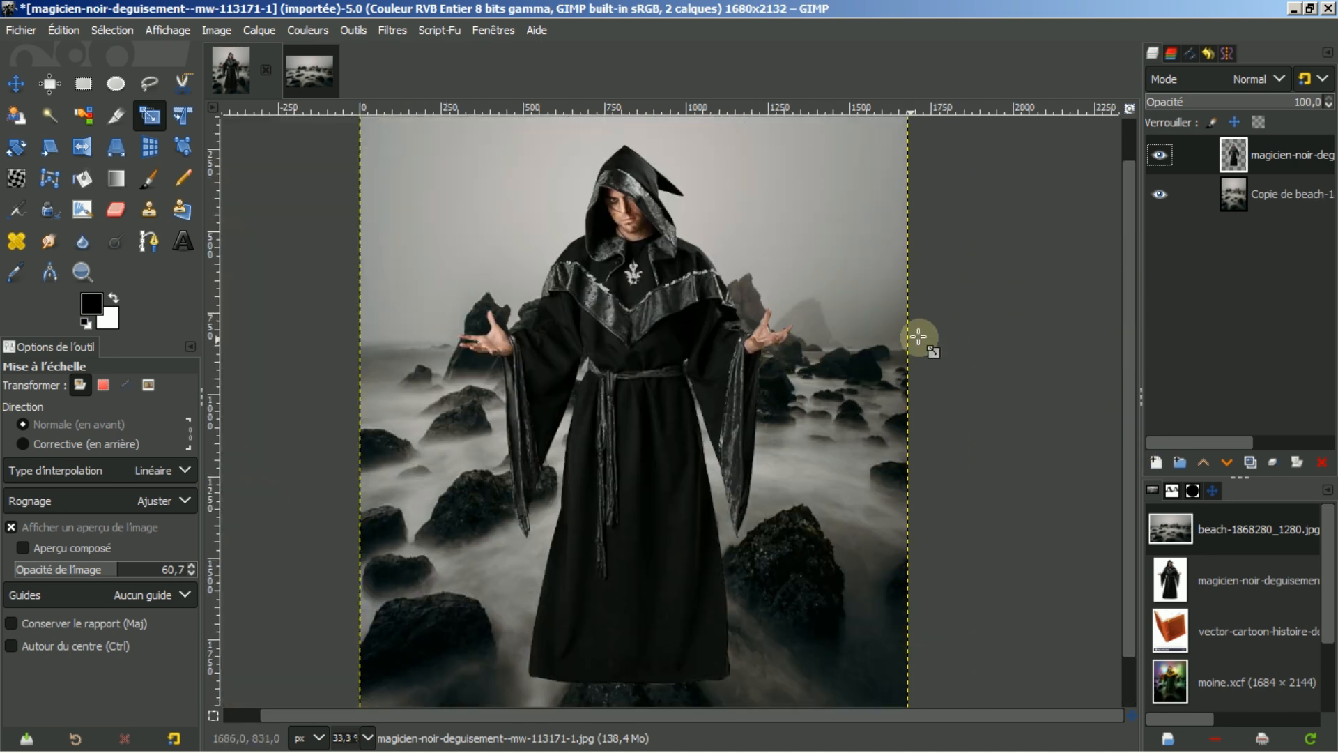
pyautogui.moveTo(1127, 296); pyautogui.dragTo(1131, 269)
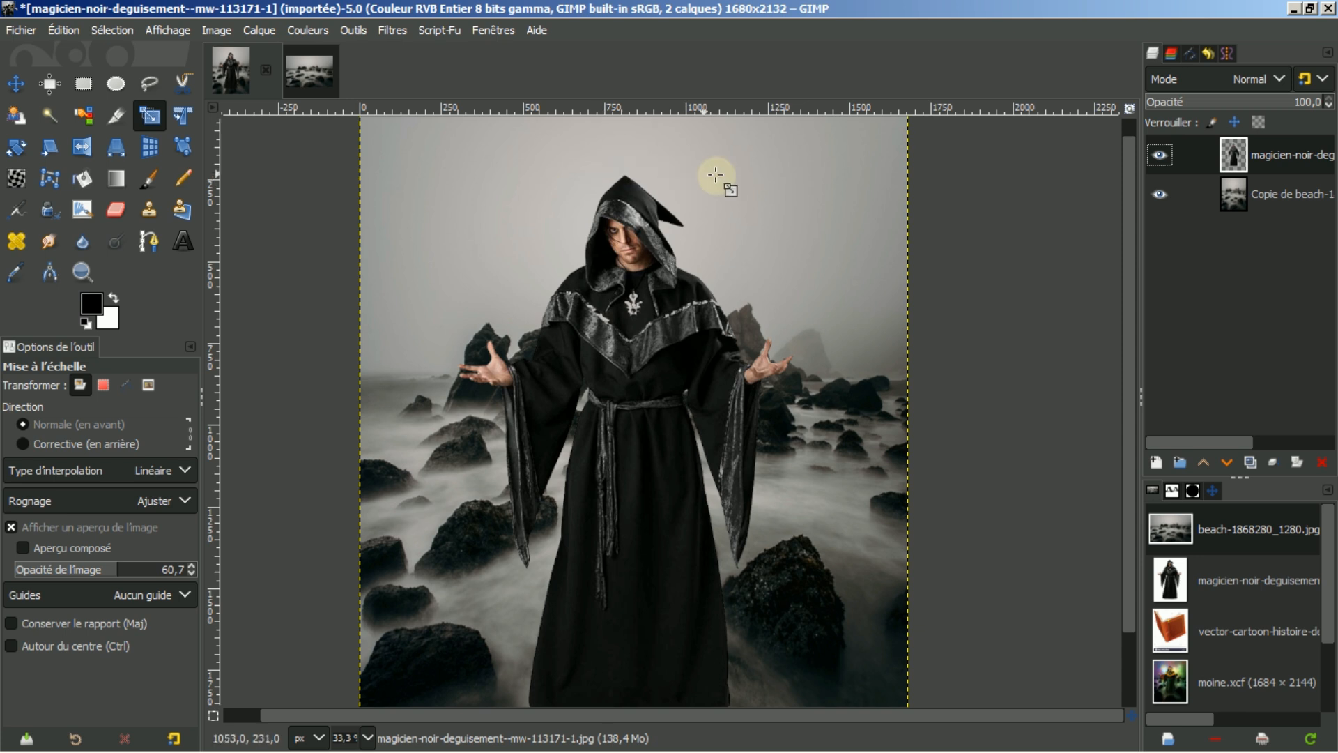
# Step: Darken the beach layer with a Value curve through input 158, output 105, and a white point at input 233, output 255
pyautogui.click(1260, 187)
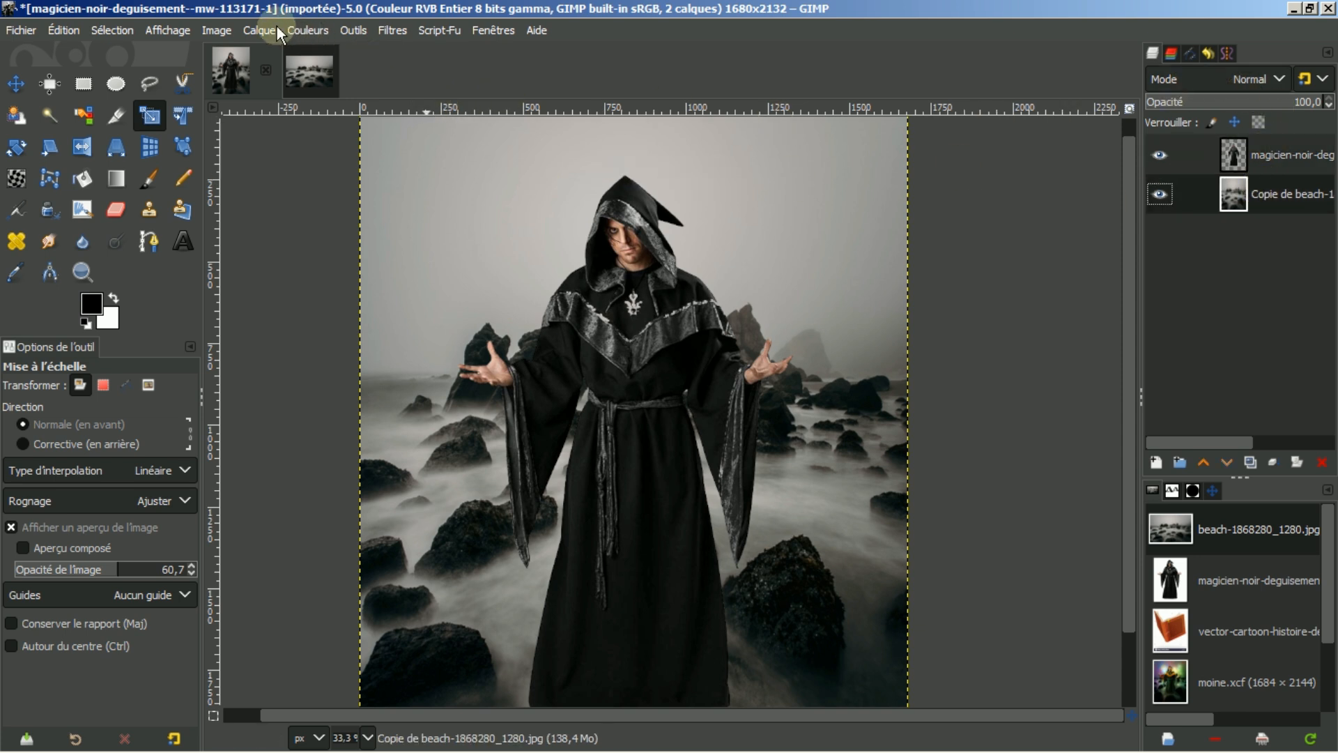
pyautogui.click(307, 30)
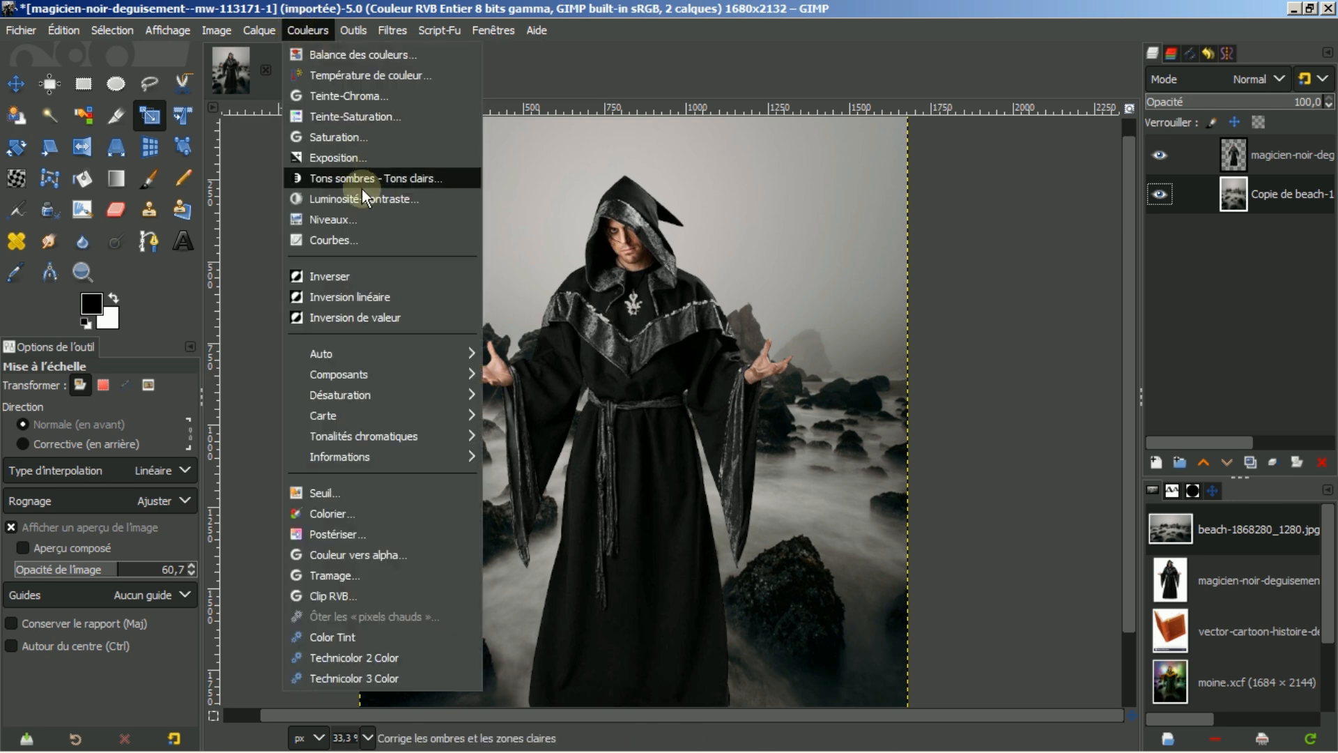
pyautogui.click(318, 239)
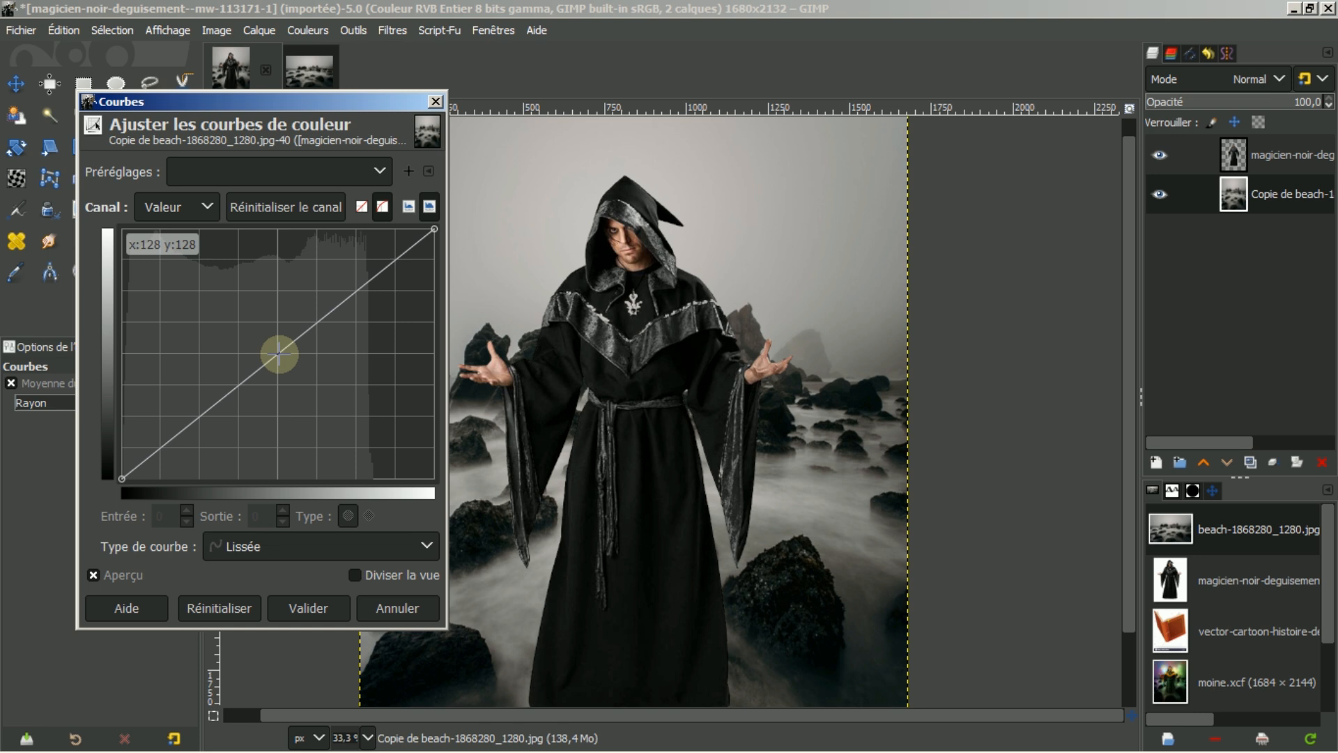
pyautogui.moveTo(279, 354); pyautogui.dragTo(315, 376)
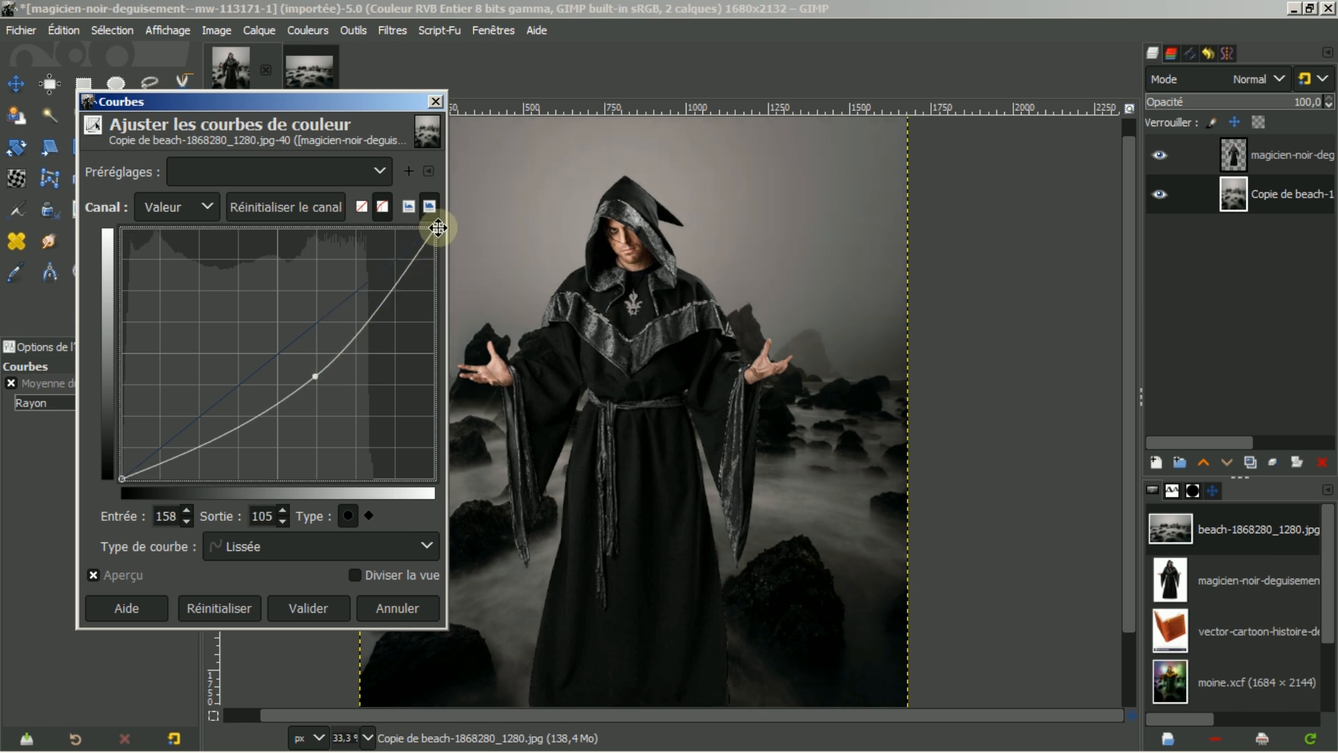
pyautogui.moveTo(432, 228); pyautogui.dragTo(405, 230)
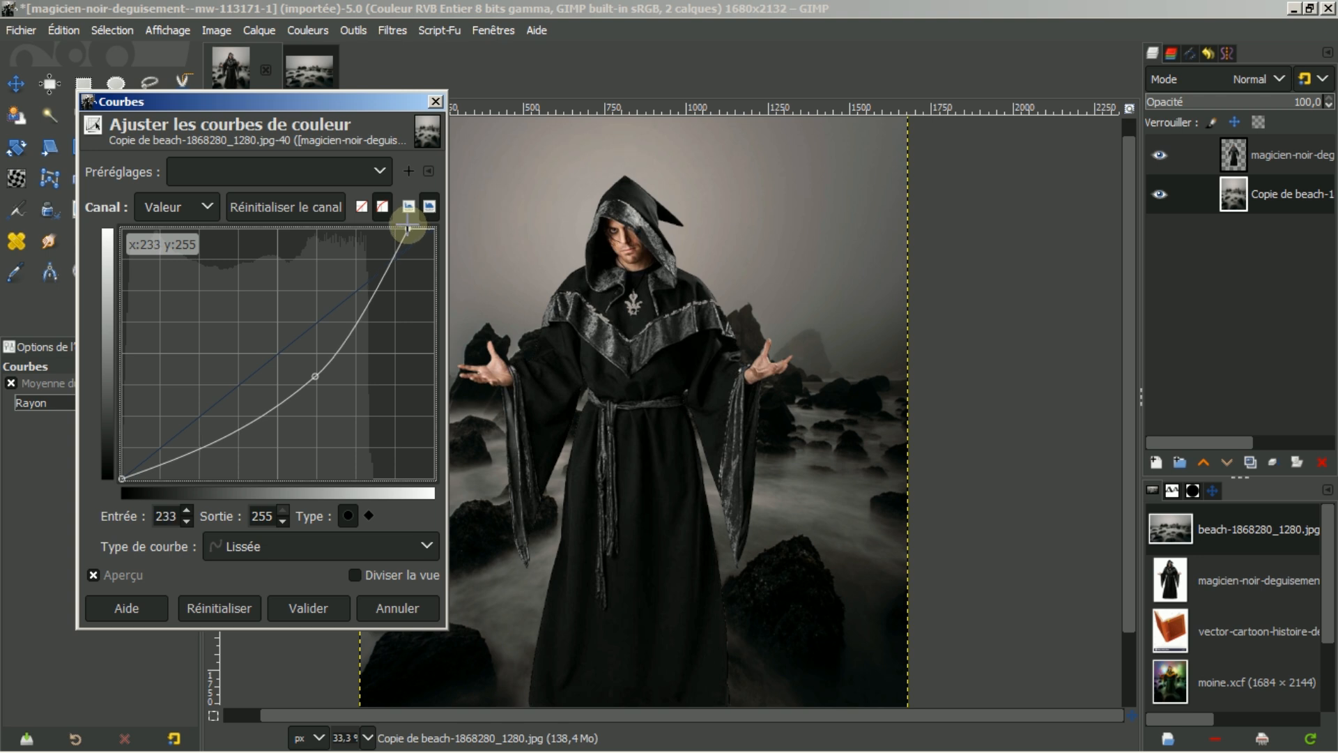
pyautogui.click(309, 607)
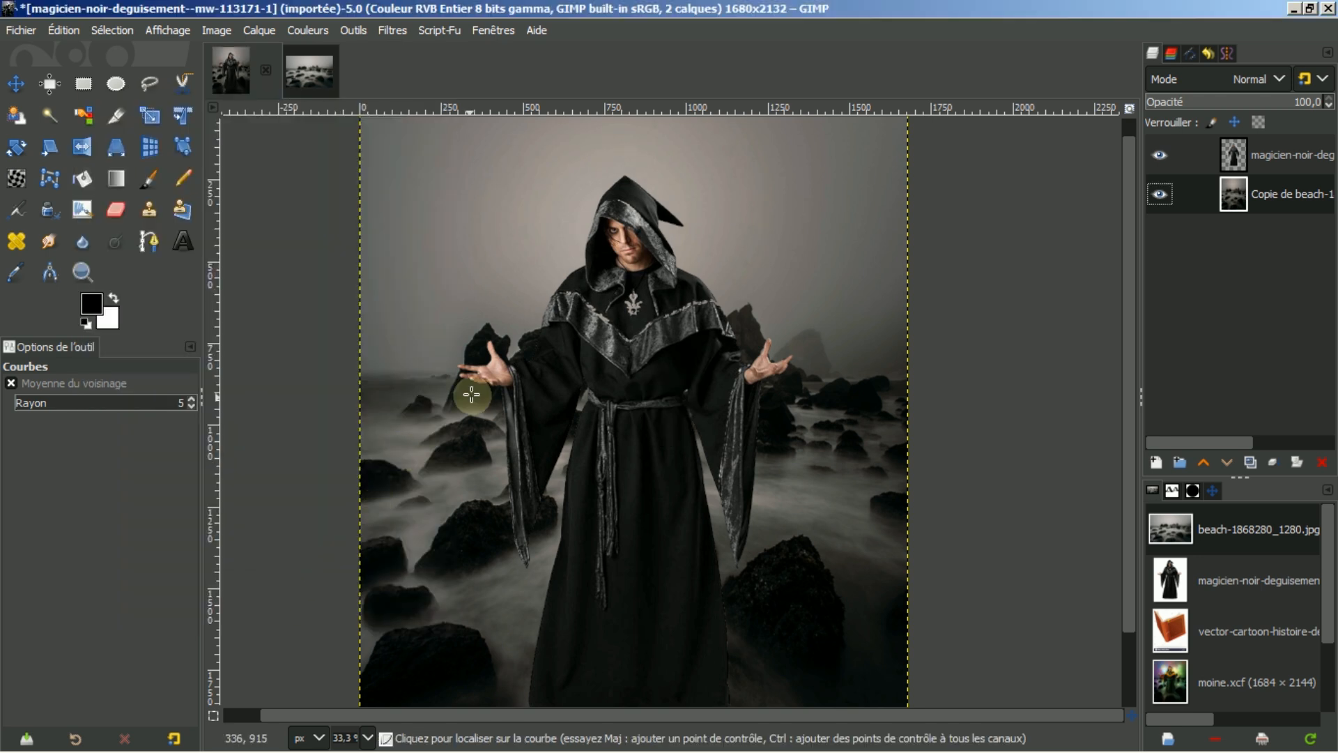
# Step: Adjust the magician layer's Value curve through input 136, output 118, with the white point at input 241, output 255
pyautogui.click(1231, 153)
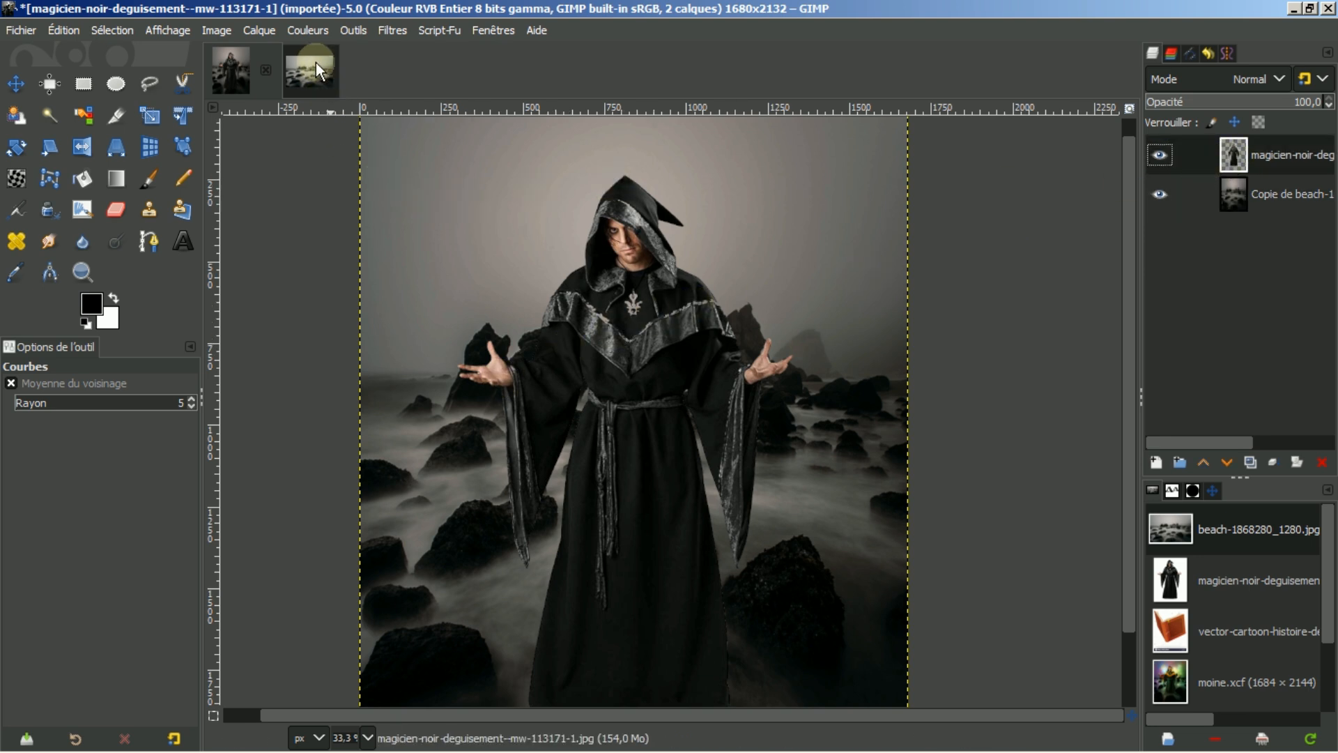
pyautogui.click(304, 31)
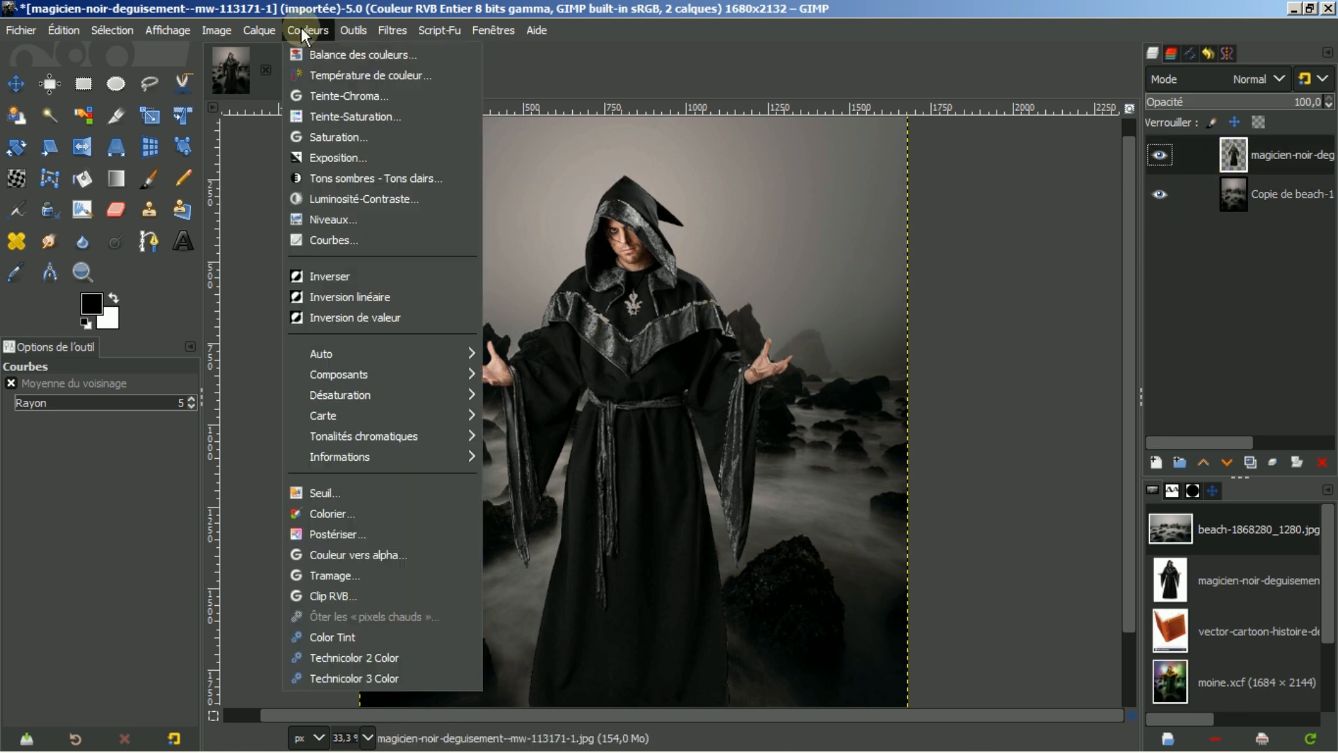
pyautogui.click(317, 242)
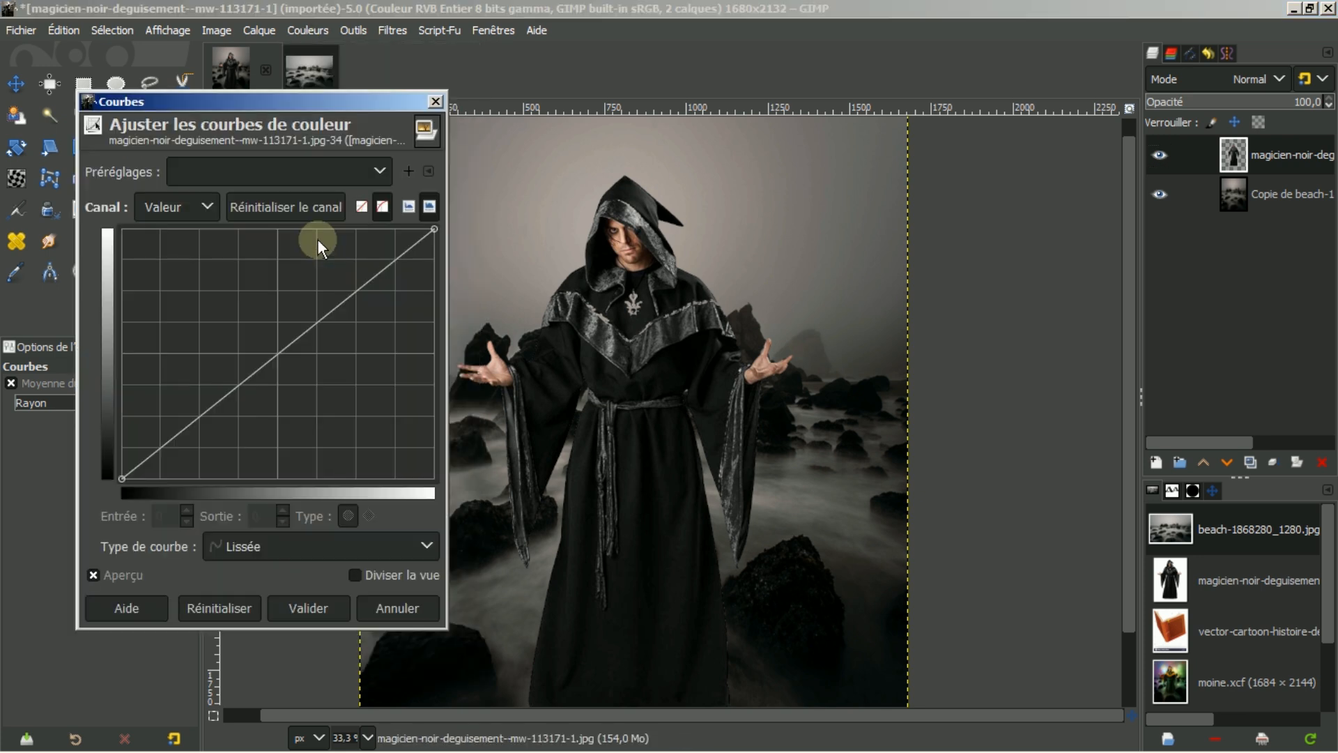
pyautogui.click(276, 354)
pyautogui.moveTo(277, 353); pyautogui.dragTo(289, 362)
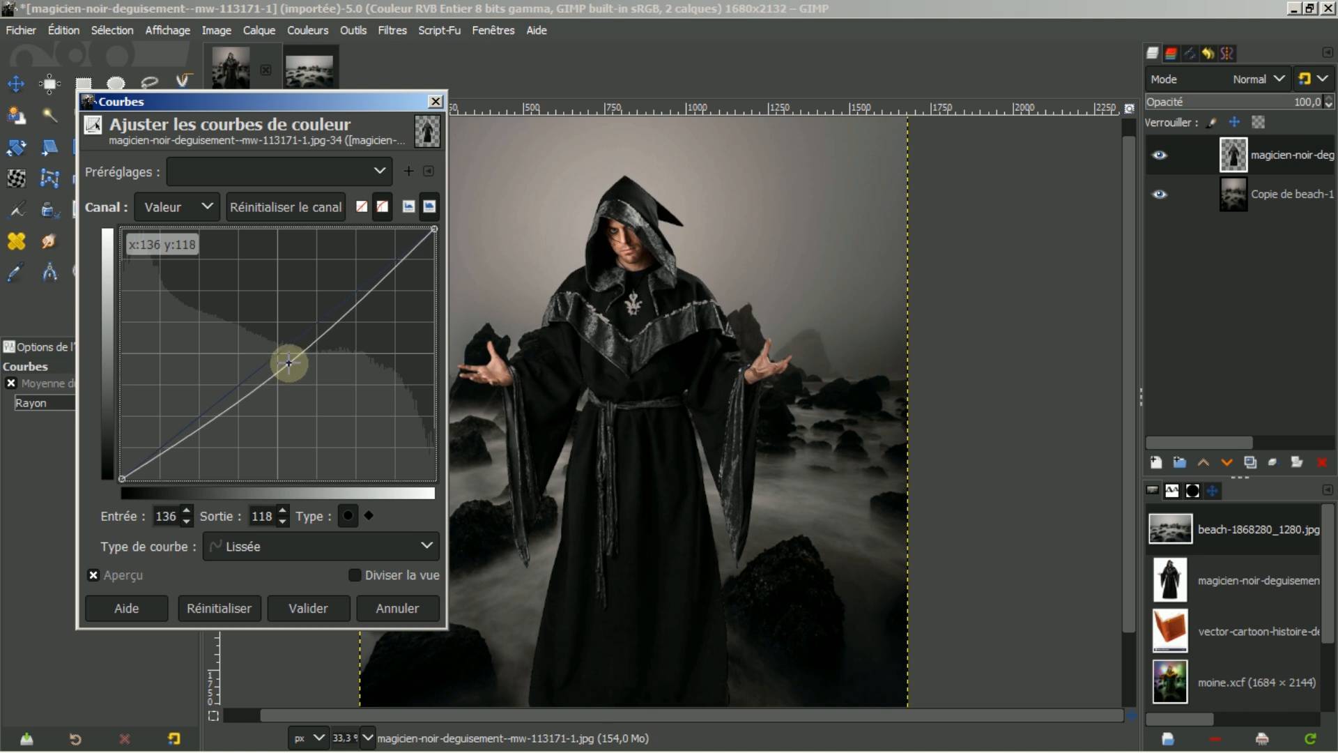
pyautogui.moveTo(435, 228); pyautogui.dragTo(417, 228)
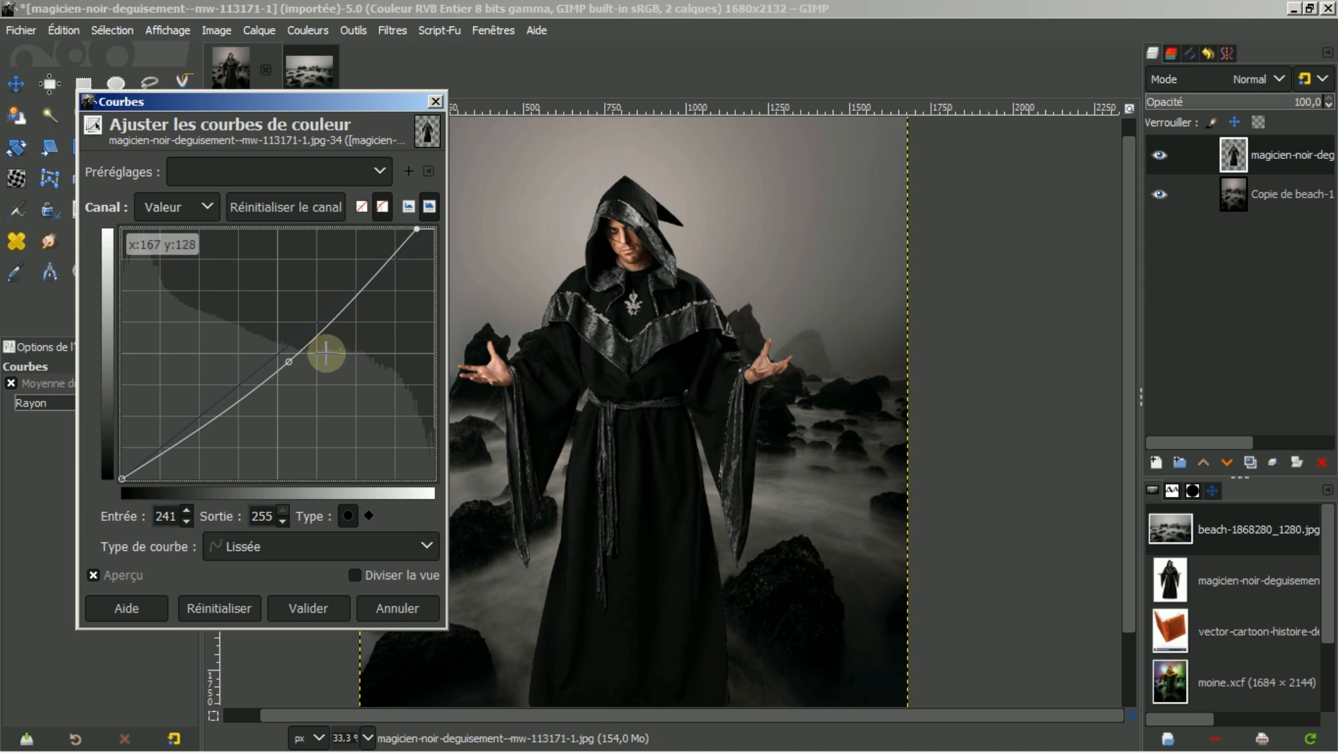
pyautogui.click(315, 609)
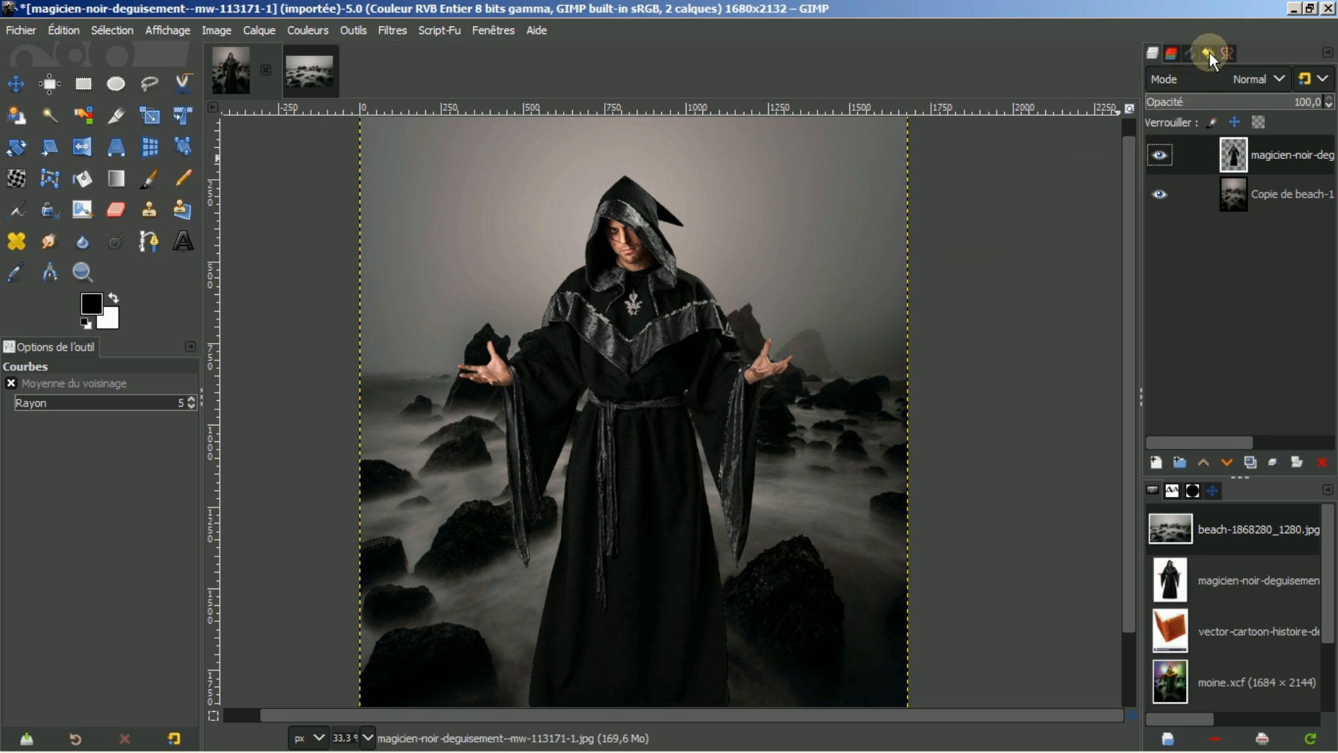
# Step: Import moine.svg as a path into the magician image and dismiss the low disk space notification
pyautogui.click(1190, 53)
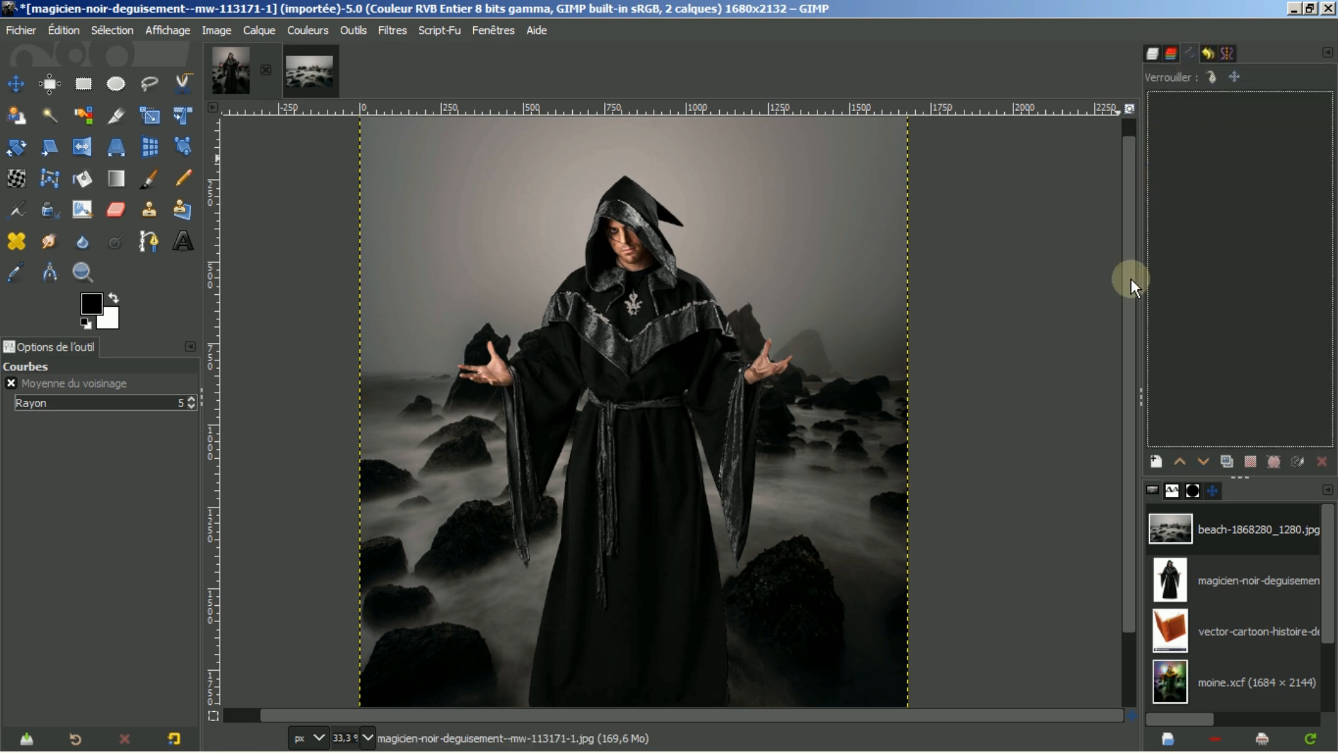
pyautogui.rightClick(1207, 150)
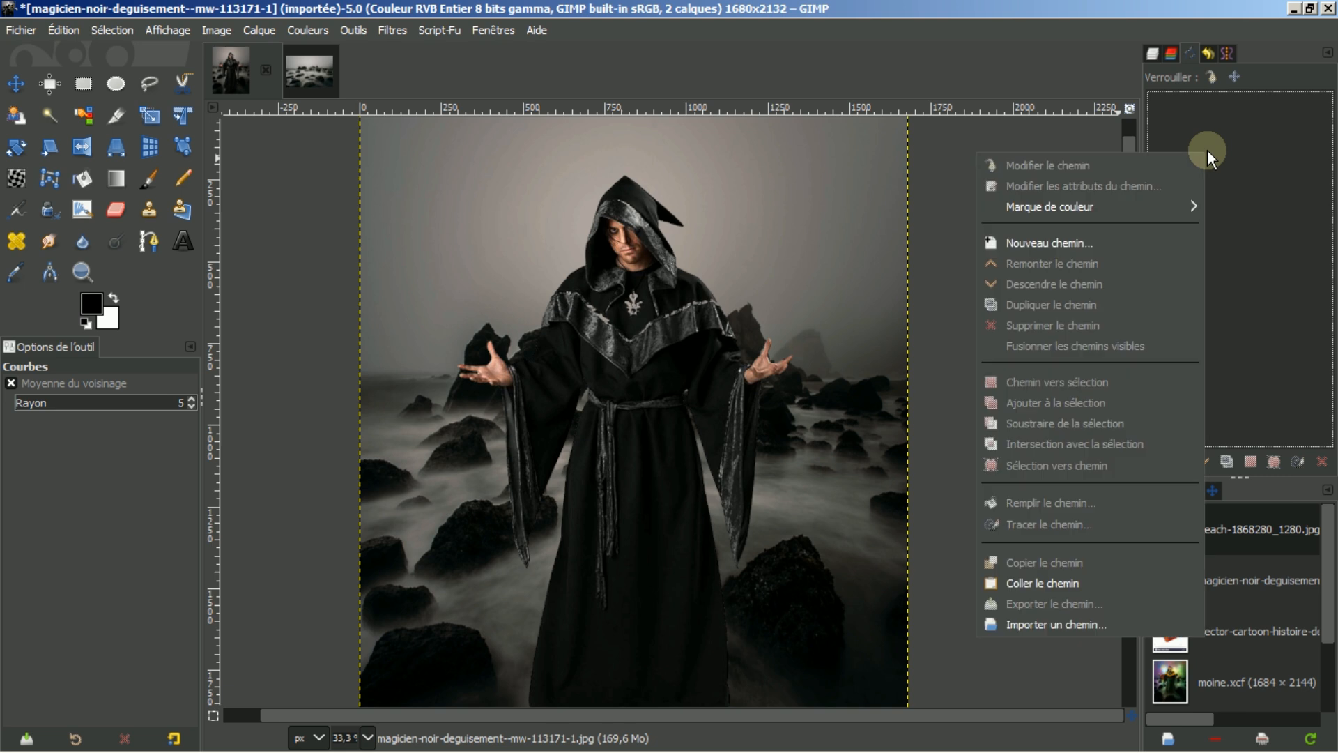
pyautogui.click(1019, 626)
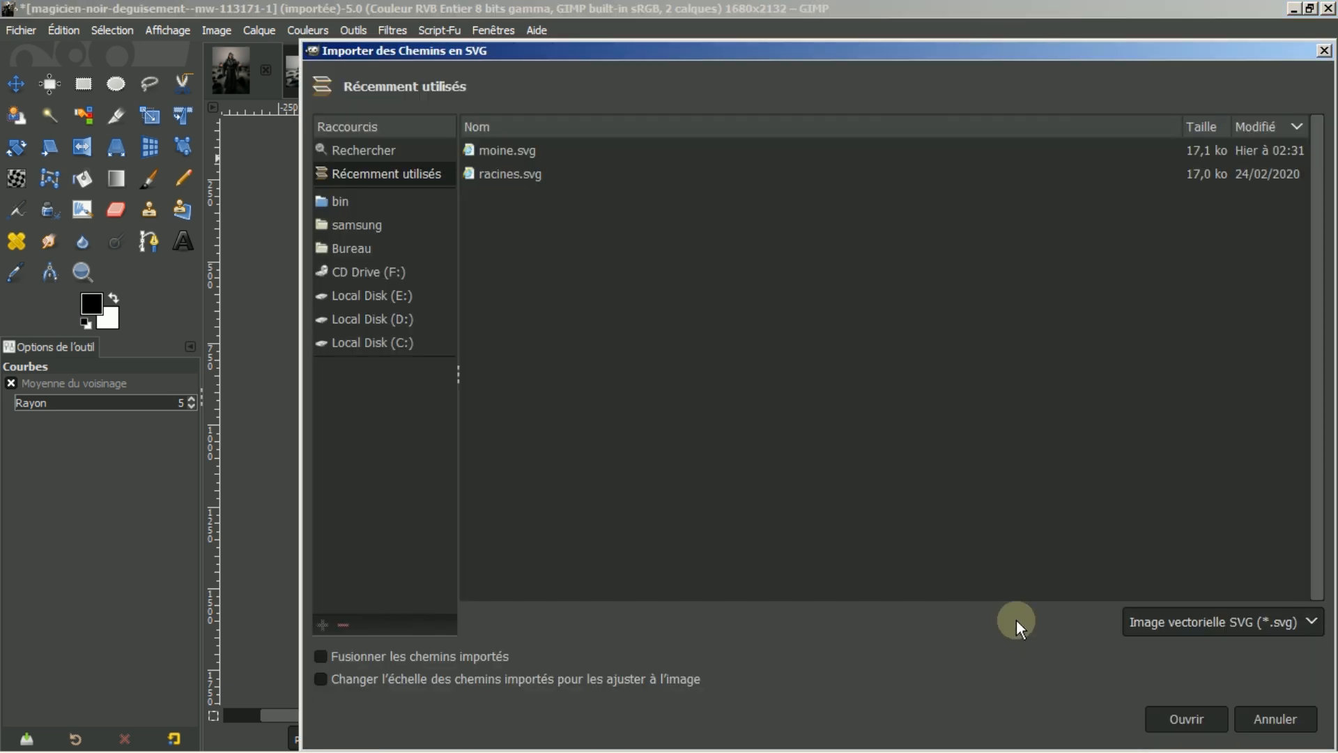
pyautogui.click(503, 150)
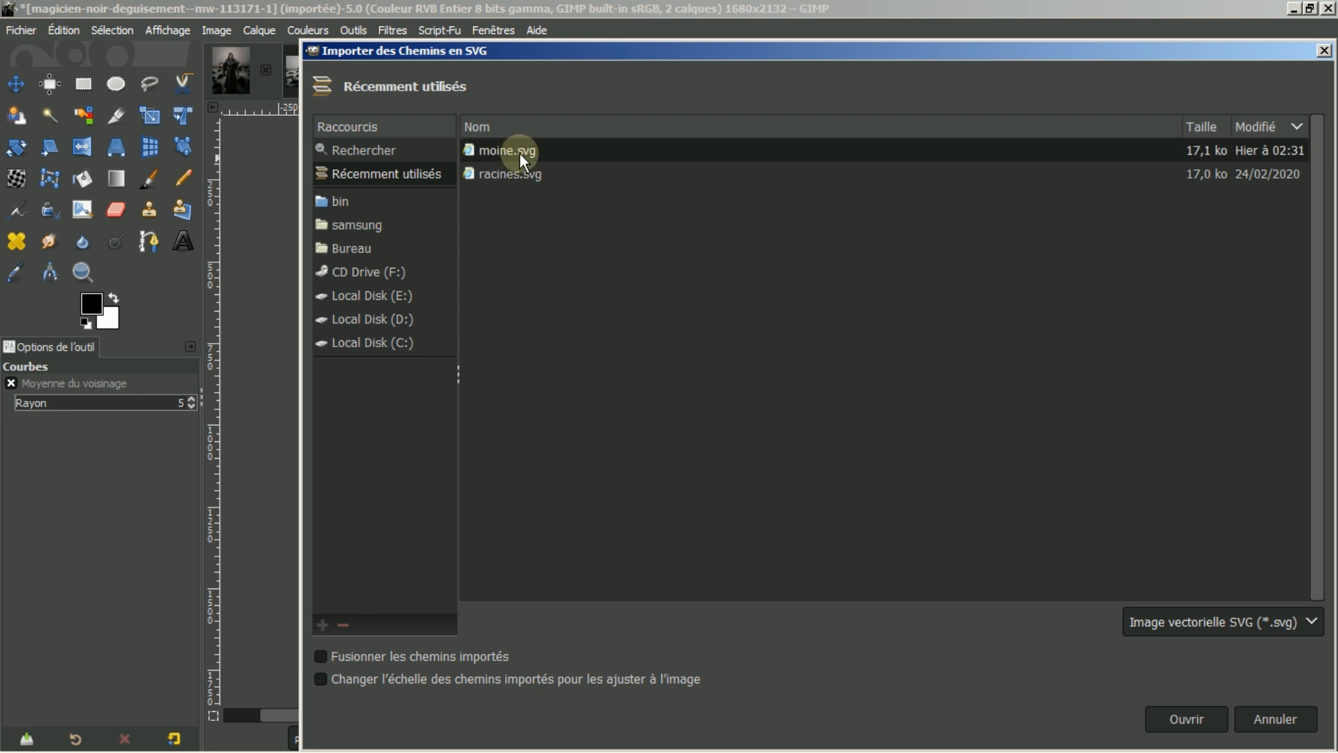
pyautogui.click(1185, 719)
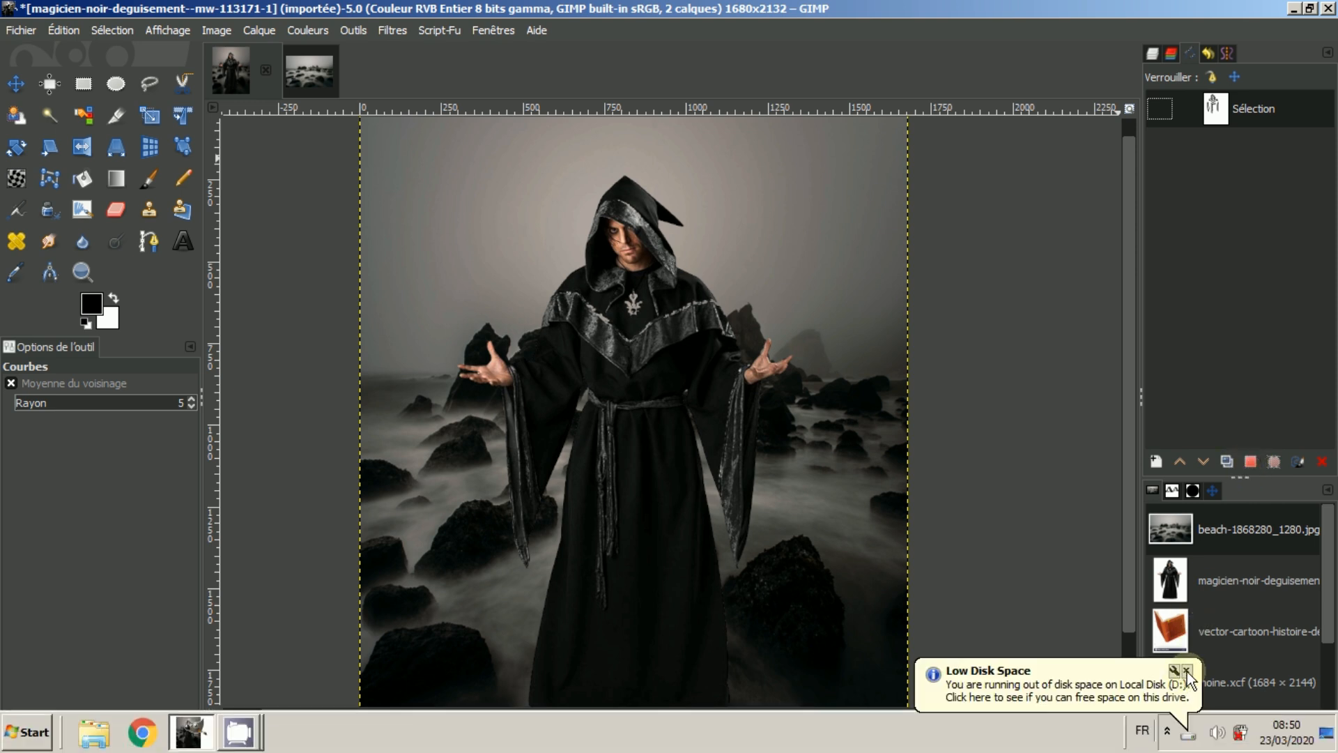
pyautogui.click(1187, 671)
# Step: Convert the imported path into a selection and clear that selection
pyautogui.click(1251, 462)
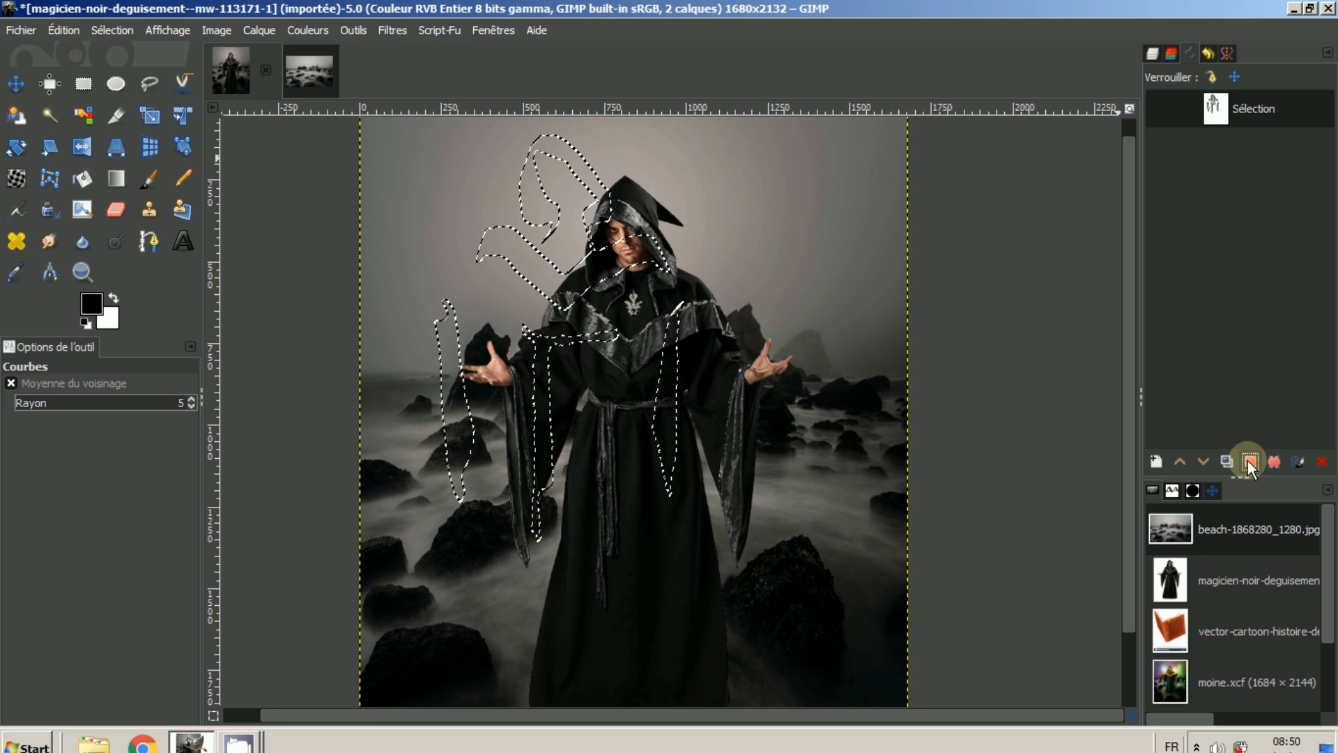
pyautogui.click(126, 30)
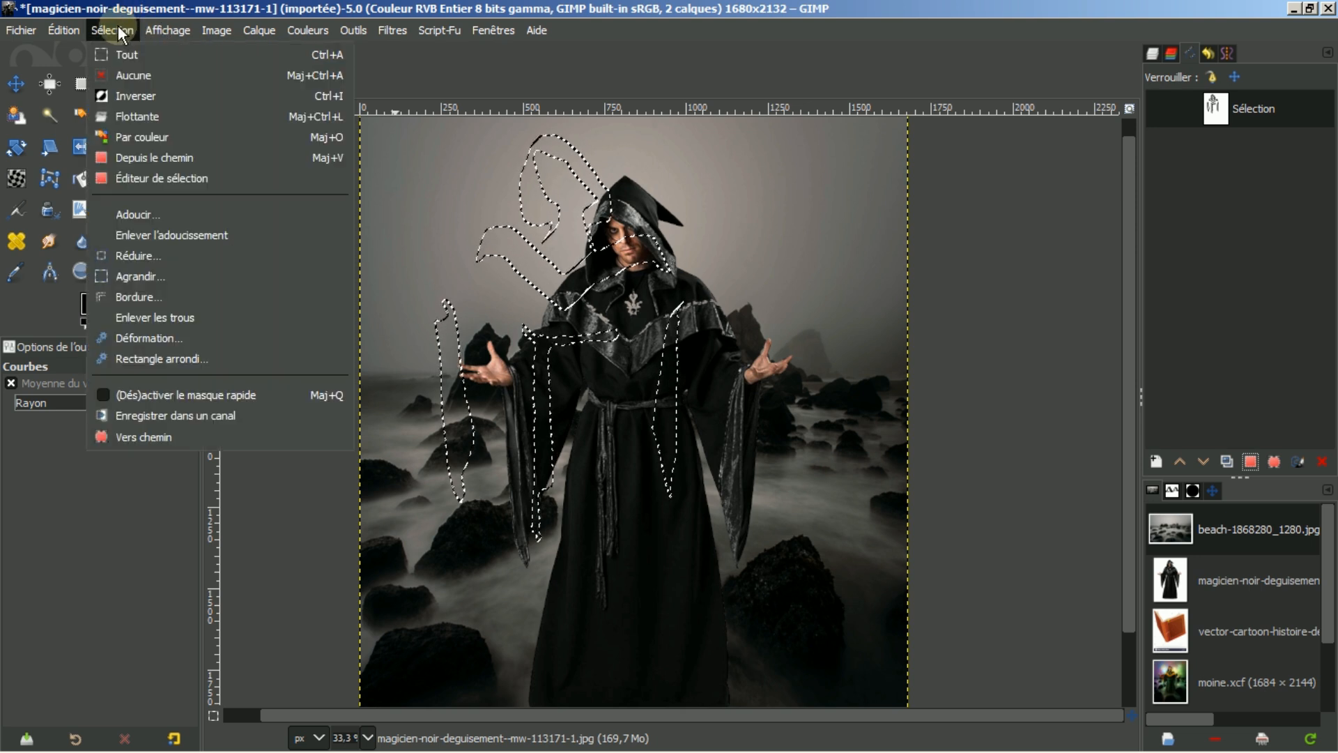
pyautogui.click(130, 76)
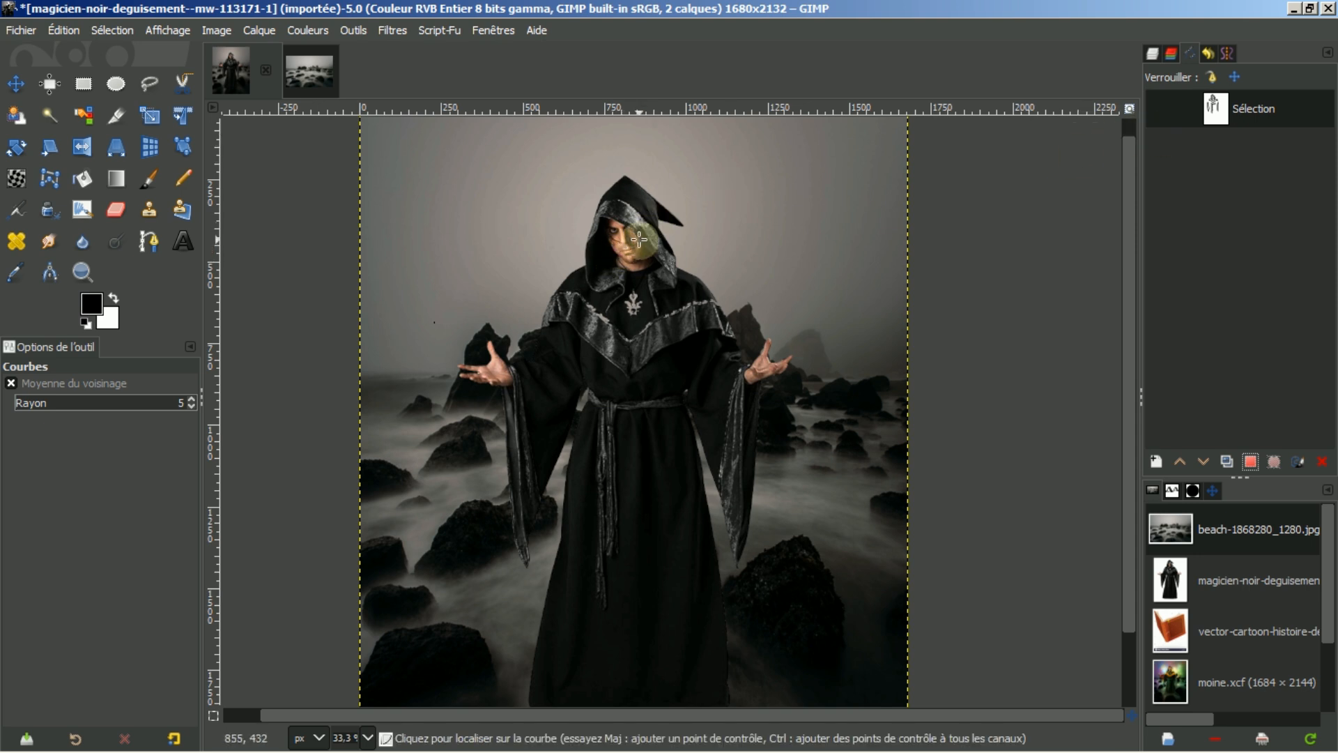
# Step: Move the whole imported path onto the magician so its outlines match the robe's hood, collar, sleeve and belt trim
pyautogui.doubleClick(1216, 112)
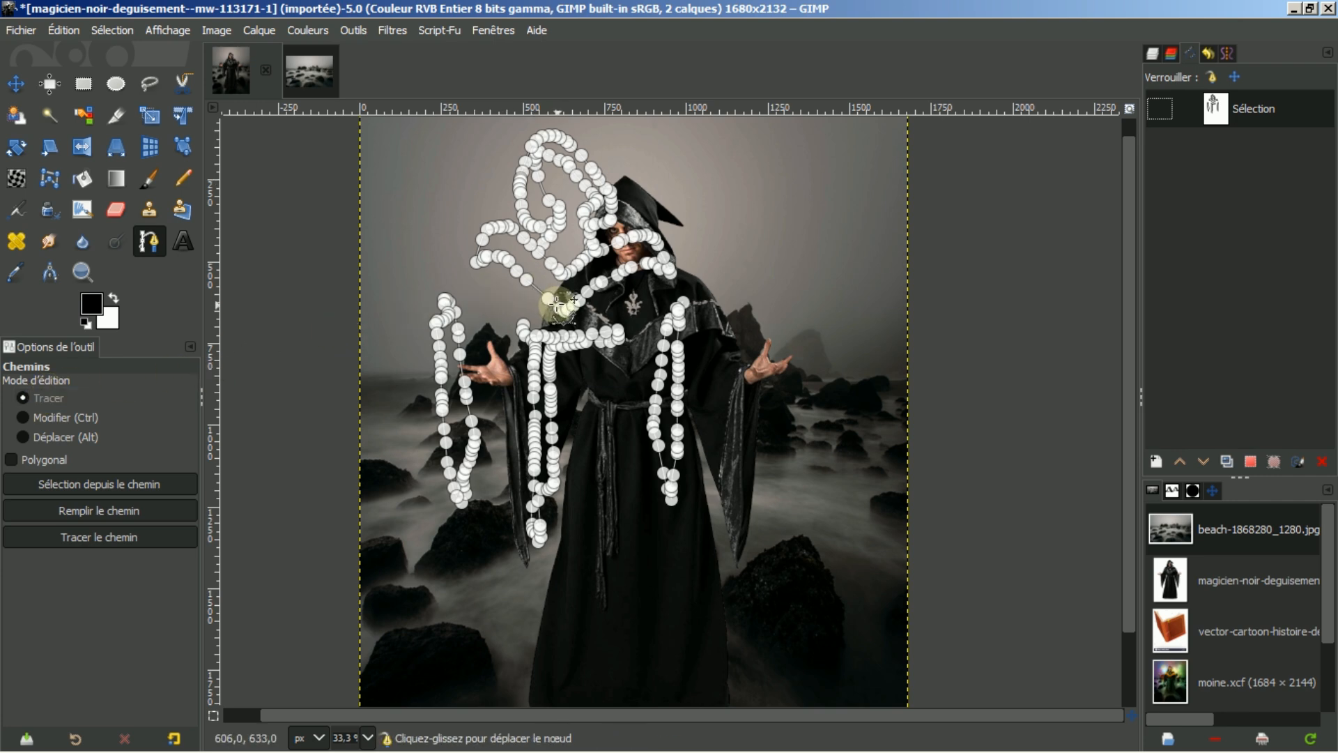
pyautogui.scroll(3, 558, 301)
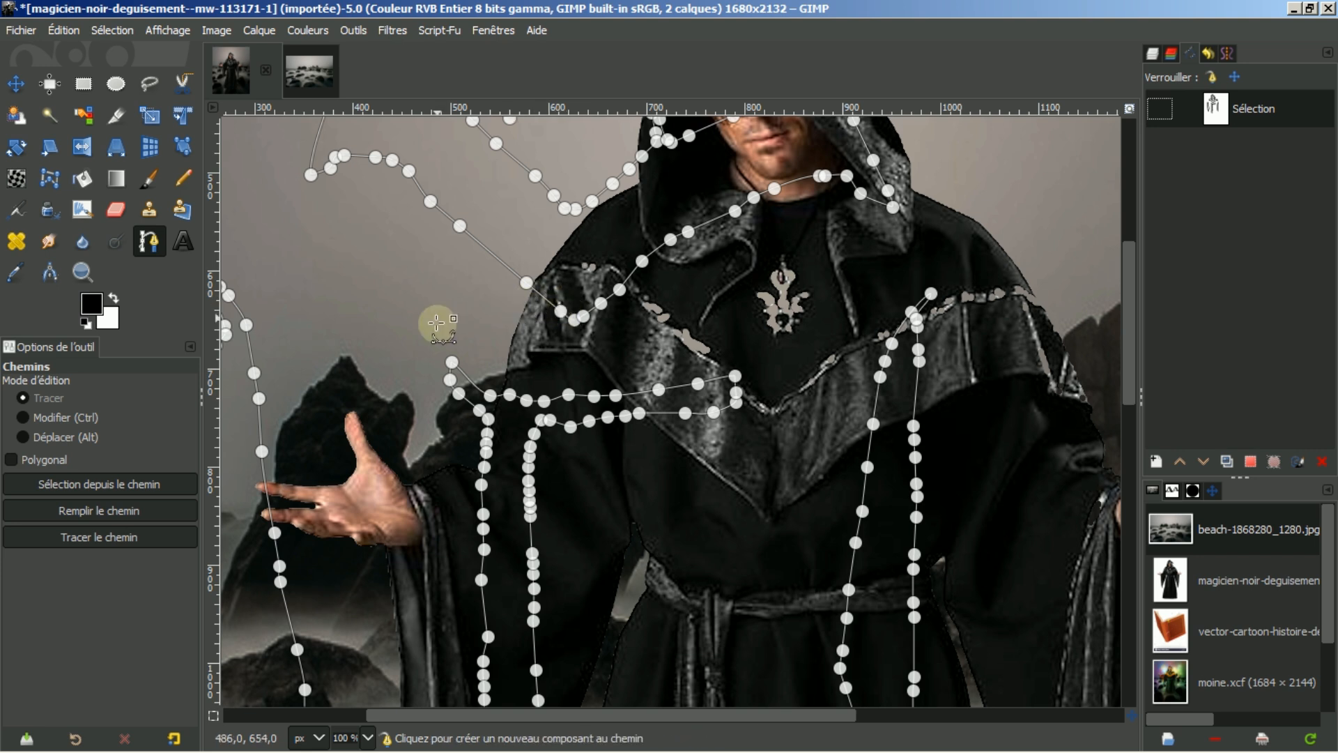
pyautogui.click(45, 436)
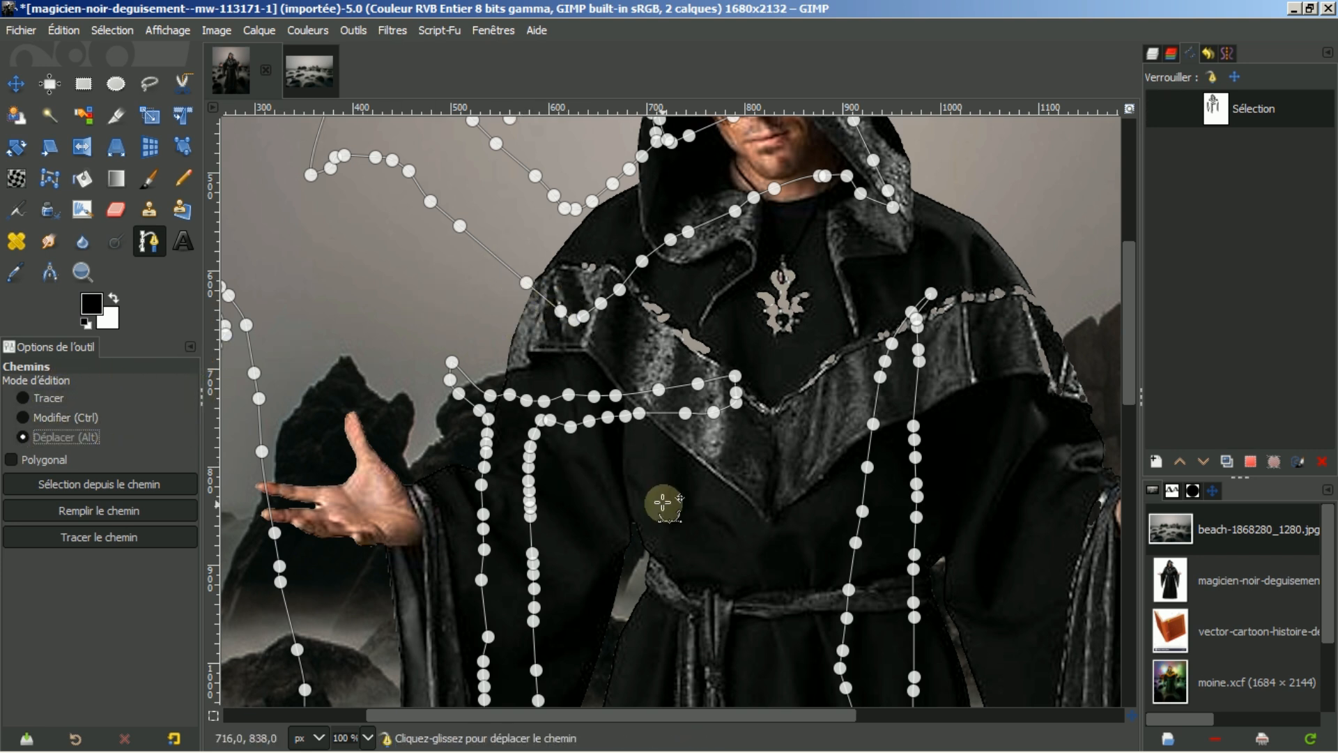
pyautogui.moveTo(439, 339); pyautogui.dragTo(618, 519)
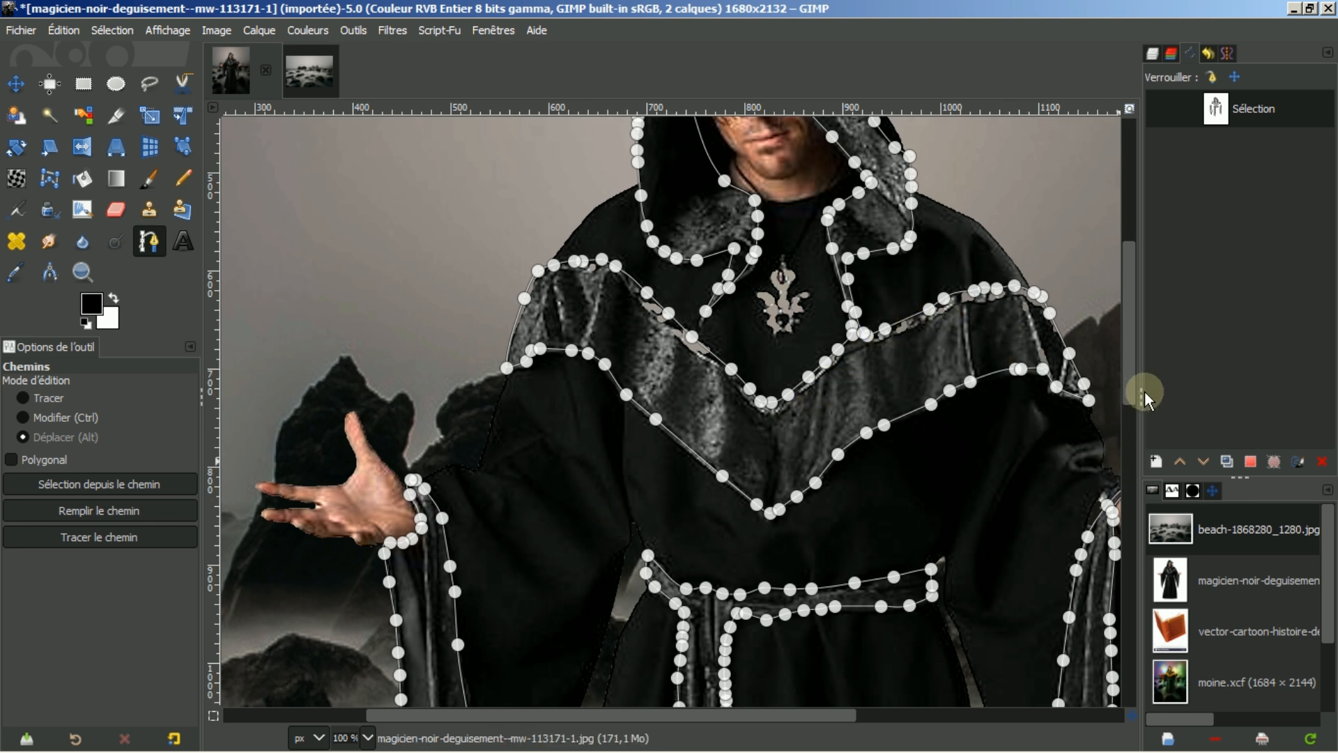
pyautogui.click(1212, 490)
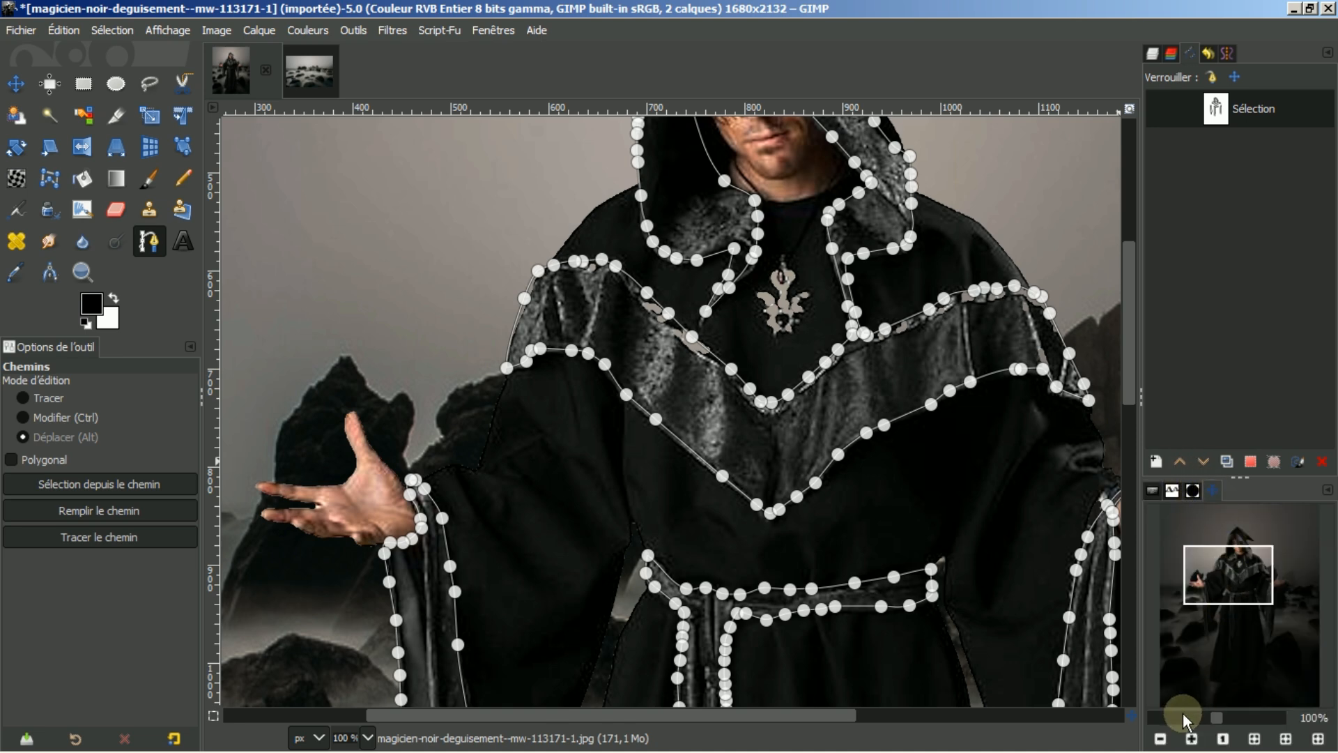
pyautogui.click(1255, 738)
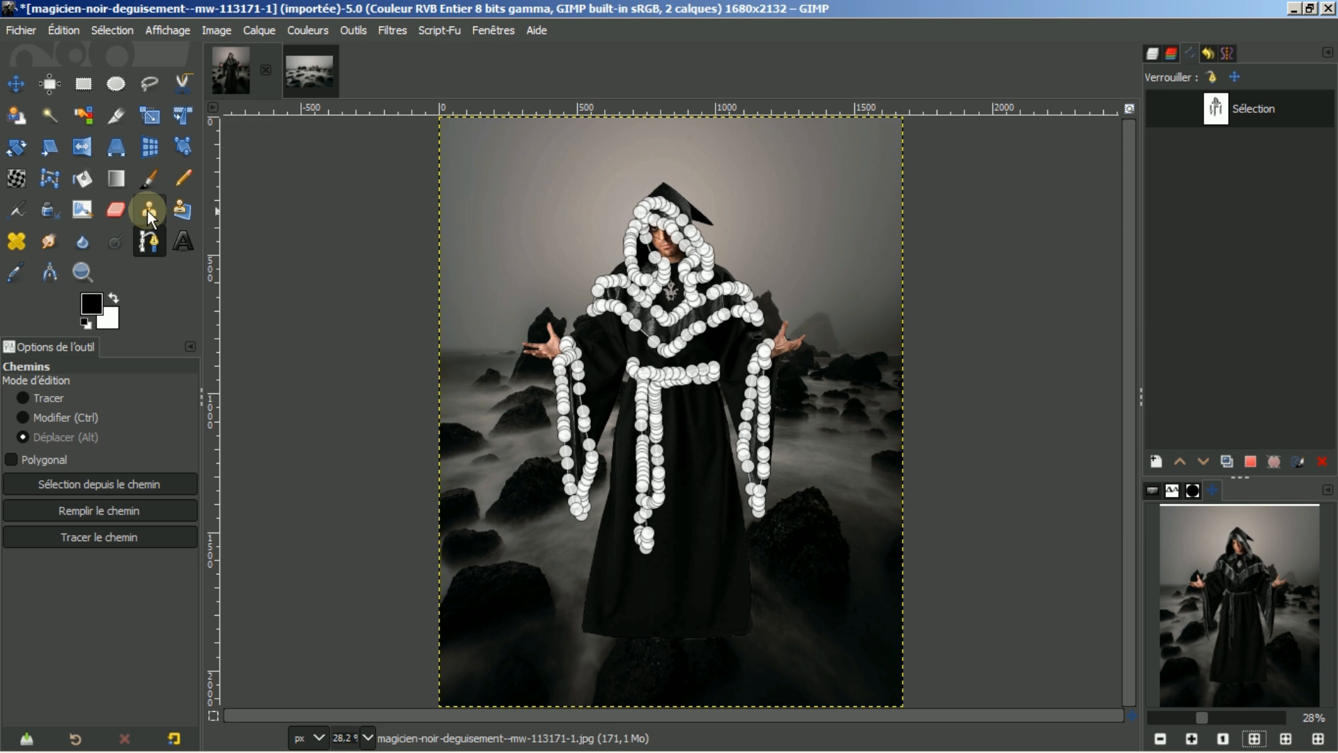
# Step: Convert the aligned path into a selection and add a new transparent 1680 × 2132 px layer above the magician
pyautogui.click(147, 178)
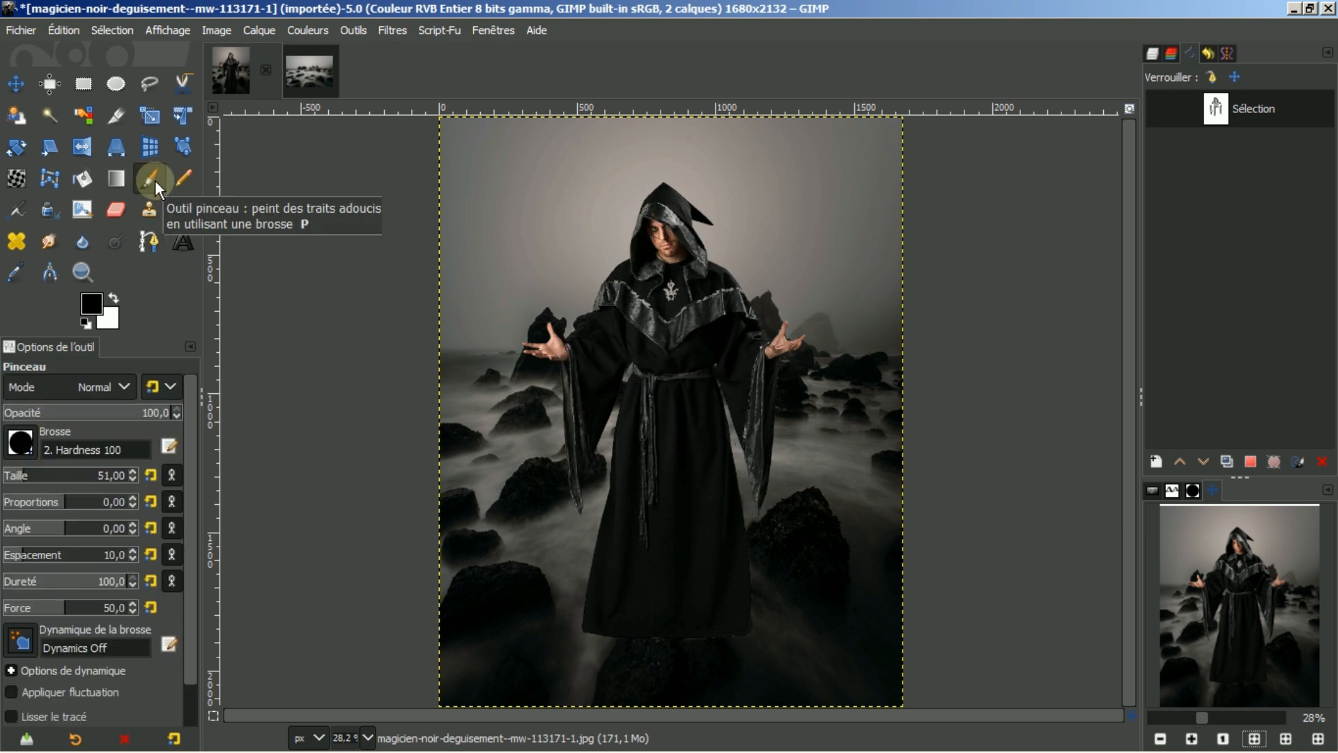
pyautogui.click(1250, 461)
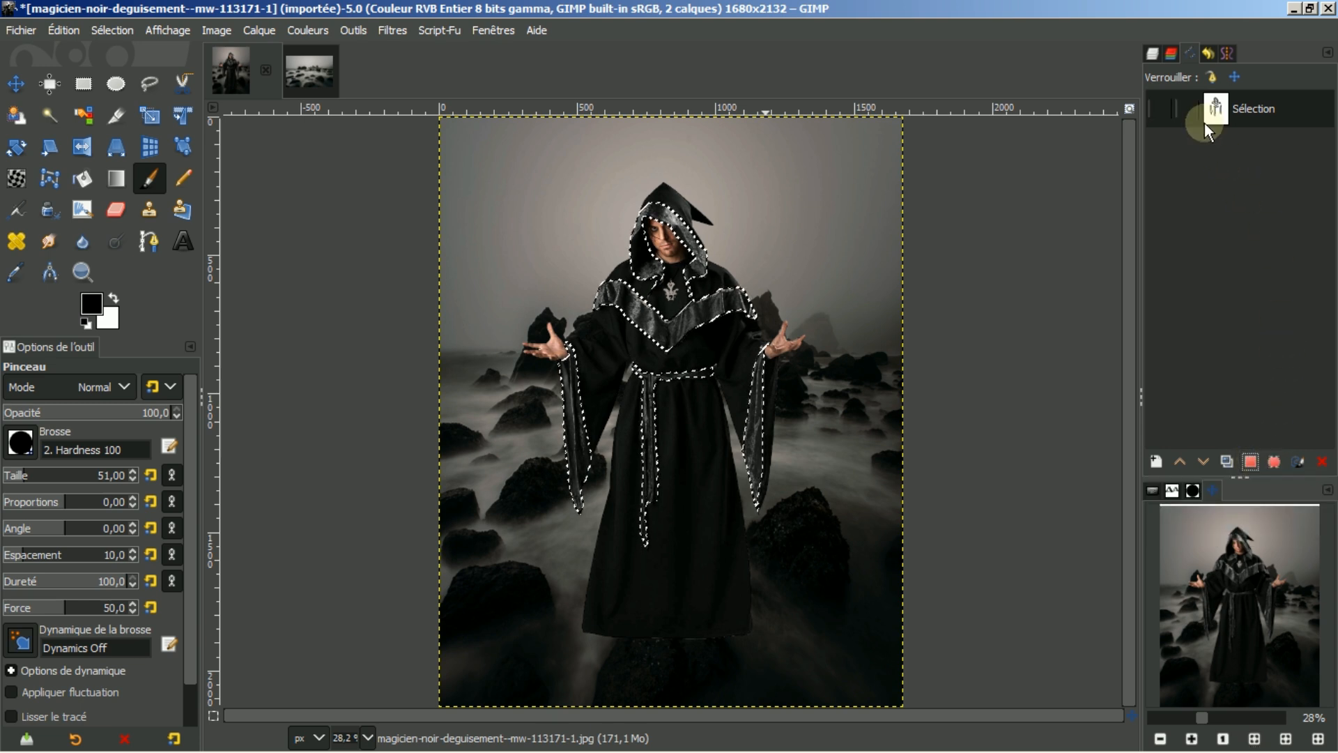
pyautogui.click(1151, 53)
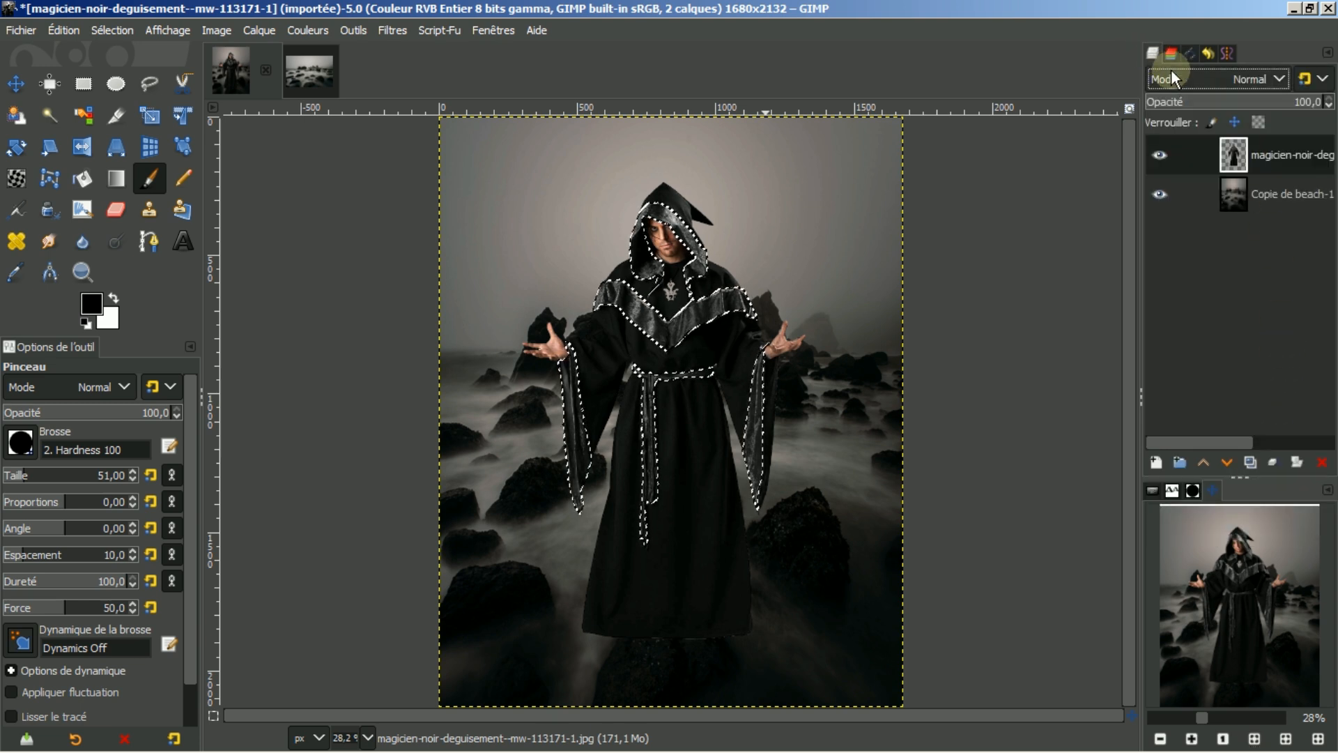
pyautogui.click(1156, 458)
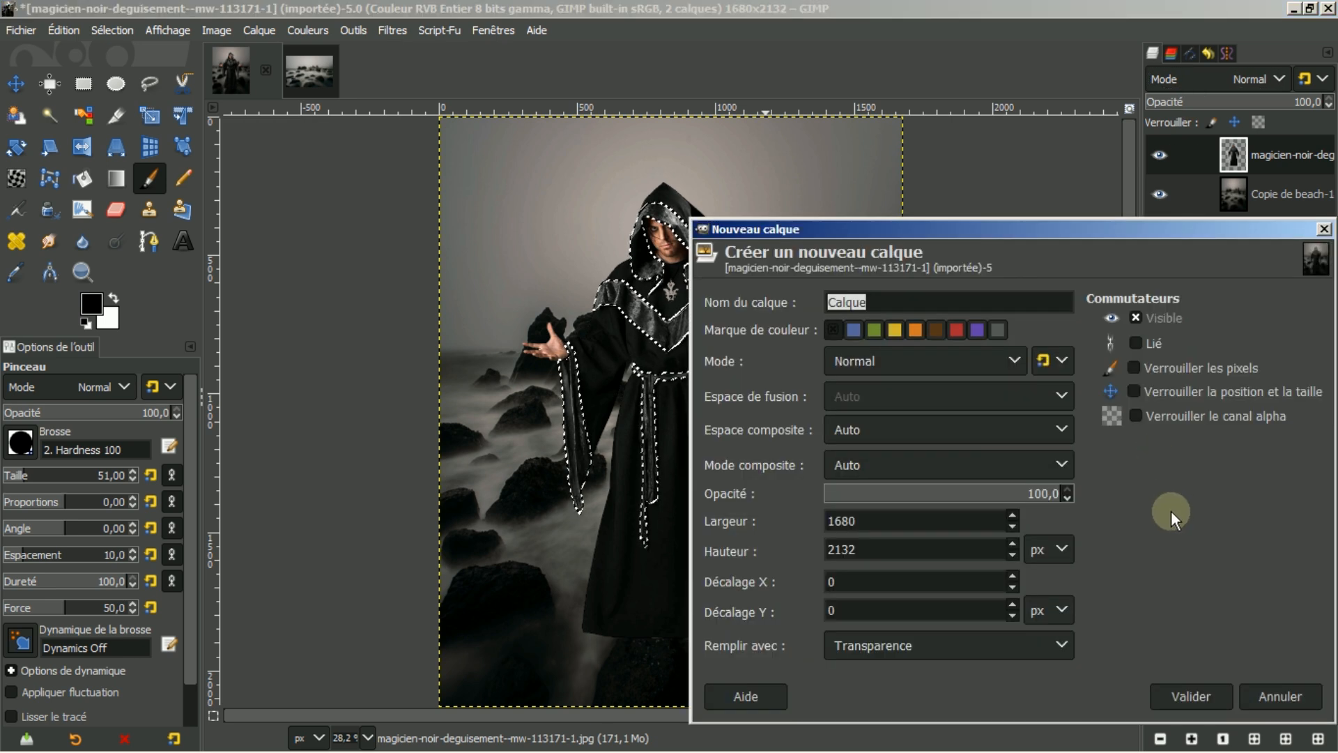
pyautogui.click(1187, 697)
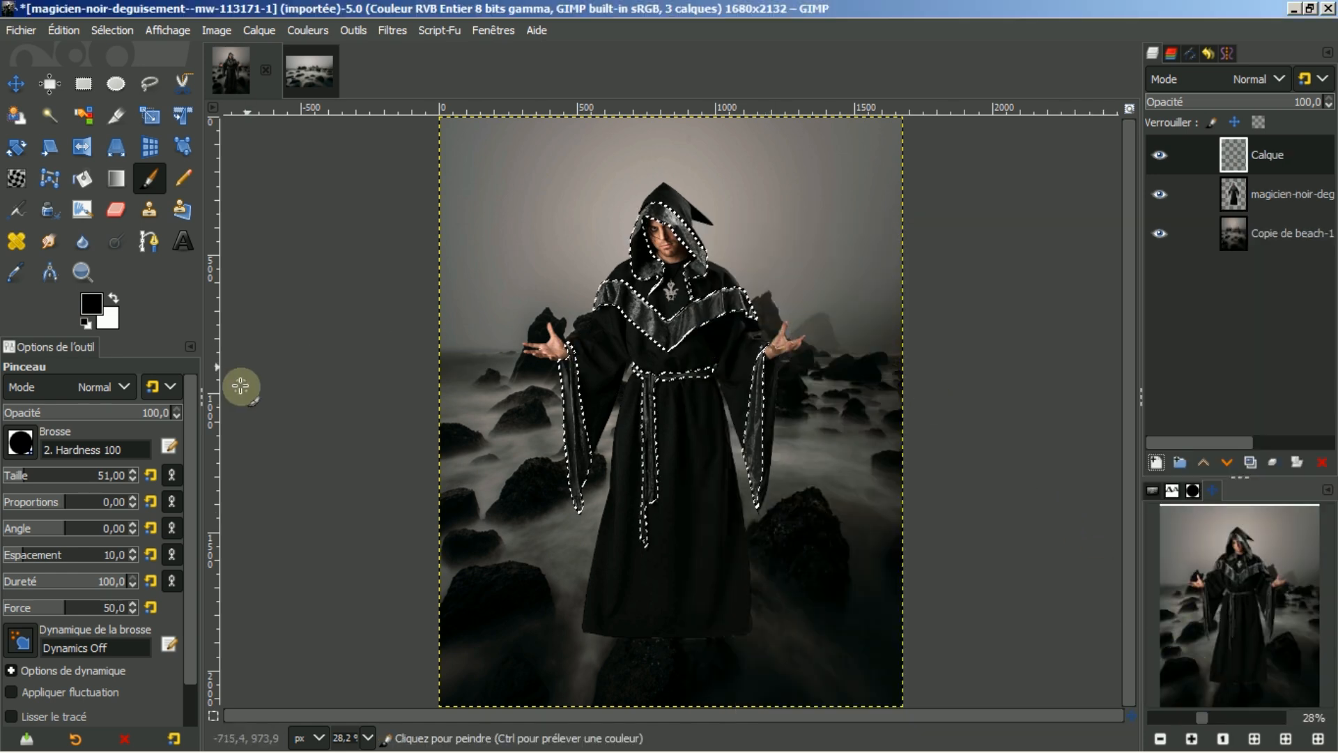
# Step: Paint the selected robe trim orange (ffa200) on the new layer with a size 220 Hardness 100 brush, and clear the selection
pyautogui.click(90, 304)
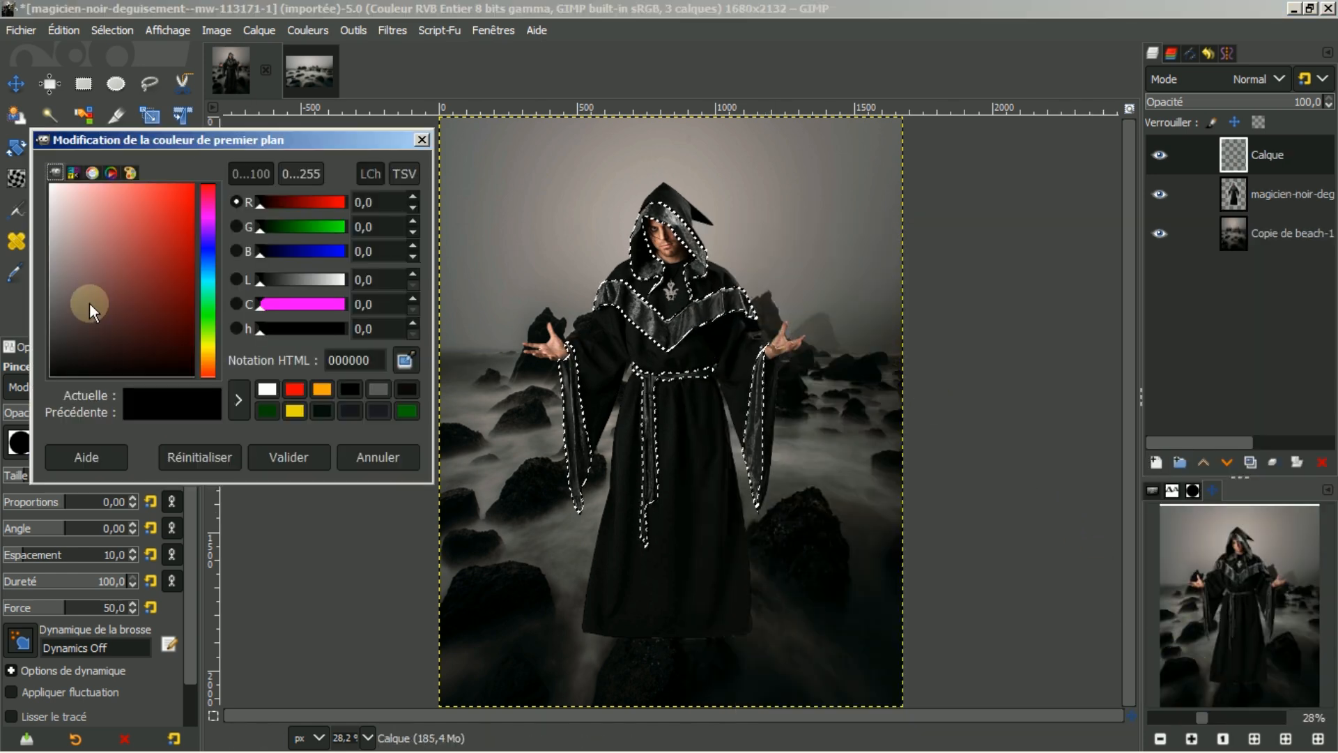
pyautogui.click(316, 390)
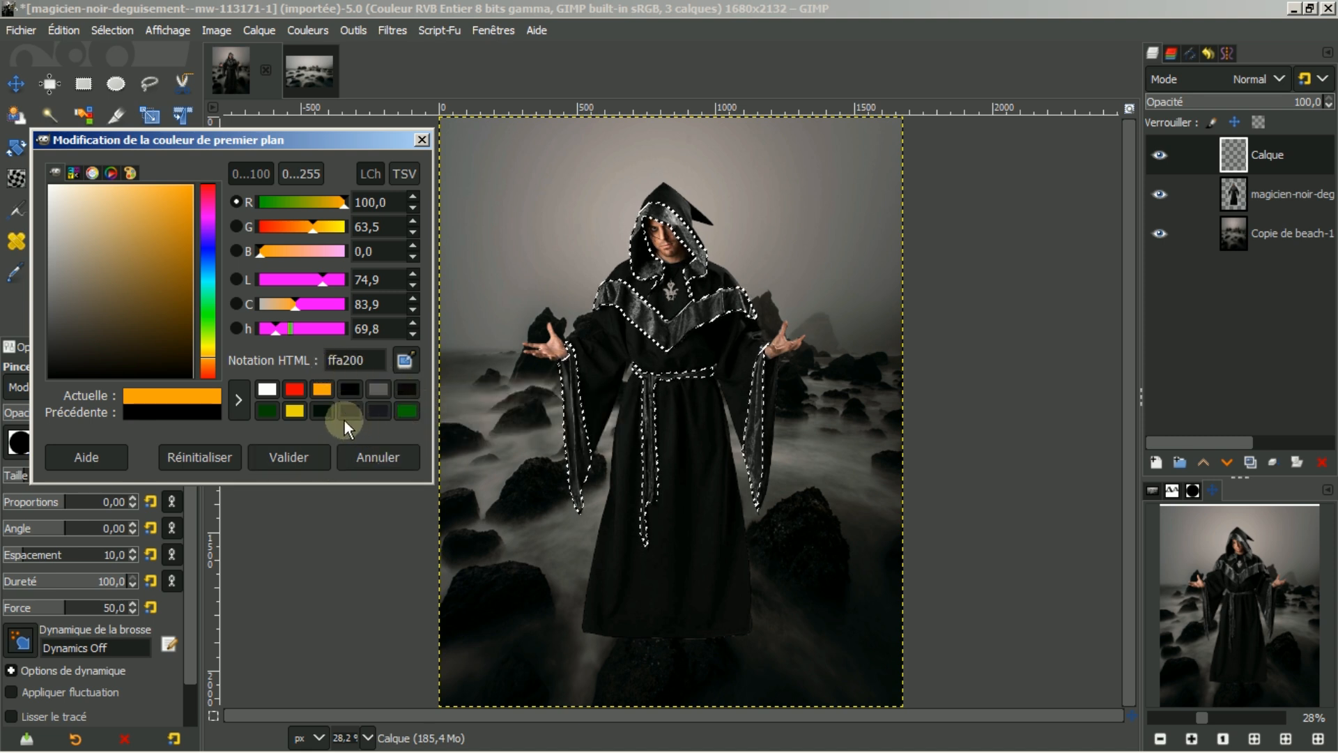
pyautogui.click(288, 460)
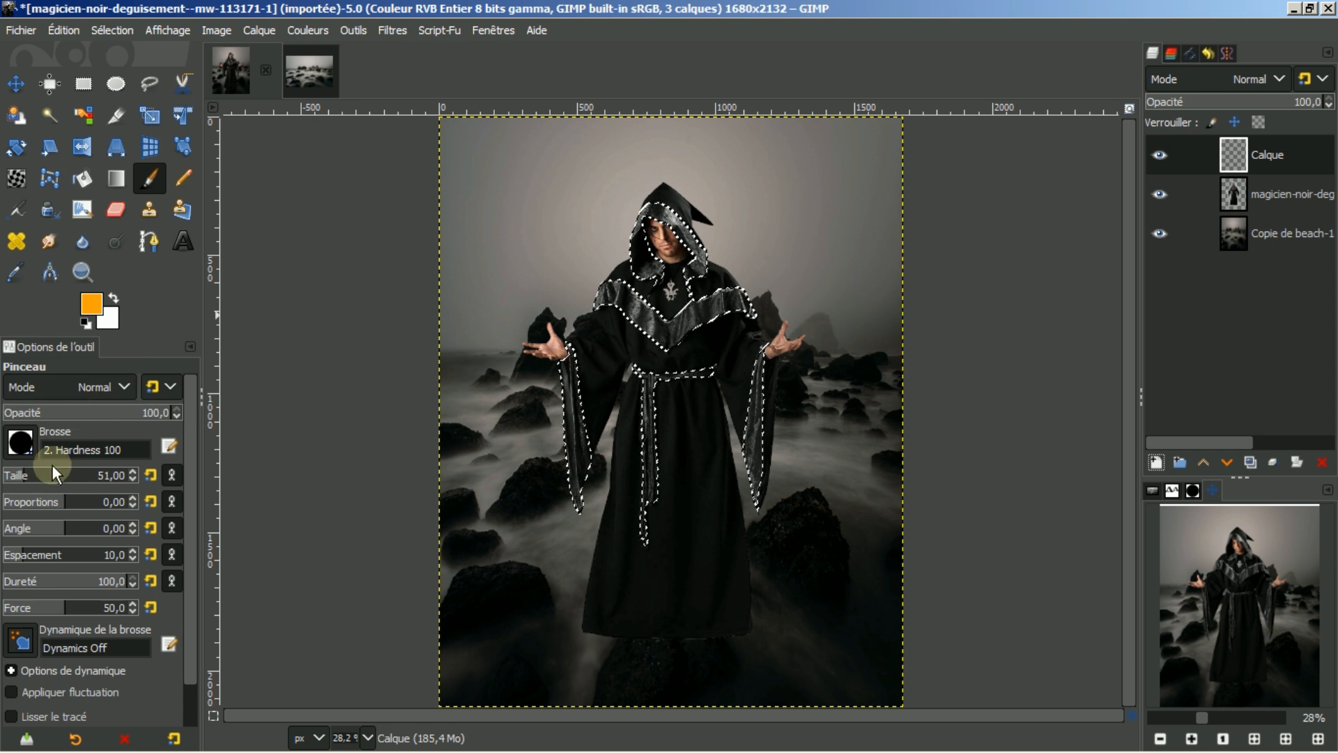
pyautogui.moveTo(42, 476); pyautogui.dragTo(53, 476)
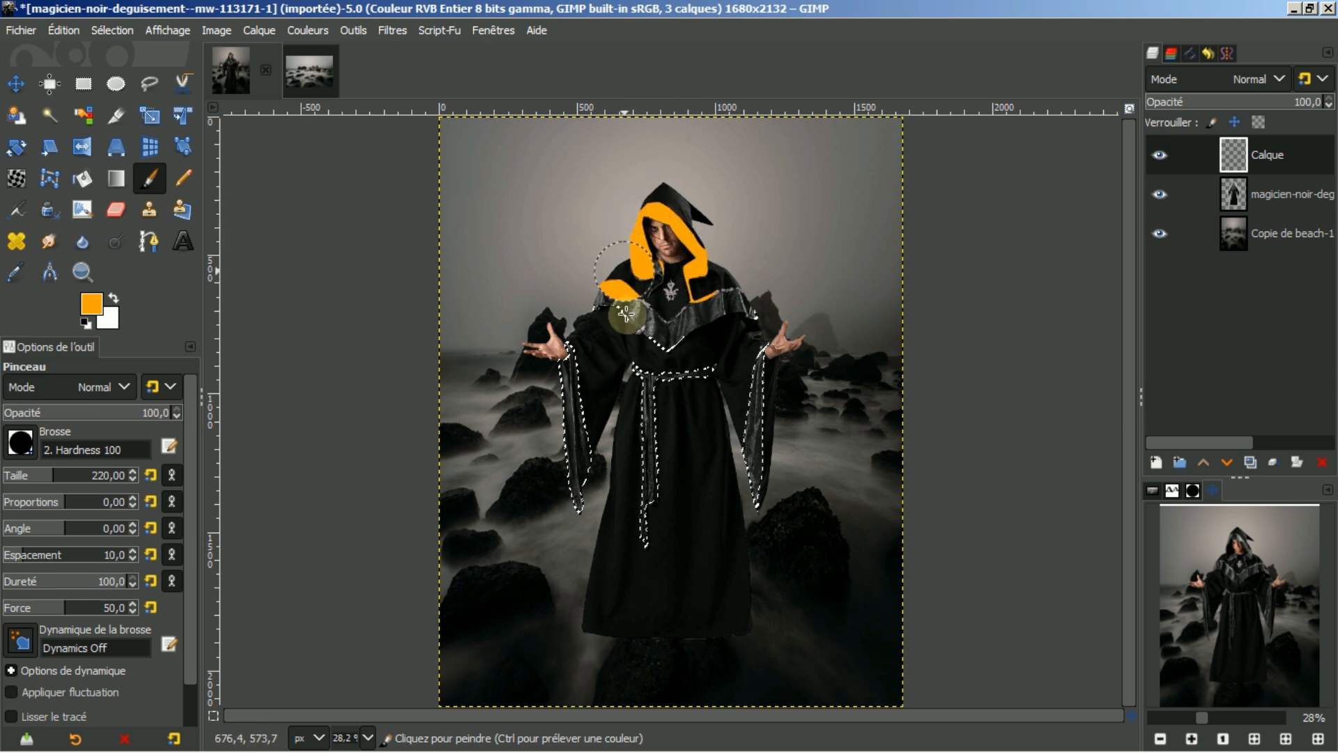
pyautogui.moveTo(772, 318)
pyautogui.mouseDown()
pyautogui.moveTo(745, 388)
pyautogui.moveTo(750, 470)
pyautogui.moveTo(726, 399)
pyautogui.moveTo(643, 381)
pyautogui.moveTo(676, 520)
pyautogui.moveTo(670, 544)
pyautogui.moveTo(571, 352)
pyautogui.moveTo(563, 399)
pyautogui.moveTo(590, 507)
pyautogui.moveTo(584, 468)
pyautogui.mouseUp()
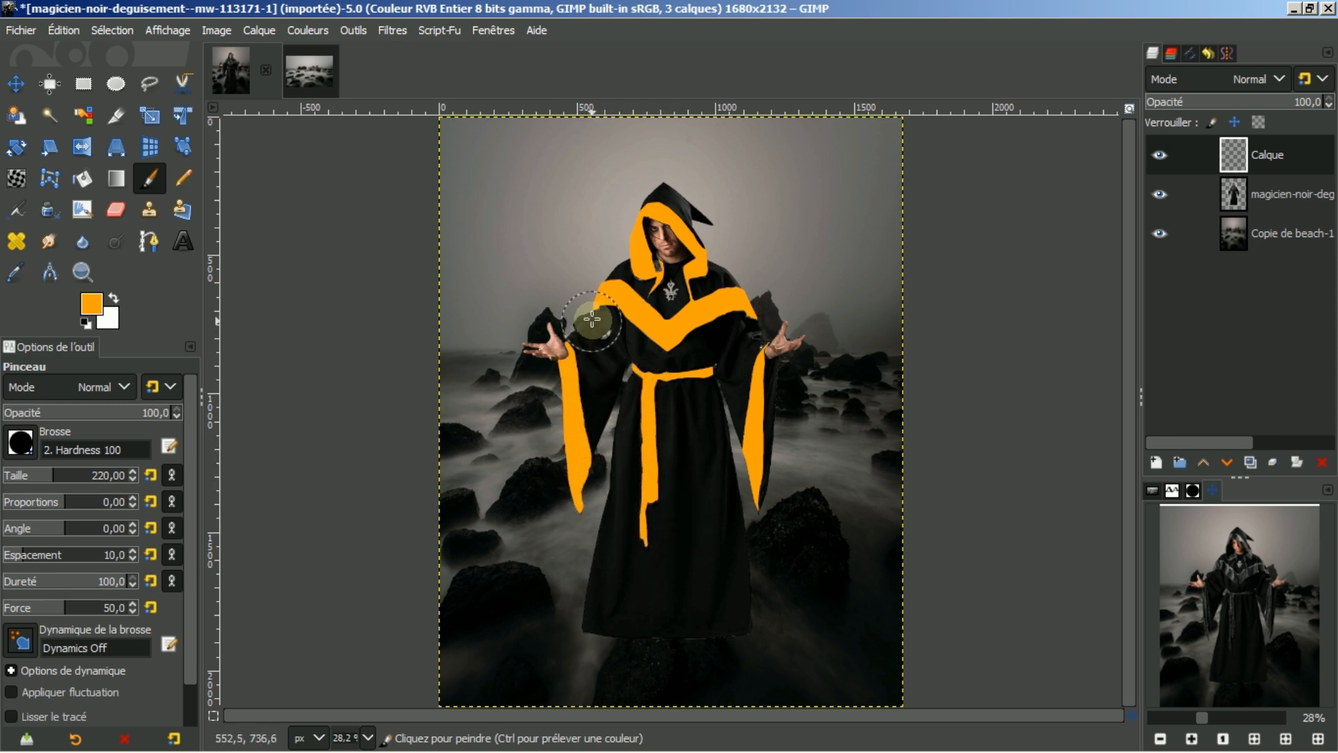
pyautogui.moveTo(648, 227)
pyautogui.mouseDown()
pyautogui.moveTo(728, 354)
pyautogui.moveTo(715, 378)
pyautogui.mouseUp()
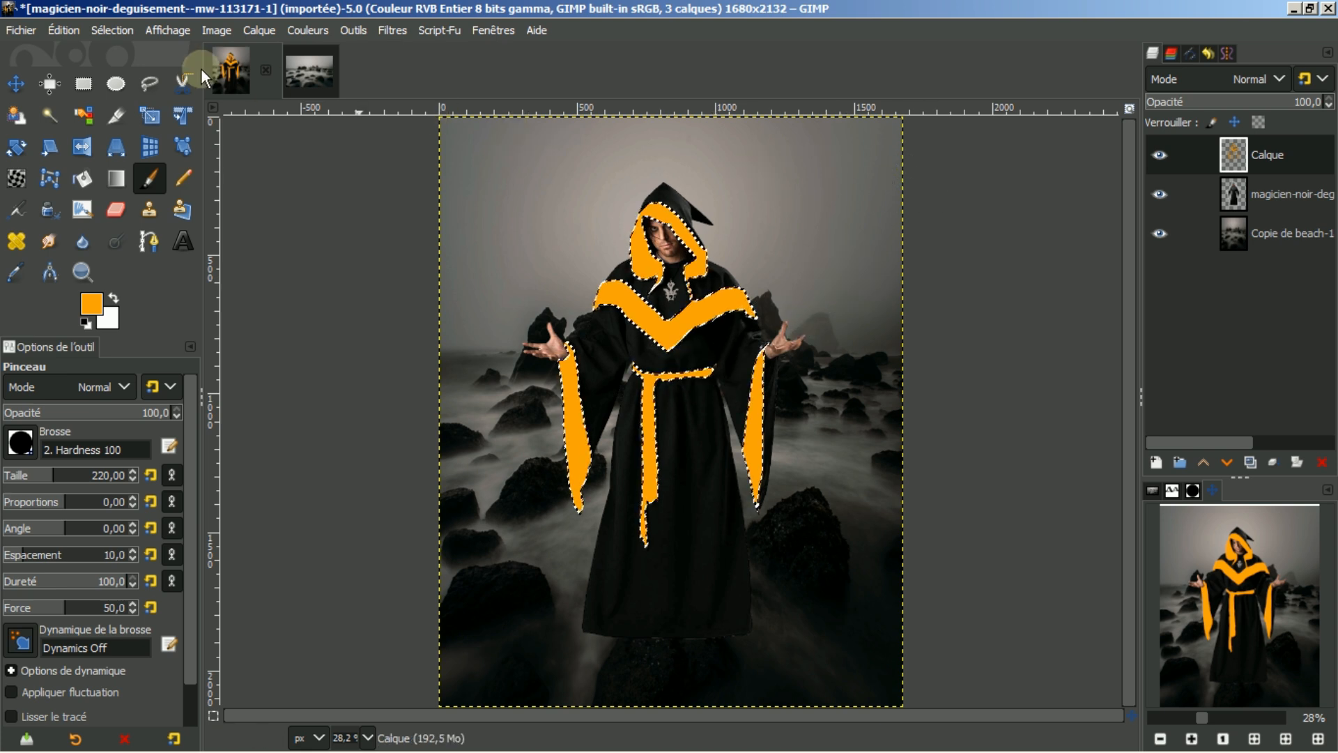
pyautogui.click(111, 30)
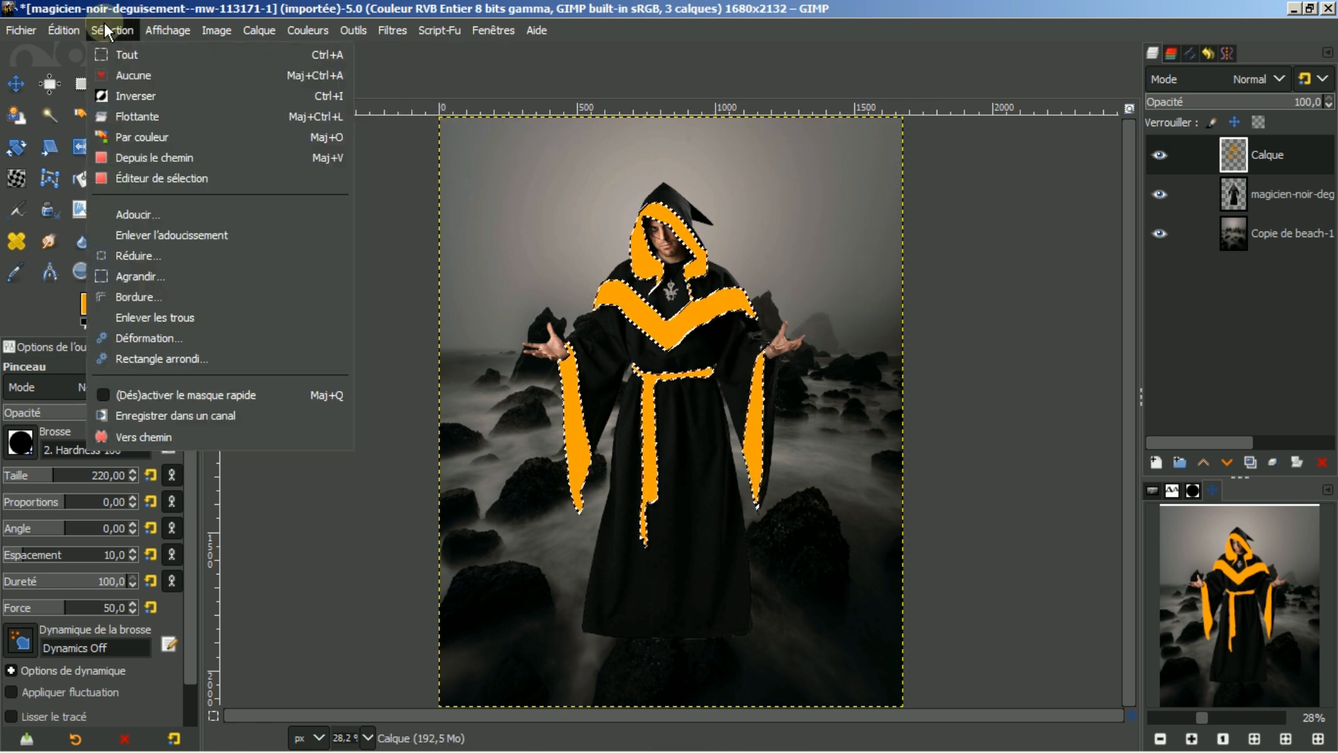
pyautogui.click(131, 77)
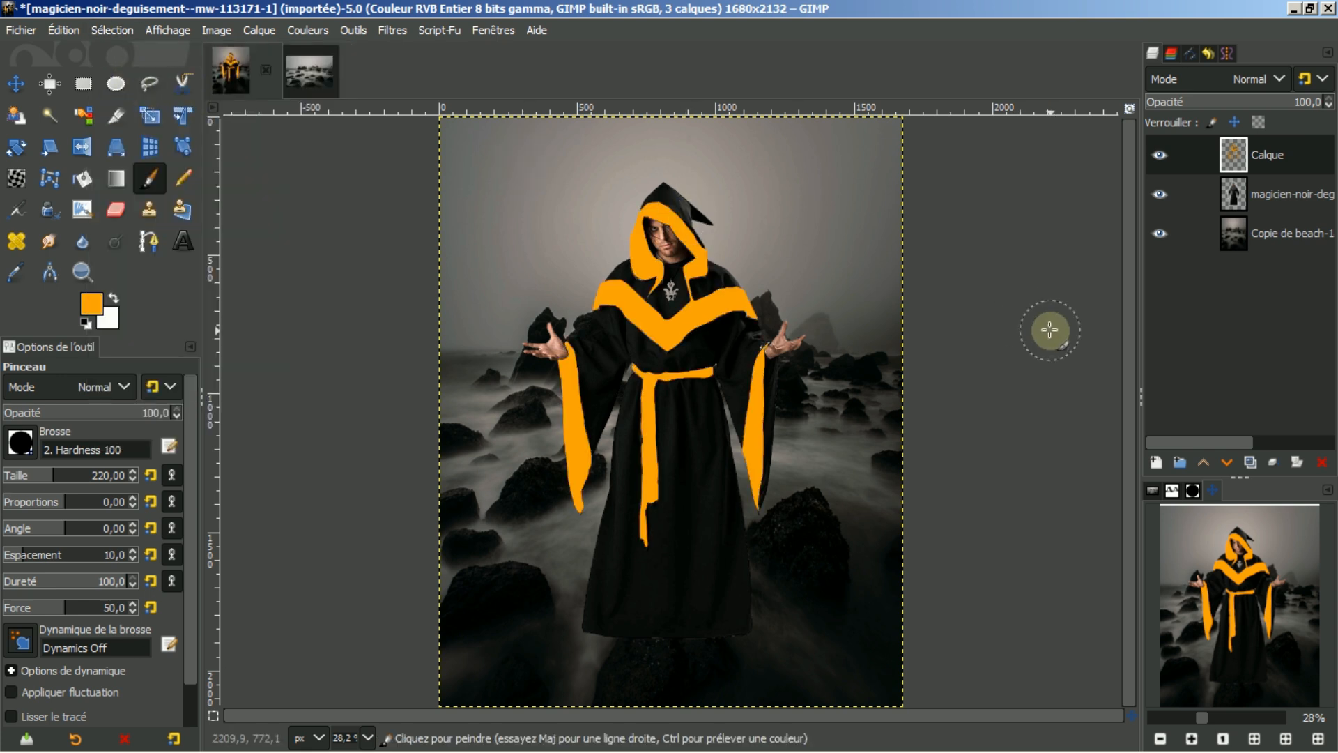
# Step: Set the blend mode of the orange trim layer to Couleur TSL
pyautogui.click(1281, 78)
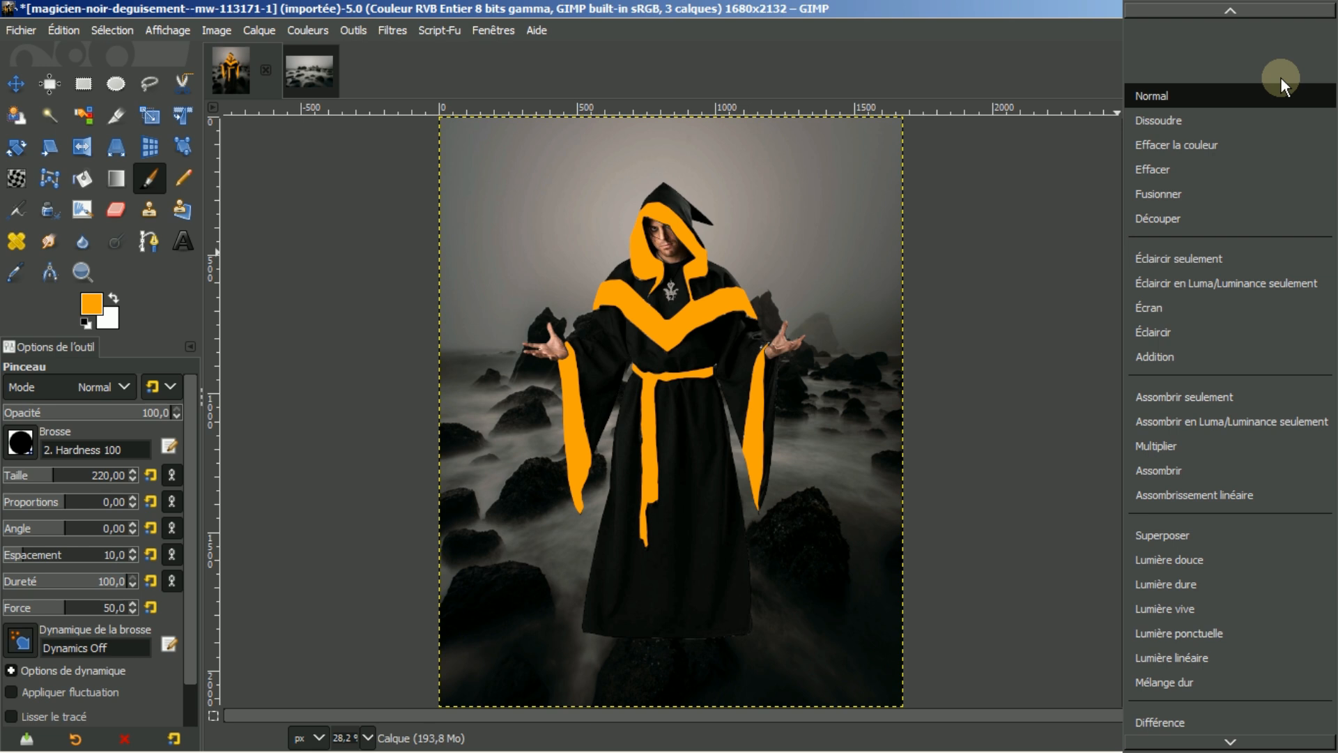
pyautogui.scroll(-4, 1196, 269)
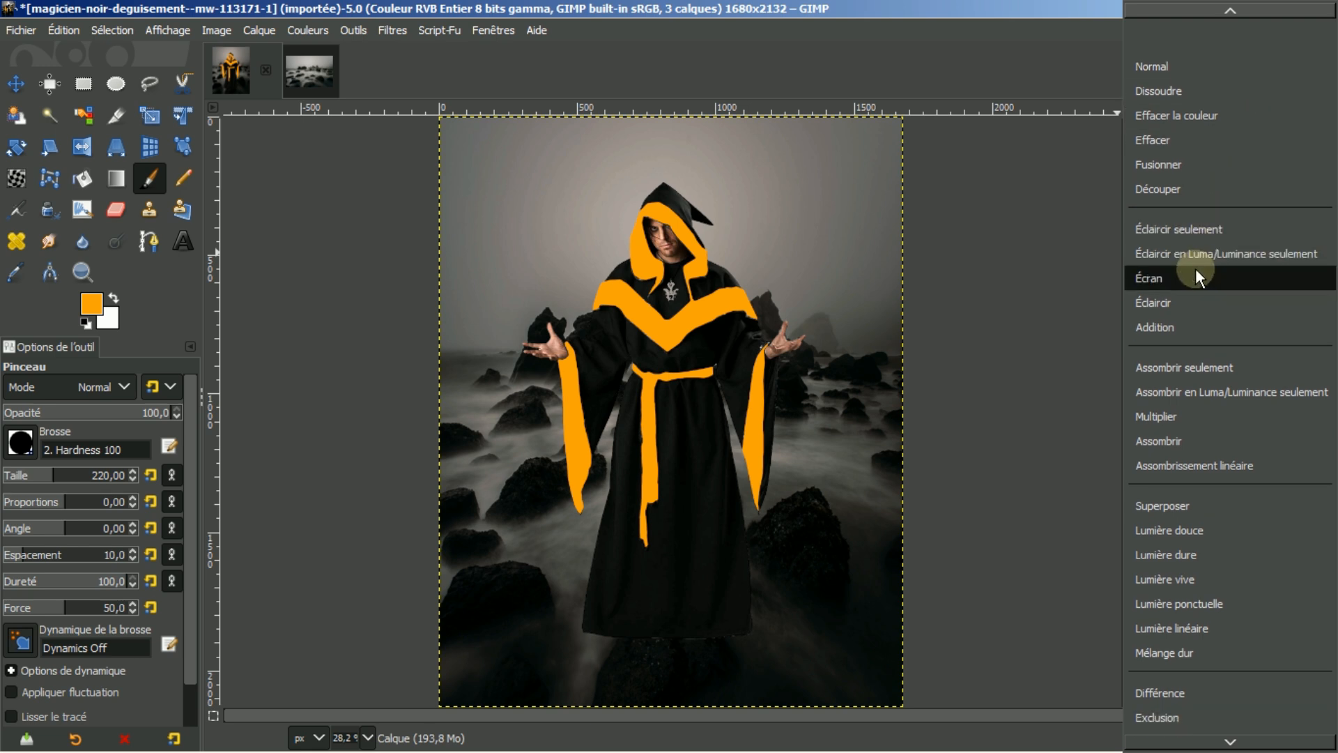
pyautogui.scroll(-2, 1191, 300)
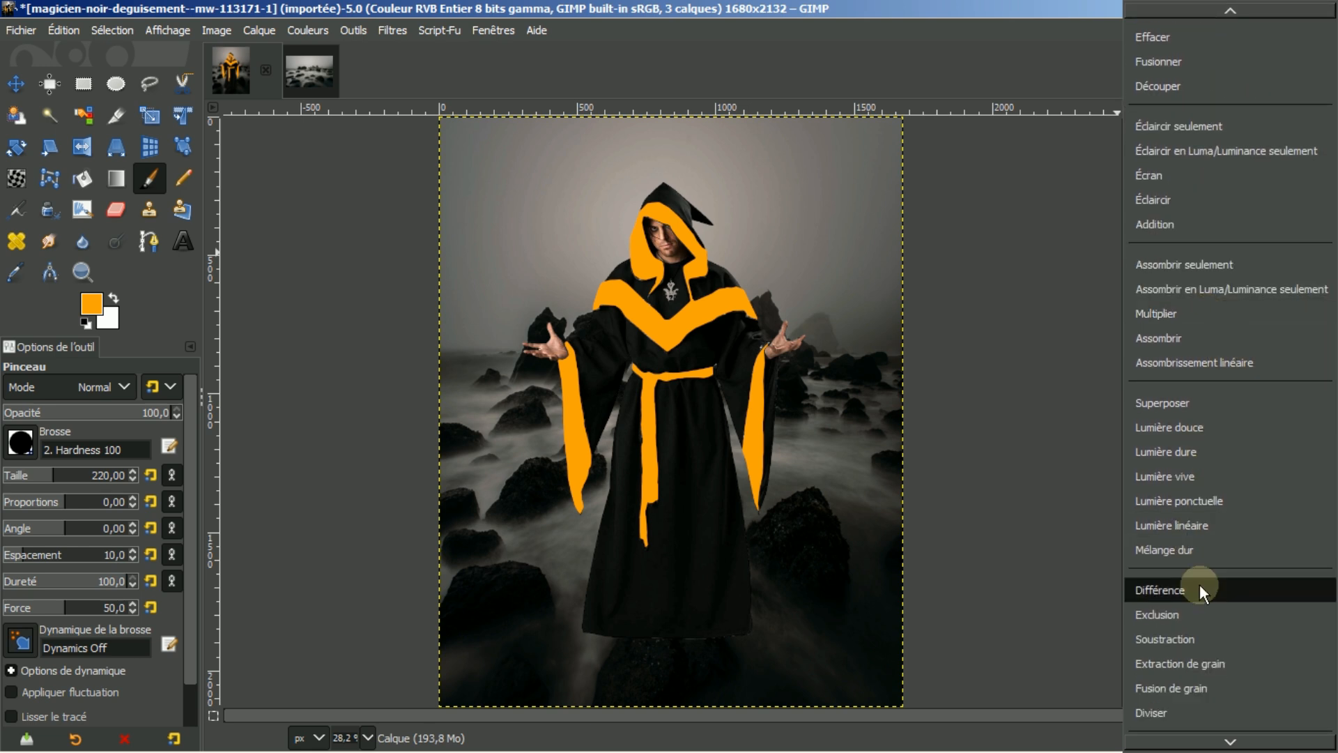
pyautogui.scroll(-5, 1235, 732)
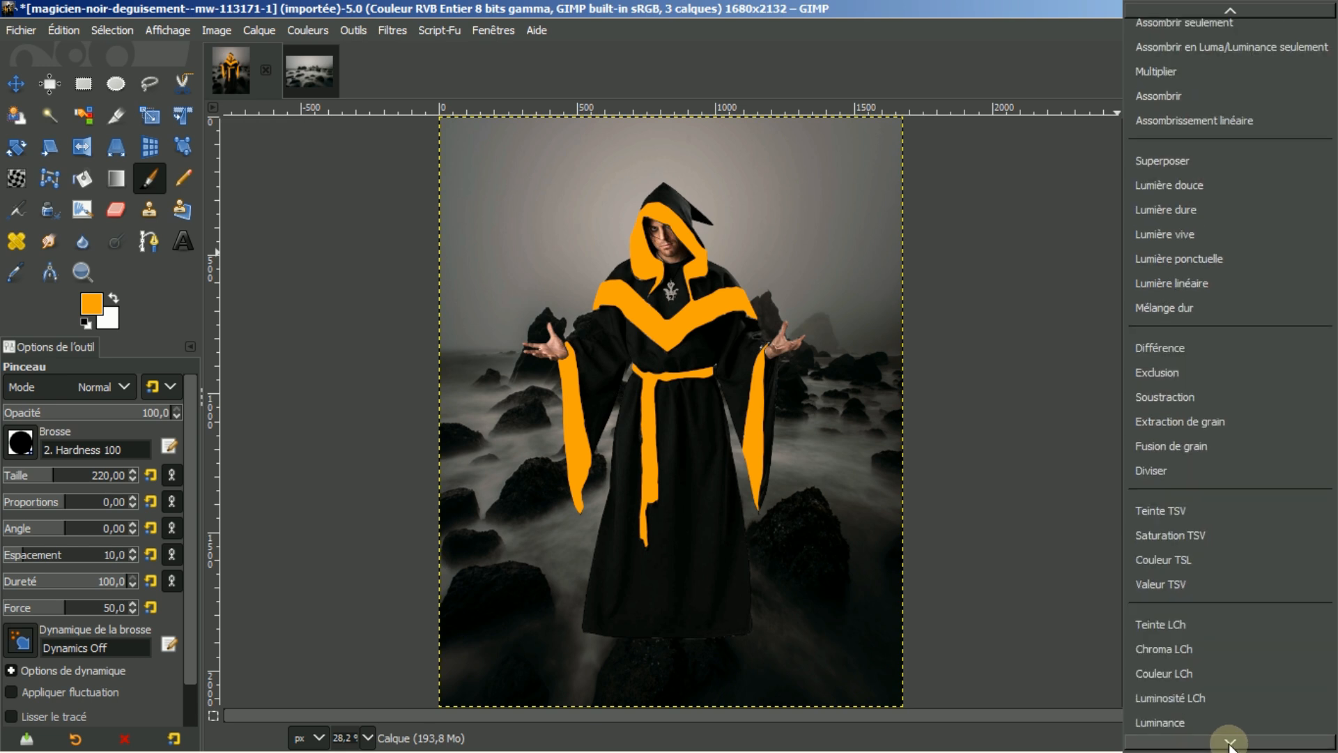
pyautogui.click(1160, 557)
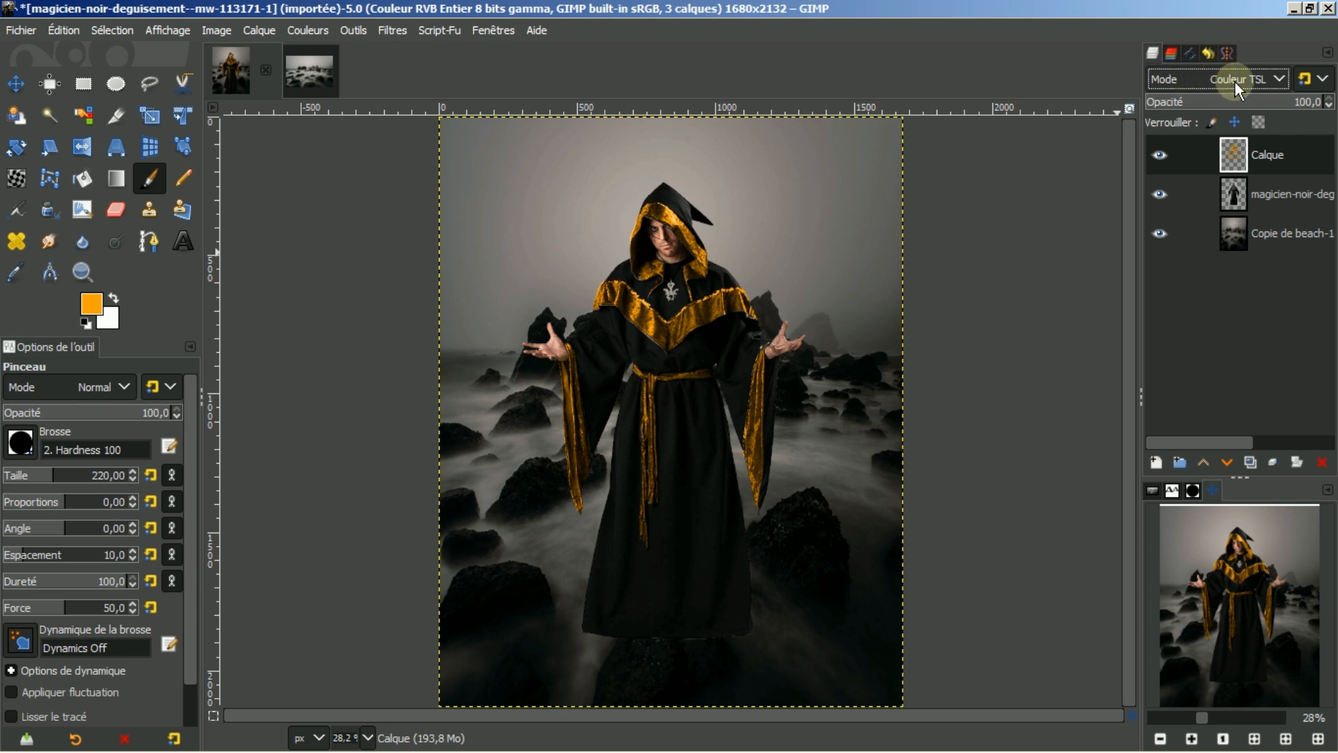
# Step: Compare the Valeur TSV, Chroma LCh, Couleur LCh and Teinte LCh modes on the trim layer and return to Couleur TSL
pyautogui.scroll(-1, 1234, 81)
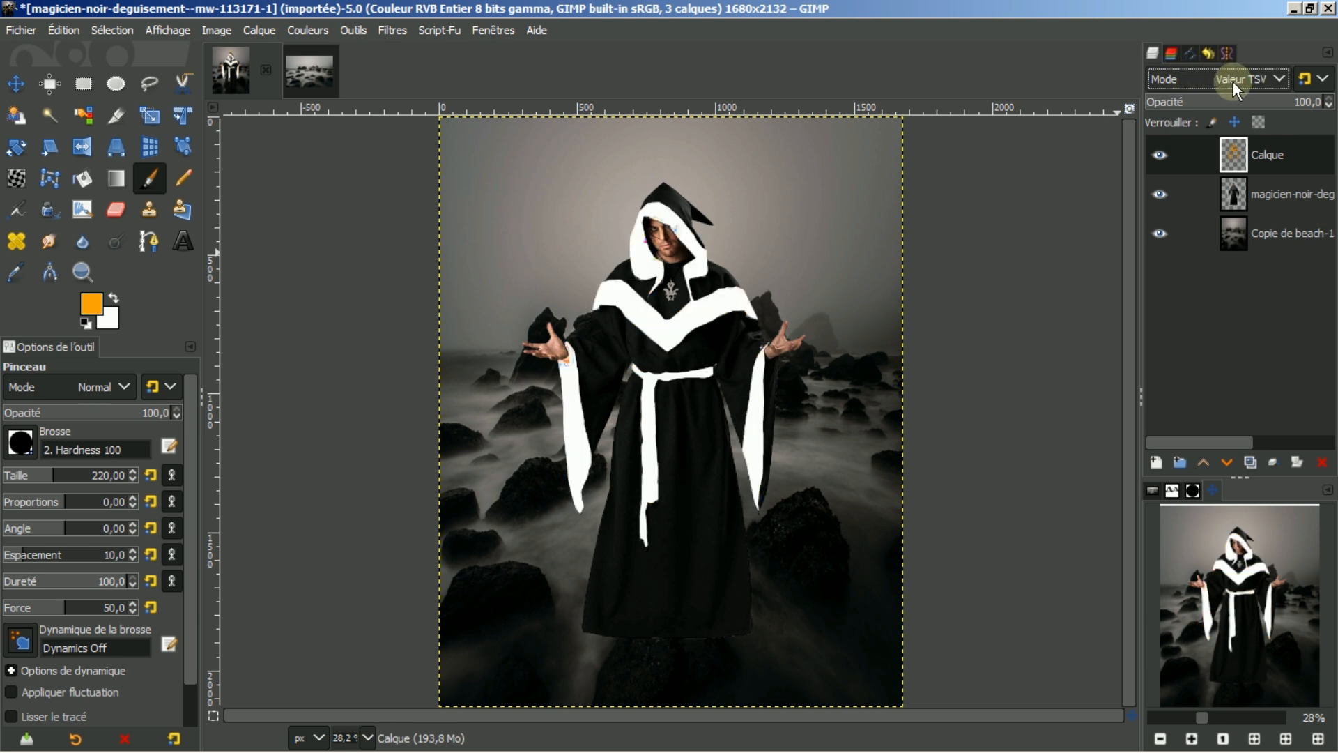
pyautogui.scroll(-1, 1232, 83)
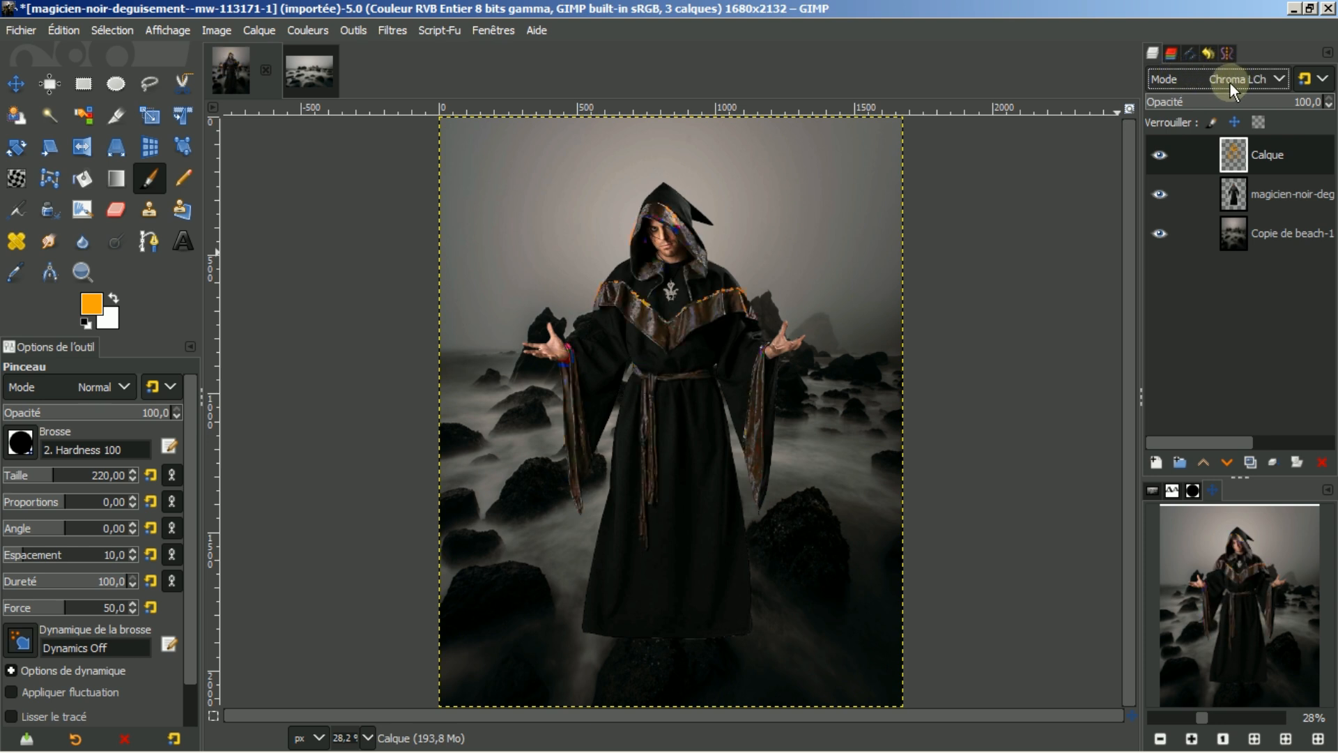
pyautogui.scroll(-1, 1231, 83)
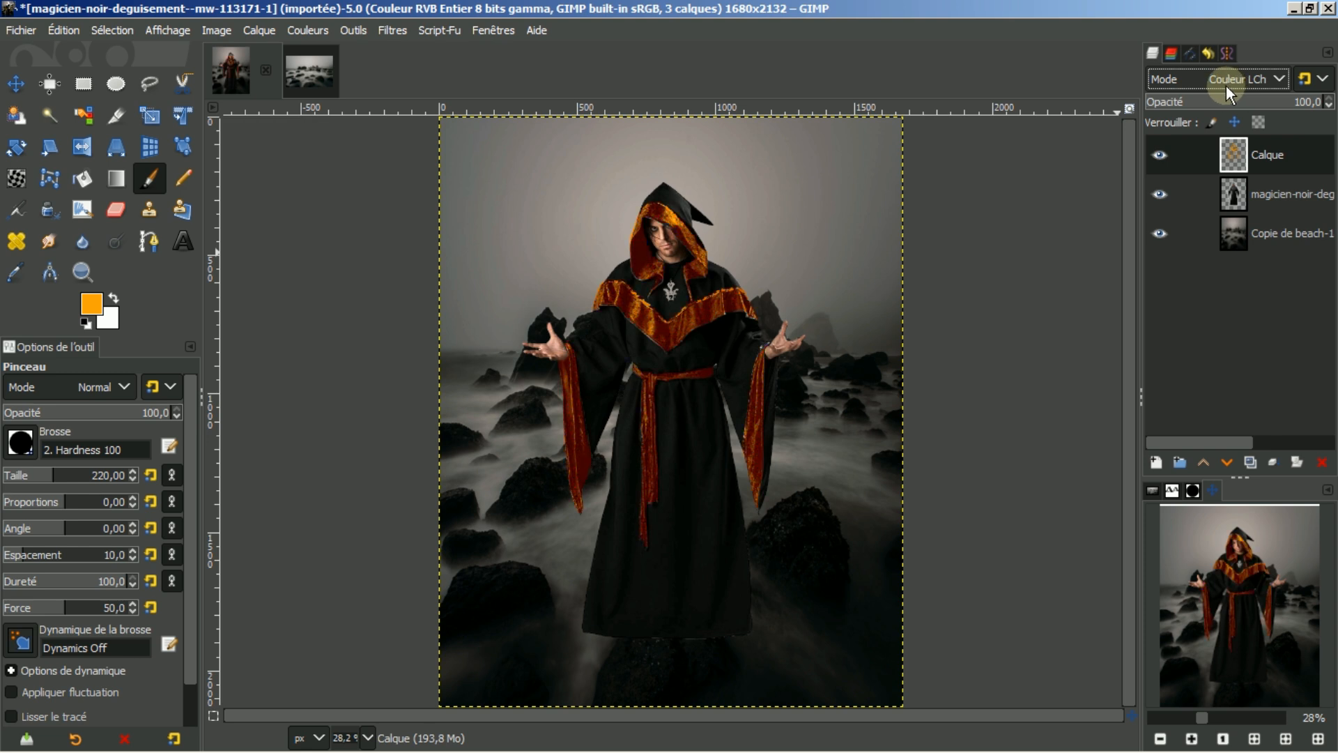
pyautogui.scroll(1, 1233, 82)
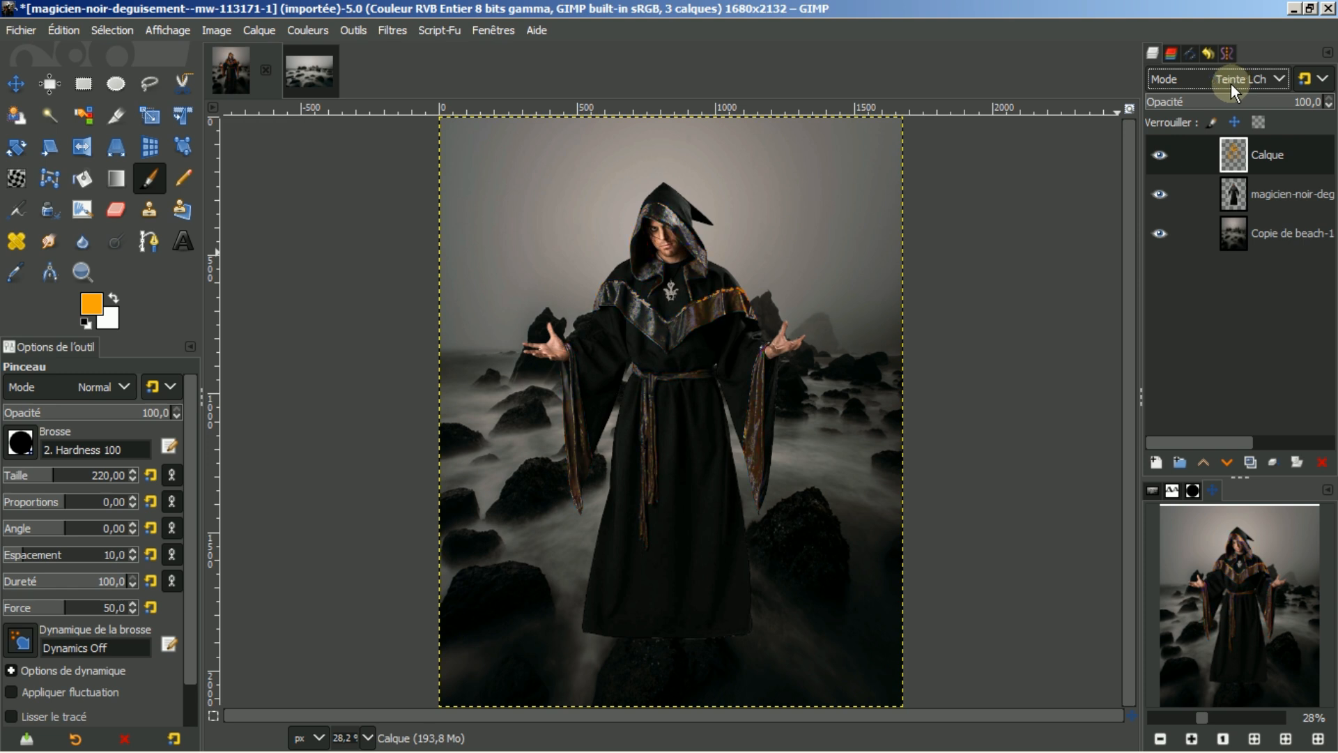
pyautogui.scroll(1, 1231, 83)
pyautogui.scroll(1, 1231, 82)
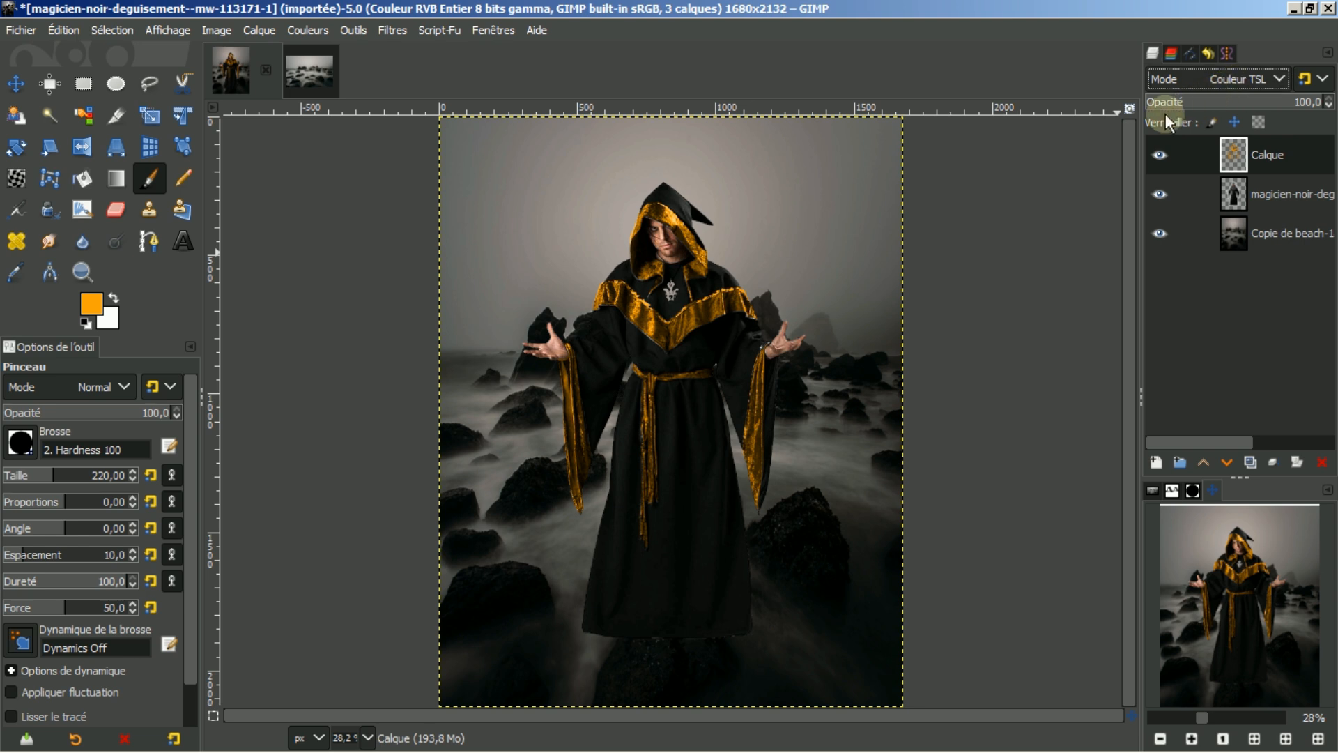
# Step: Add another transparent 1680 × 2132 px layer above the orange trim layer and set the brush size to 221
pyautogui.click(1157, 463)
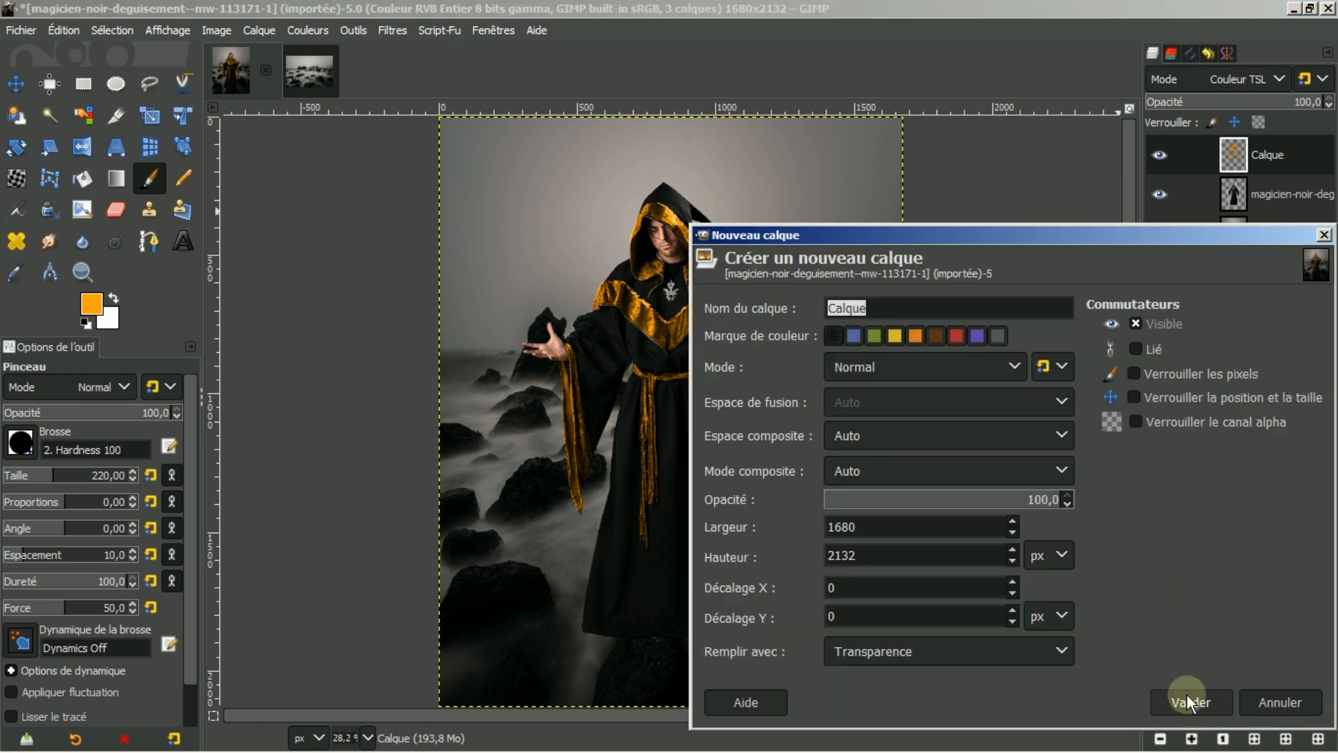
pyautogui.click(1185, 701)
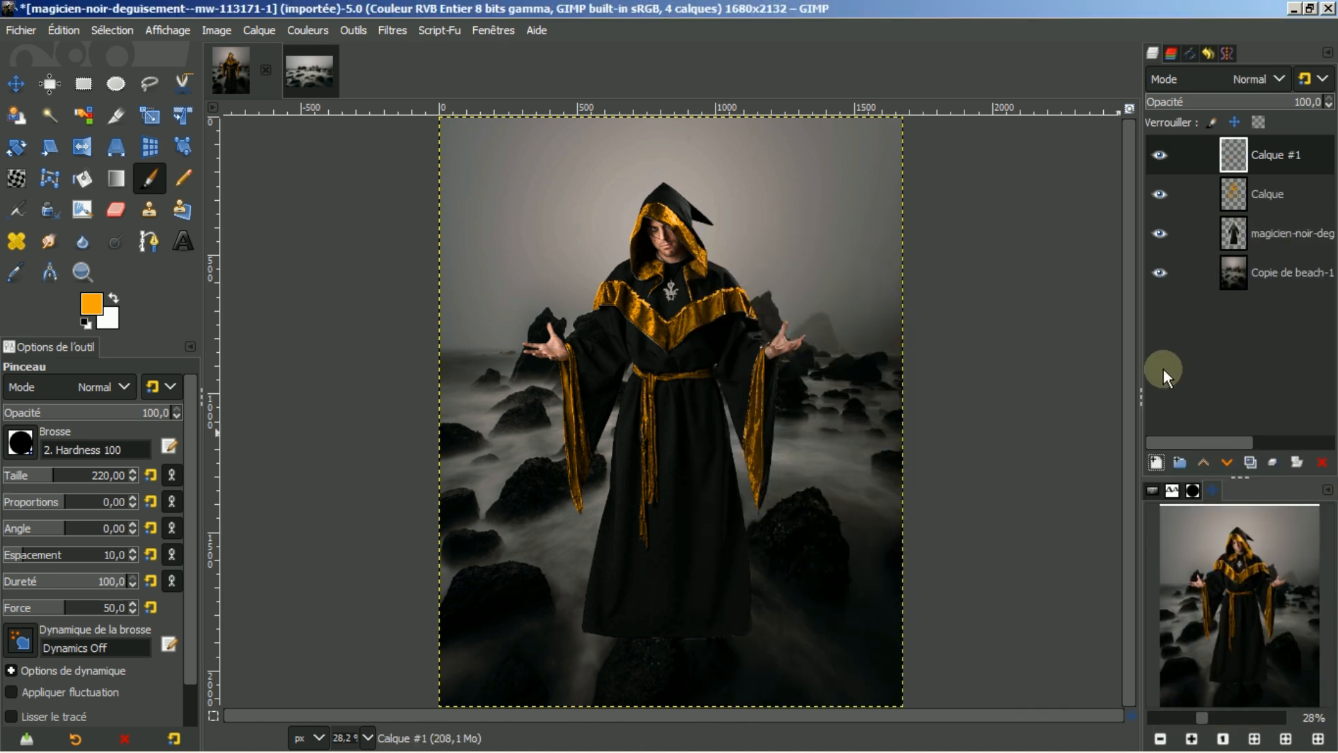
pyautogui.press(']')
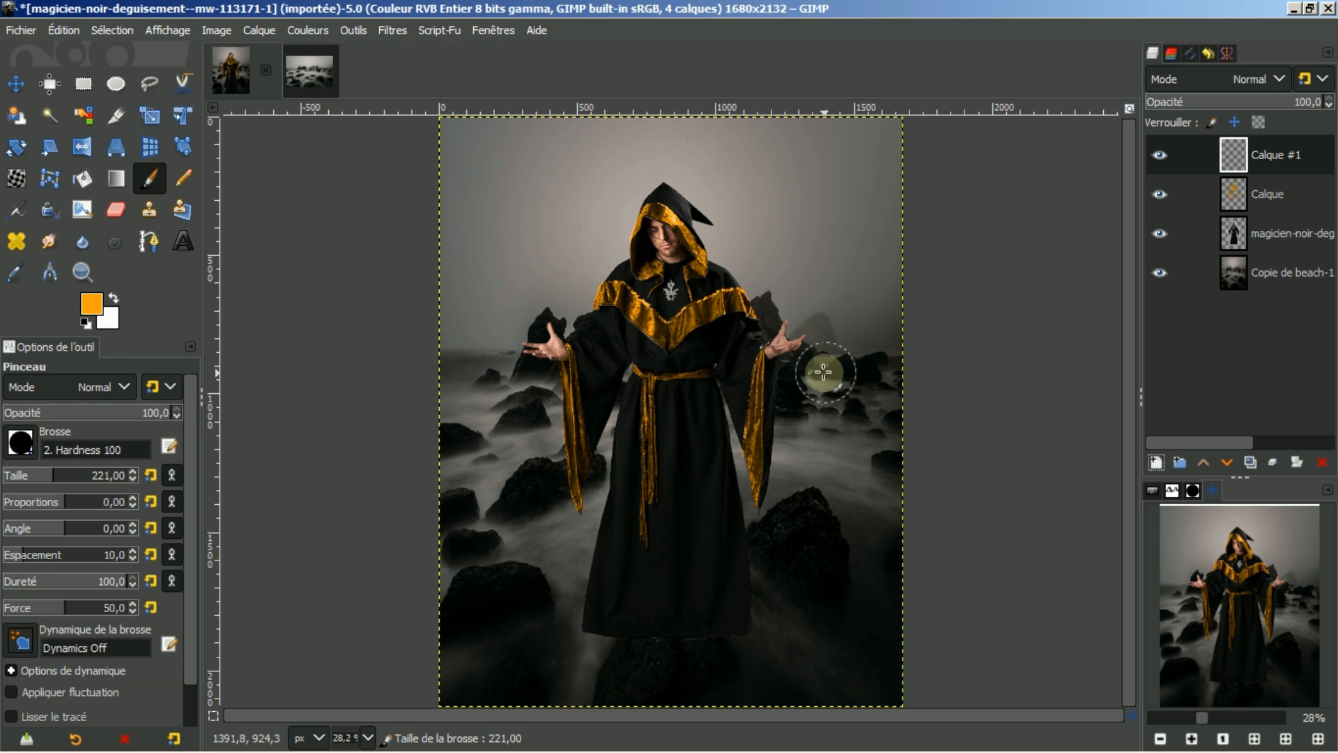
# Step: Set the foreground colour to red (ff0000) and choose the 2. Hardness 075 brush at size 51
pyautogui.scroll(2, 847, 374)
pyautogui.scroll(-1, 814, 369)
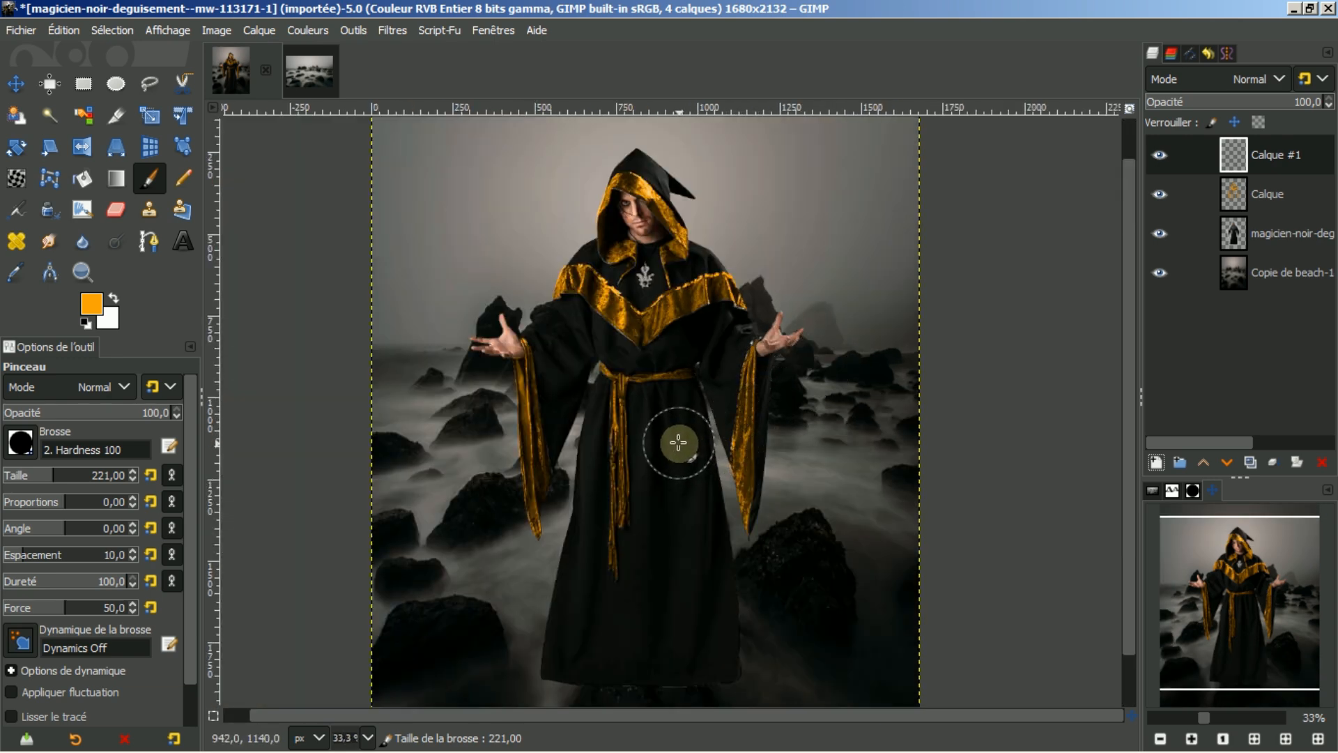
pyautogui.scroll(1, 678, 442)
pyautogui.moveTo(1127, 369); pyautogui.dragTo(1115, 290)
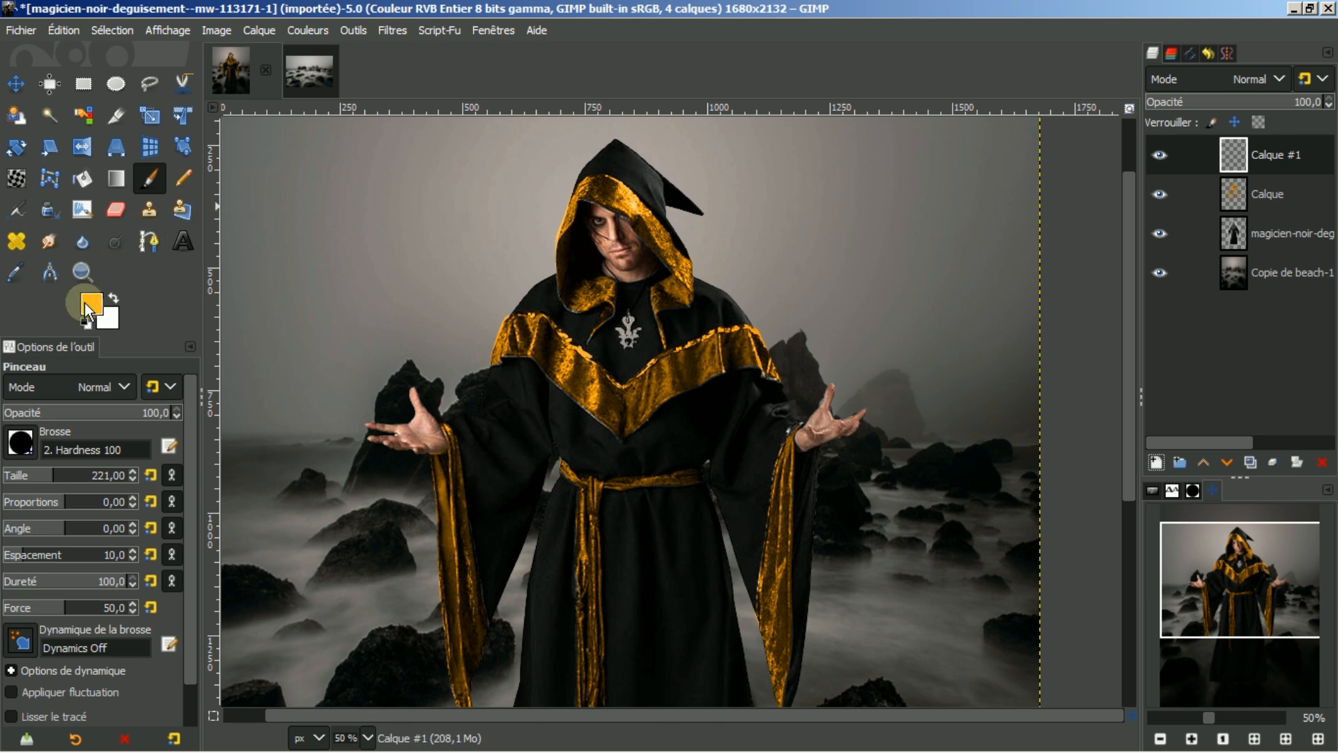
pyautogui.click(89, 304)
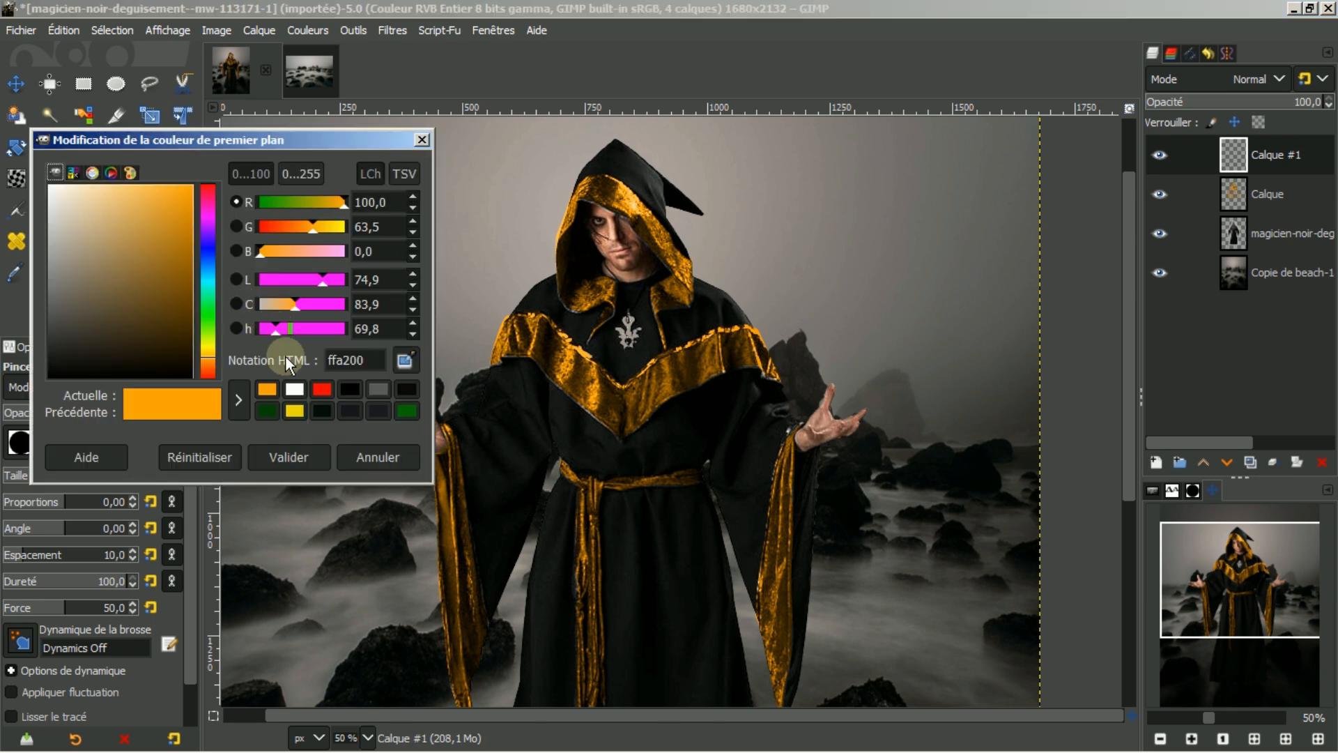
pyautogui.click(318, 391)
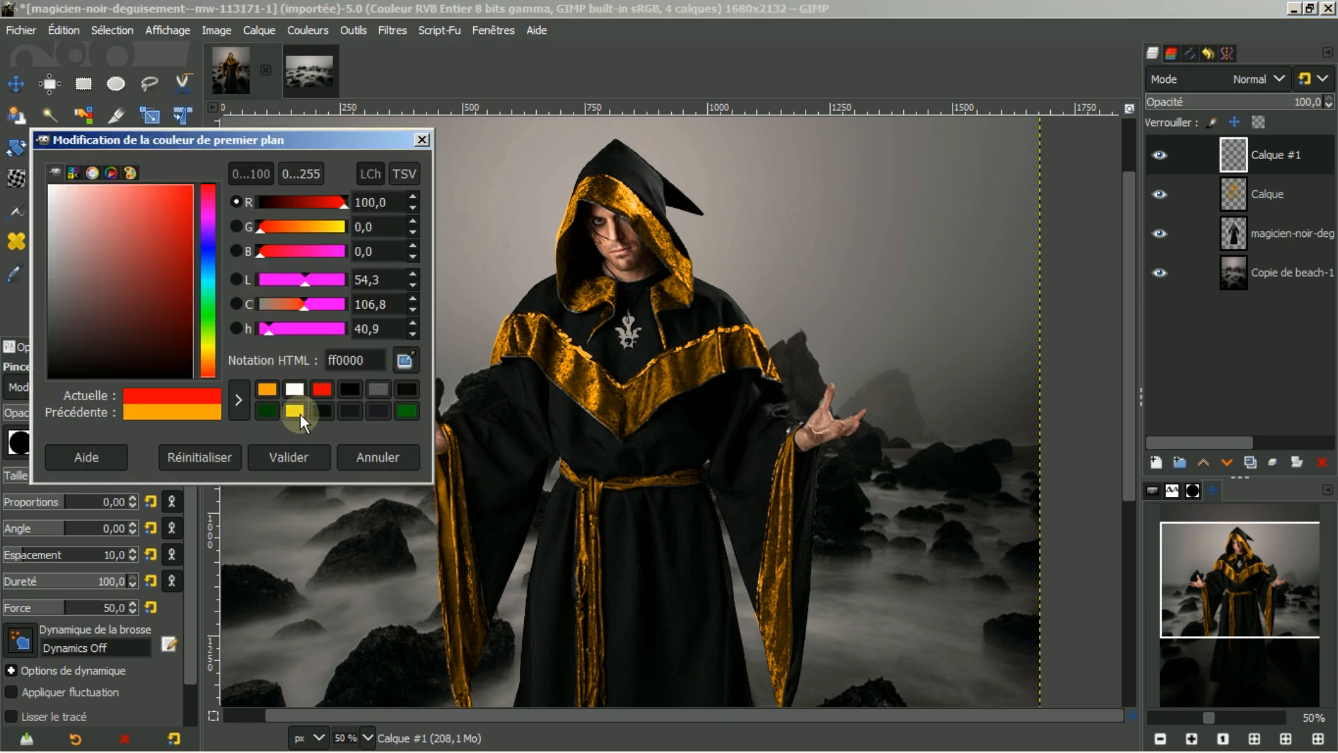
pyautogui.click(288, 458)
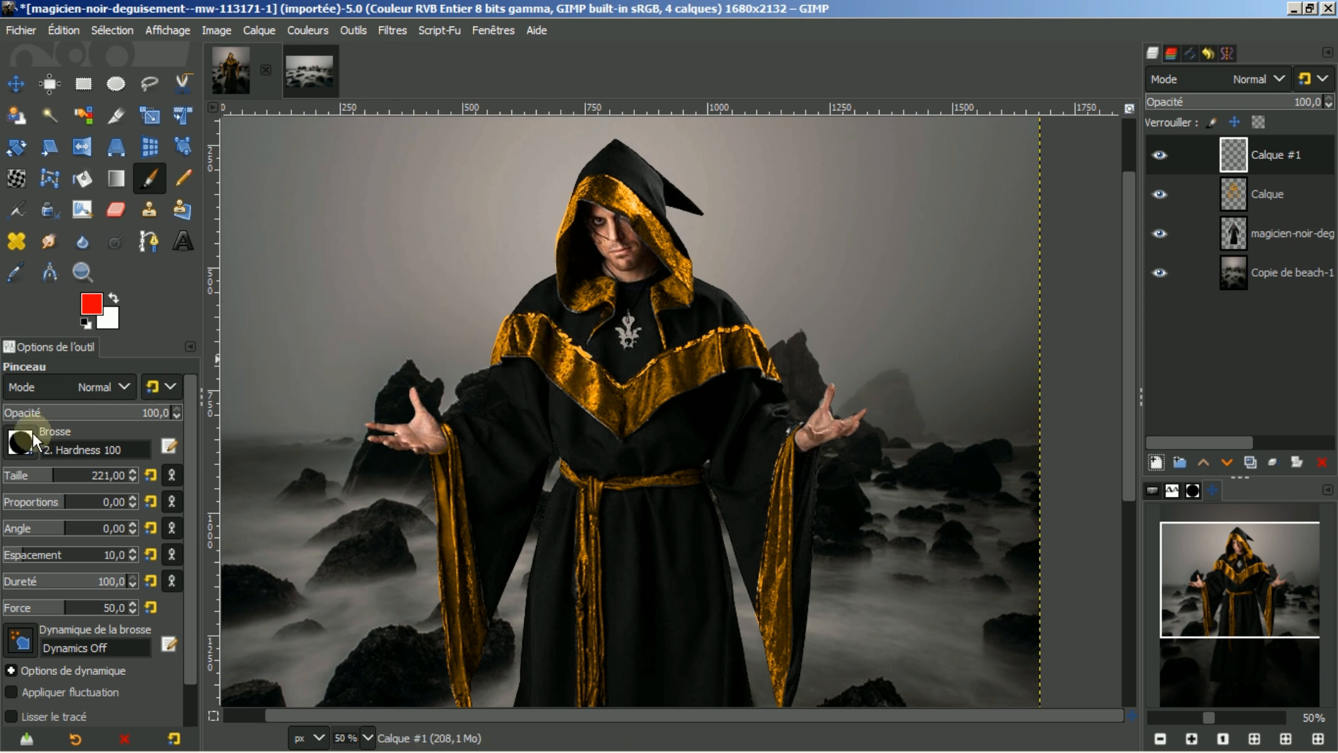
pyautogui.click(21, 446)
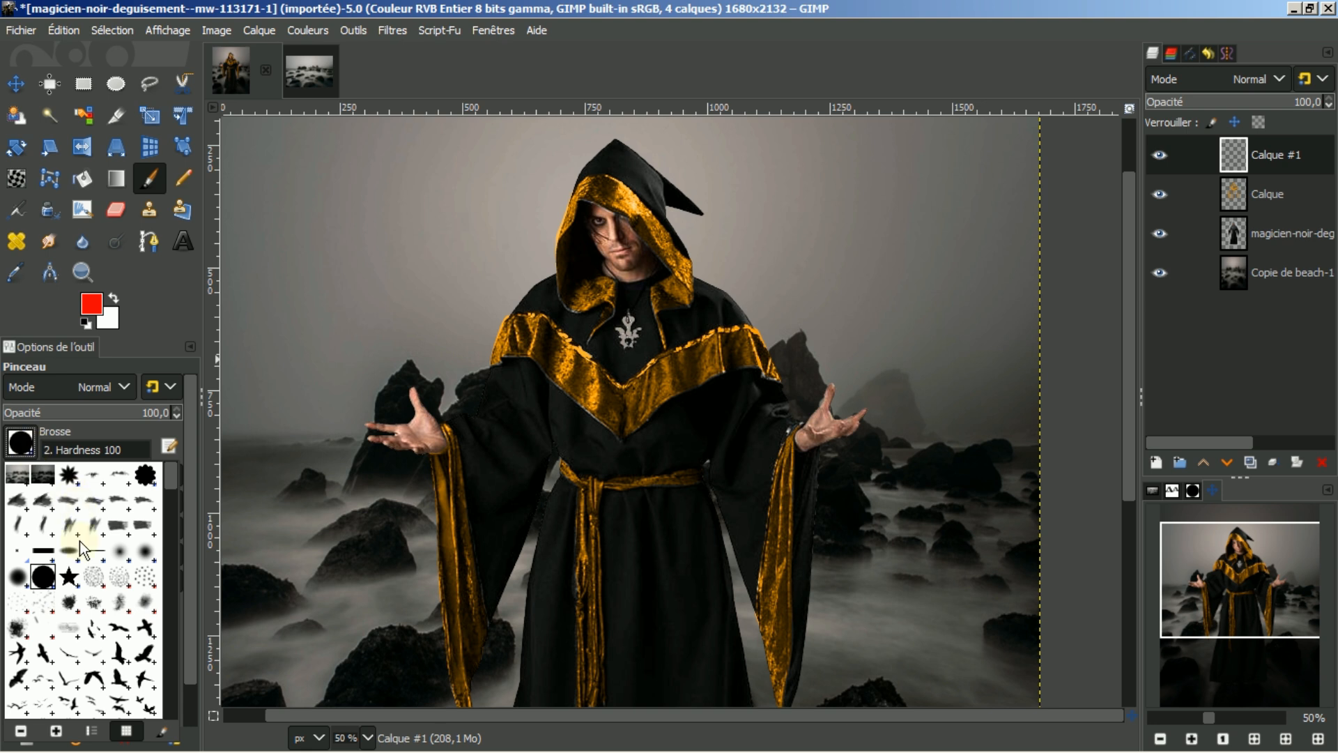
pyautogui.click(19, 576)
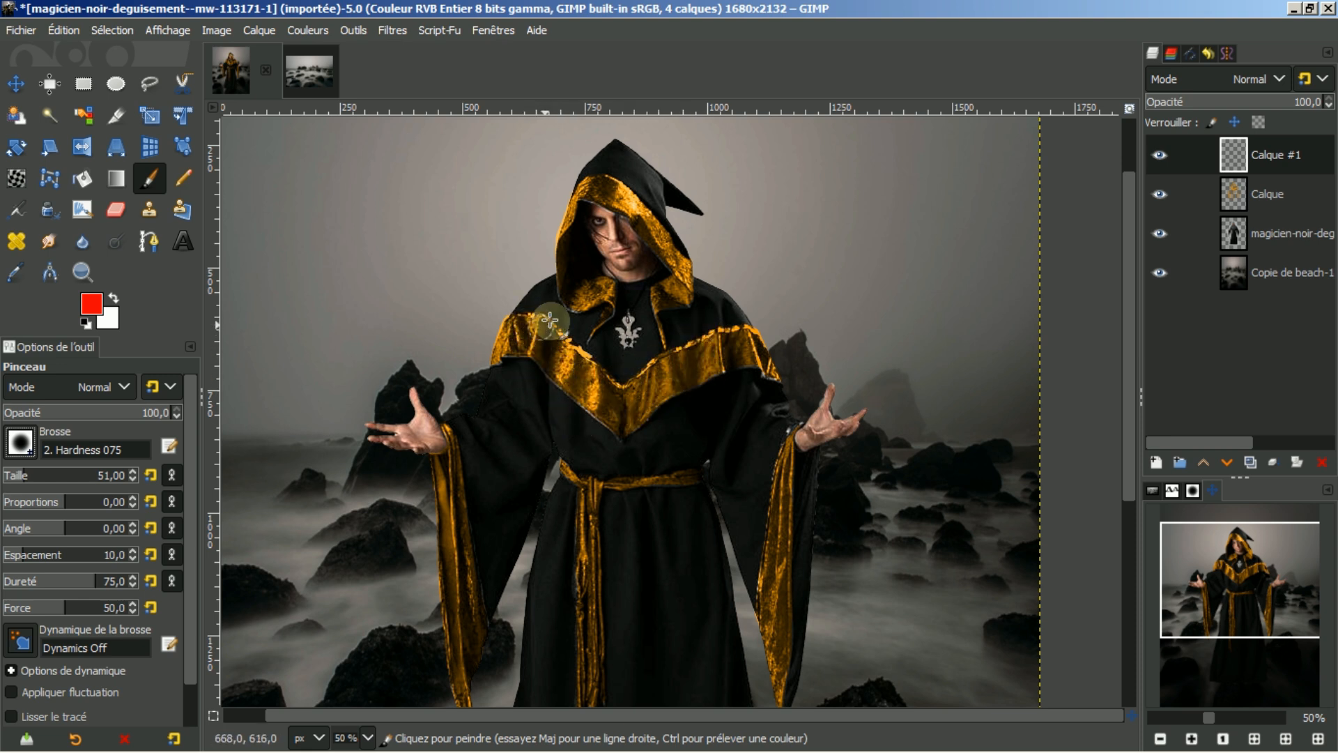
# Step: Create a selection from the orange trim layer's alpha, and make the empty layer above it active
pyautogui.click(1263, 197)
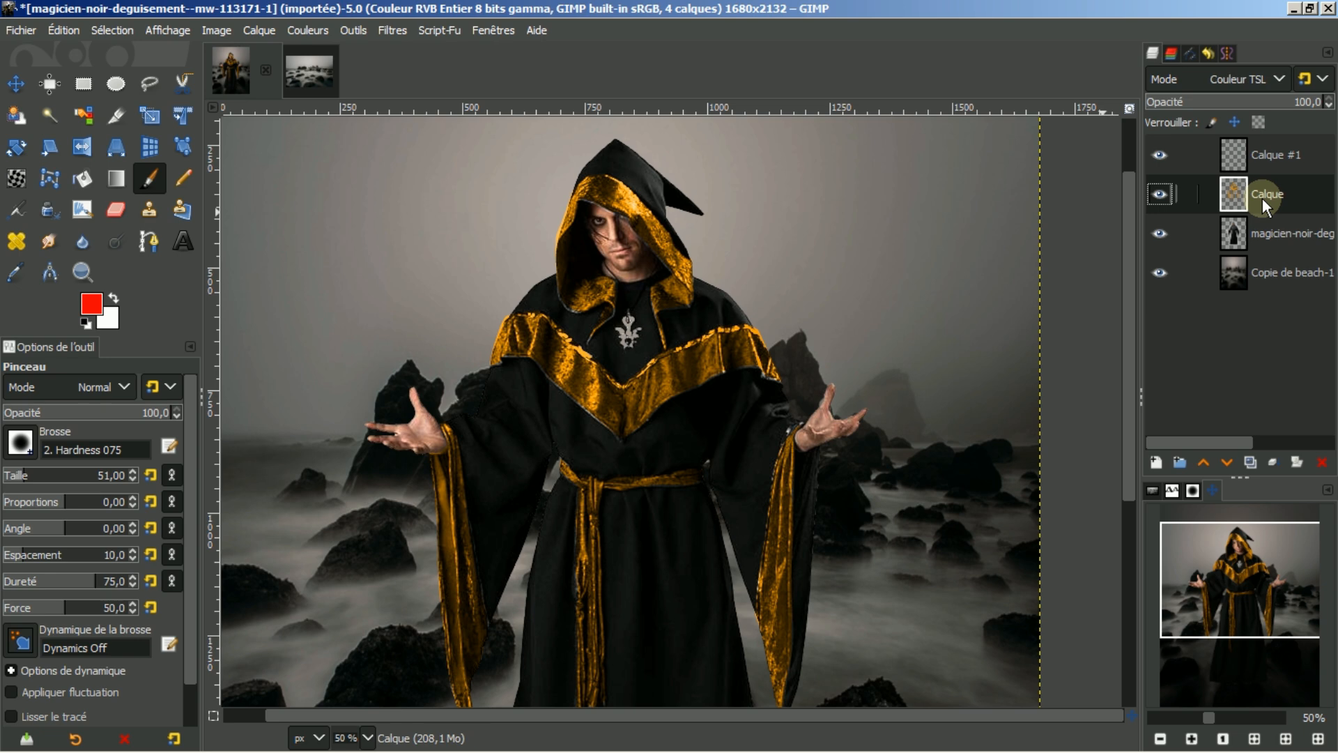
pyautogui.click(1162, 194)
pyautogui.click(1162, 195)
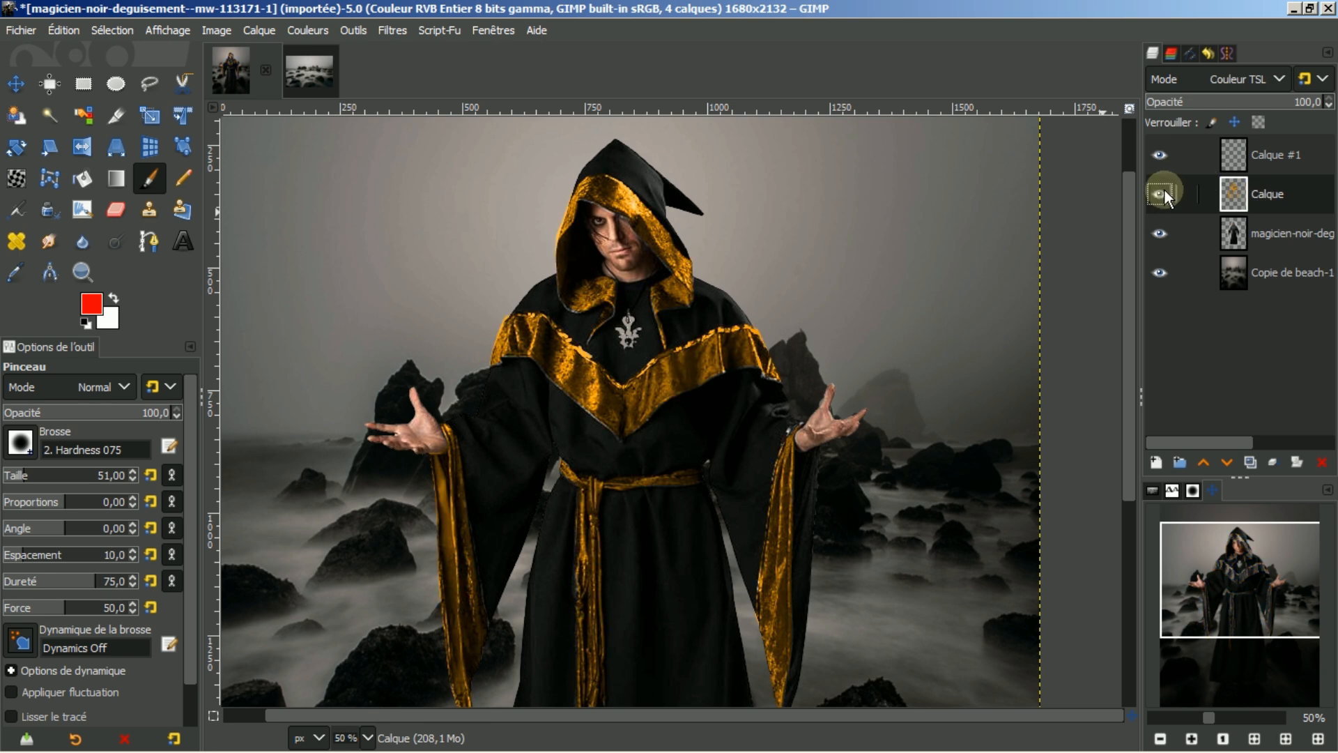
pyautogui.rightClick(1267, 197)
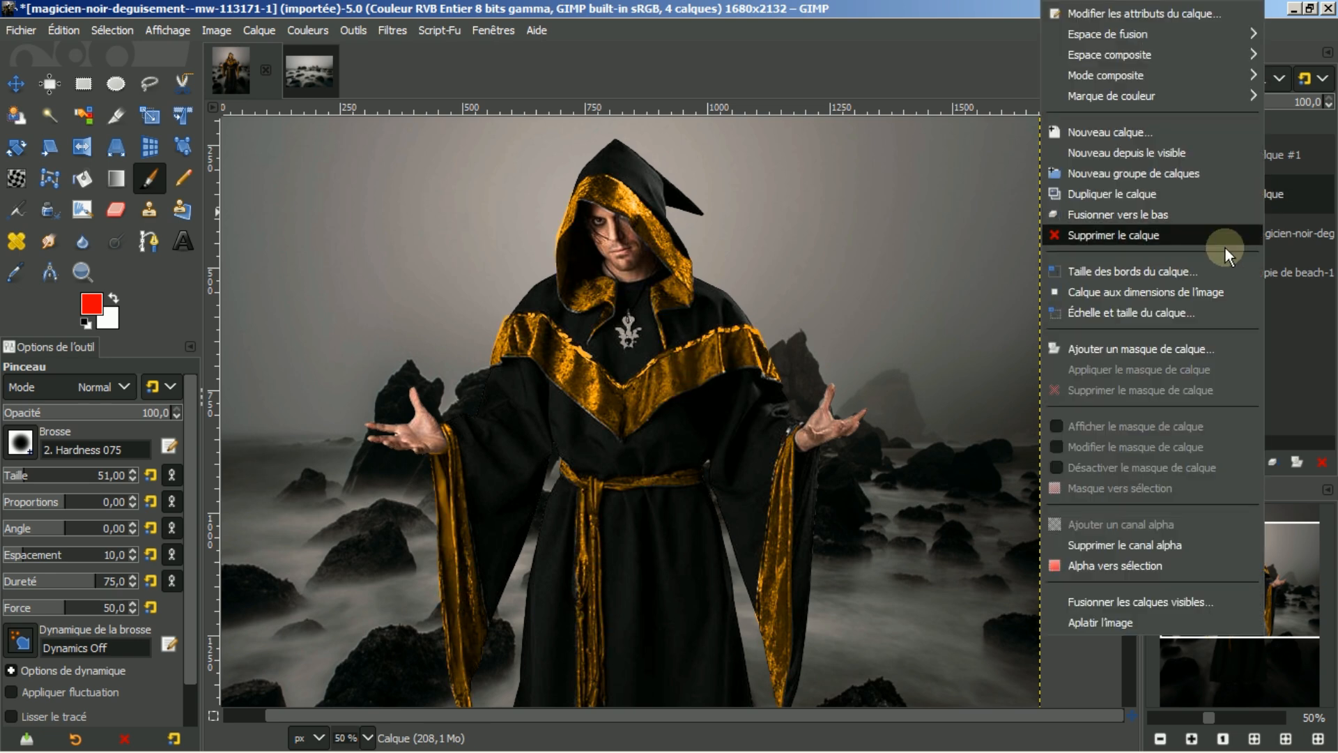
pyautogui.click(1113, 566)
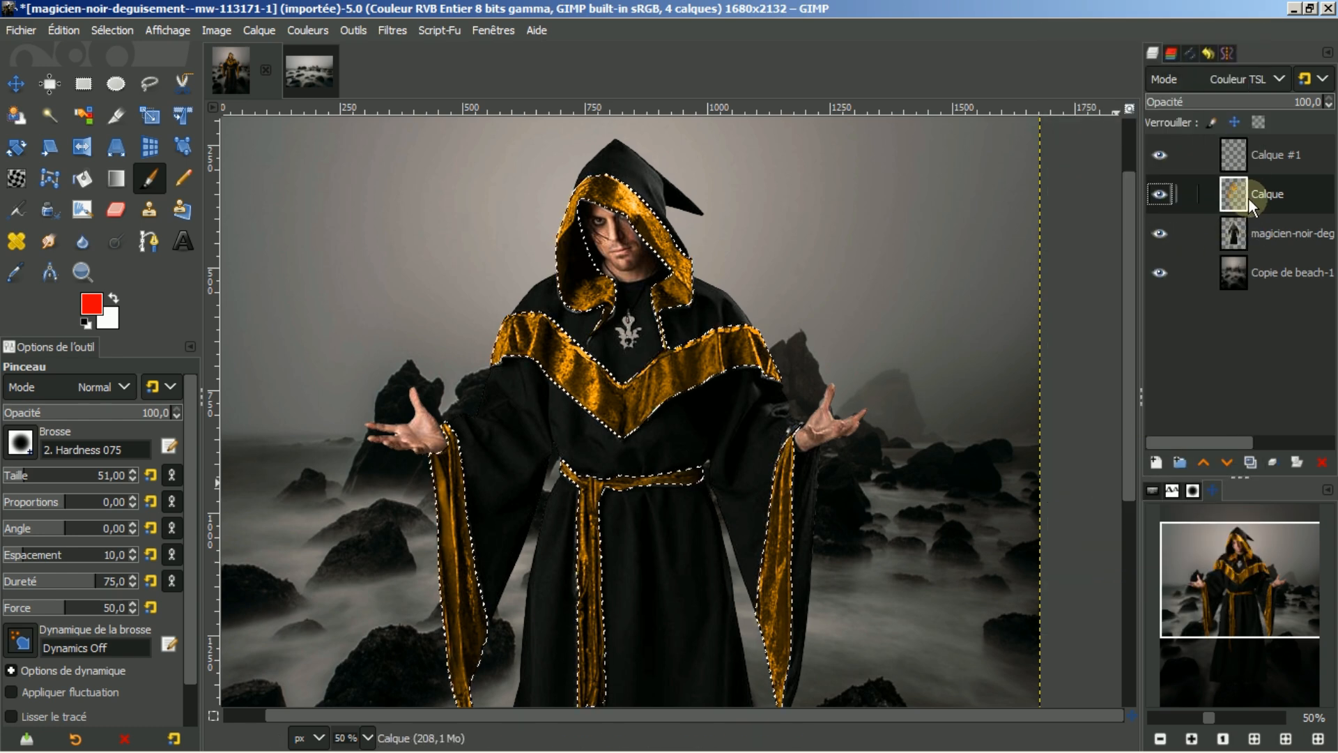
pyautogui.click(1228, 153)
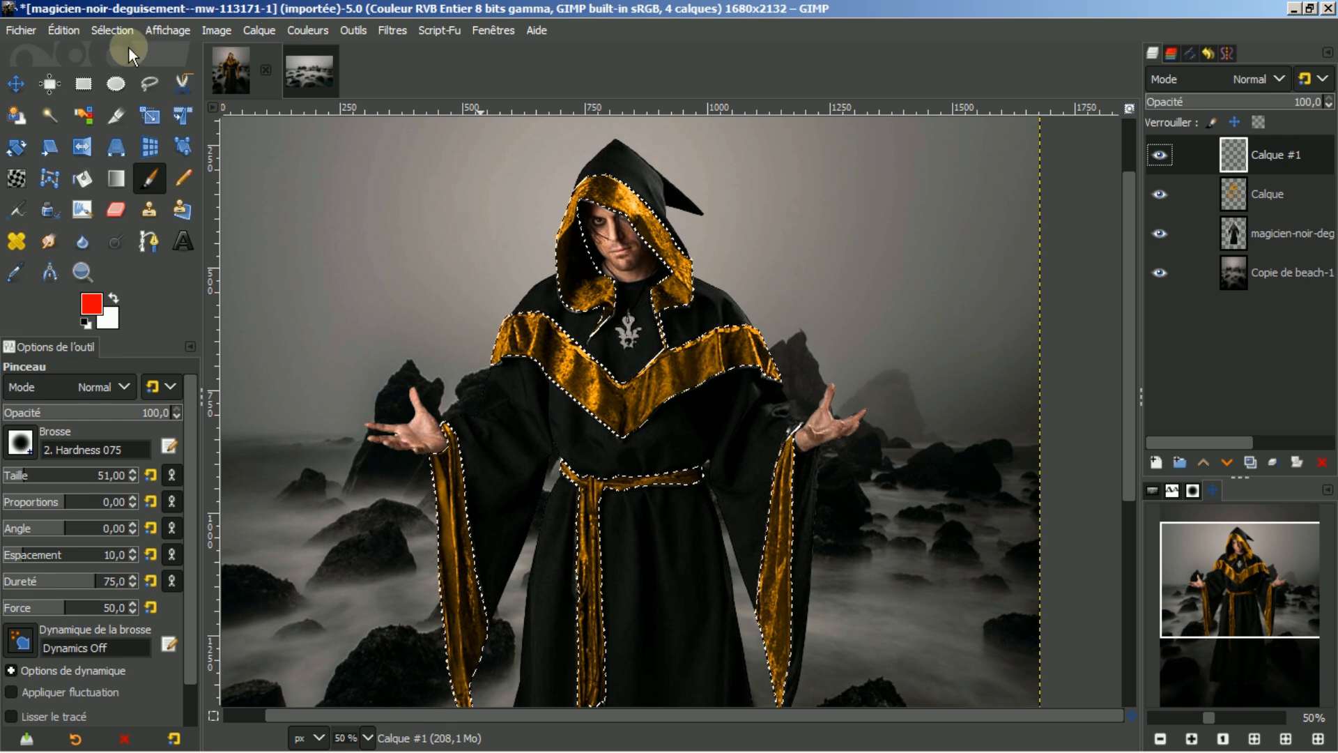
# Step: Turn off the display of the selection outline while keeping the trim selection active
pyautogui.click(114, 30)
pyautogui.moveTo(169, 29)
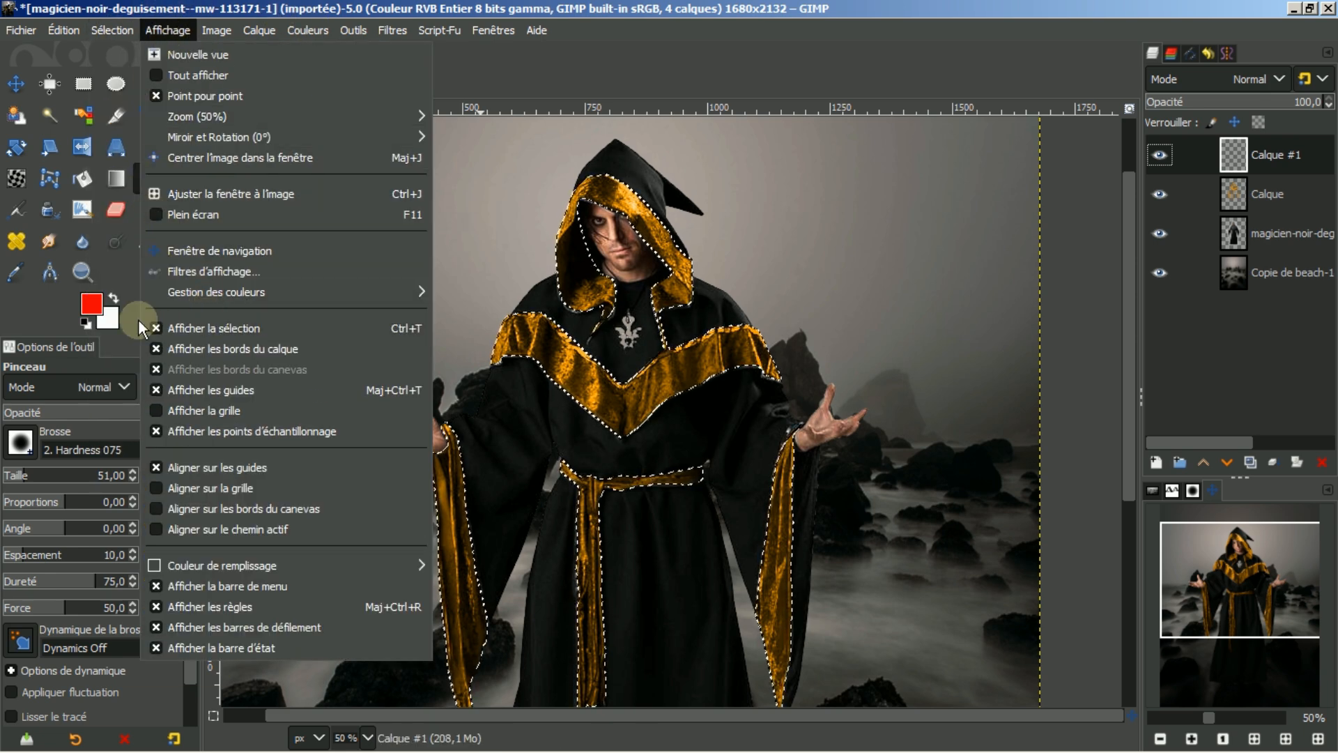
pyautogui.click(170, 327)
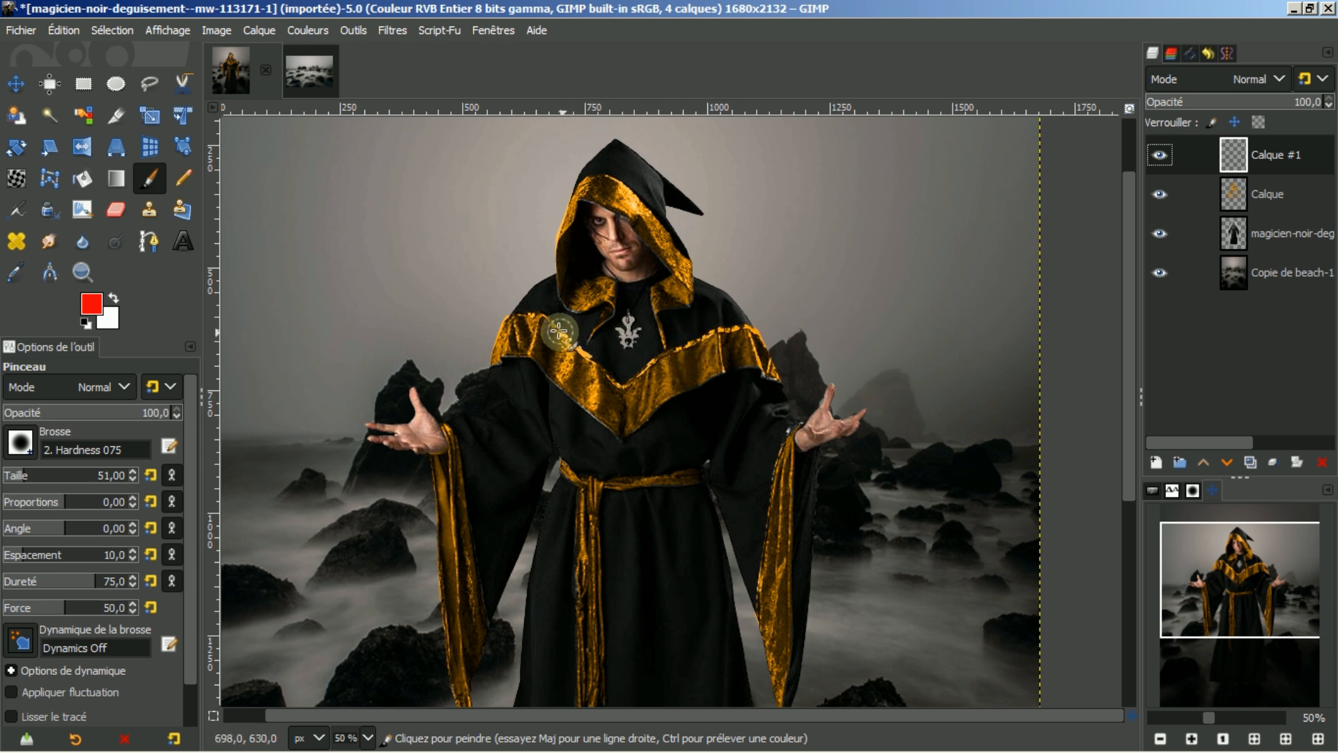
# Step: Paint three red patches on the chest band: one near each shoulder and one at the central point
pyautogui.moveTo(547, 327)
pyautogui.mouseDown()
pyautogui.moveTo(547, 359)
pyautogui.moveTo(546, 333)
pyautogui.mouseUp()
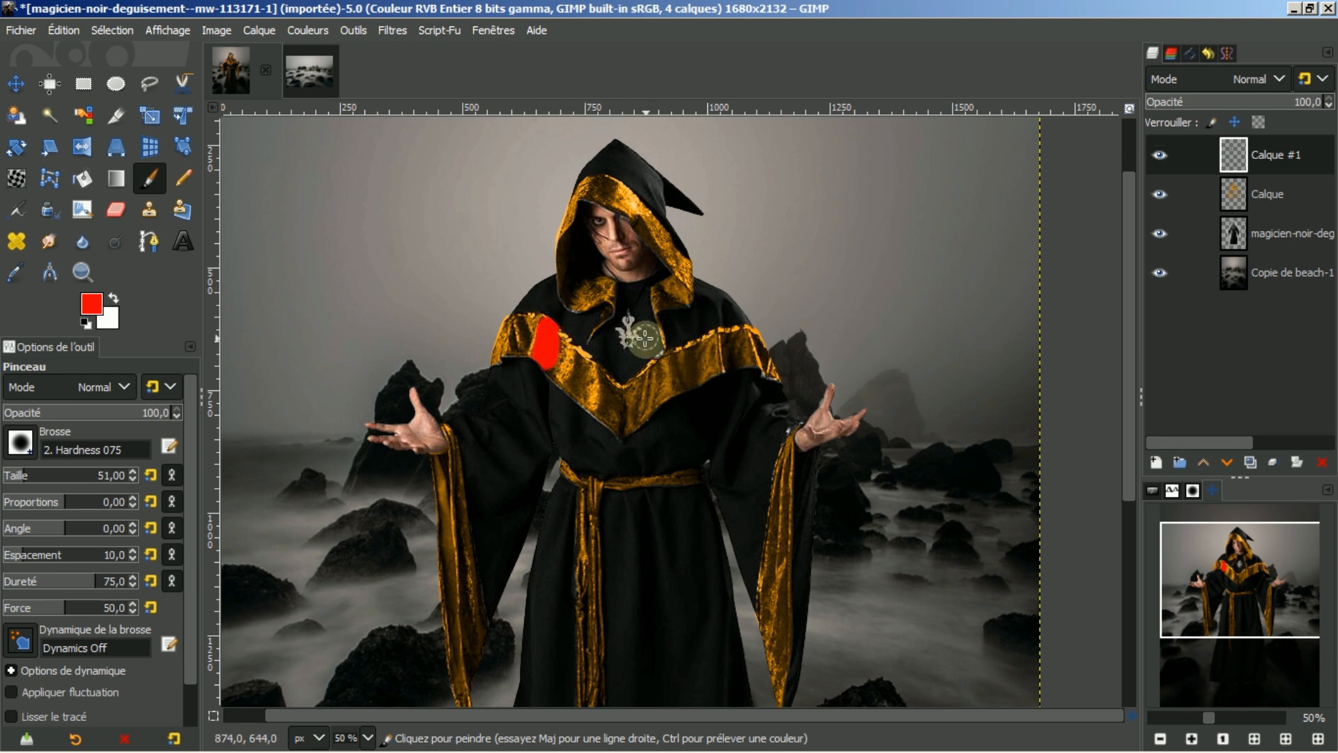
pyautogui.moveTo(607, 382)
pyautogui.mouseDown()
pyautogui.moveTo(613, 428)
pyautogui.moveTo(608, 359)
pyautogui.moveTo(620, 428)
pyautogui.mouseUp()
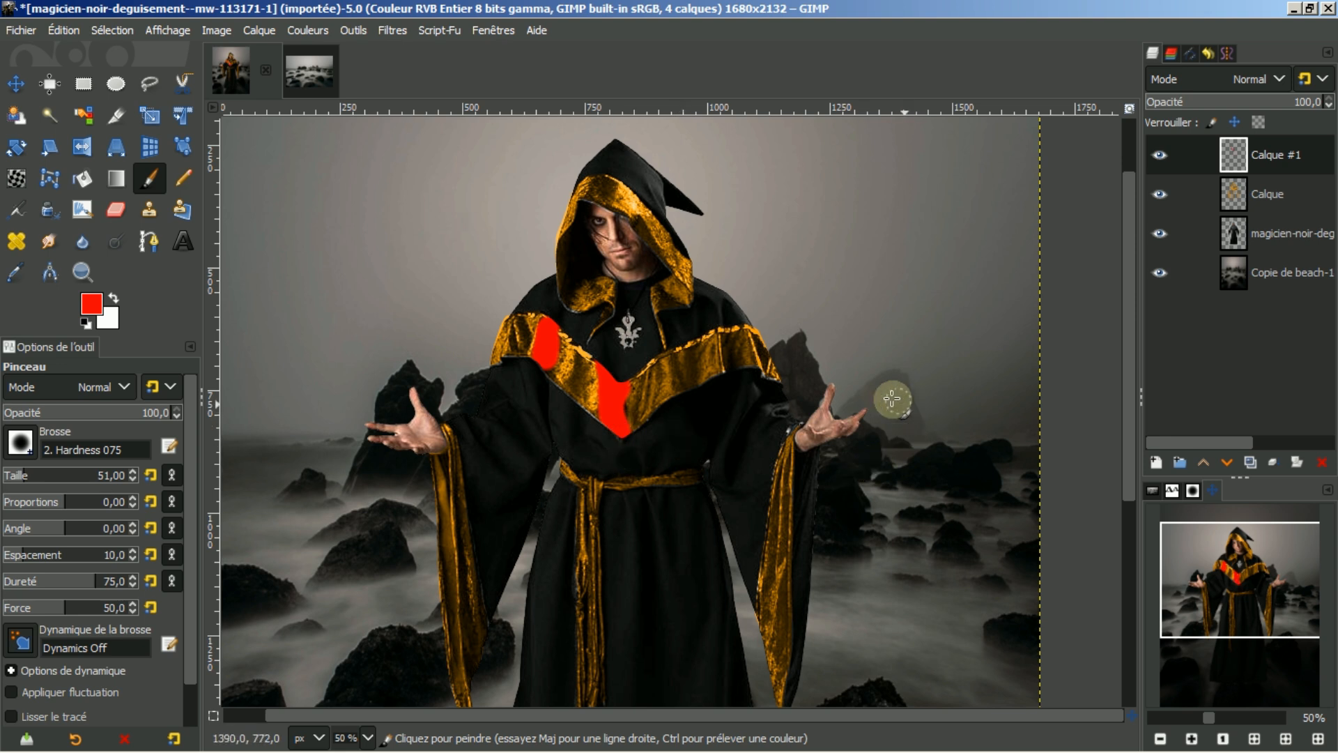
pyautogui.moveTo(726, 337)
pyautogui.mouseDown()
pyautogui.moveTo(731, 373)
pyautogui.moveTo(735, 335)
pyautogui.mouseUp()
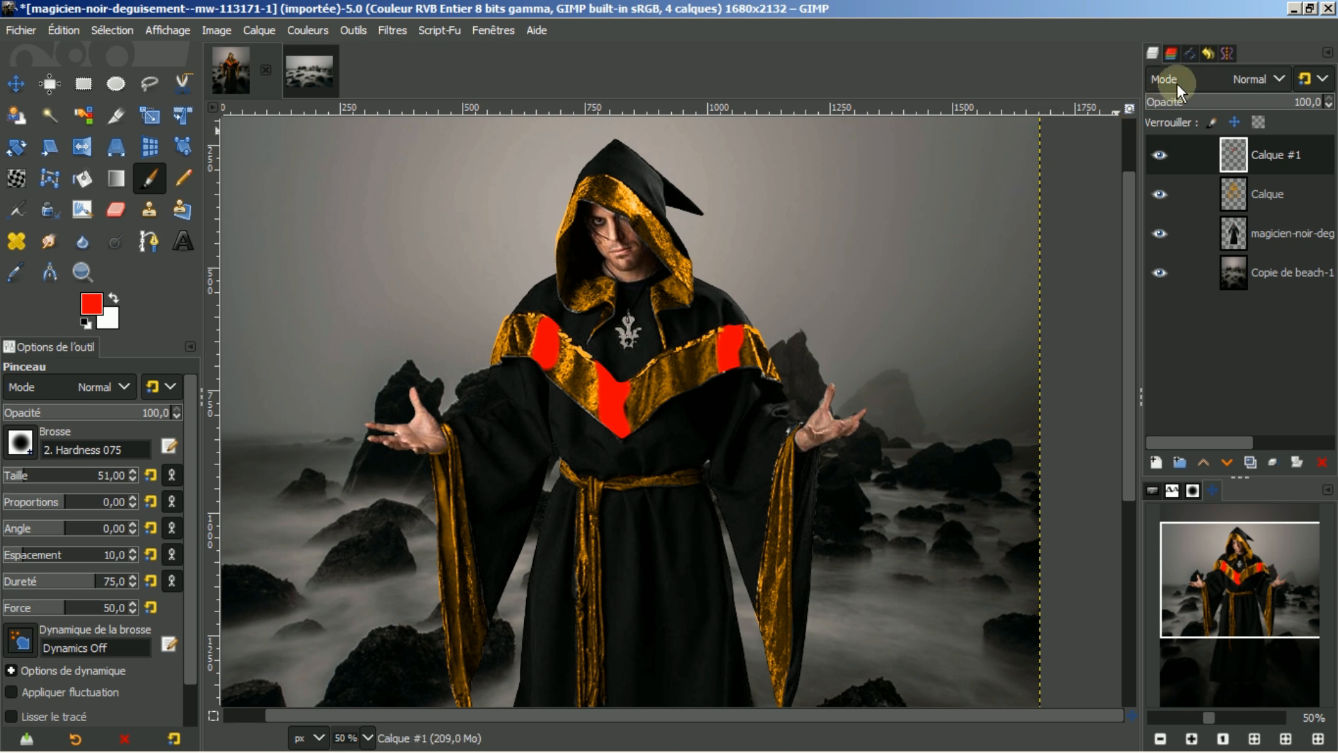
# Step: Try the Couleur LCh blend mode on the red patch layer and settle on Chroma LCh
pyautogui.click(1278, 76)
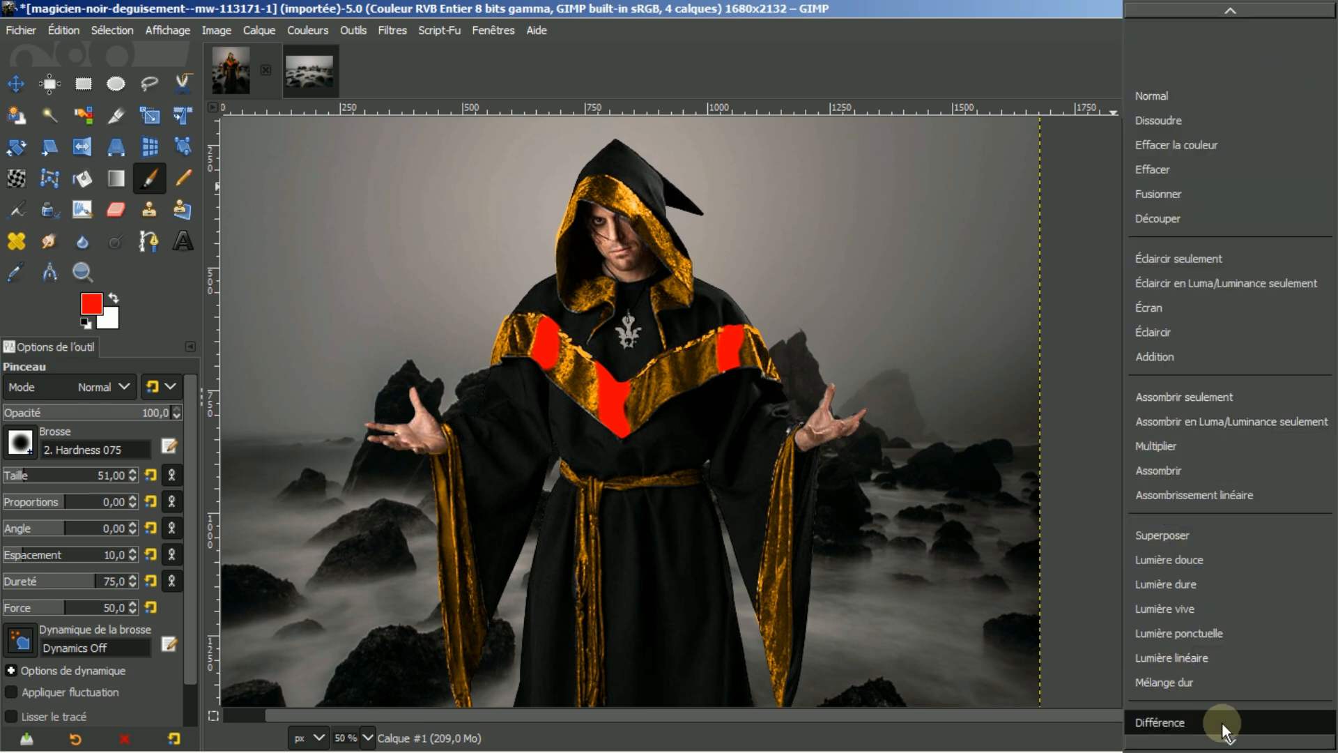
pyautogui.moveTo(1228, 743)
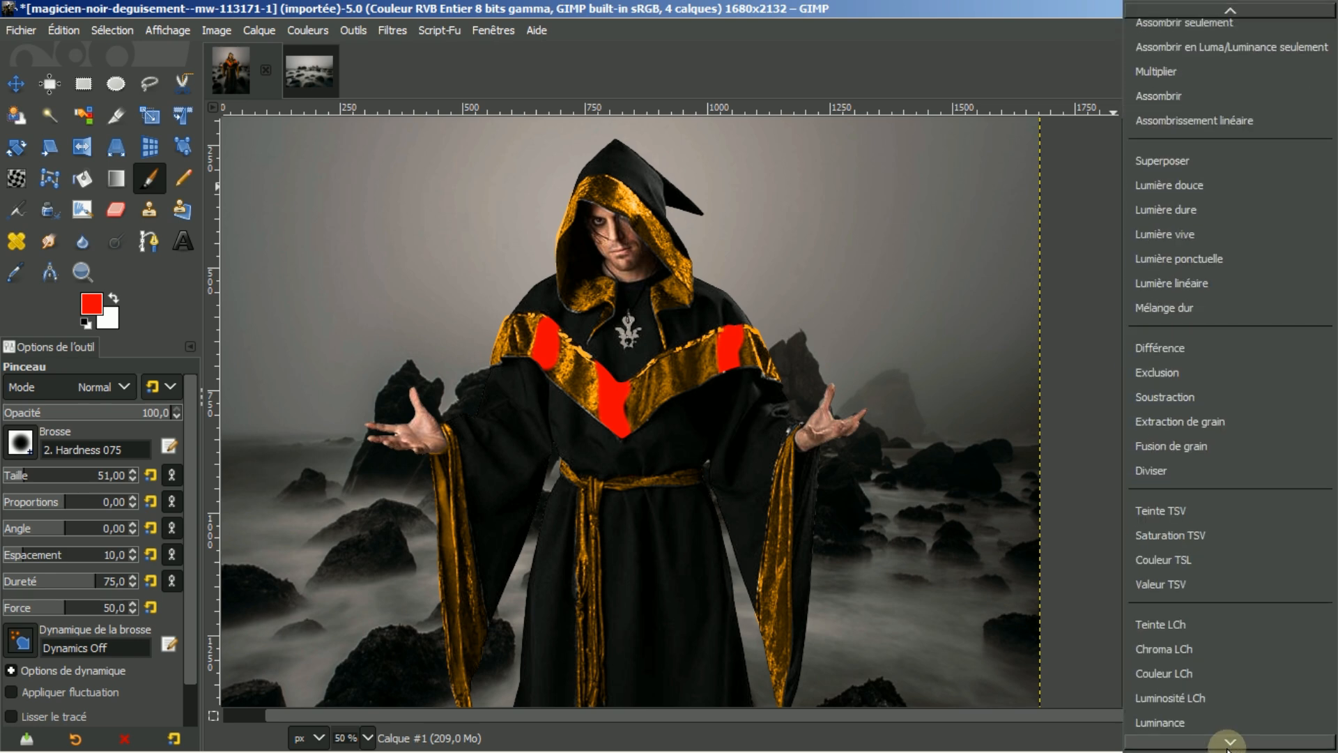
pyautogui.click(1171, 647)
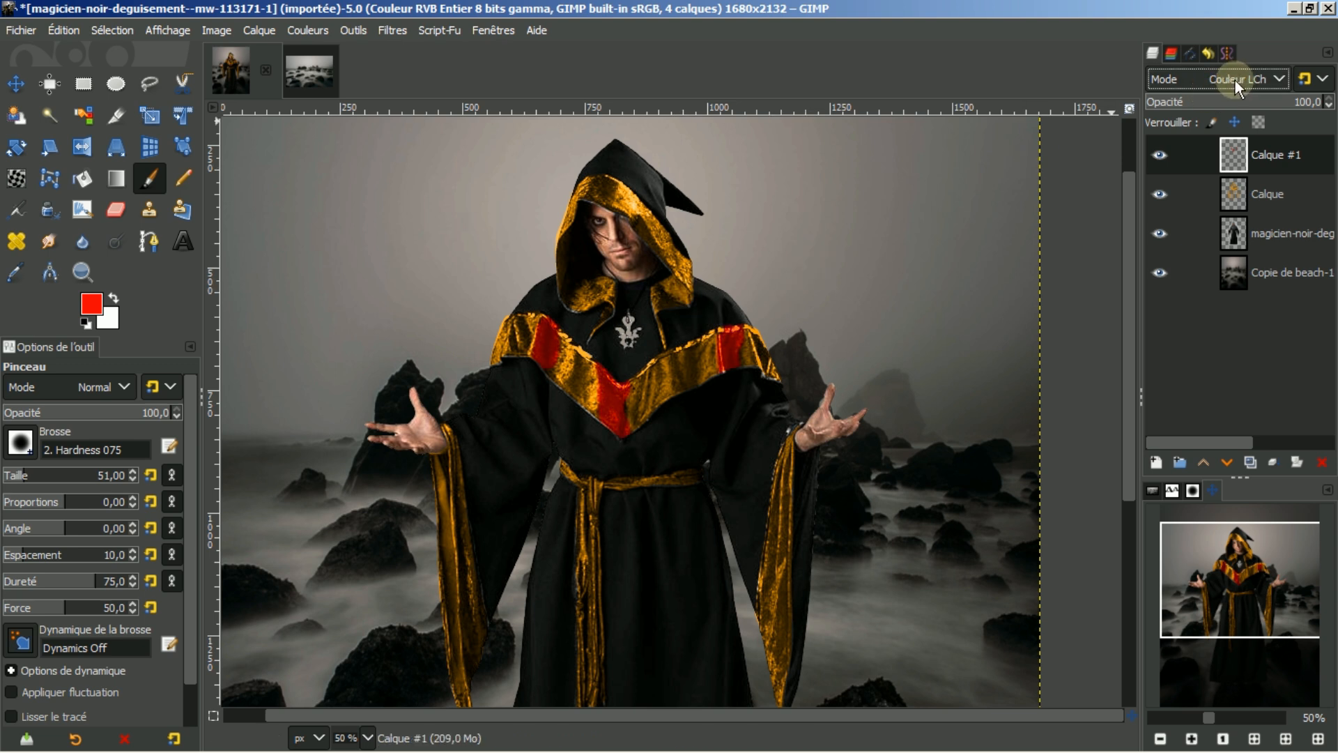
pyautogui.scroll(1, 1234, 77)
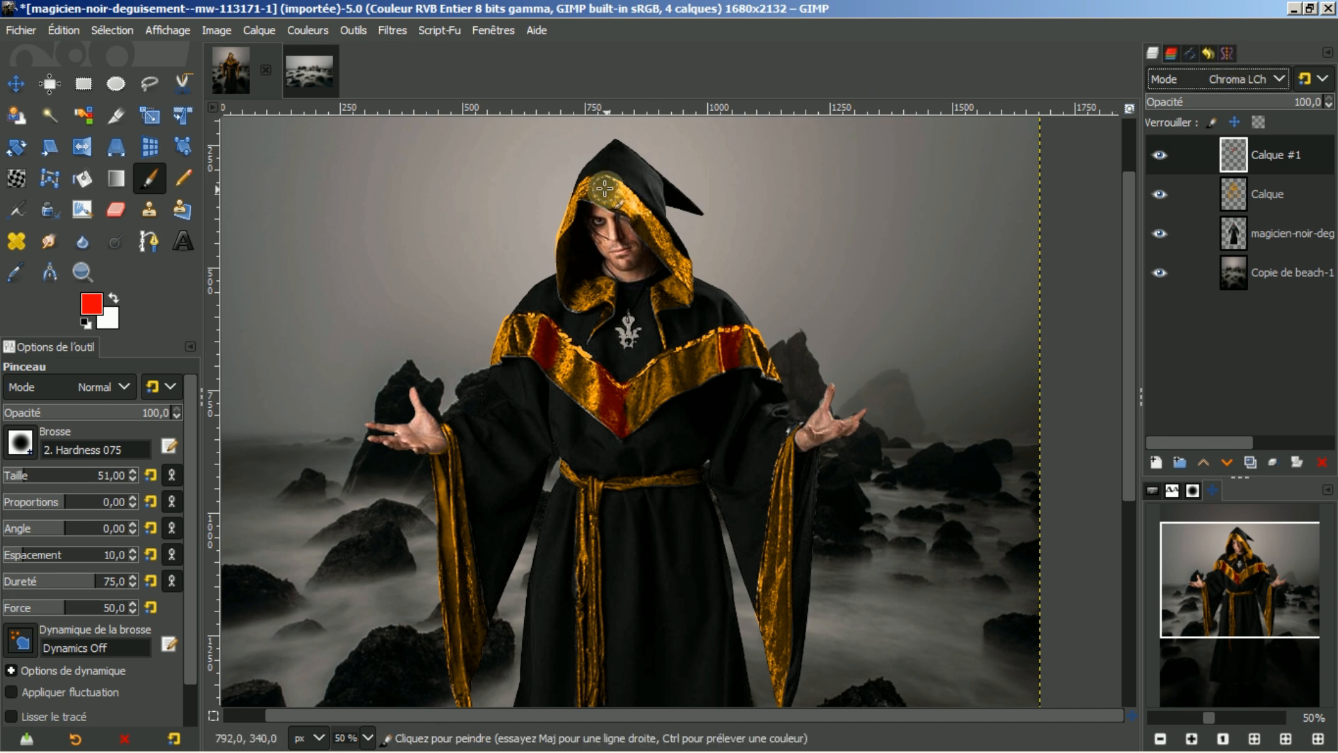
# Step: Paint red strokes on the hood trim, both sleeve trims and the hanging belt, closing the disk space notification
pyautogui.moveTo(602, 188); pyautogui.dragTo(622, 201)
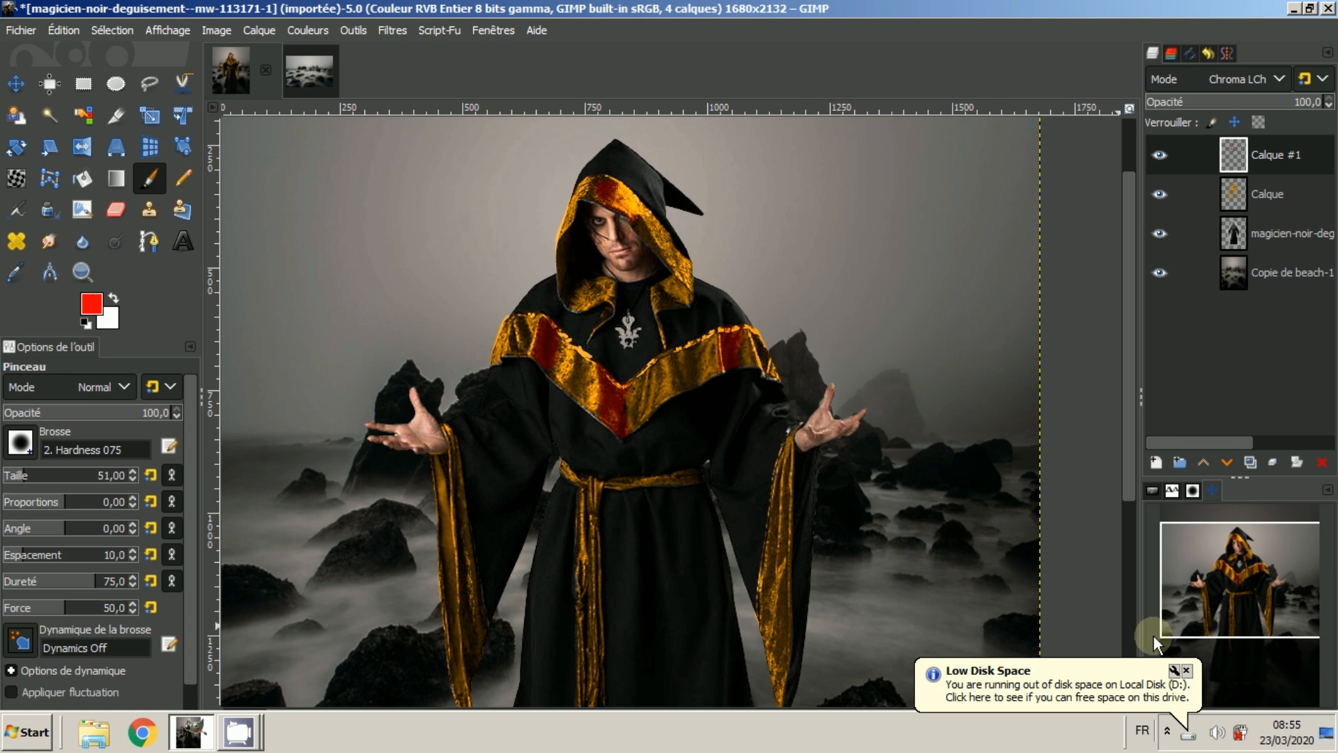
pyautogui.click(1187, 670)
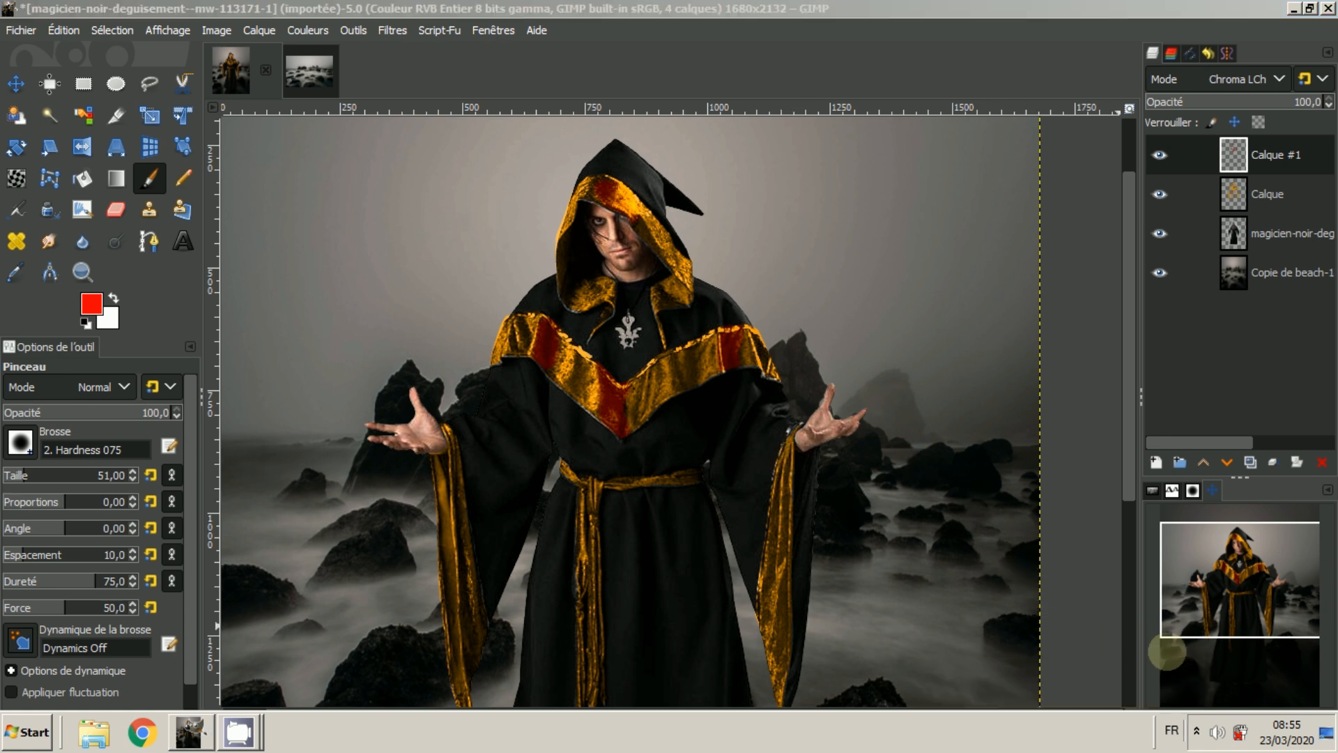
pyautogui.click(782, 476)
pyautogui.moveTo(781, 477); pyautogui.dragTo(752, 600)
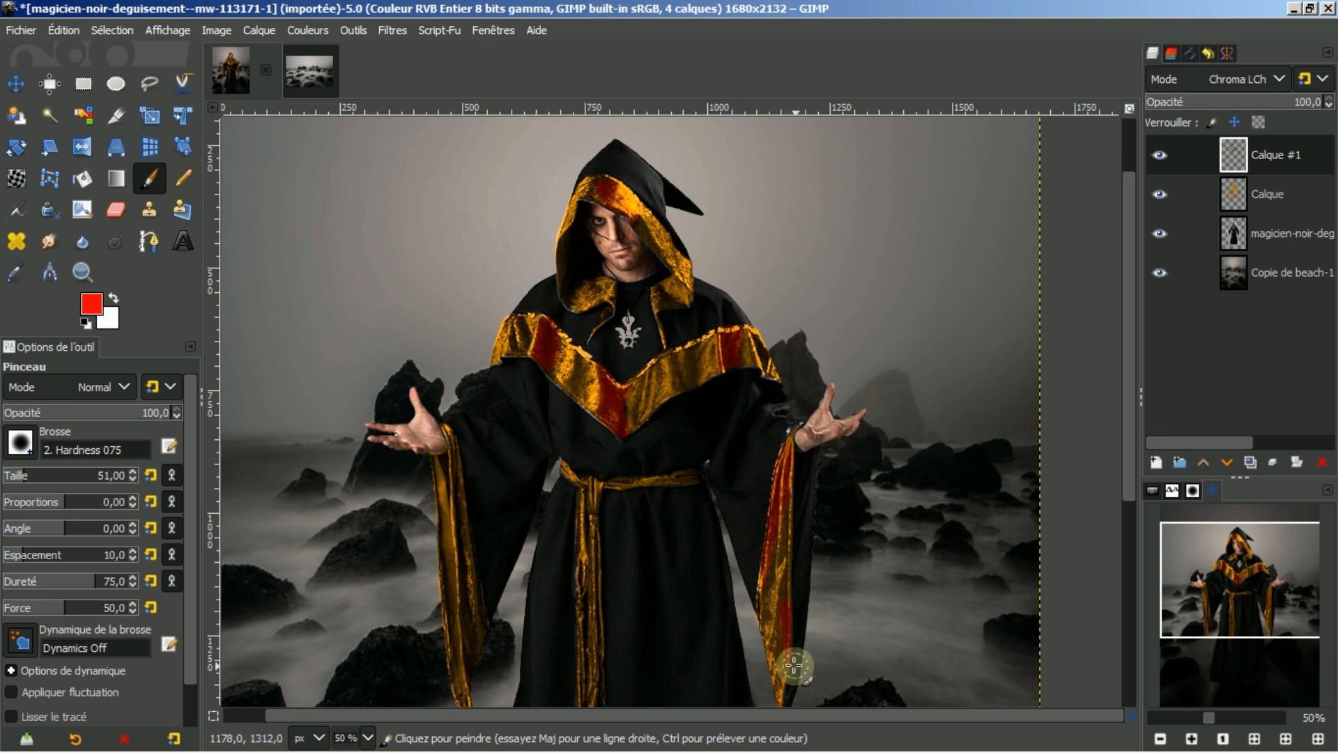
pyautogui.moveTo(456, 452); pyautogui.dragTo(456, 519)
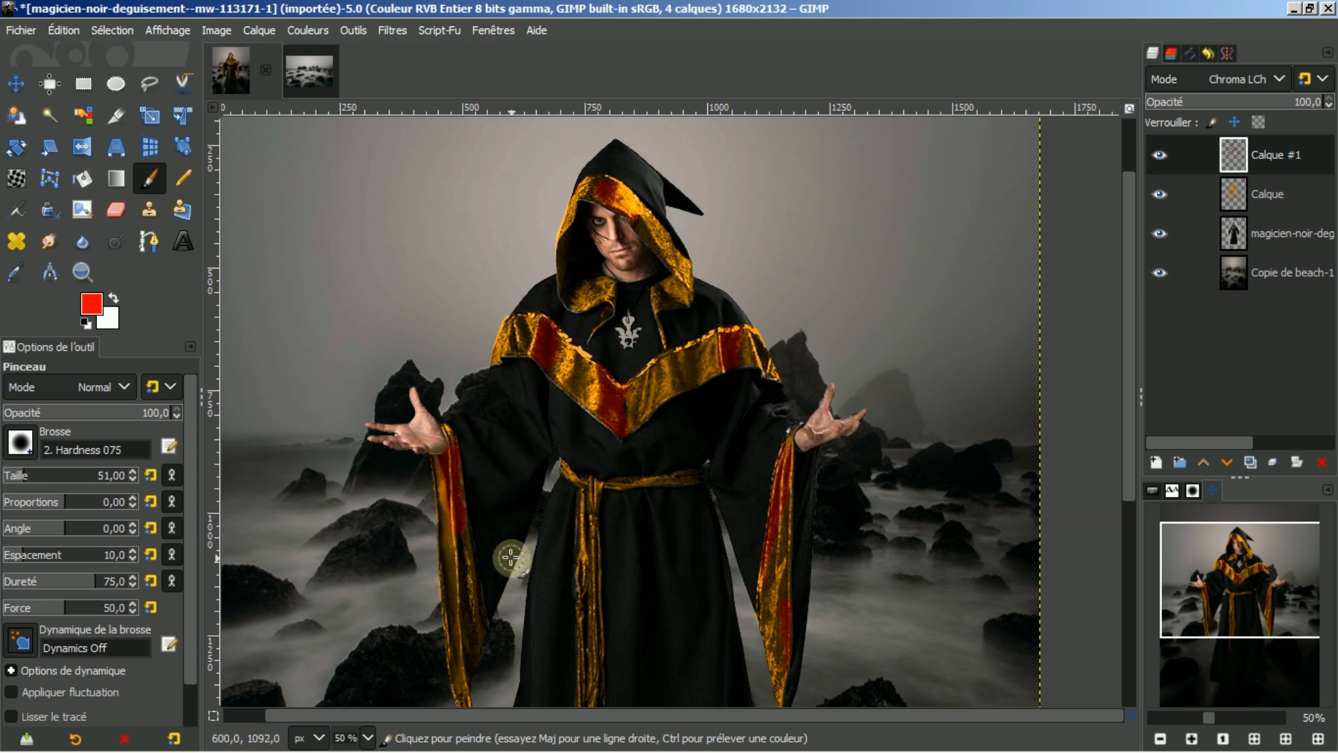
pyautogui.moveTo(584, 524); pyautogui.dragTo(584, 678)
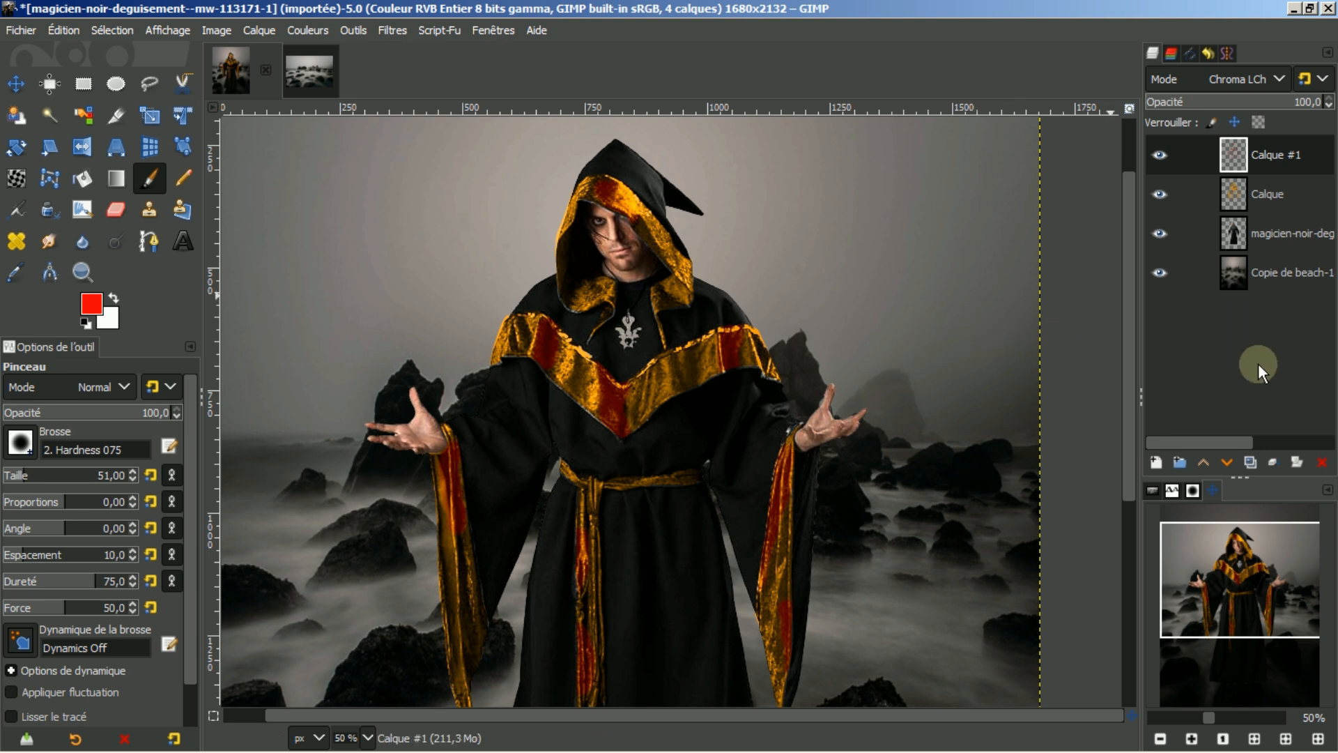
# Step: Add a new transparent 1680 × 2132 px layer in Normal mode above the red patch layer
pyautogui.click(1247, 464)
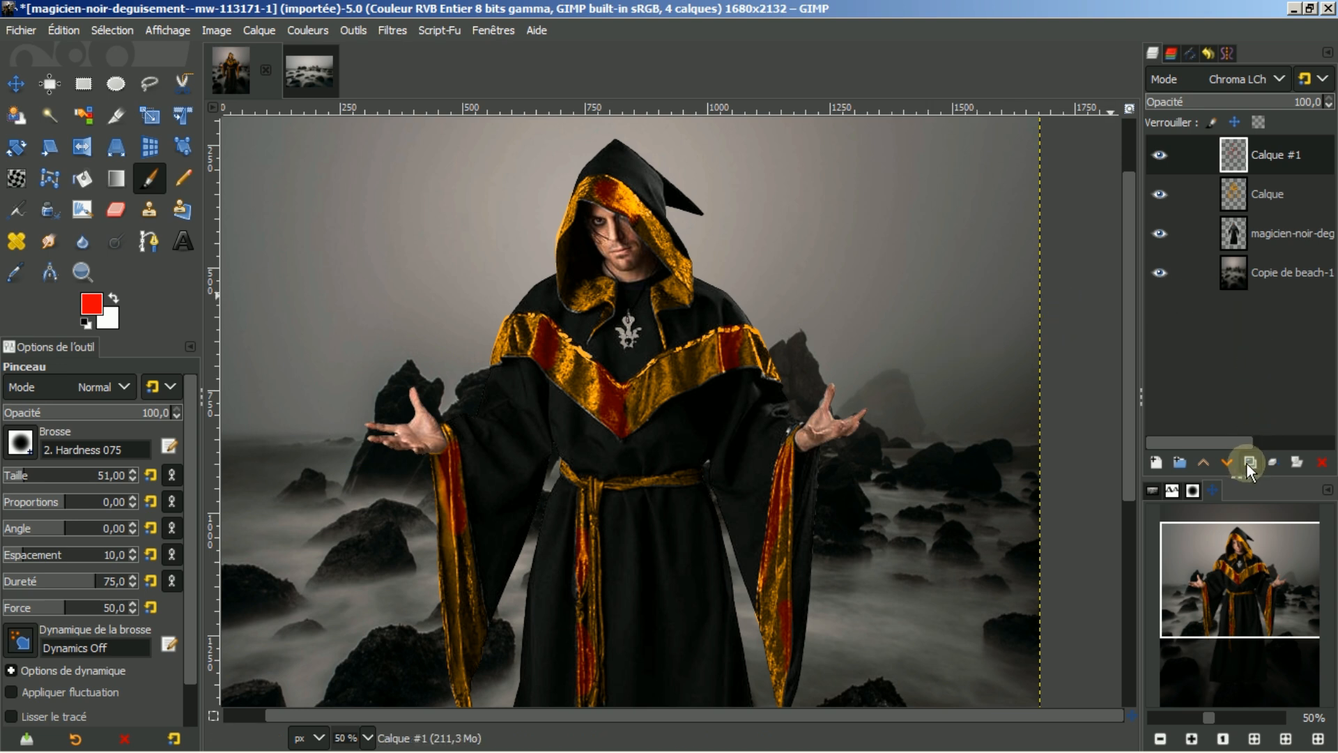
pyautogui.click(1322, 463)
pyautogui.click(1153, 463)
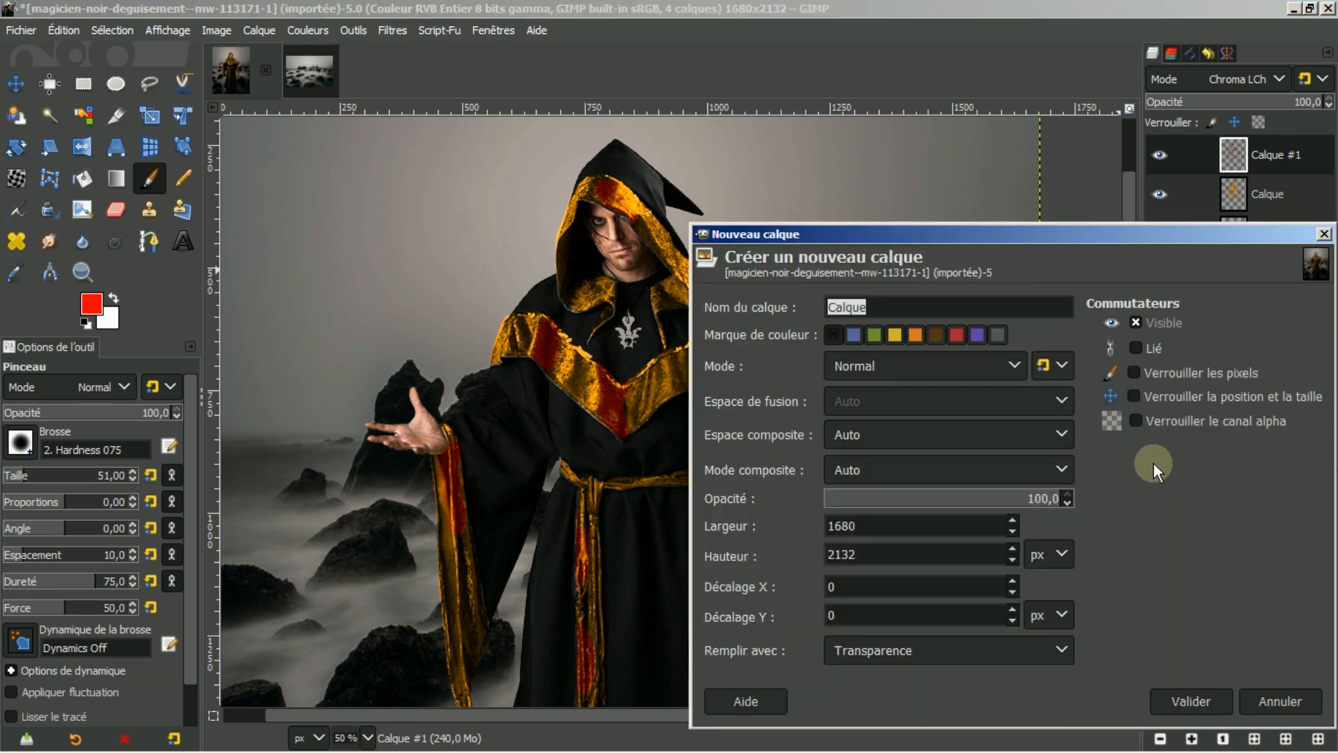
pyautogui.click(1181, 702)
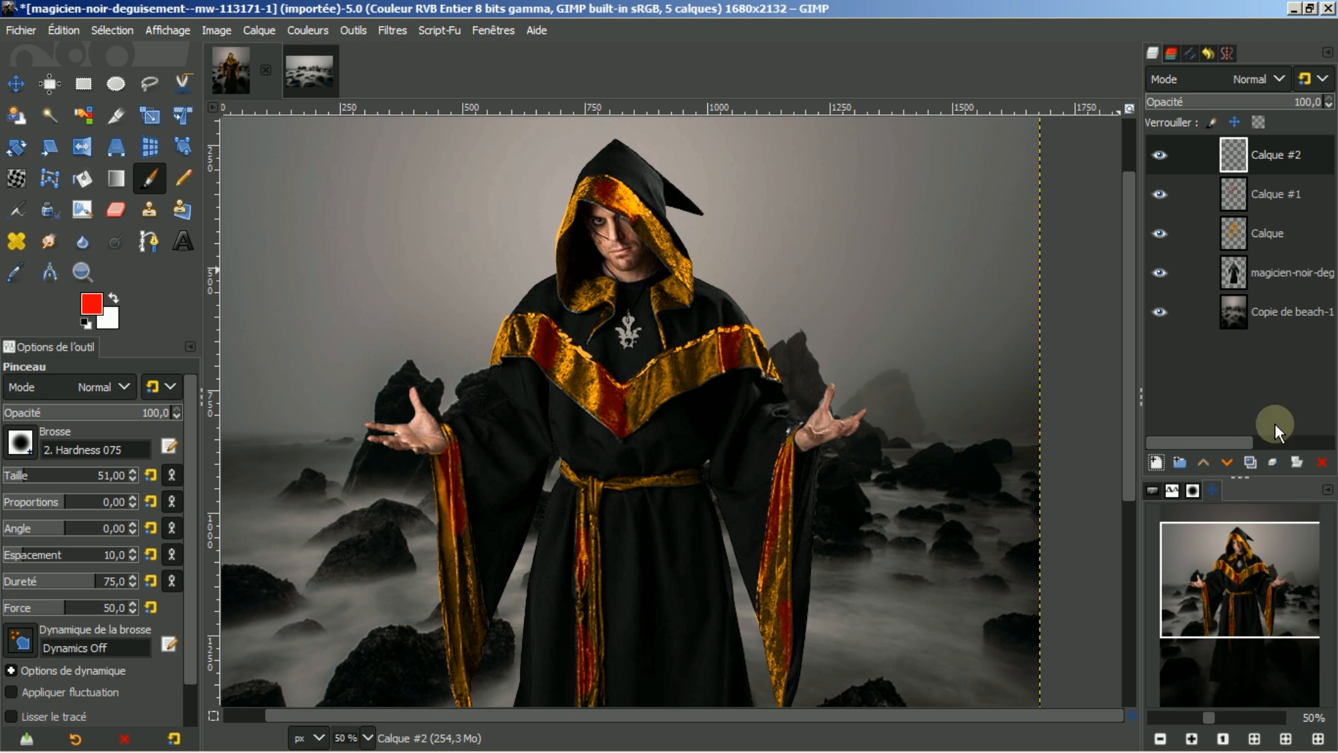
pyautogui.click(390, 32)
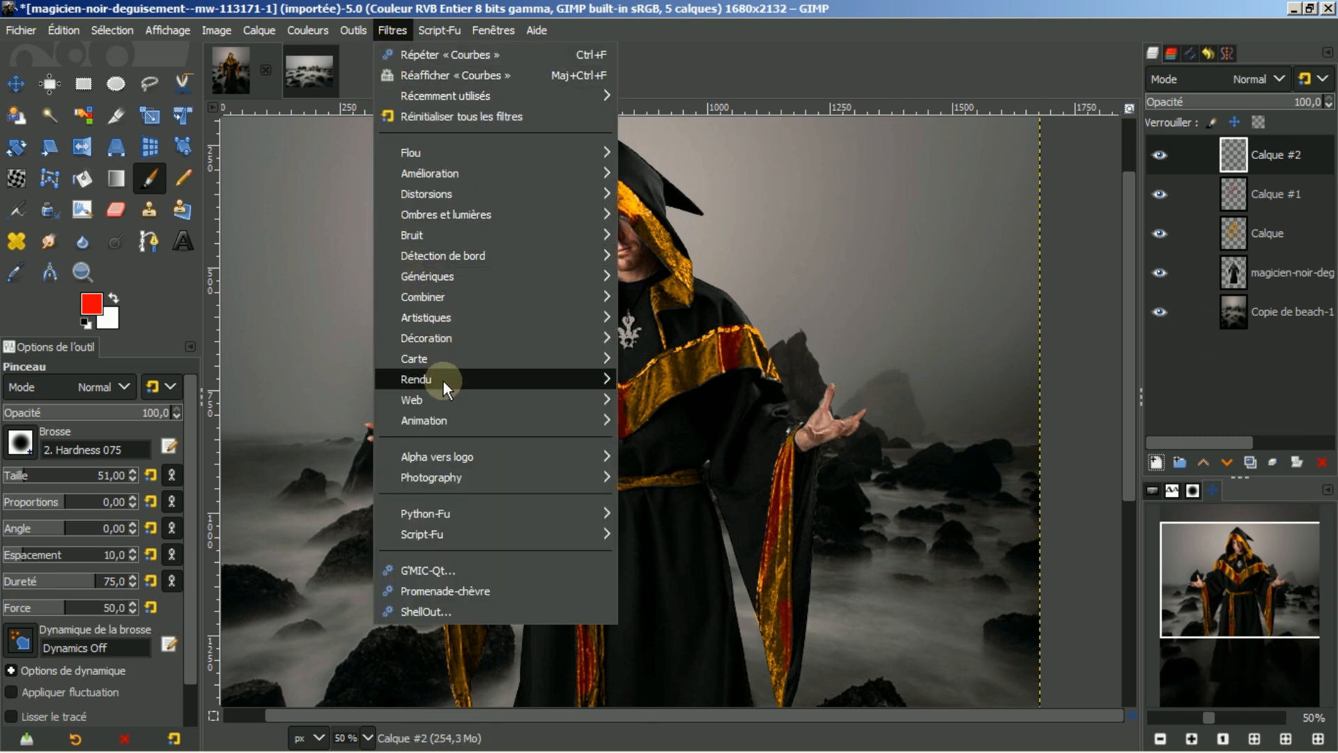
pyautogui.moveTo(452, 381)
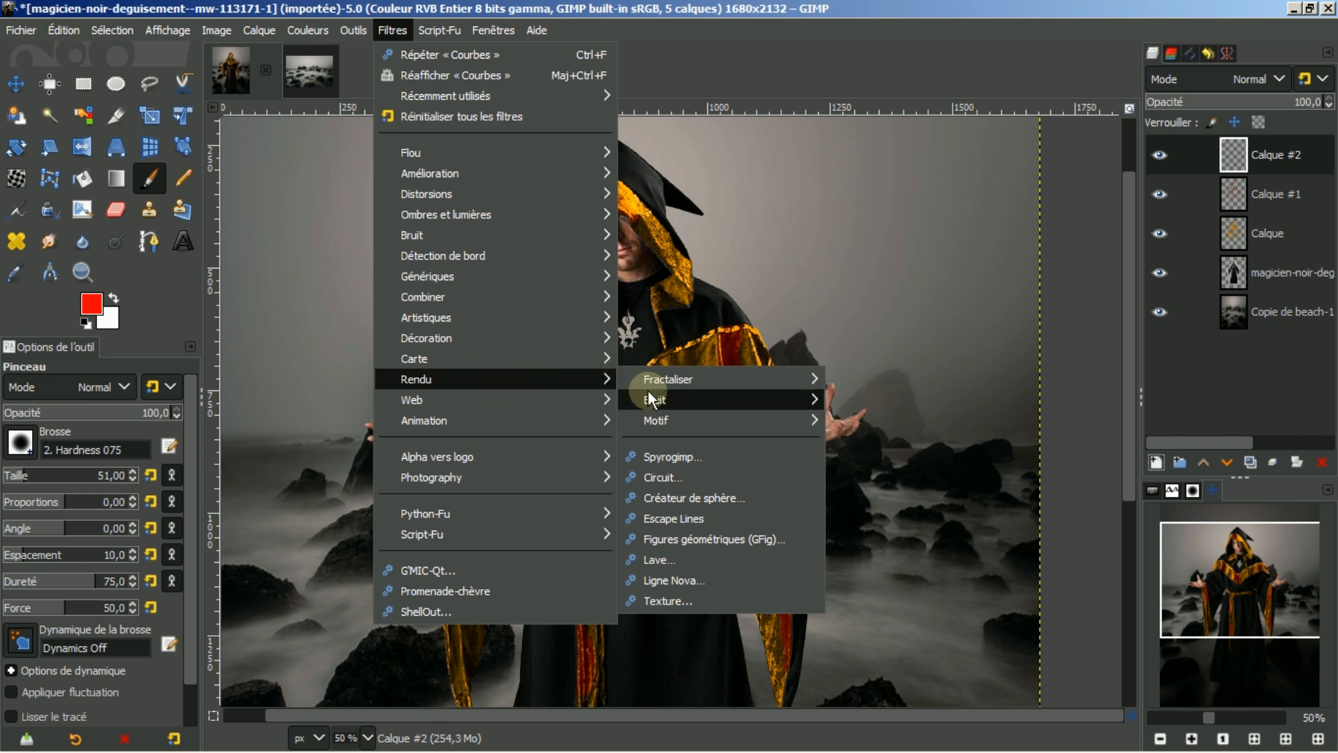
pyautogui.moveTo(647, 397)
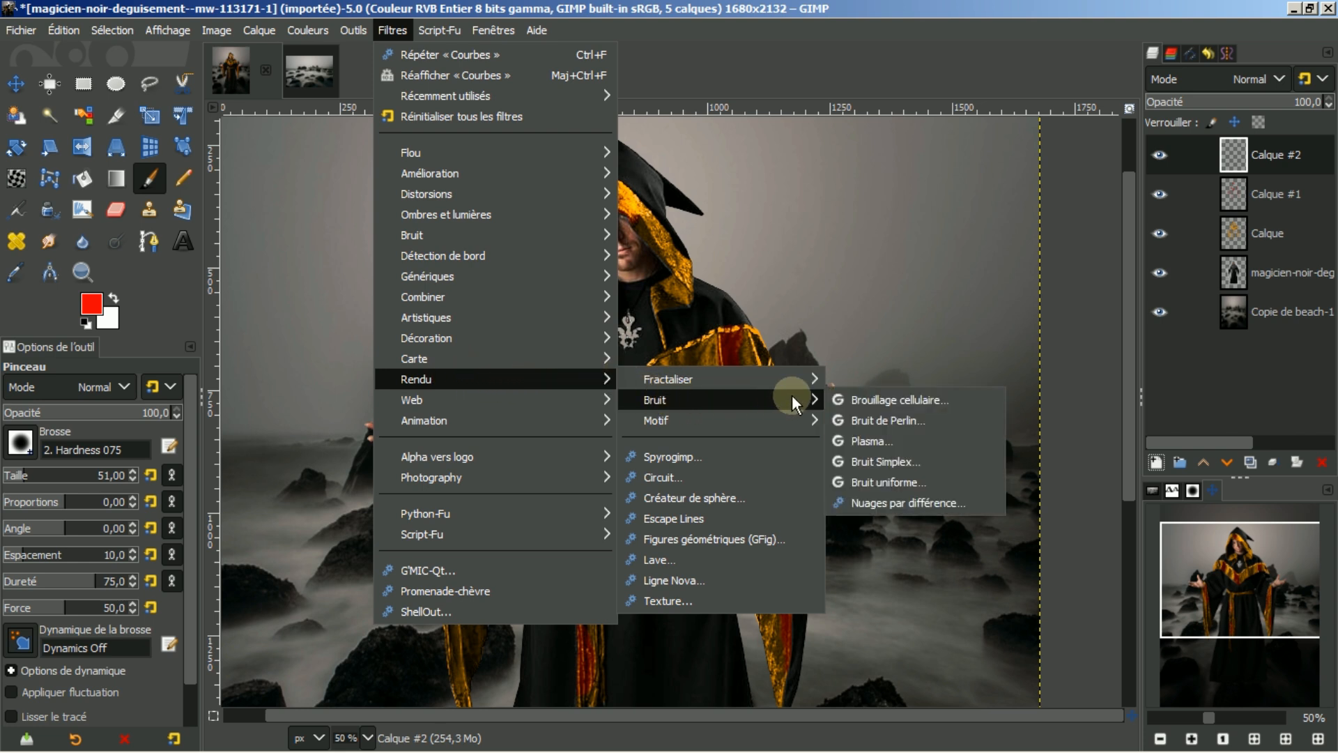
pyautogui.click(847, 438)
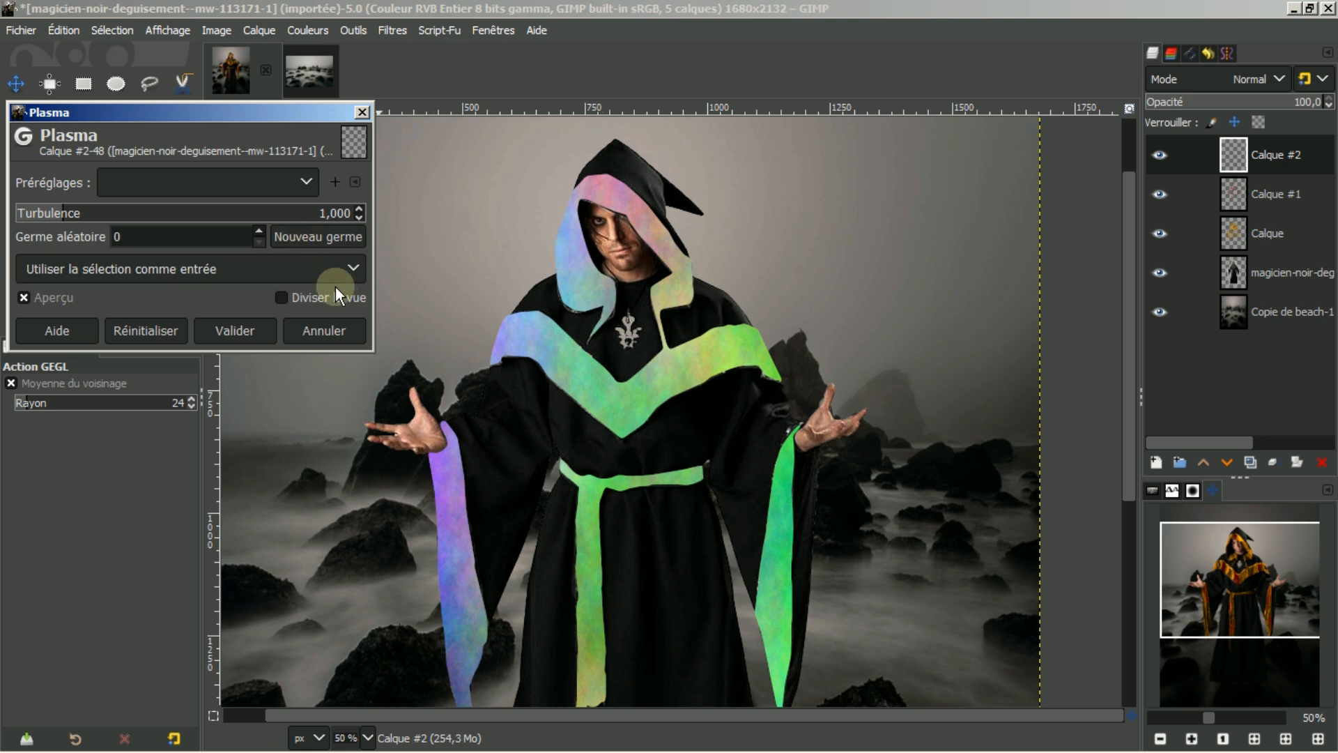
pyautogui.click(320, 333)
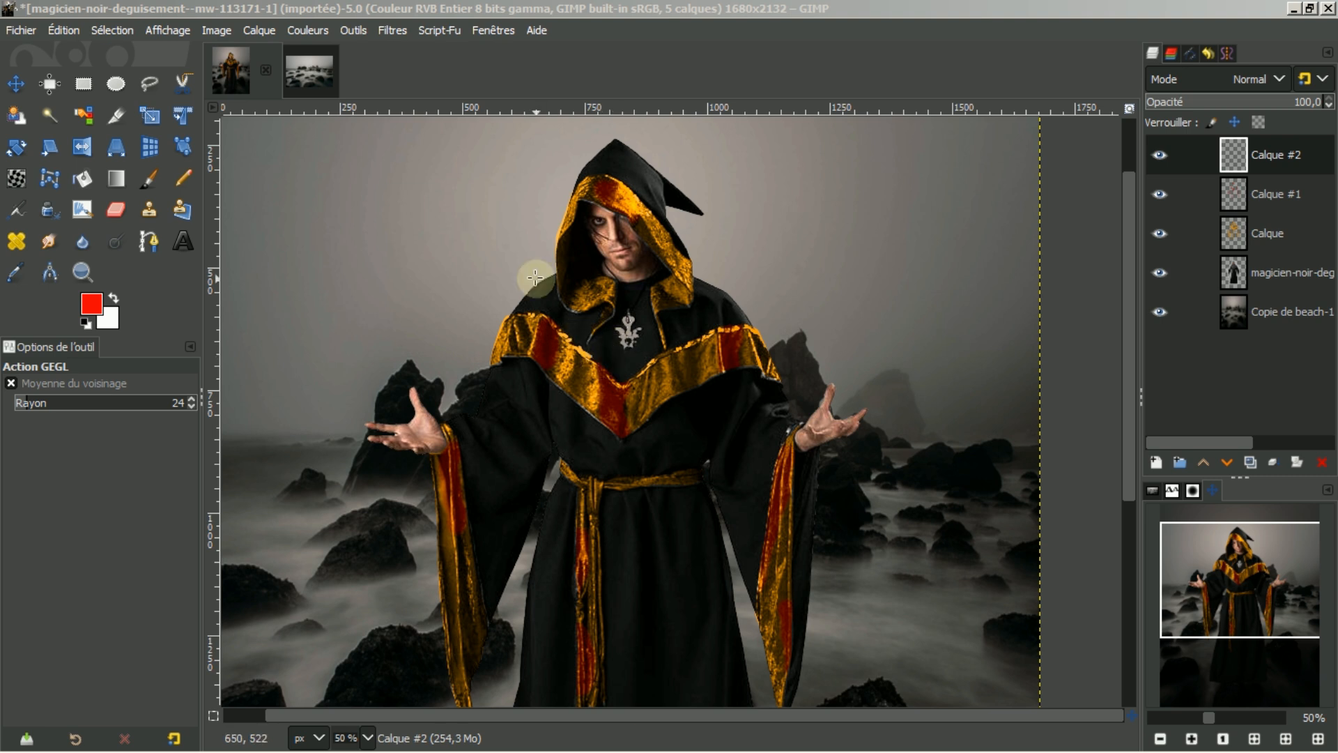
# Step: Clear the current selection and turn on the display of selection outlines
pyautogui.click(115, 29)
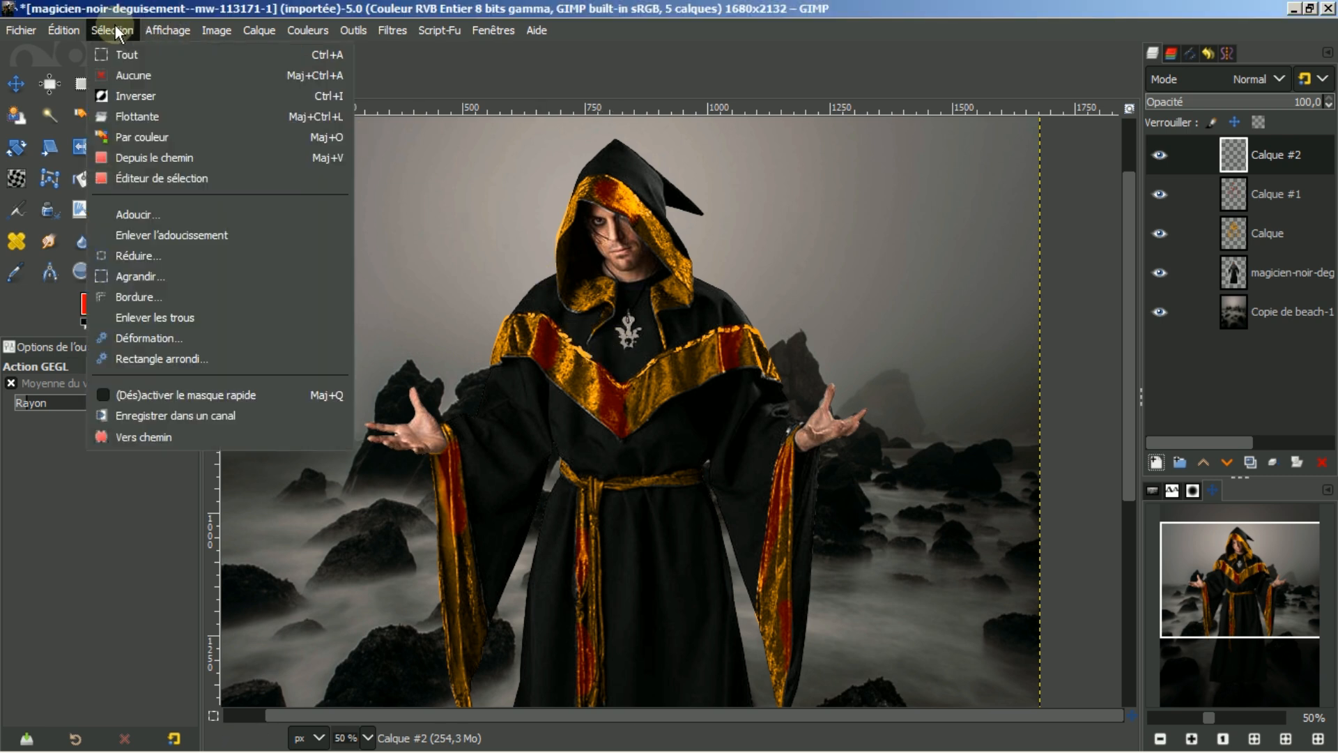
pyautogui.click(123, 73)
pyautogui.click(169, 32)
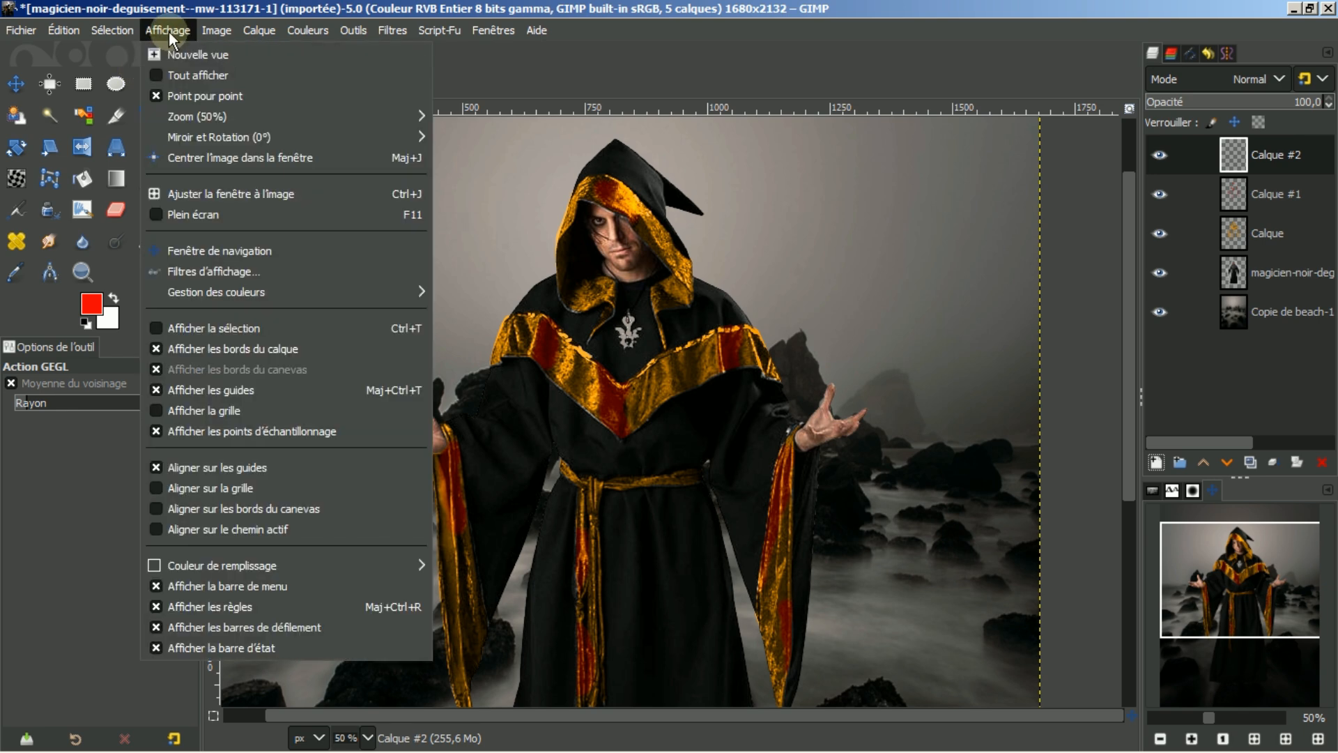
pyautogui.click(157, 327)
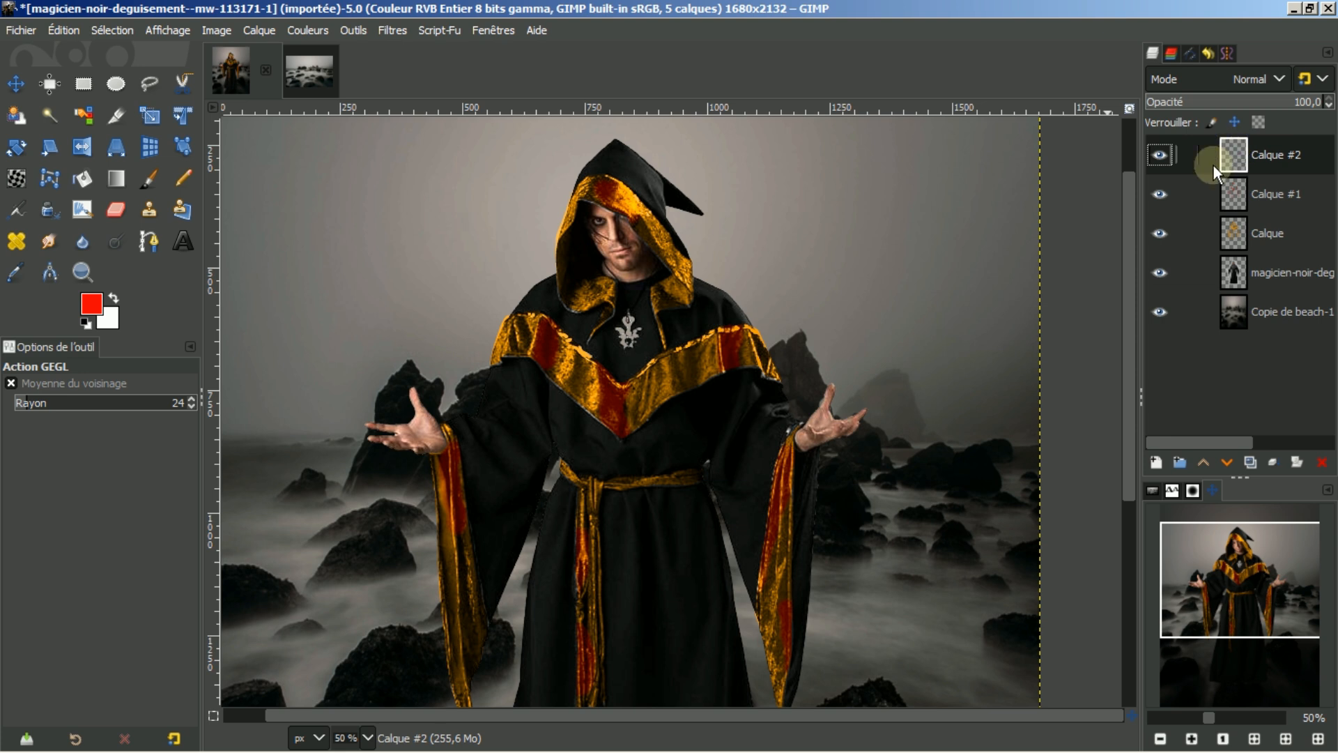
pyautogui.click(391, 31)
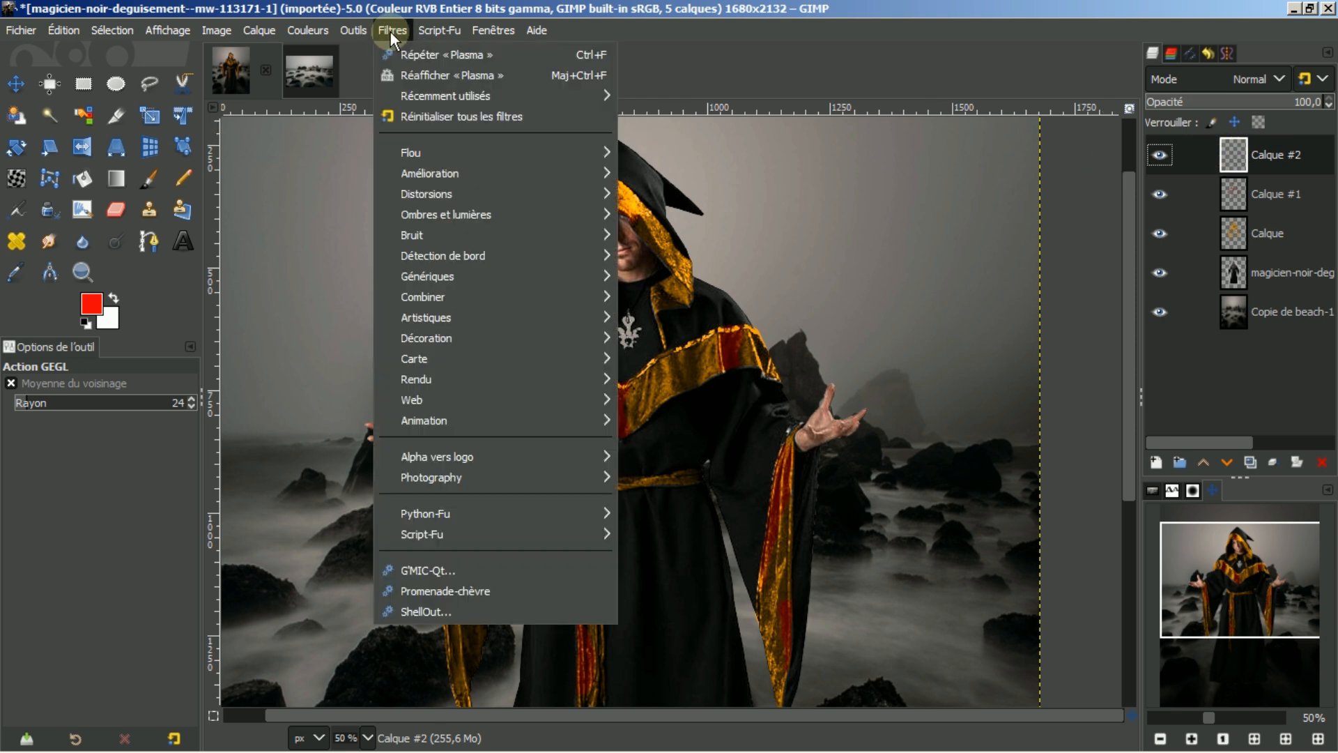
pyautogui.click(416, 75)
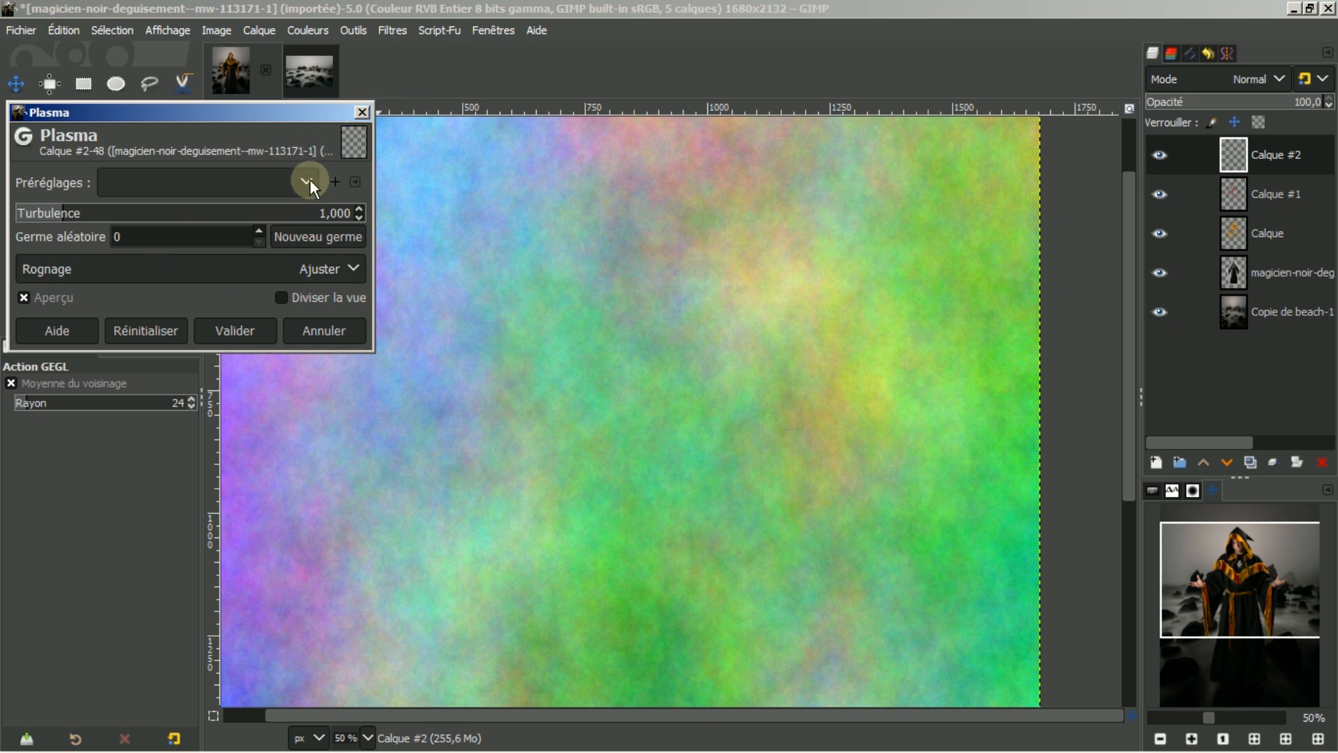
pyautogui.click(310, 179)
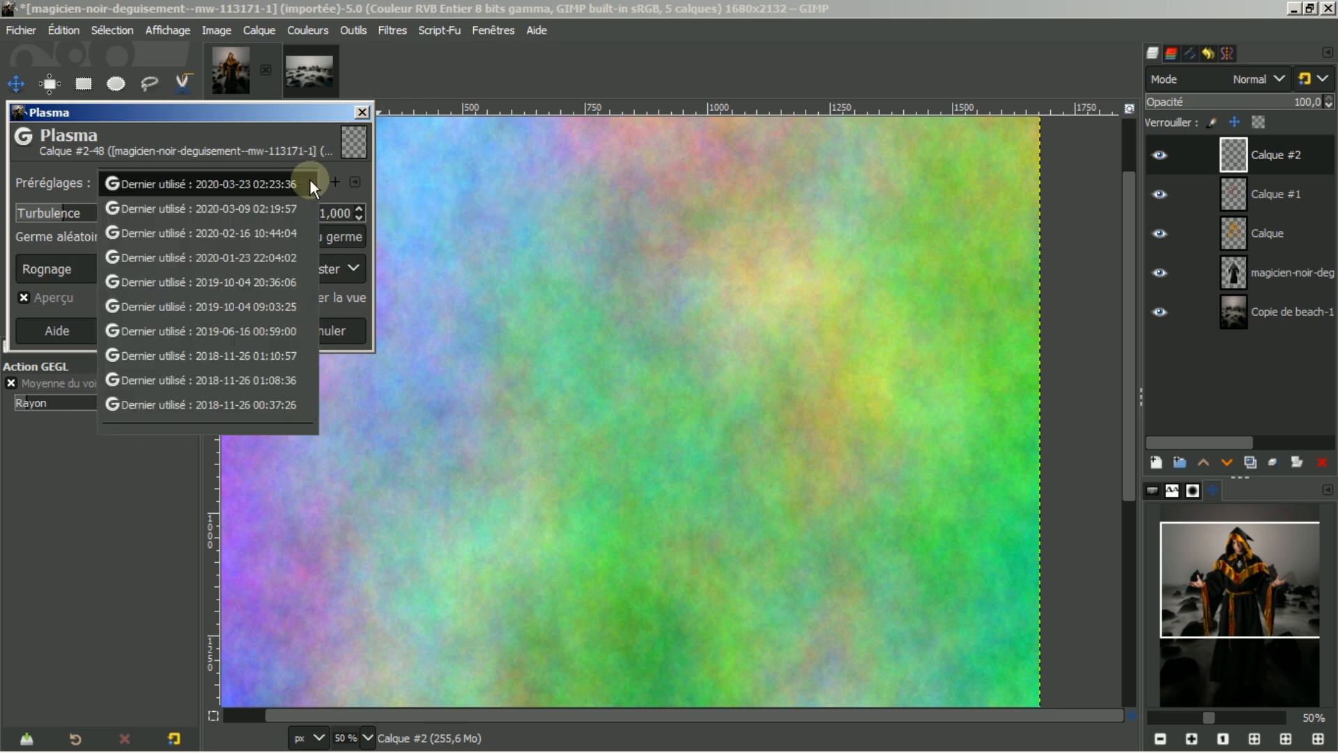
pyautogui.click(249, 184)
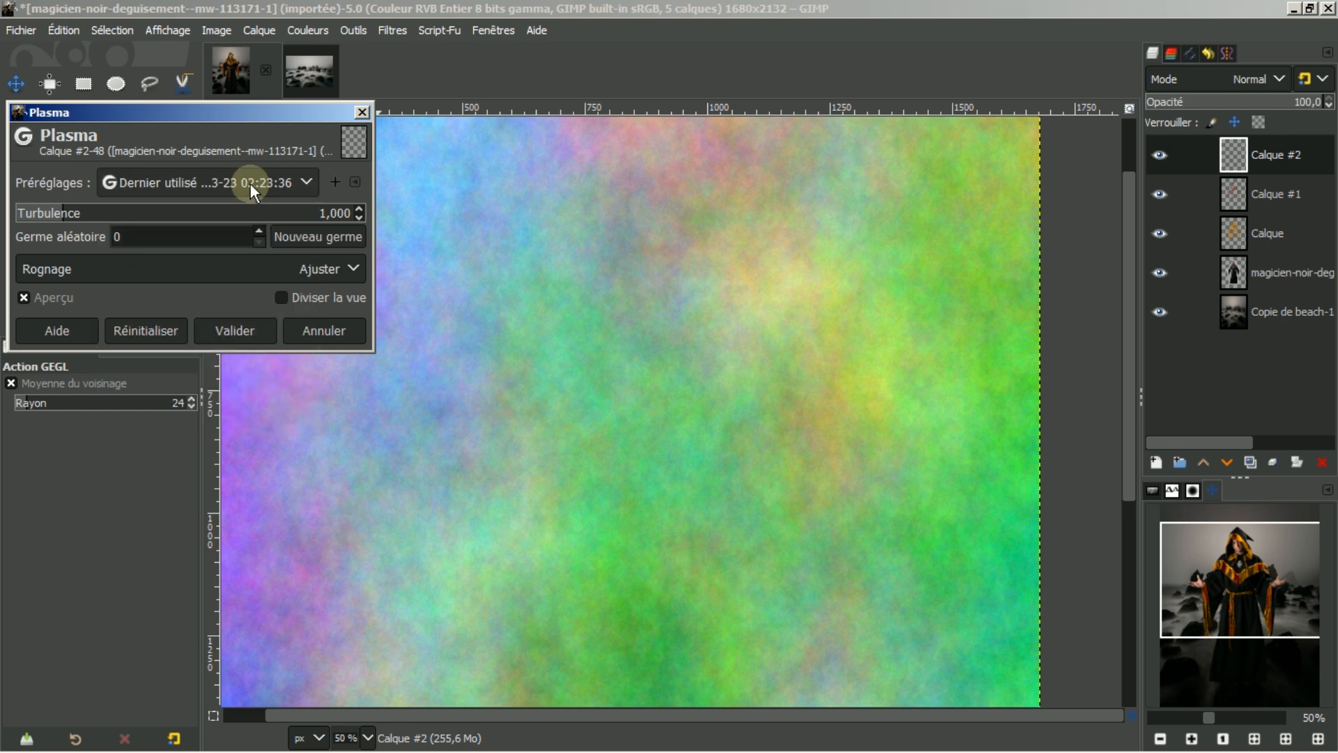
pyautogui.click(253, 327)
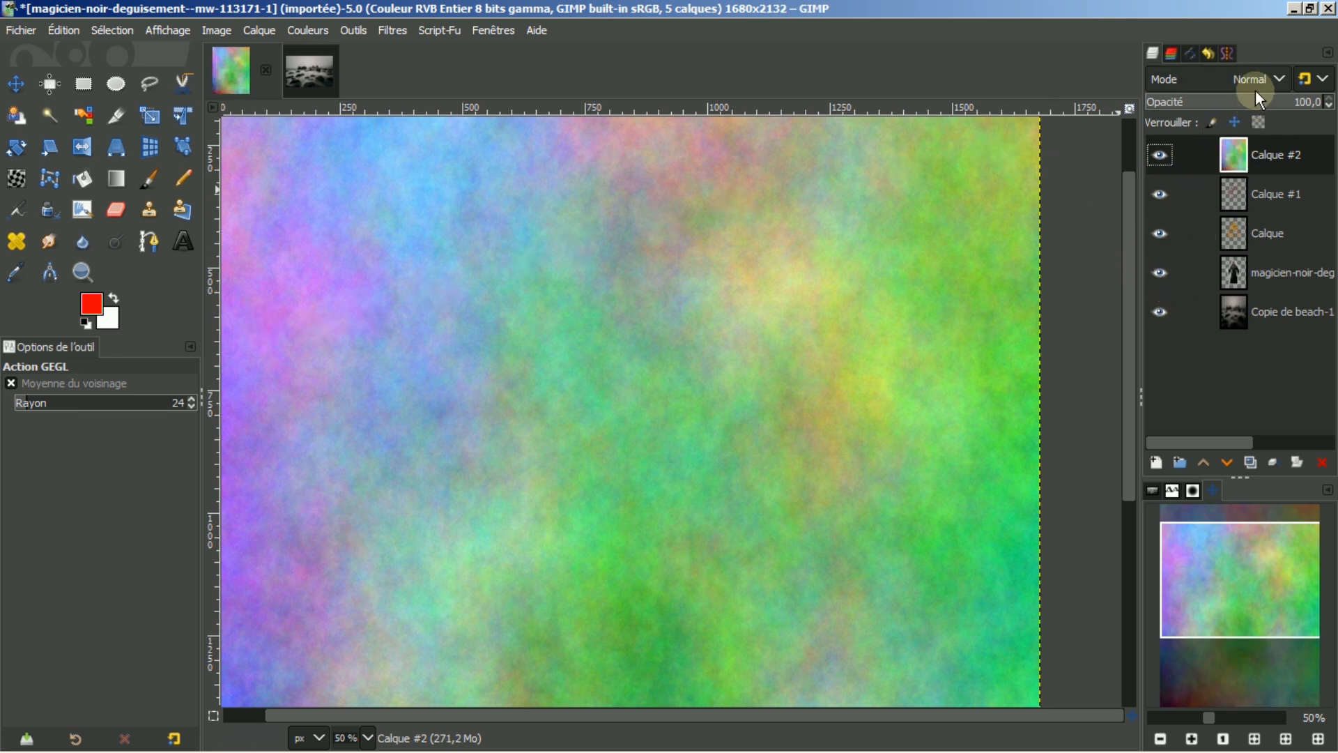
# Step: Set the plasma layer's blend mode to Superposer and lower it two positions, directly above the magician layer
pyautogui.click(1281, 80)
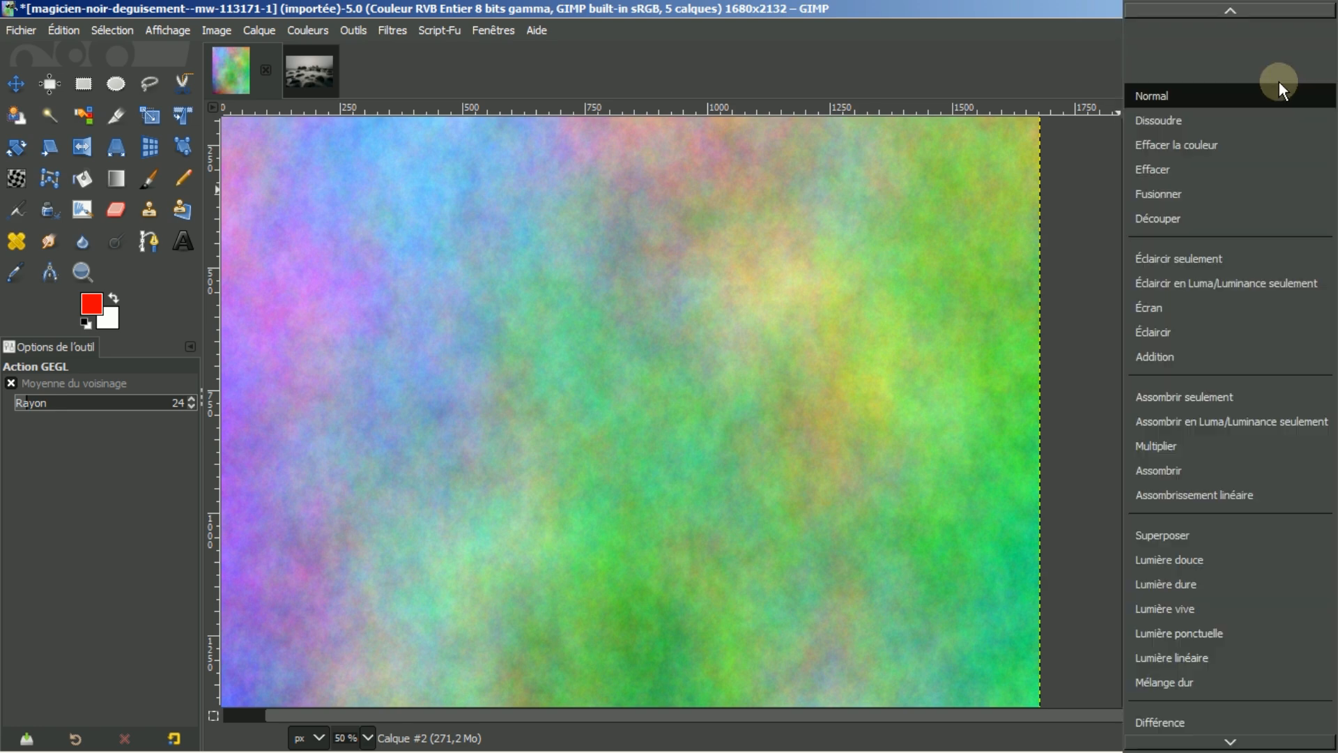
pyautogui.click(1161, 536)
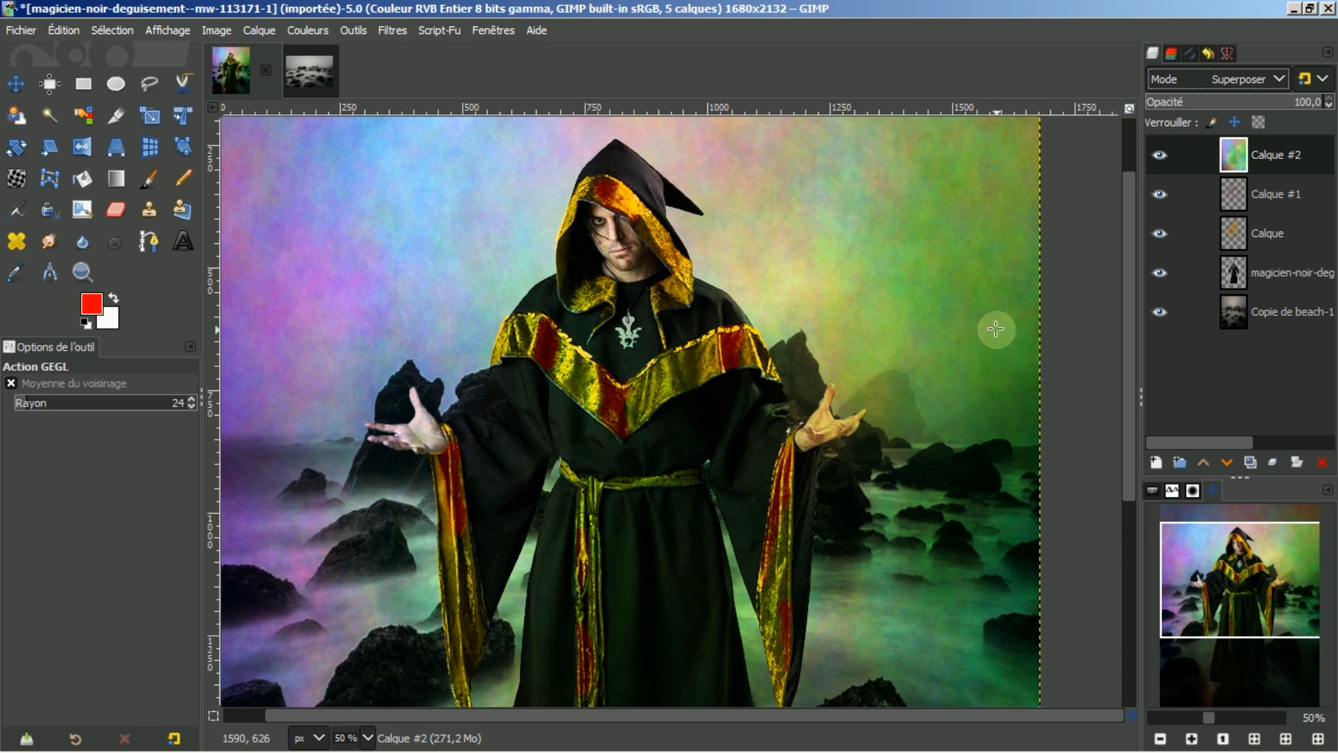
pyautogui.press('-')
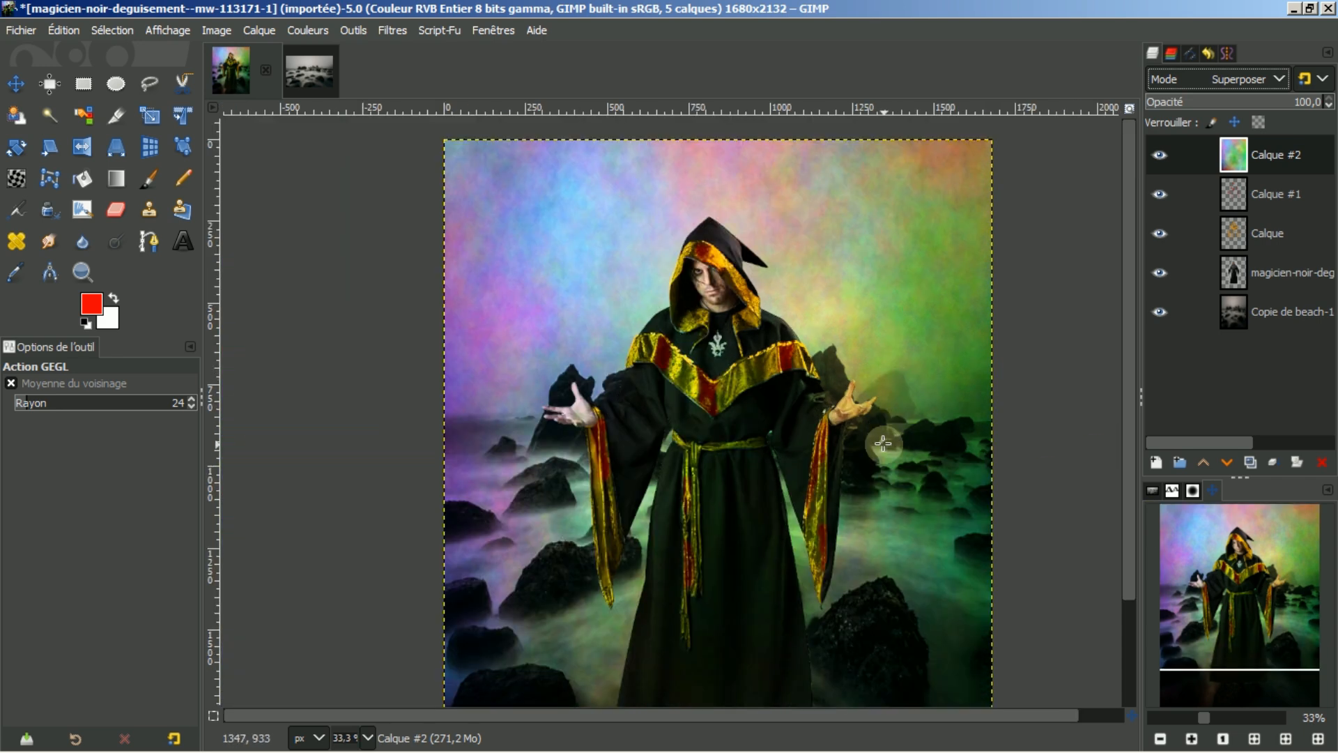
pyautogui.moveTo(719, 716); pyautogui.dragTo(752, 721)
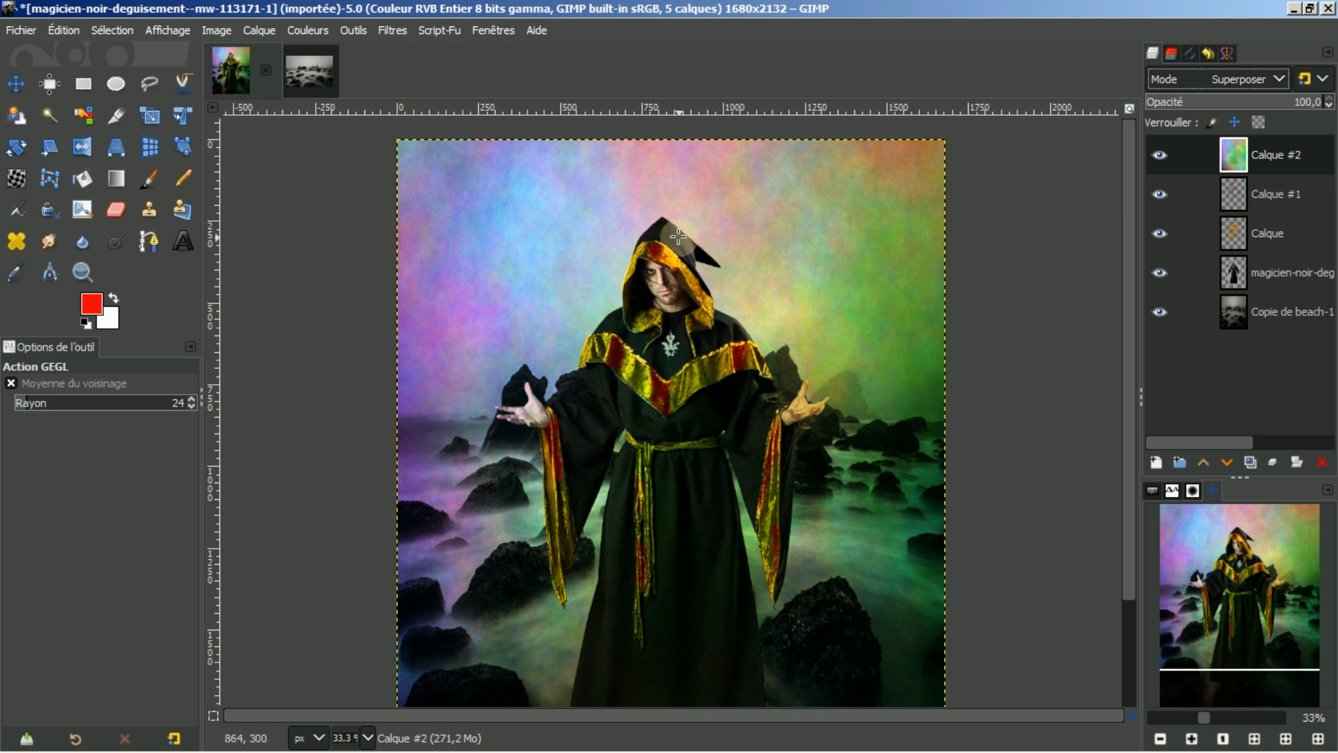
pyautogui.click(1227, 461)
pyautogui.click(1227, 462)
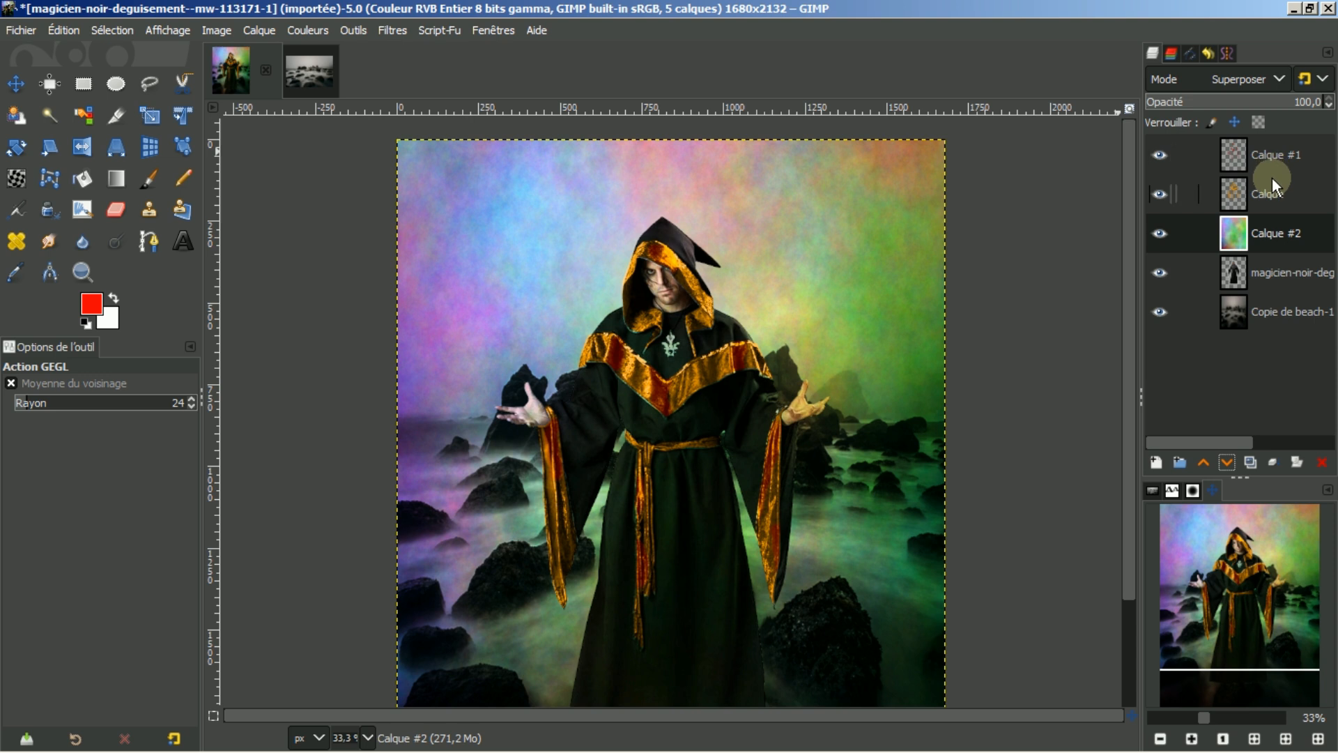
# Step: Create a transparent 1680 × 2132 px layer in Normal mode at the top of the stack, above Calque #1
pyautogui.click(1278, 154)
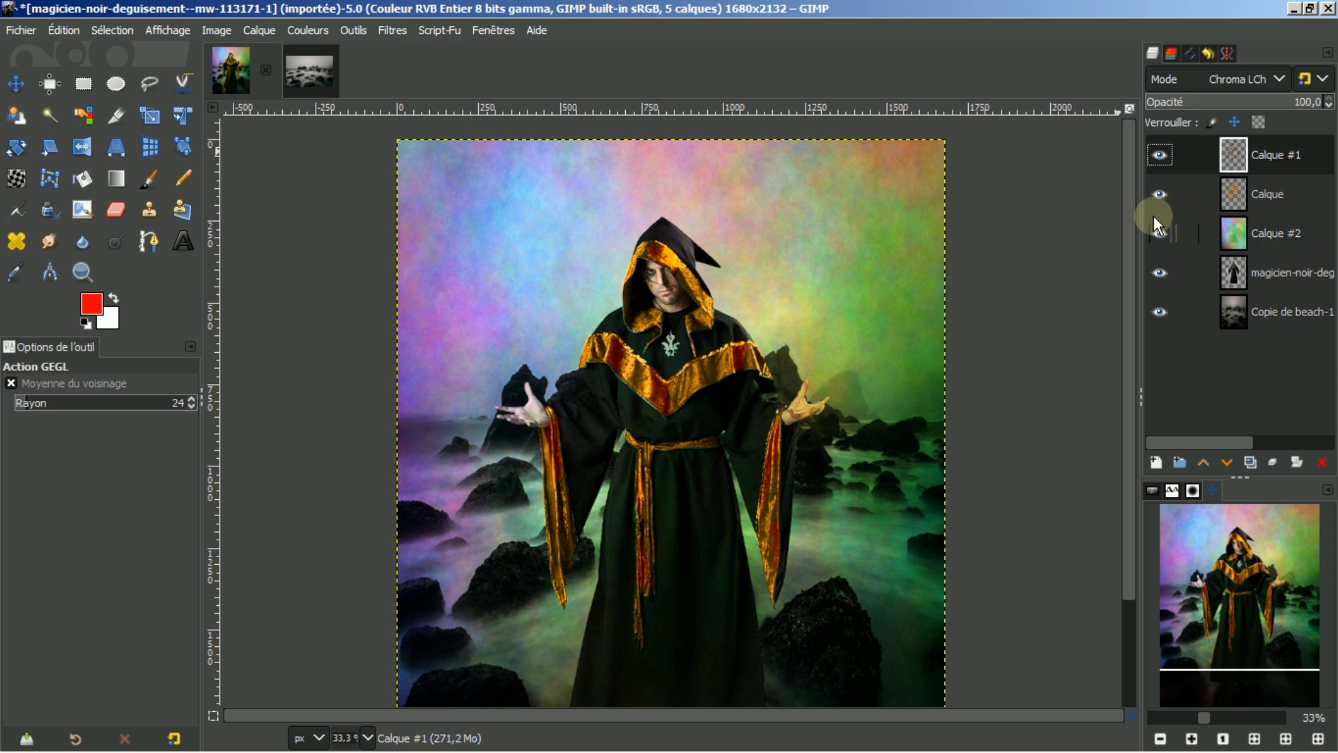
pyautogui.click(1155, 460)
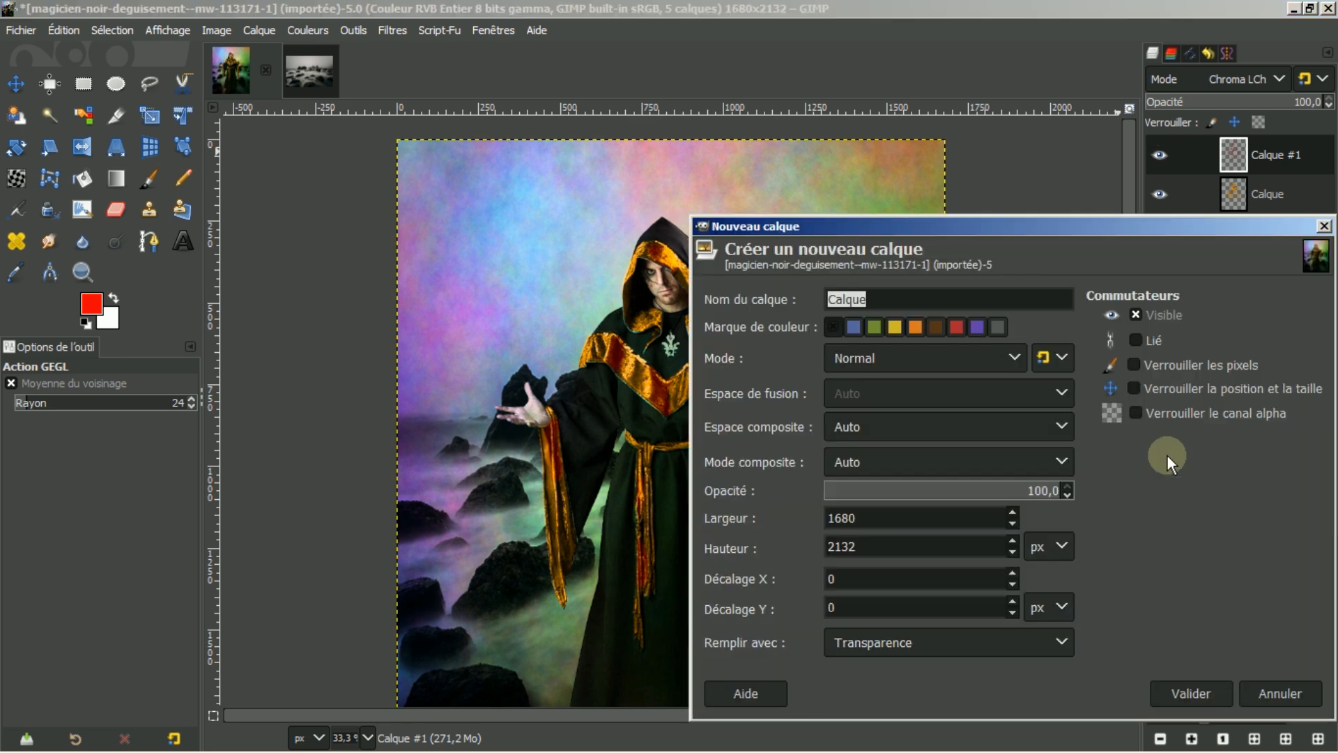
pyautogui.click(1181, 693)
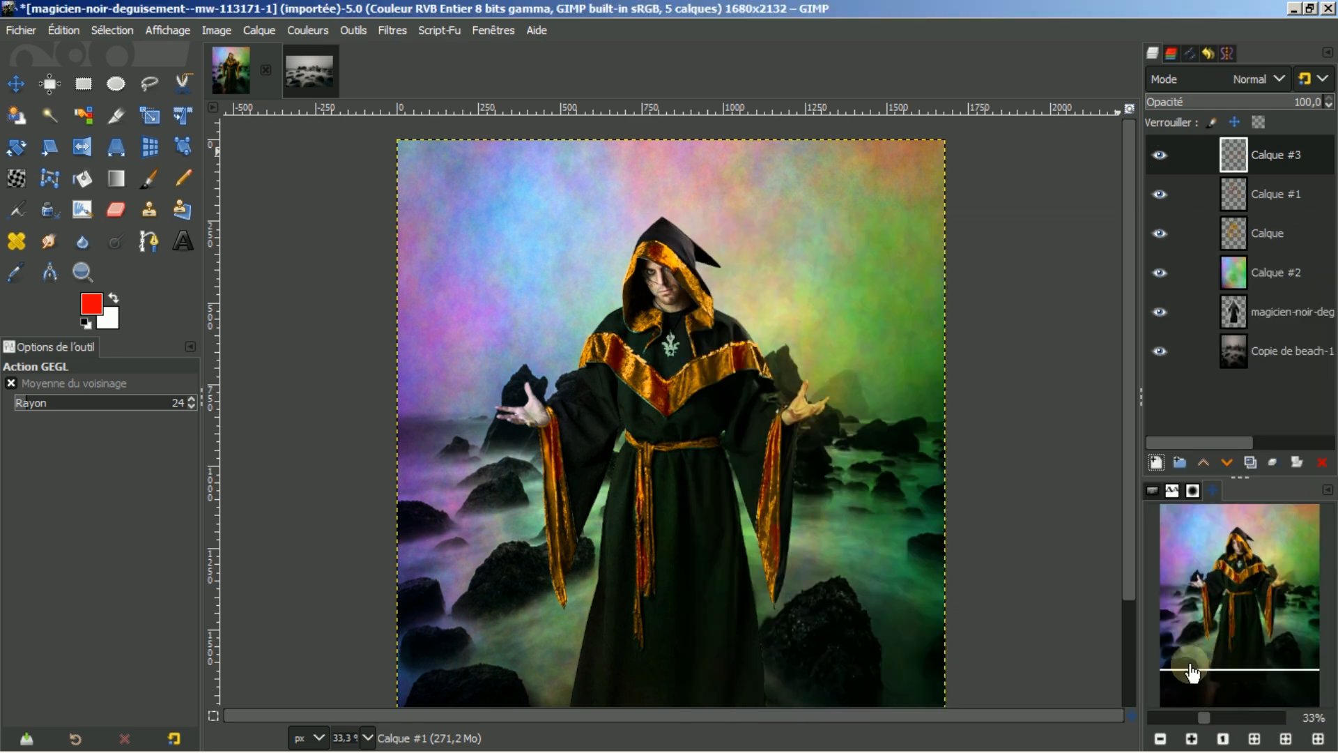
# Step: Make white the foreground colour for the Paintbrush and set the new top layer's blend mode to Superposer
pyautogui.click(114, 304)
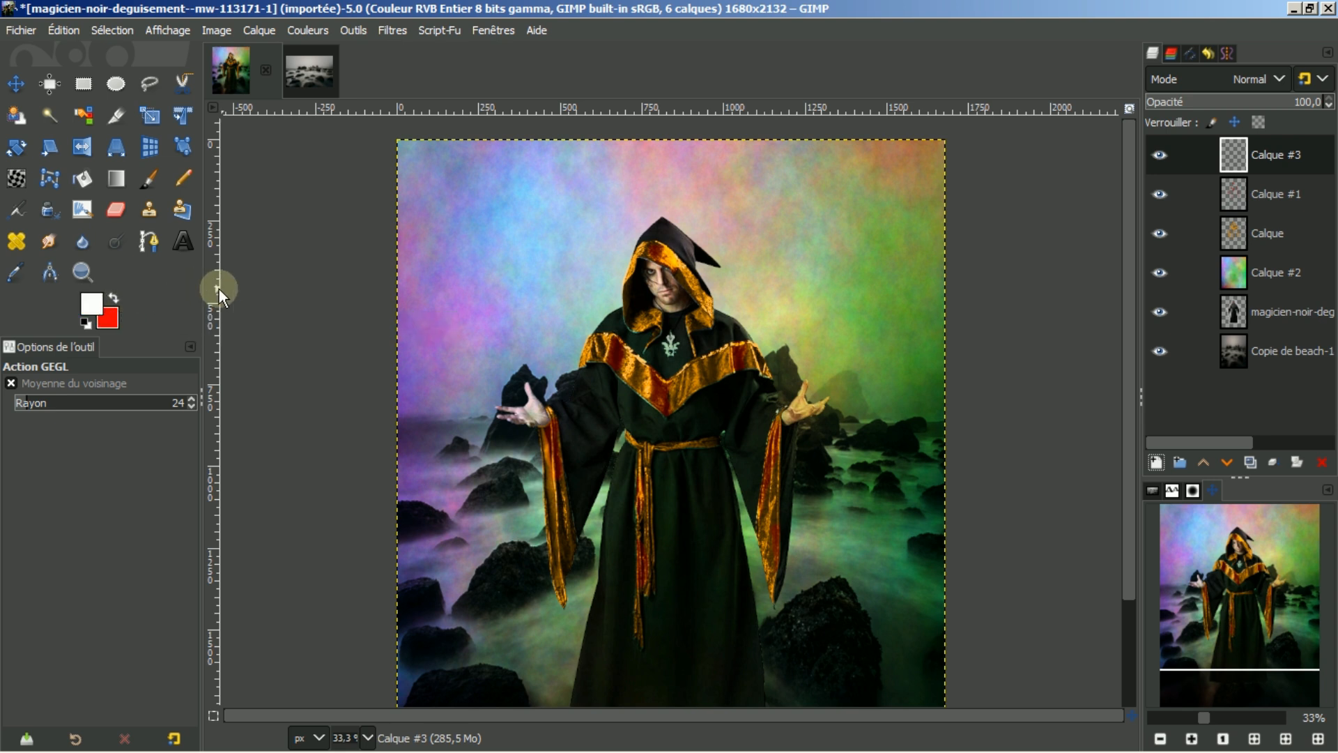
pyautogui.click(152, 180)
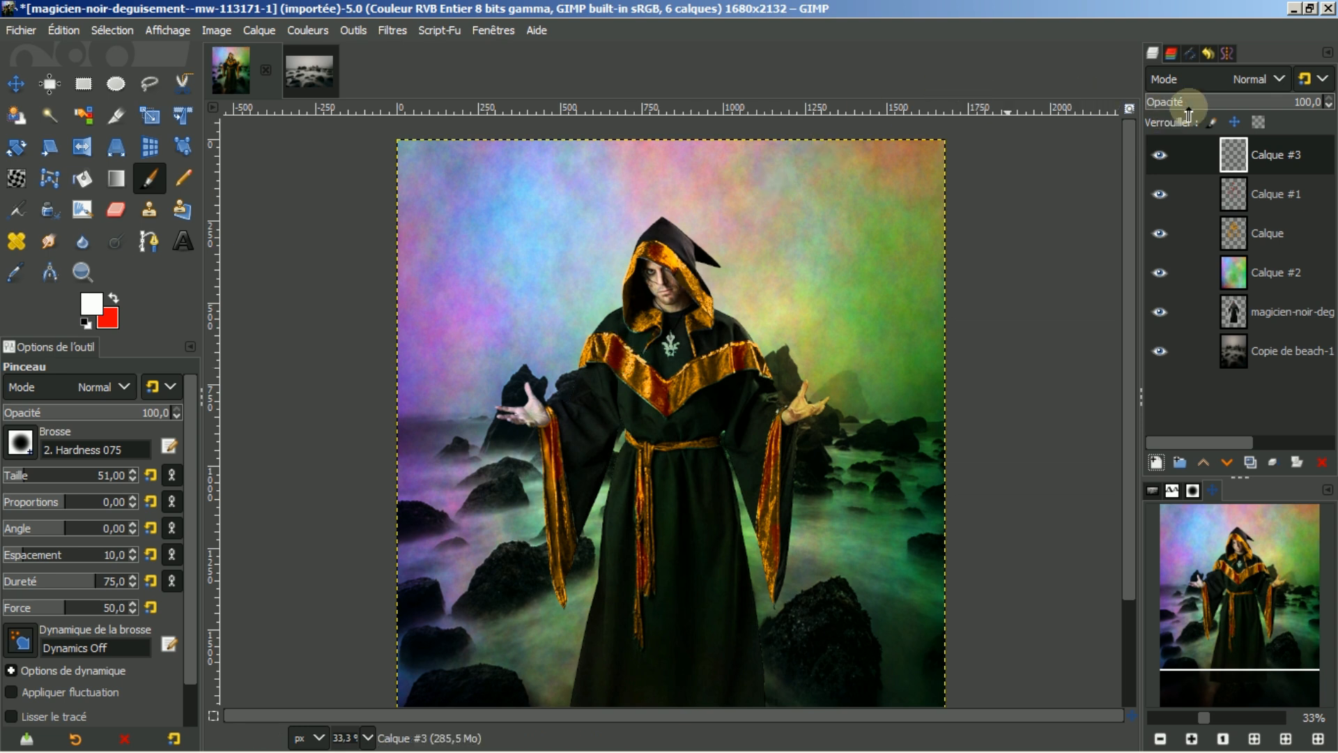
pyautogui.click(1279, 79)
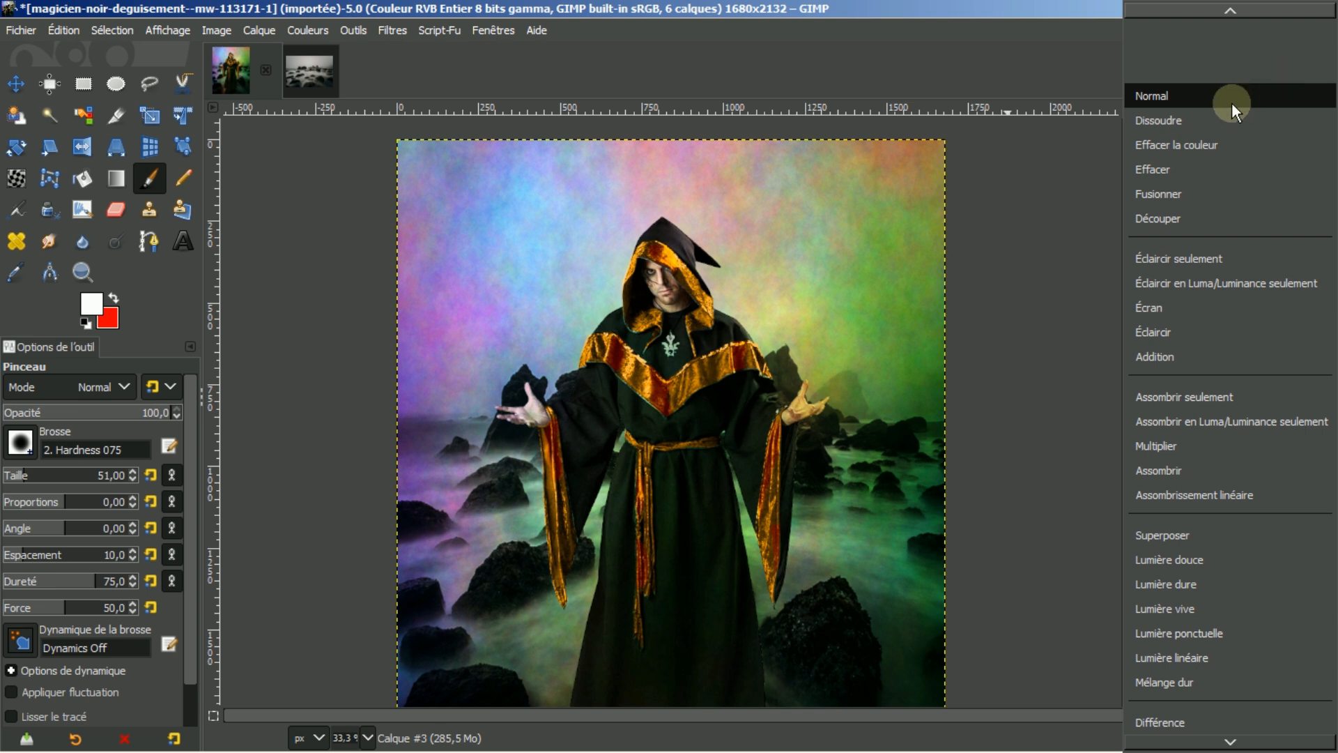
pyautogui.click(1157, 534)
# Step: Brighten the chest band, hood trim, both sleeve trims and hanging belt with white strokes of the 51 px Hardness 075 brush
pyautogui.click(617, 355)
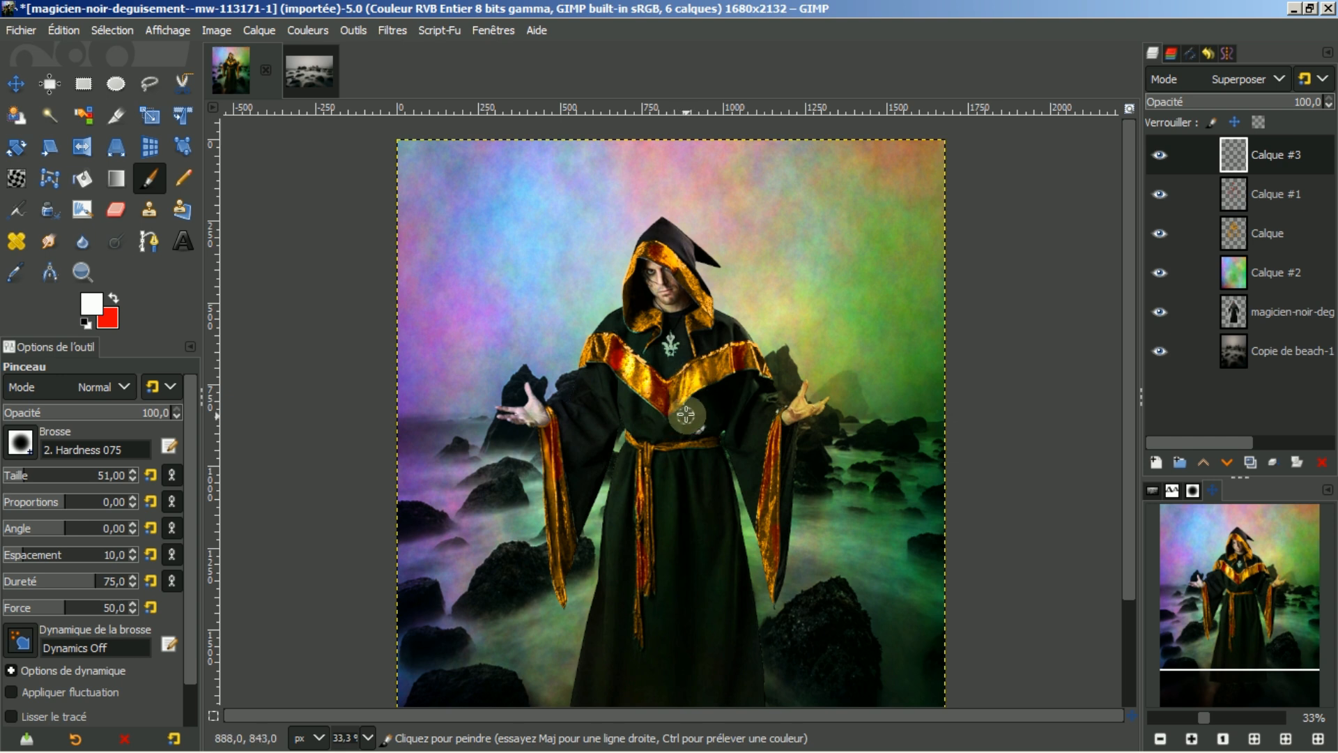
pyautogui.moveTo(656, 249); pyautogui.dragTo(683, 272)
pyautogui.moveTo(550, 427); pyautogui.dragTo(570, 527)
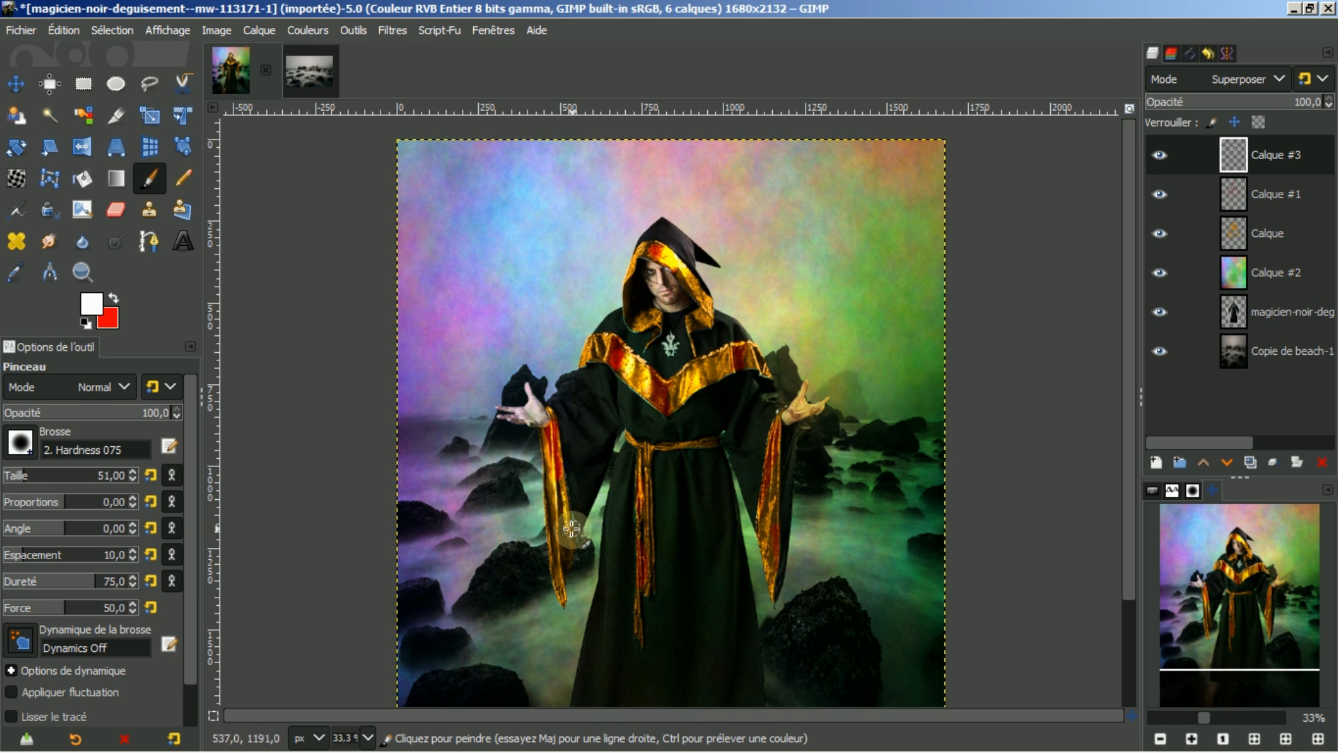
pyautogui.moveTo(645, 481); pyautogui.dragTo(642, 568)
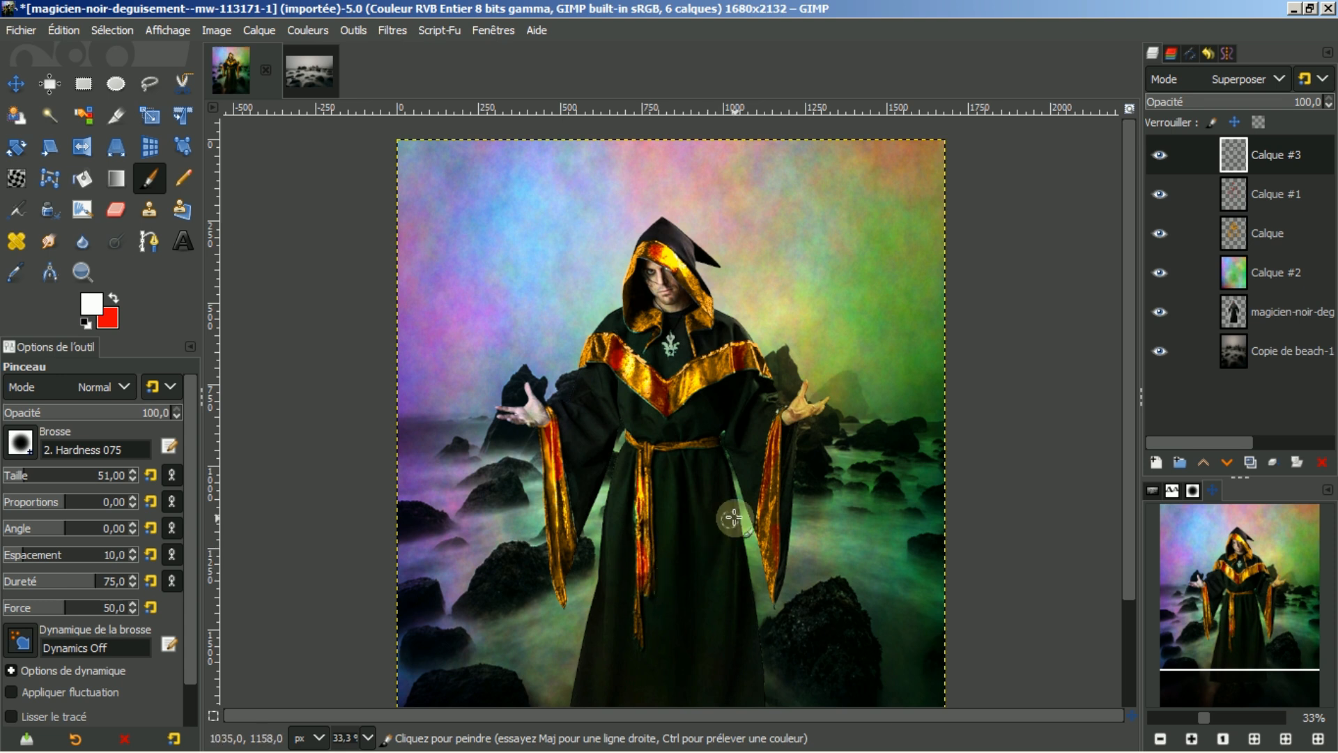
pyautogui.moveTo(781, 434); pyautogui.dragTo(771, 528)
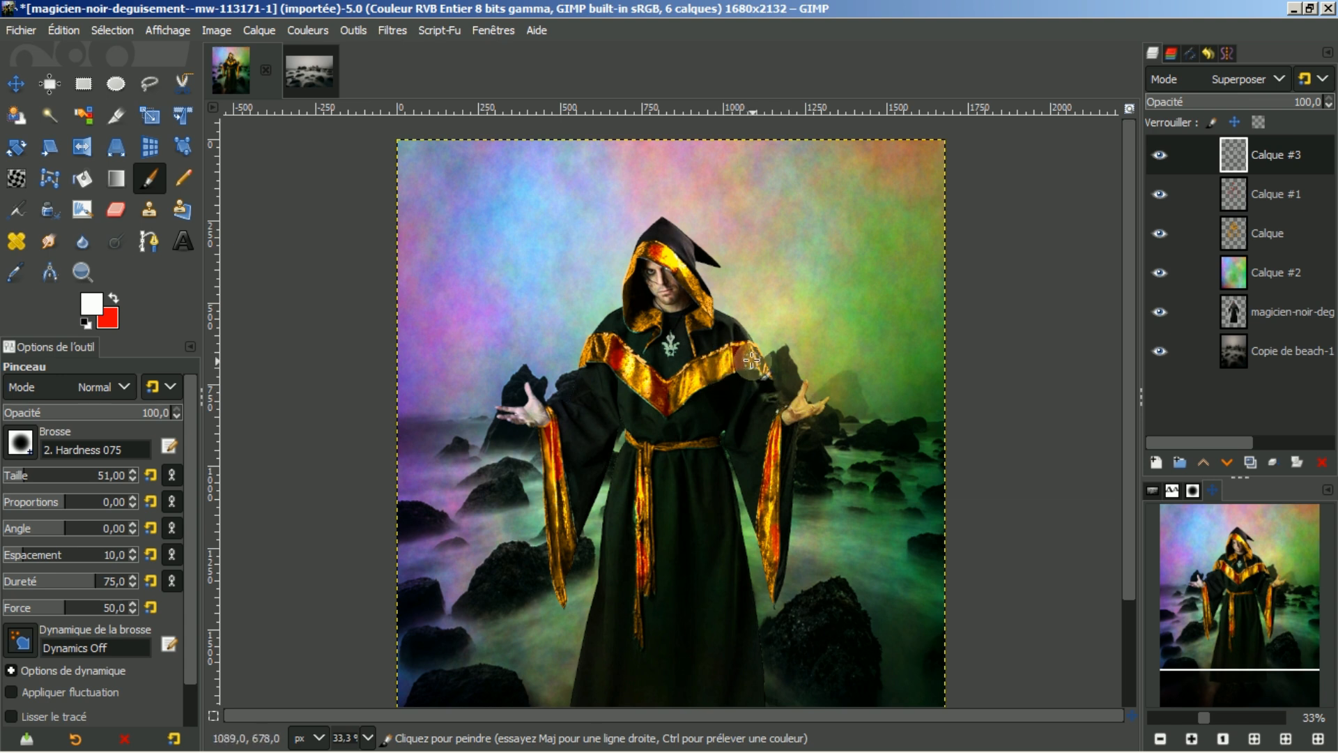
pyautogui.moveTo(608, 344)
pyautogui.mouseDown()
pyautogui.moveTo(584, 365)
pyautogui.moveTo(603, 345)
pyautogui.mouseUp()
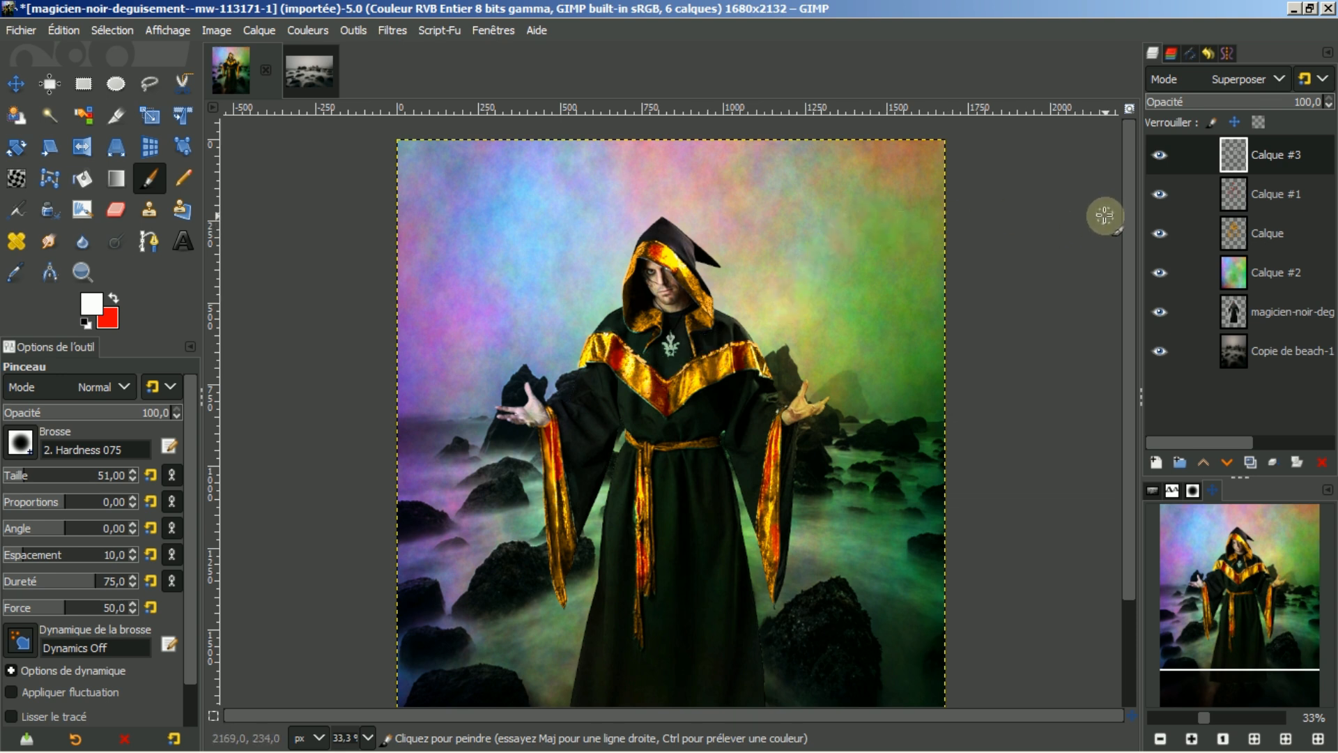
# Step: Open the recent image vector-cartoon-histoire-de-conte-de-fees-livre-ouvert-rkrt13.jpg
pyautogui.scroll(-2, 1132, 269)
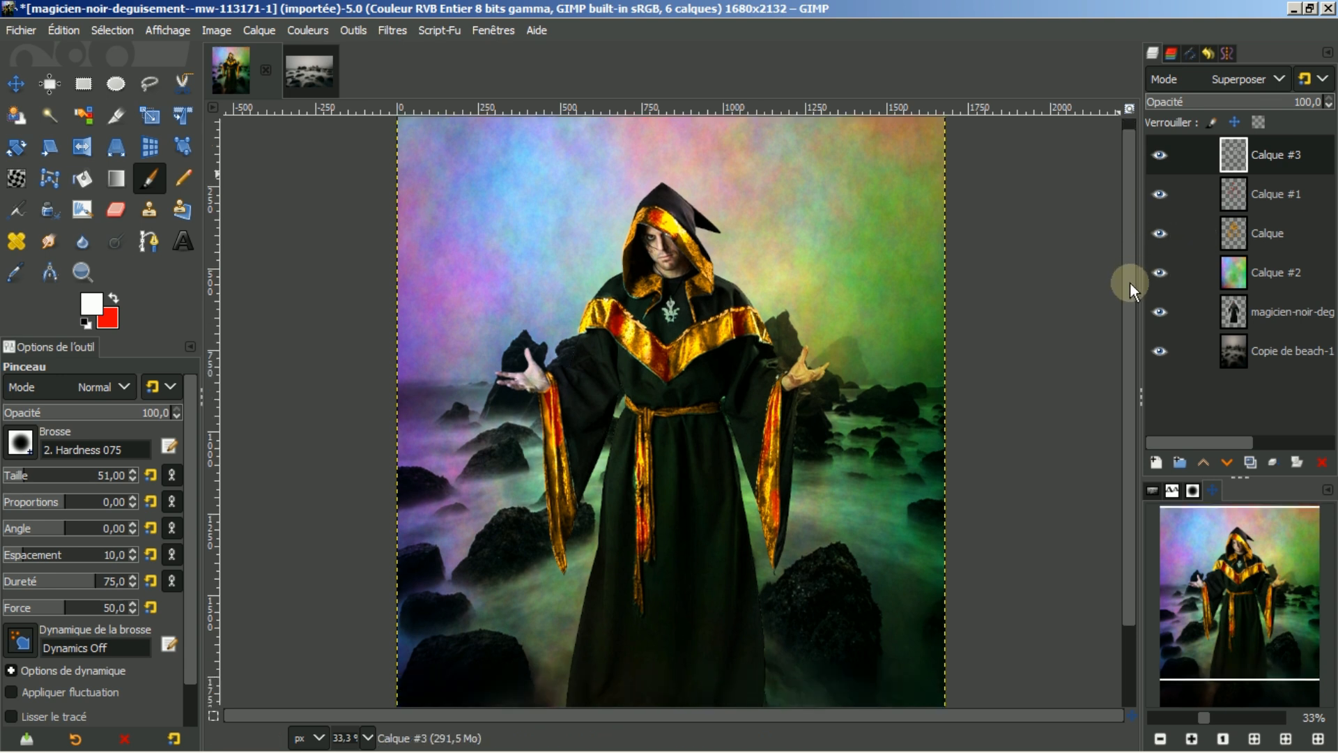
pyautogui.click(1150, 485)
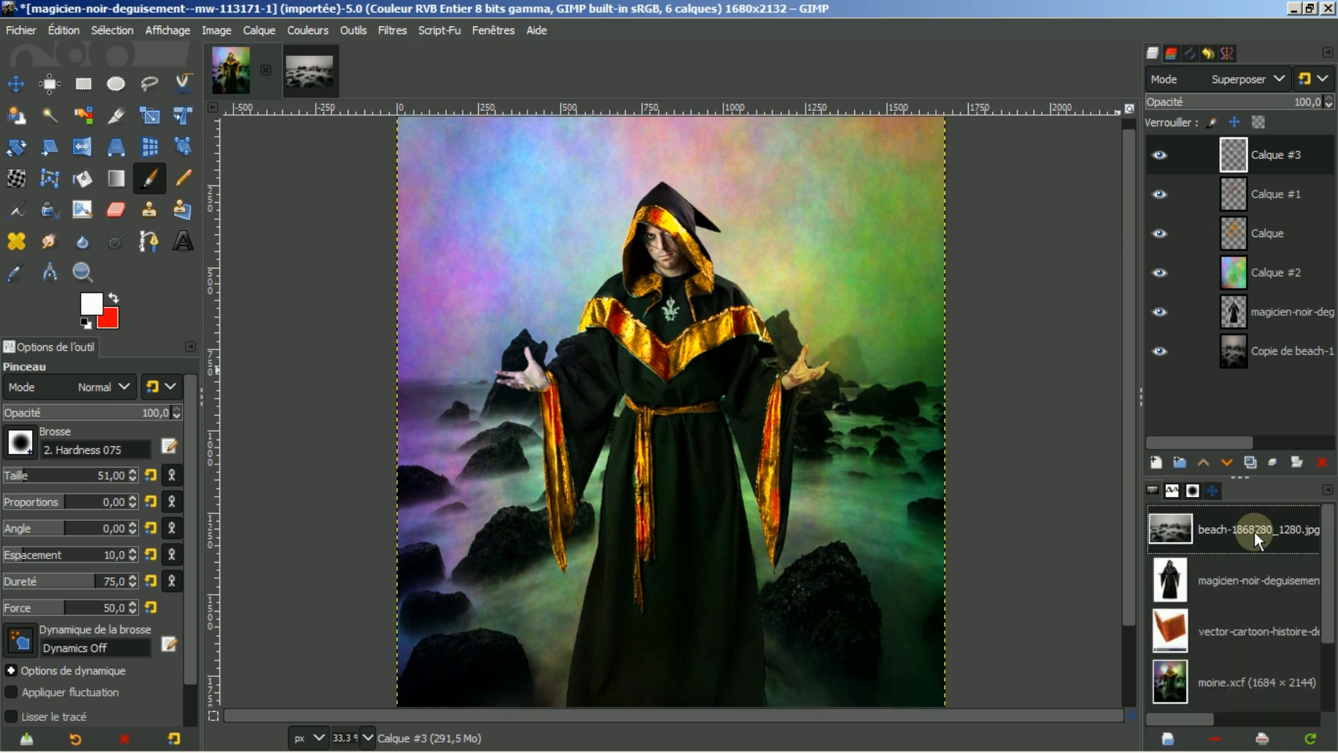
pyautogui.click(1194, 621)
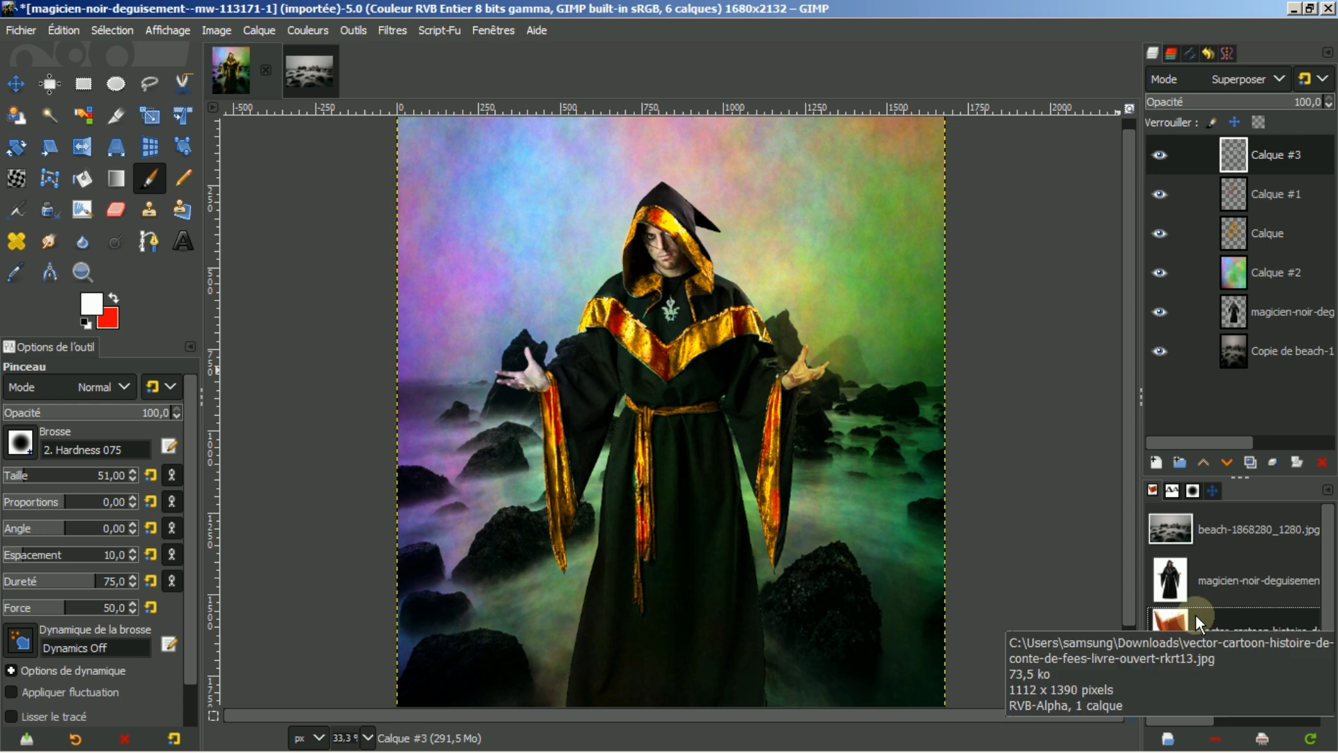
pyautogui.doubleClick(1196, 619)
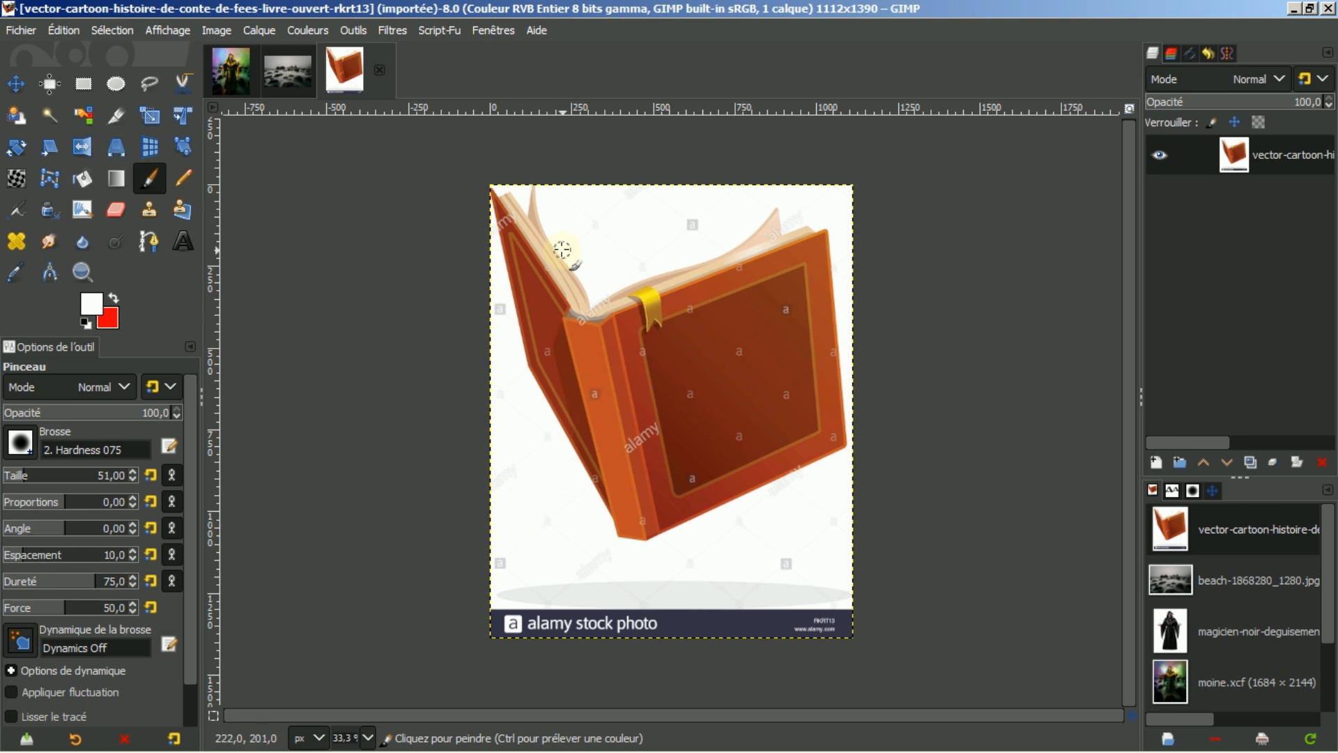
# Step: Crop the book layer to 1112 × 1119 px with growing disabled, cutting off the stock photo banner, and fit the canvas to the layer
pyautogui.click(115, 121)
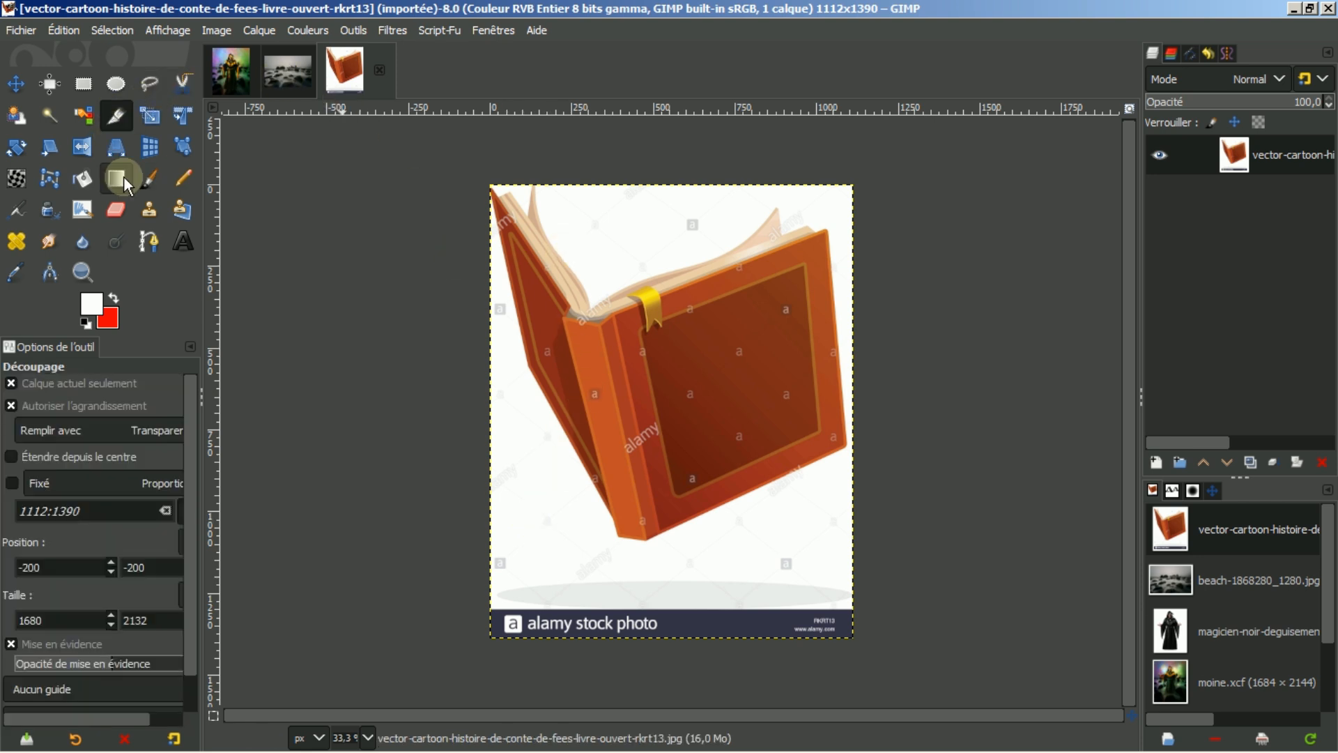
pyautogui.click(28, 409)
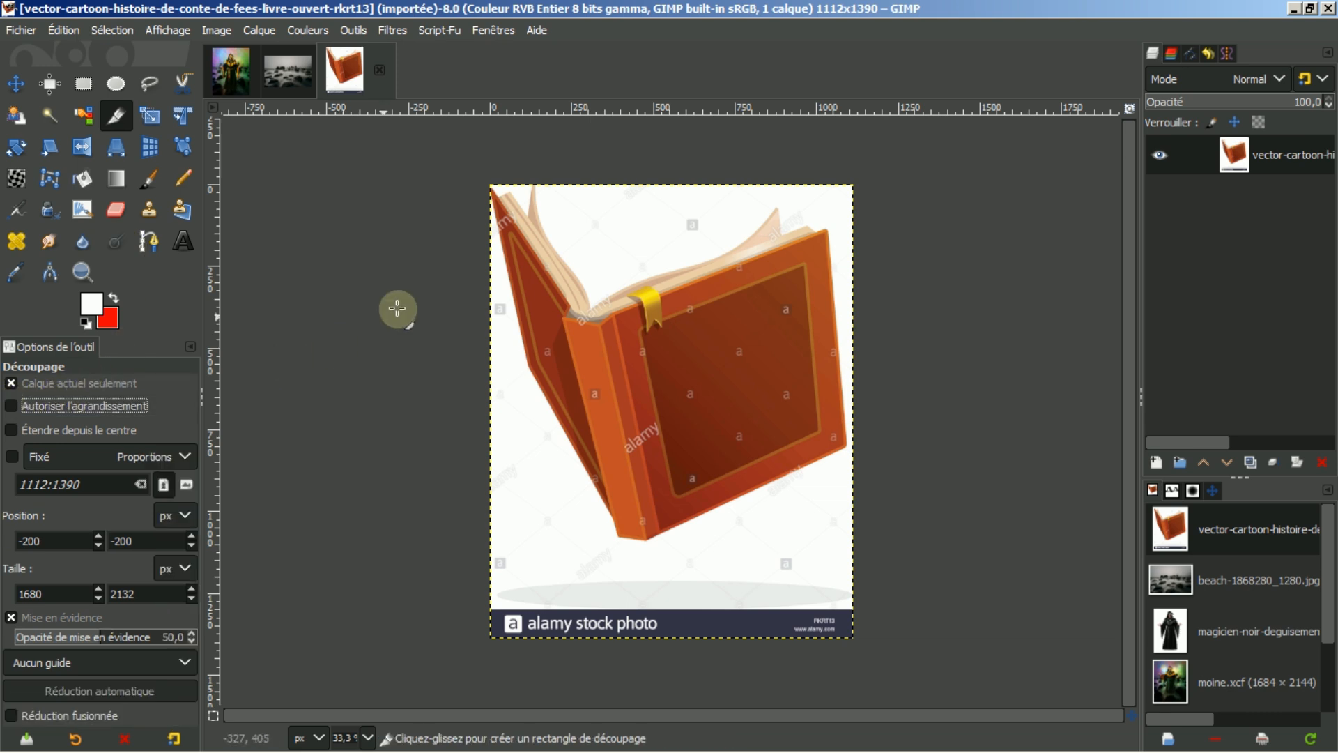
pyautogui.moveTo(522, 213); pyautogui.dragTo(892, 567)
pyautogui.moveTo(544, 448); pyautogui.dragTo(436, 408)
pyautogui.moveTo(673, 251); pyautogui.dragTo(675, 154)
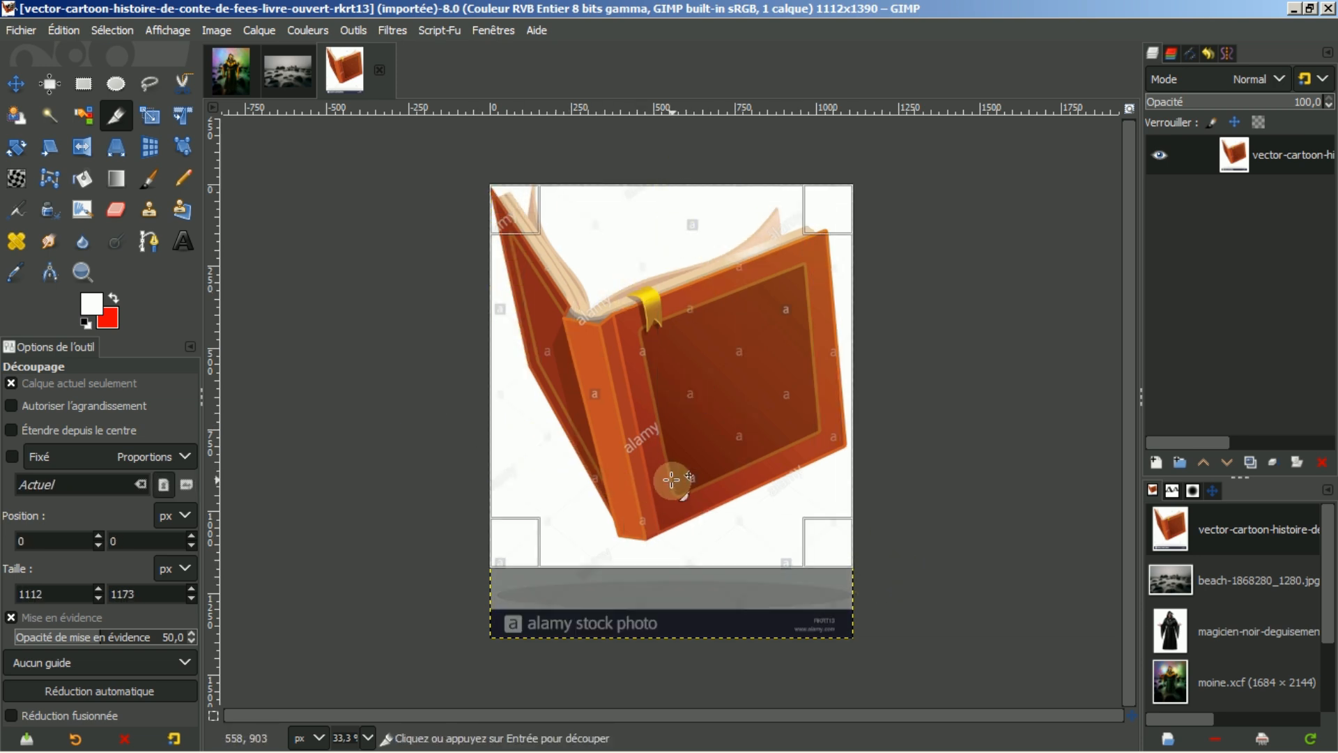
pyautogui.moveTo(670, 536); pyautogui.dragTo(665, 519)
pyautogui.click(674, 420)
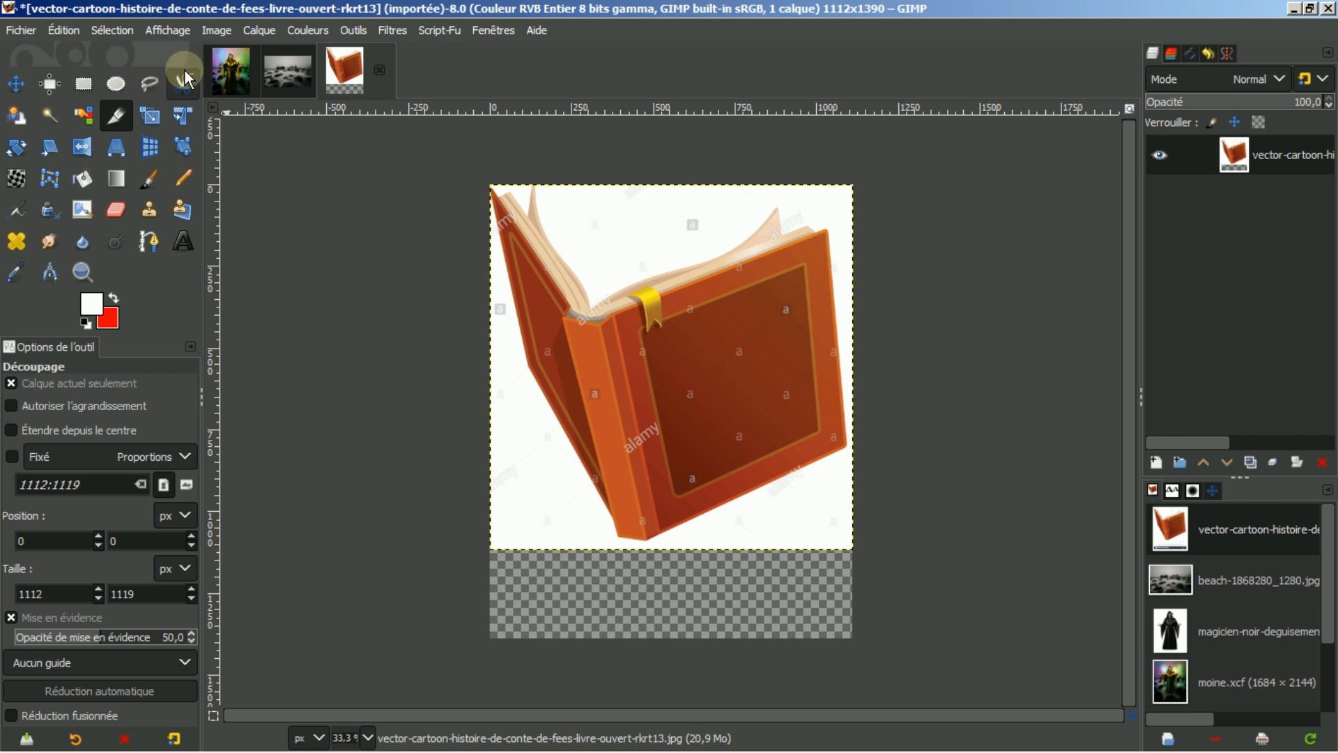
pyautogui.click(214, 32)
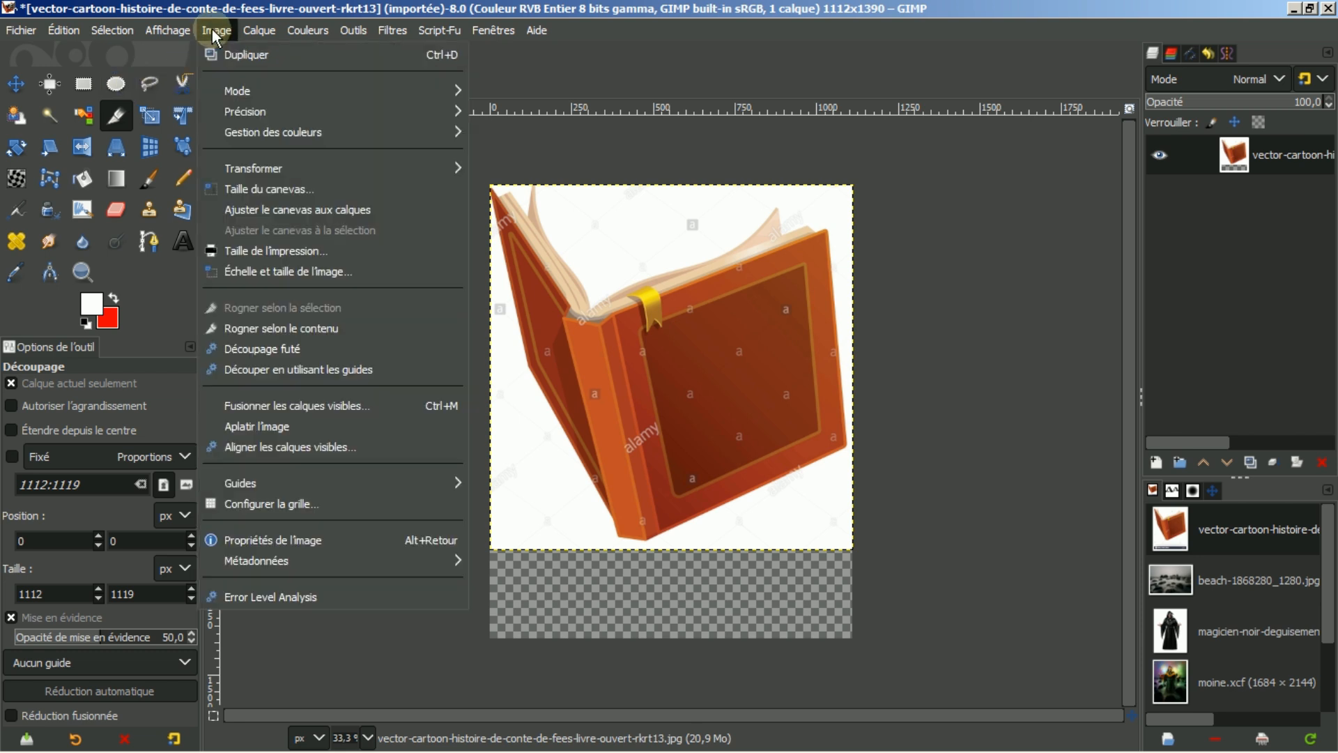
pyautogui.click(263, 219)
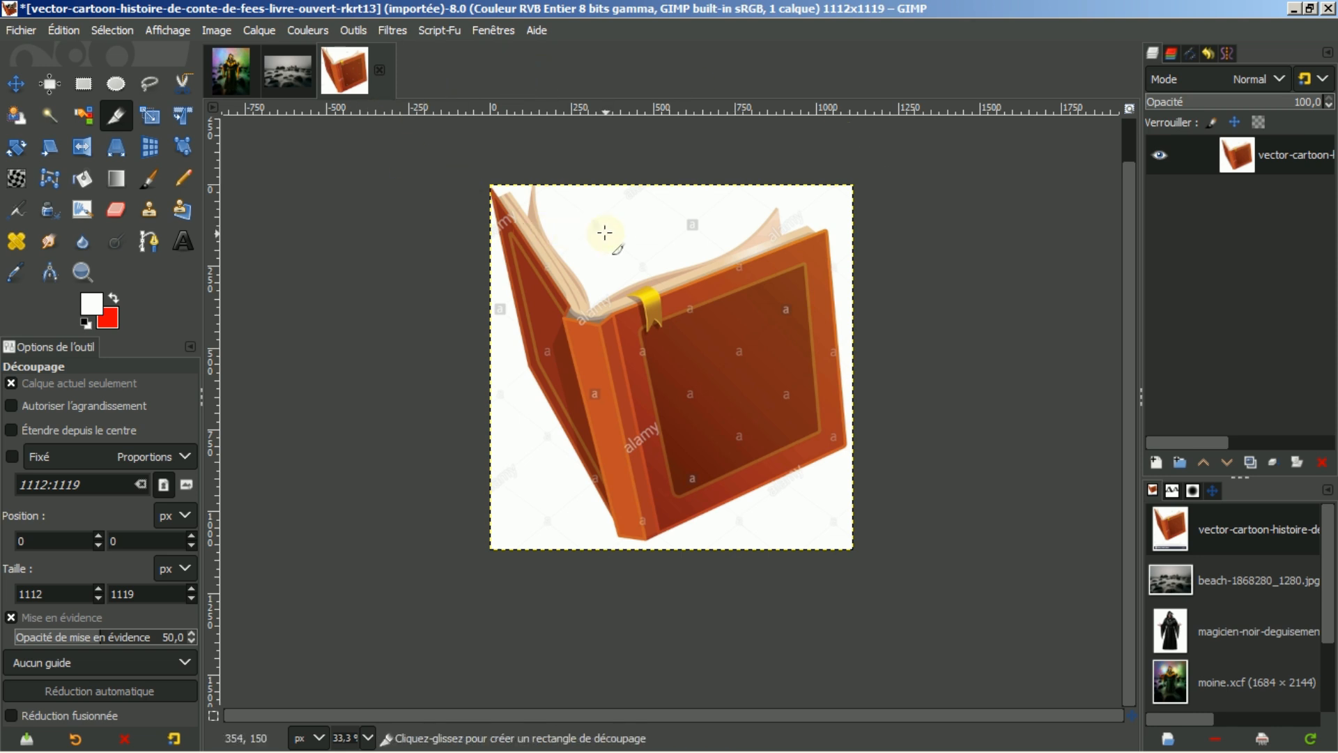
# Step: Select the white background around the book by colour at threshold 20, delete it to transparency and clear the selection
pyautogui.click(84, 115)
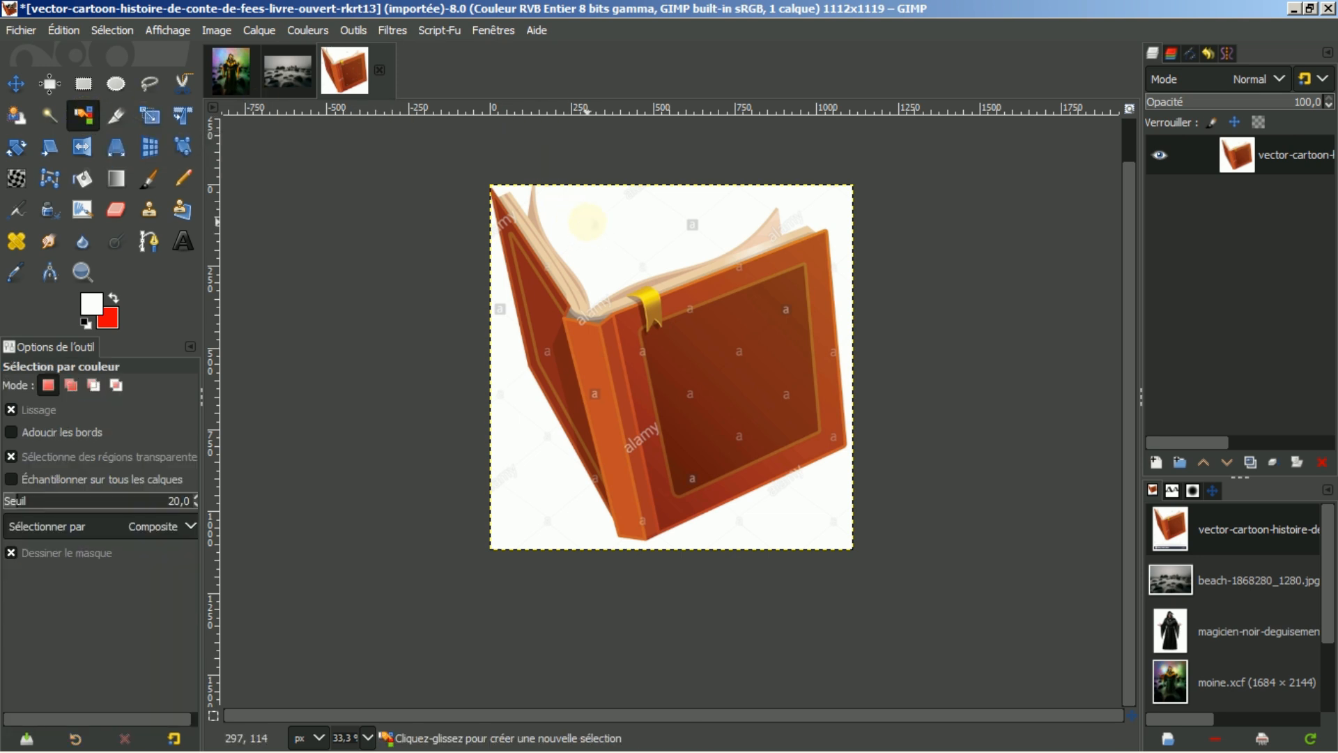
pyautogui.moveTo(587, 221); pyautogui.dragTo(586, 221)
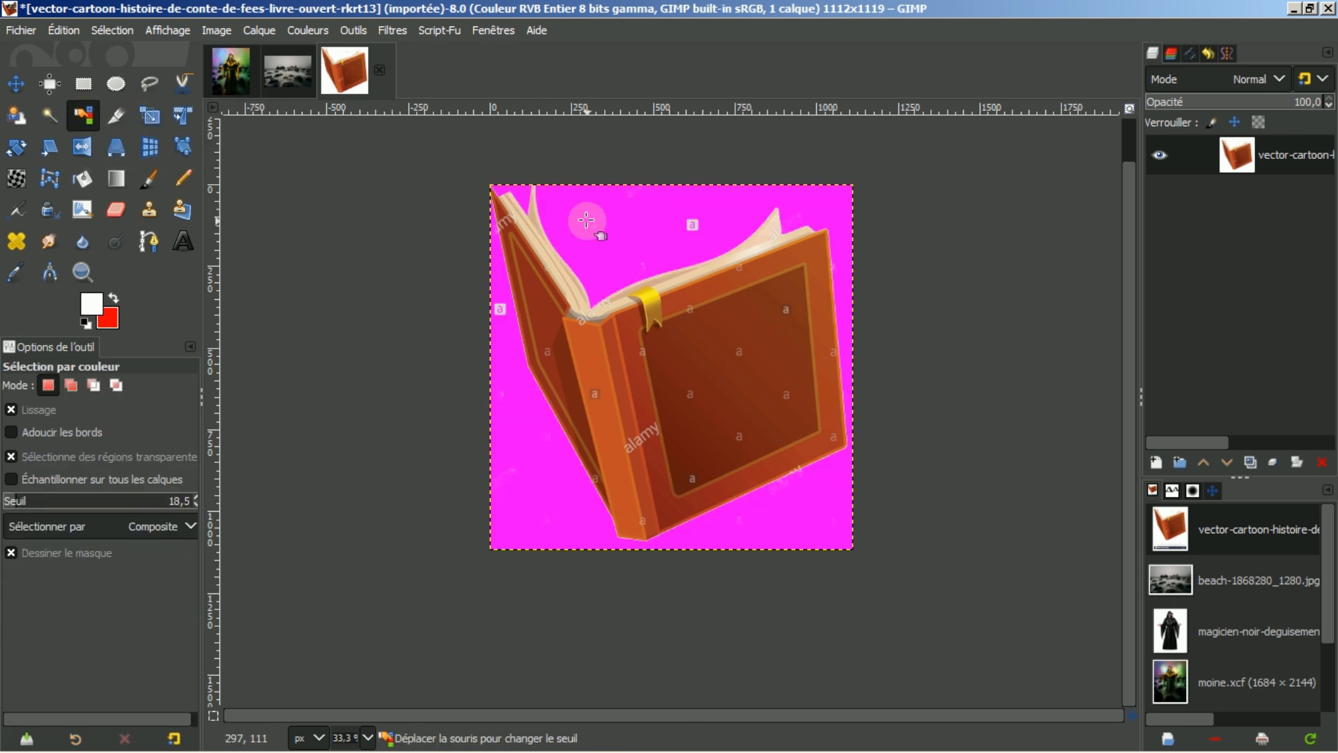
pyautogui.moveTo(586, 220); pyautogui.dragTo(594, 219)
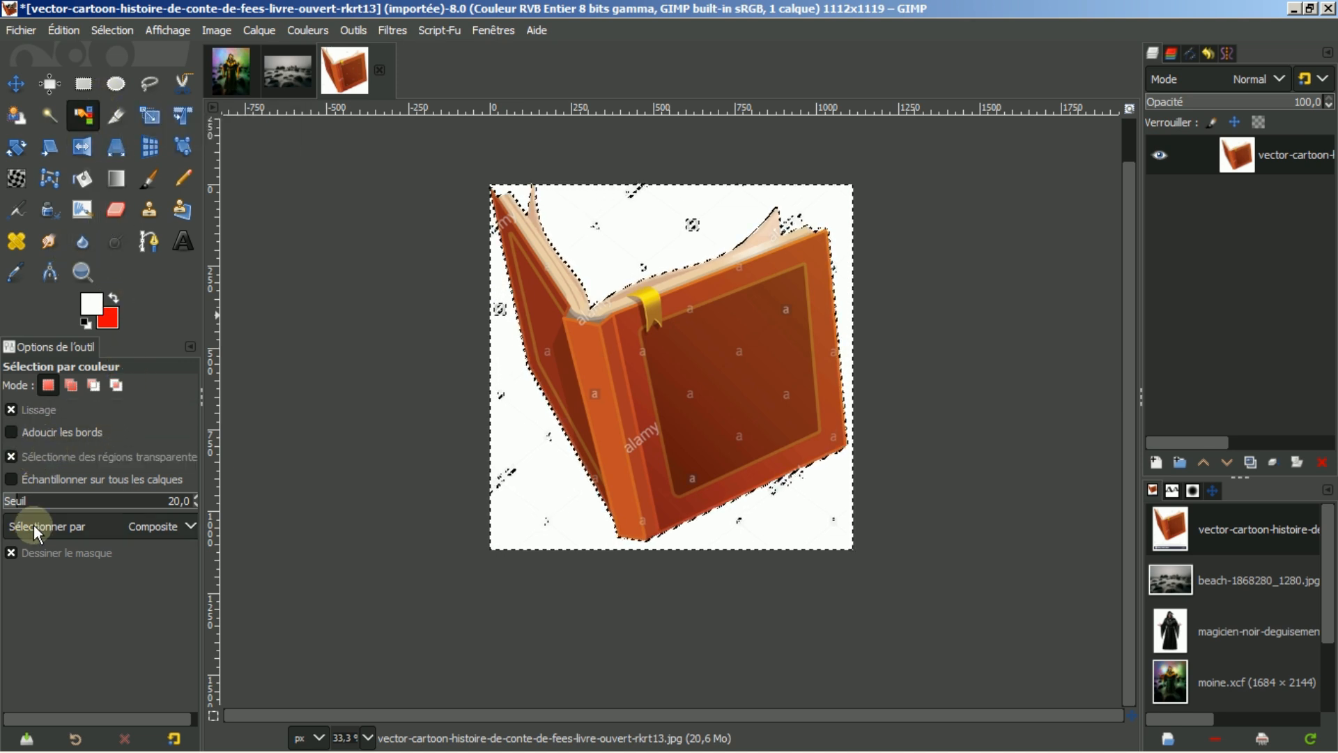
pyautogui.click(12, 554)
pyautogui.moveTo(638, 227); pyautogui.dragTo(638, 227)
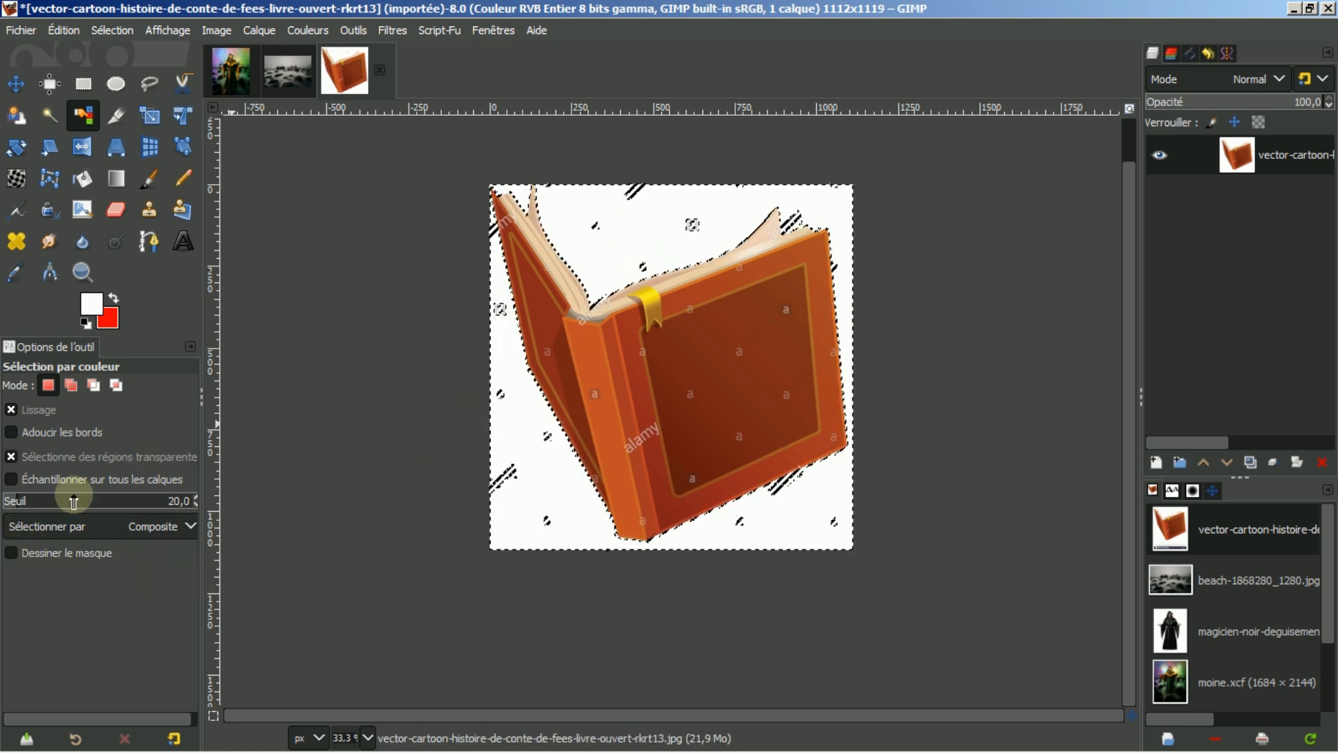
pyautogui.click(12, 553)
pyautogui.moveTo(683, 210); pyautogui.dragTo(658, 230)
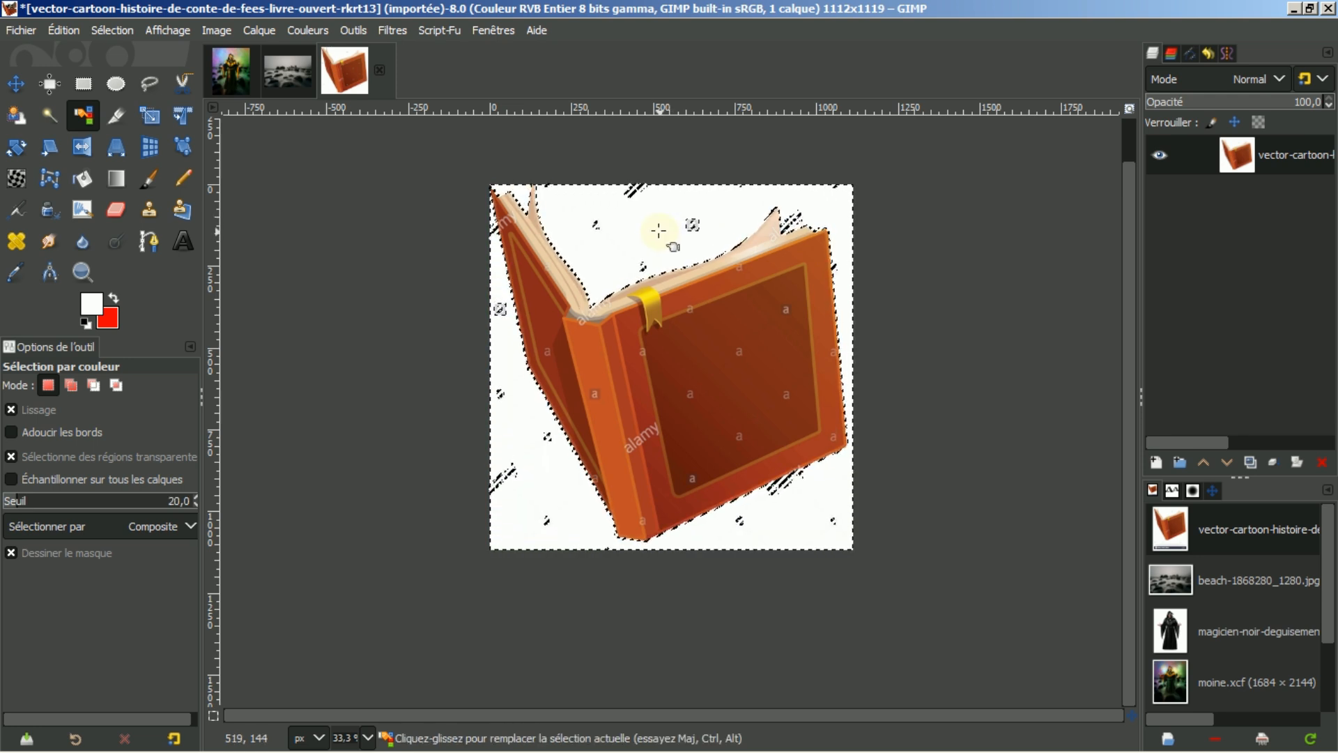
pyautogui.press('Delete')
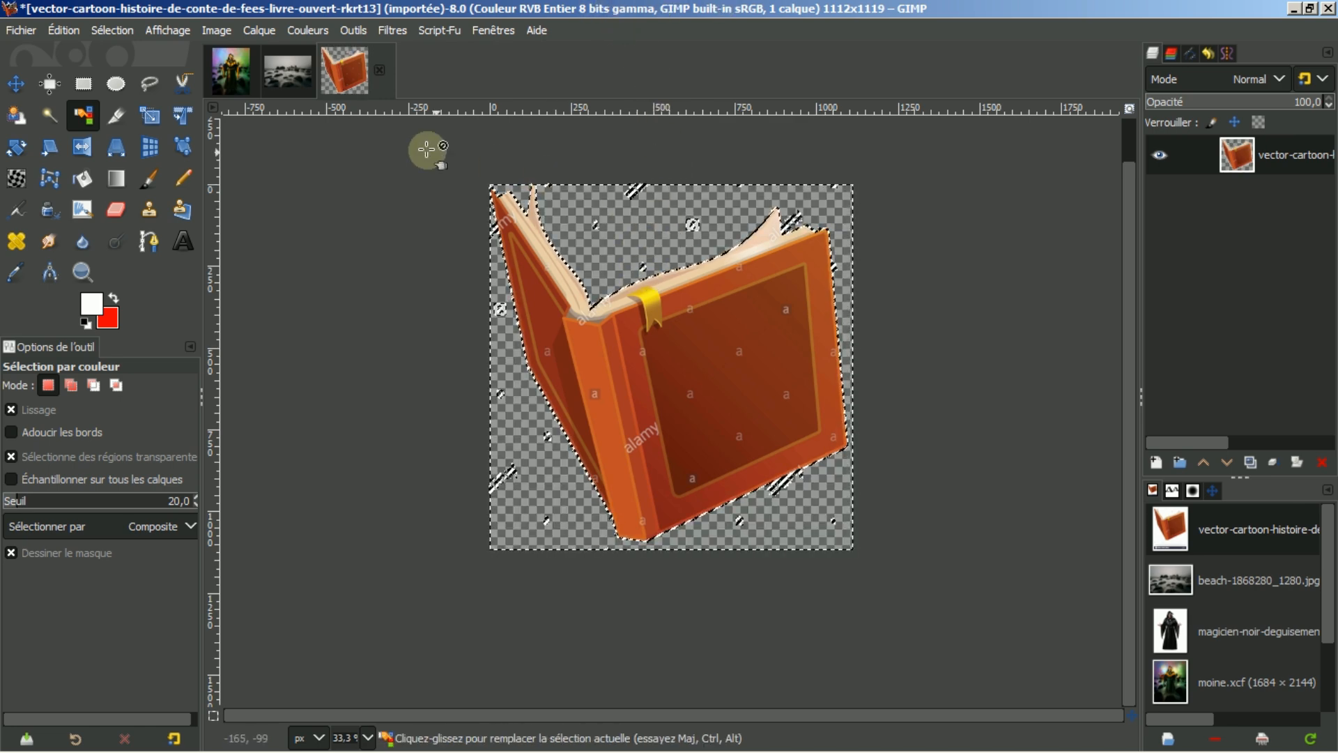
pyautogui.click(111, 30)
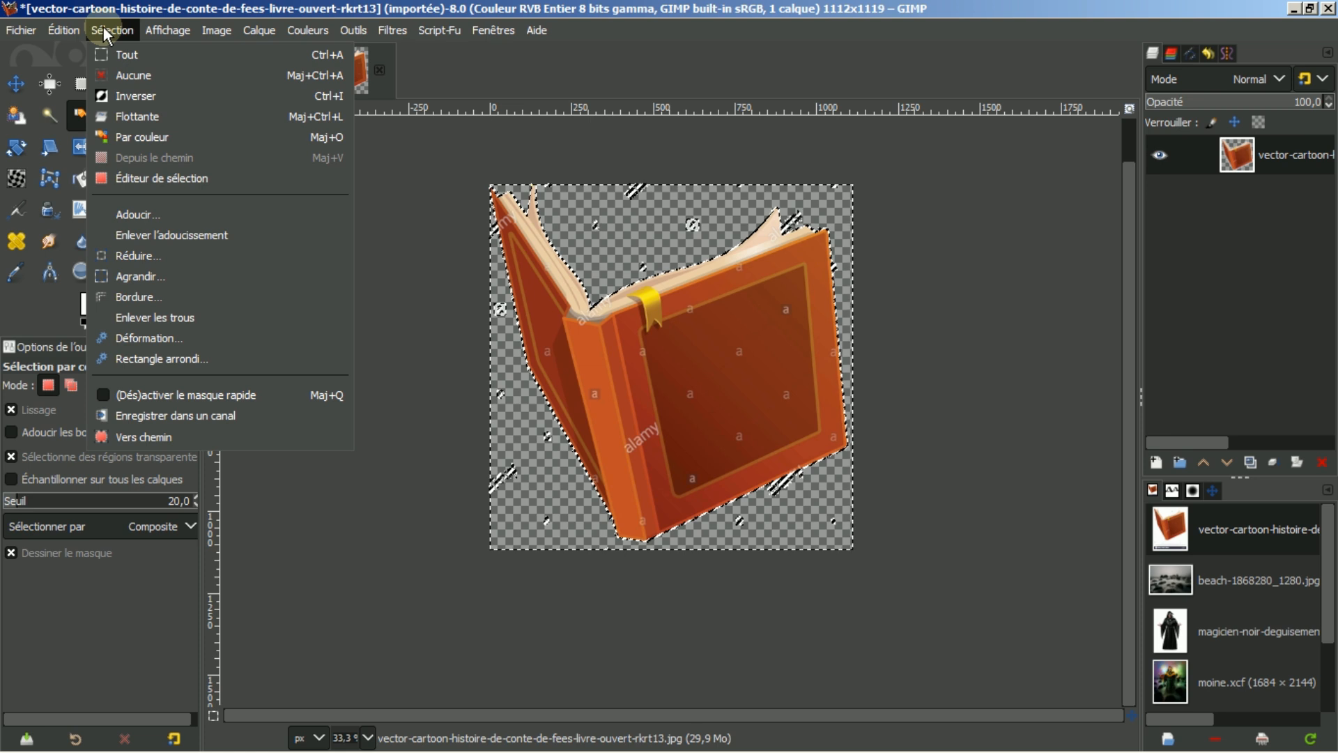
pyautogui.click(122, 75)
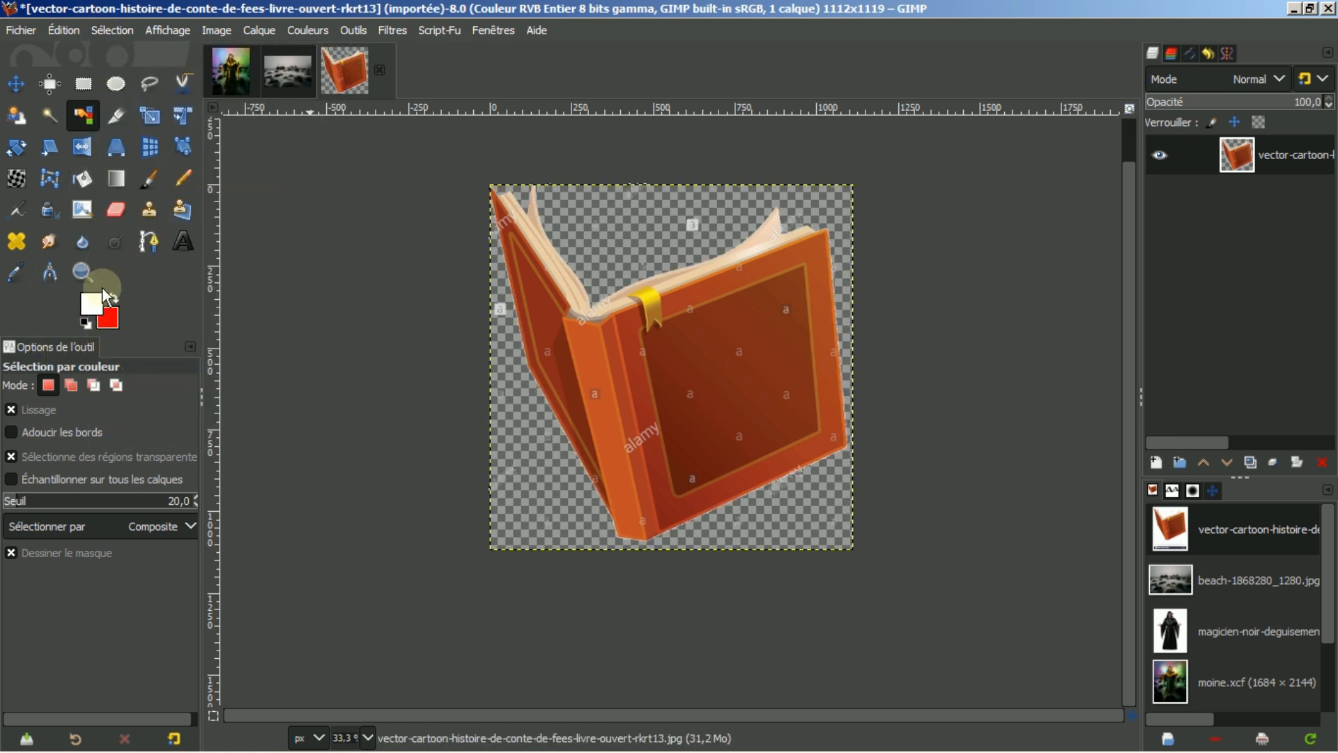
# Step: Erase the leftover watermark squares above and beside the book with the 51 px Hardness 075 eraser
pyautogui.click(118, 209)
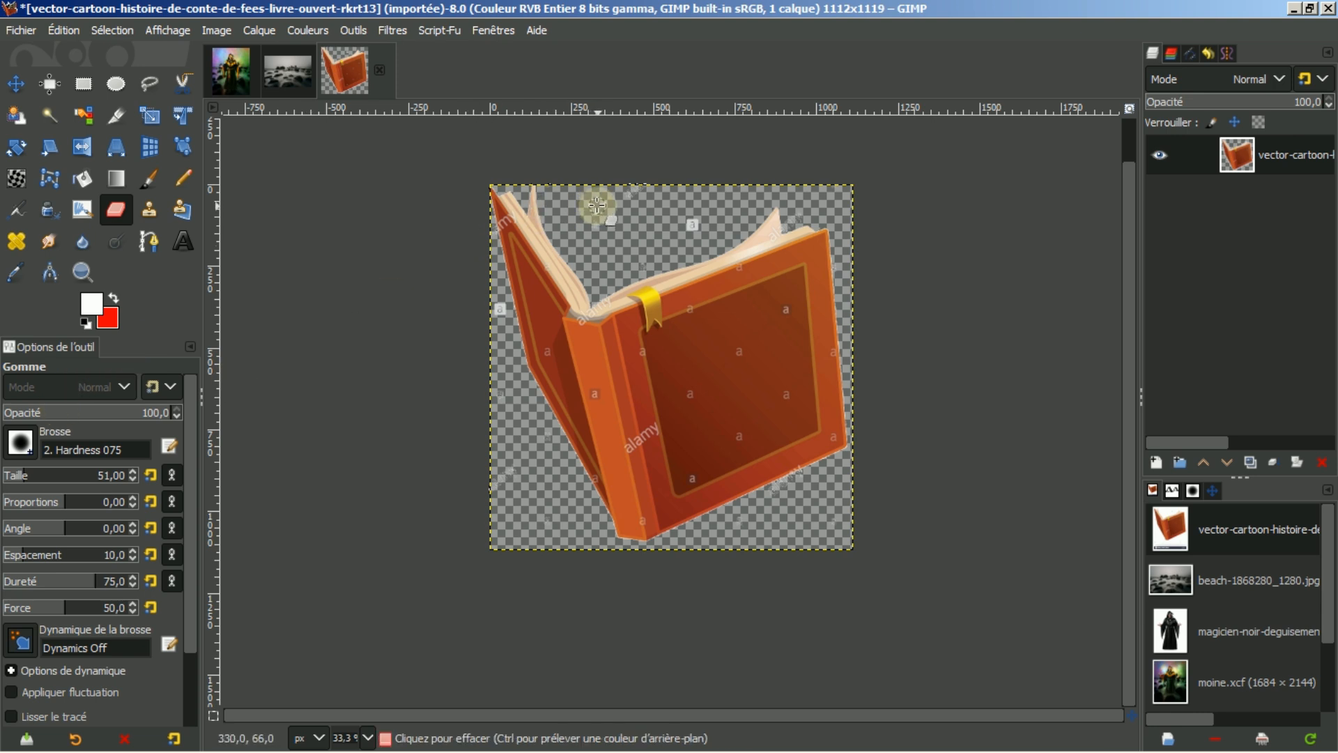
pyautogui.click(689, 225)
pyautogui.moveTo(505, 316); pyautogui.dragTo(498, 315)
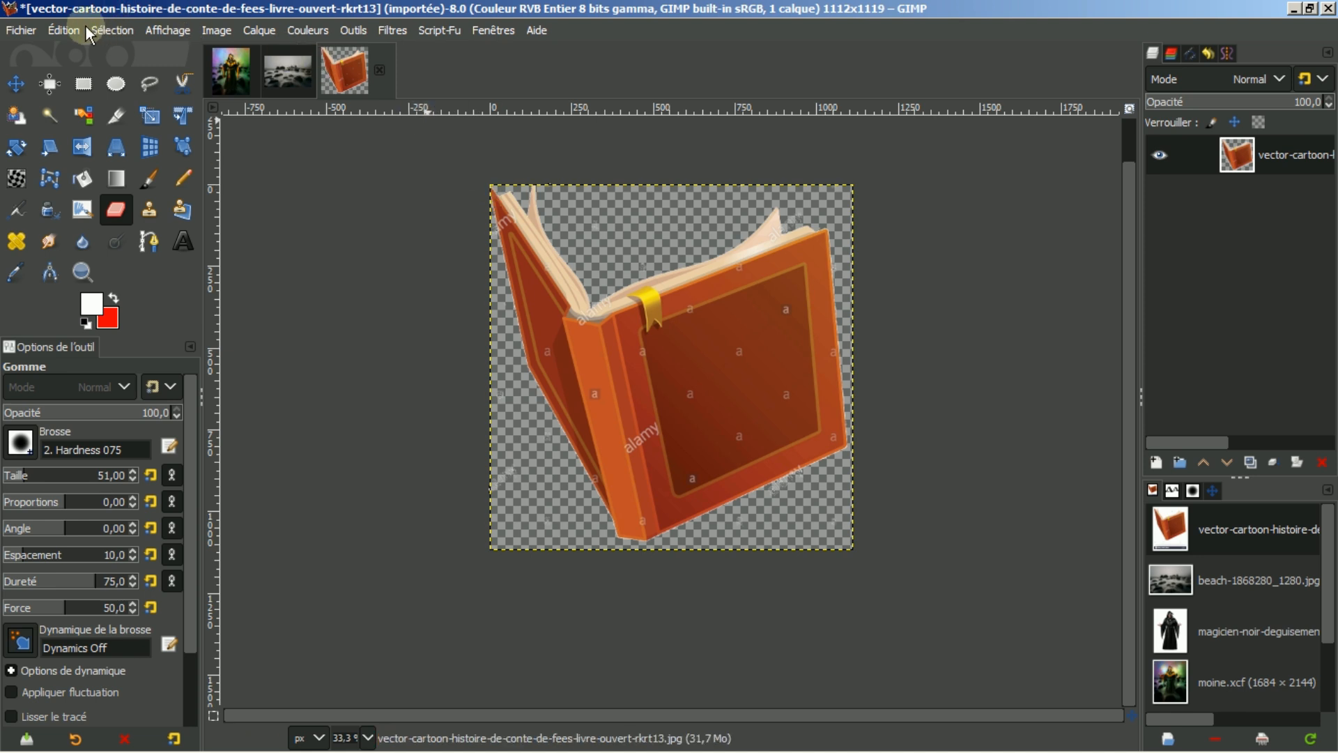
# Step: Copy the cut-out book and paste it into the magician composition as a new top layer
pyautogui.click(62, 31)
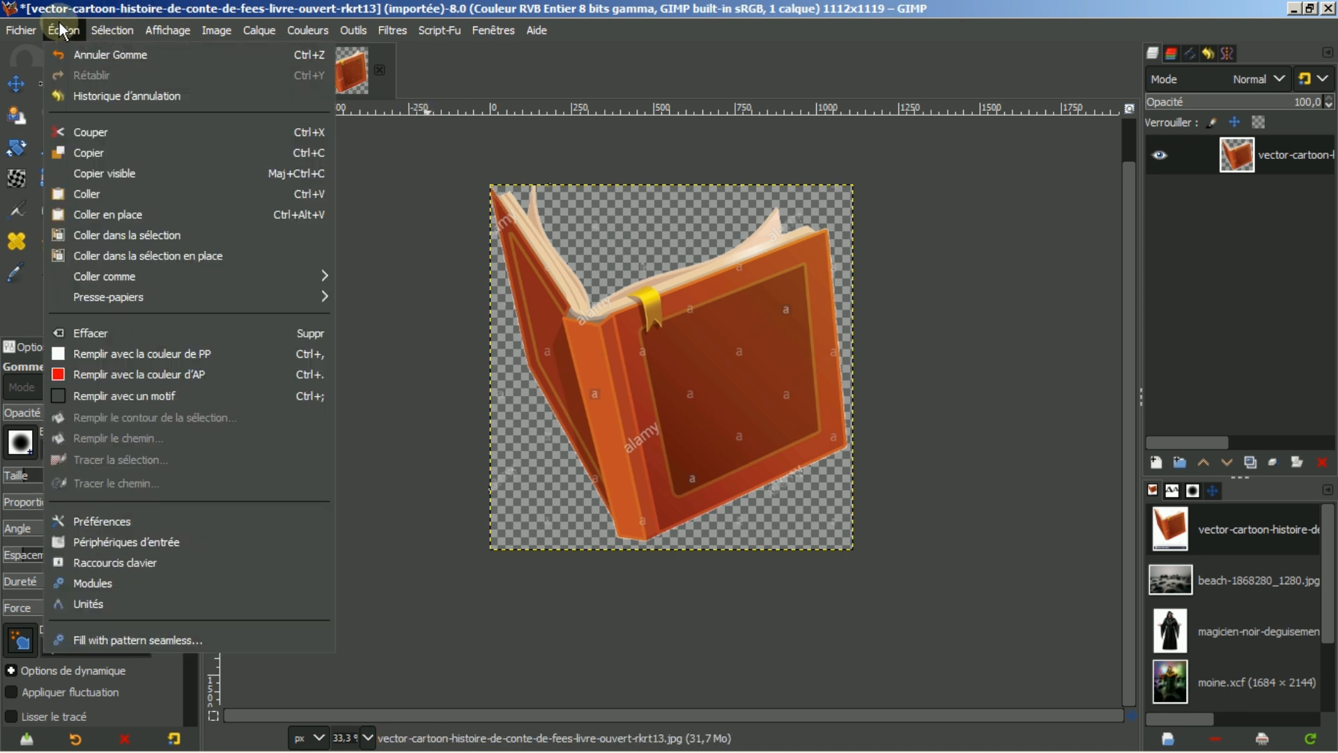
pyautogui.moveTo(24, 31)
pyautogui.click(82, 158)
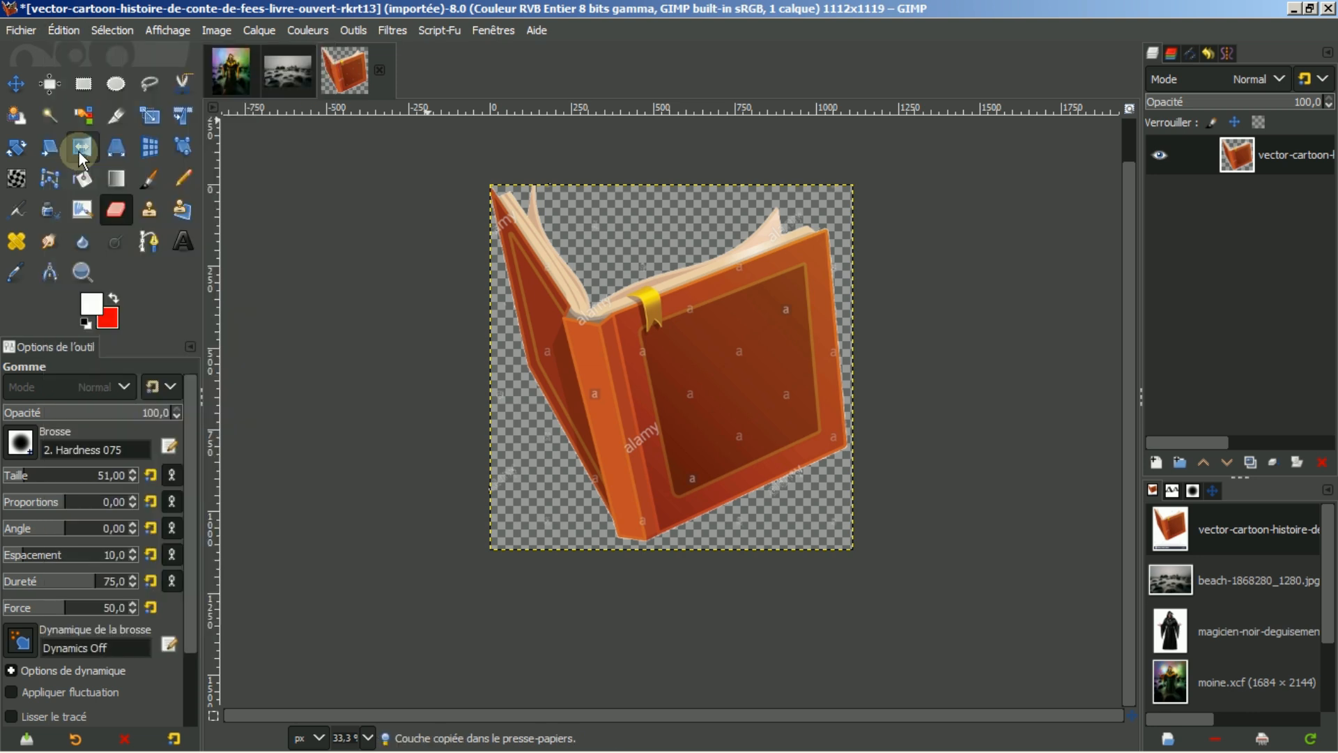
pyautogui.click(237, 70)
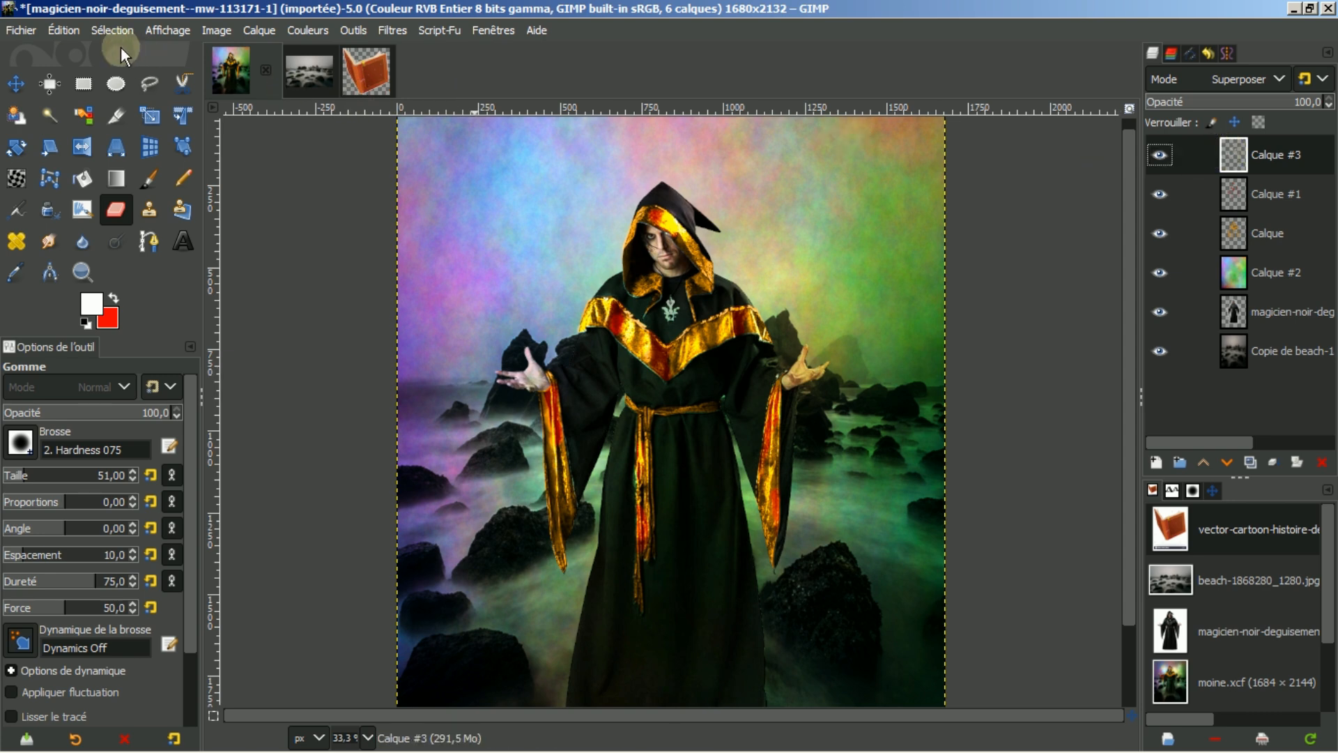
pyautogui.click(64, 31)
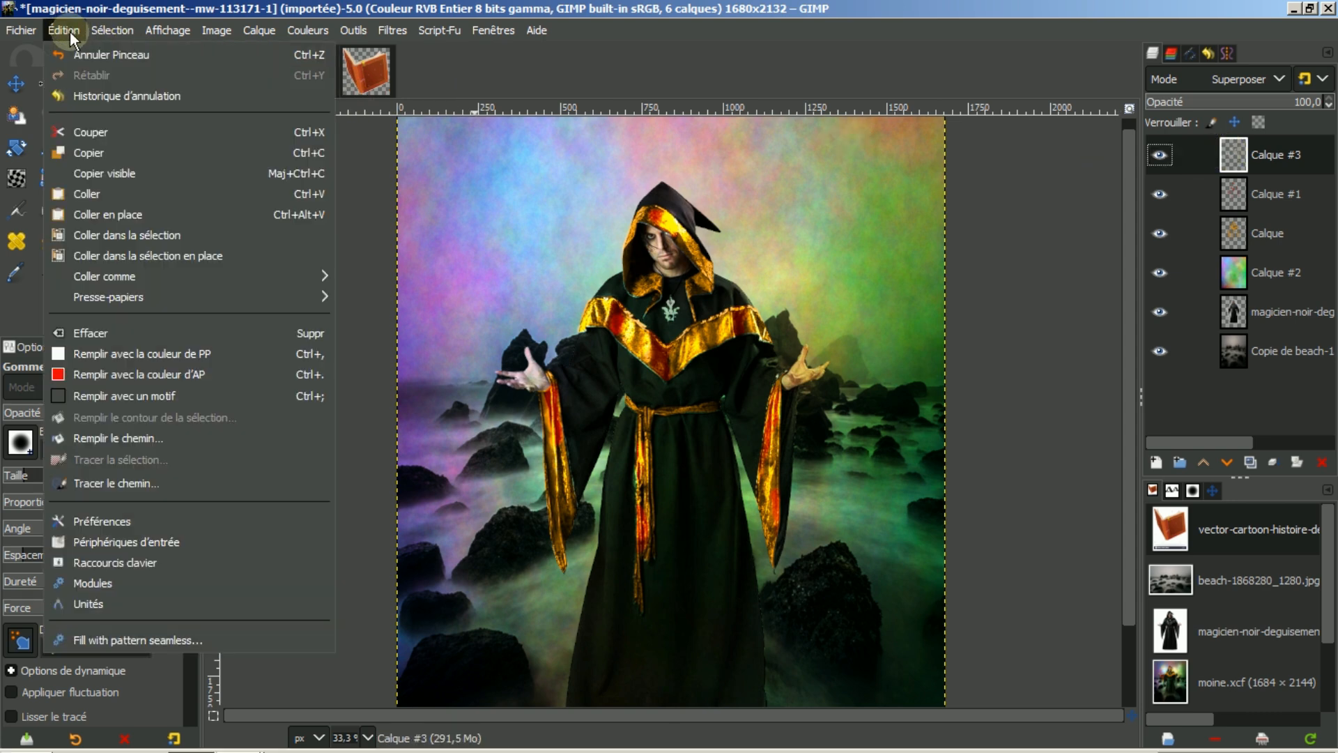
pyautogui.click(86, 194)
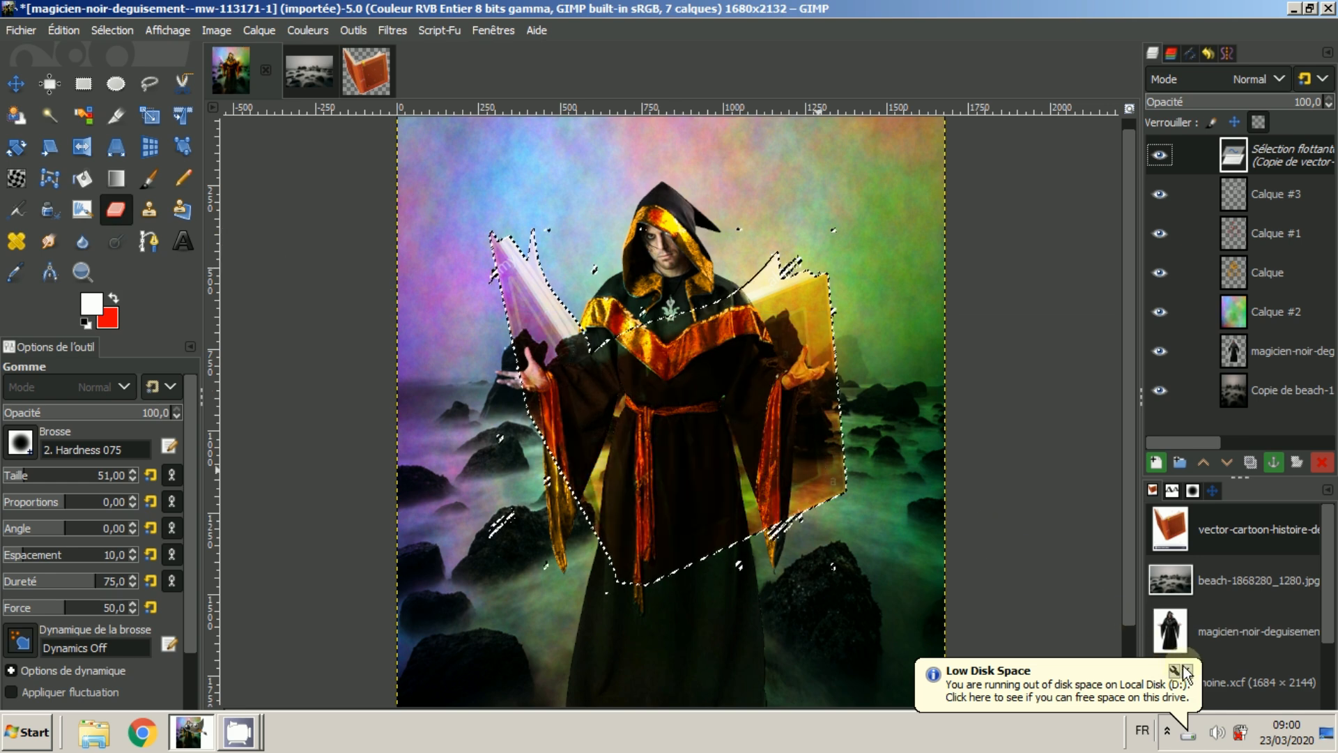
pyautogui.click(1186, 671)
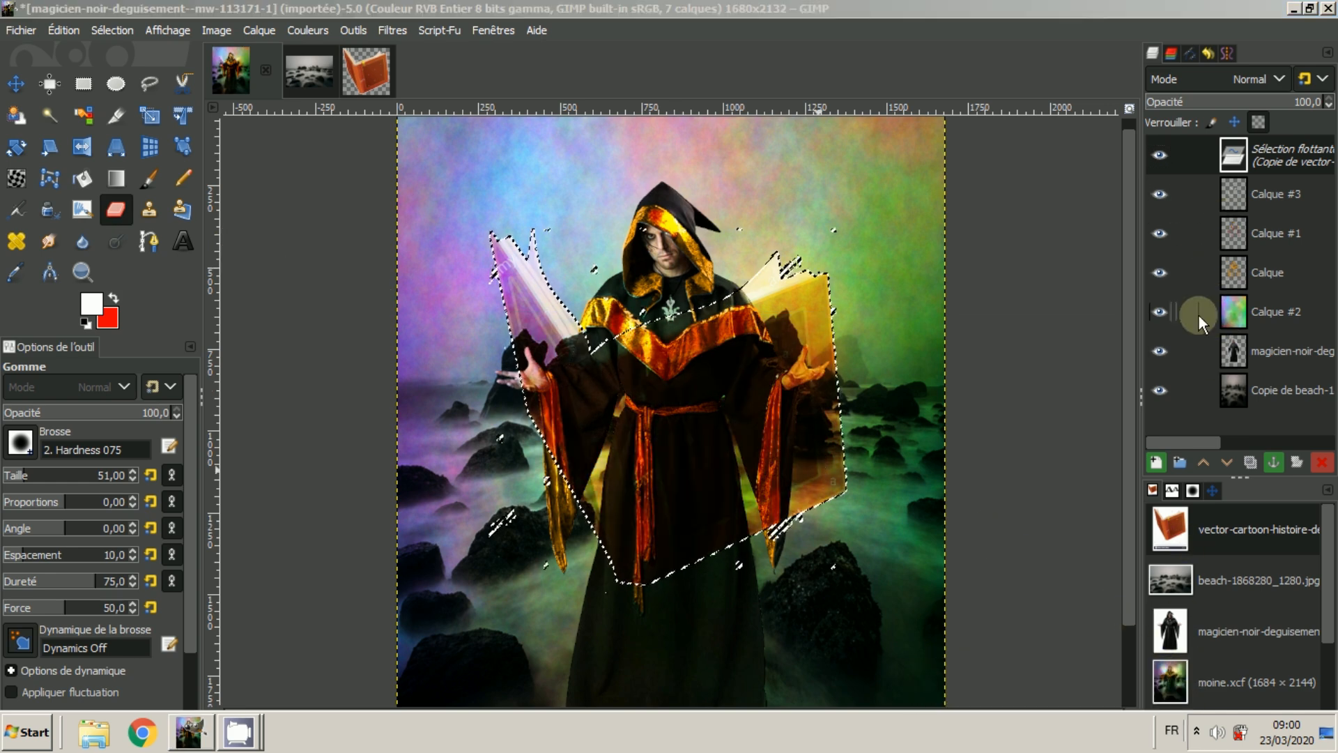
pyautogui.click(1155, 463)
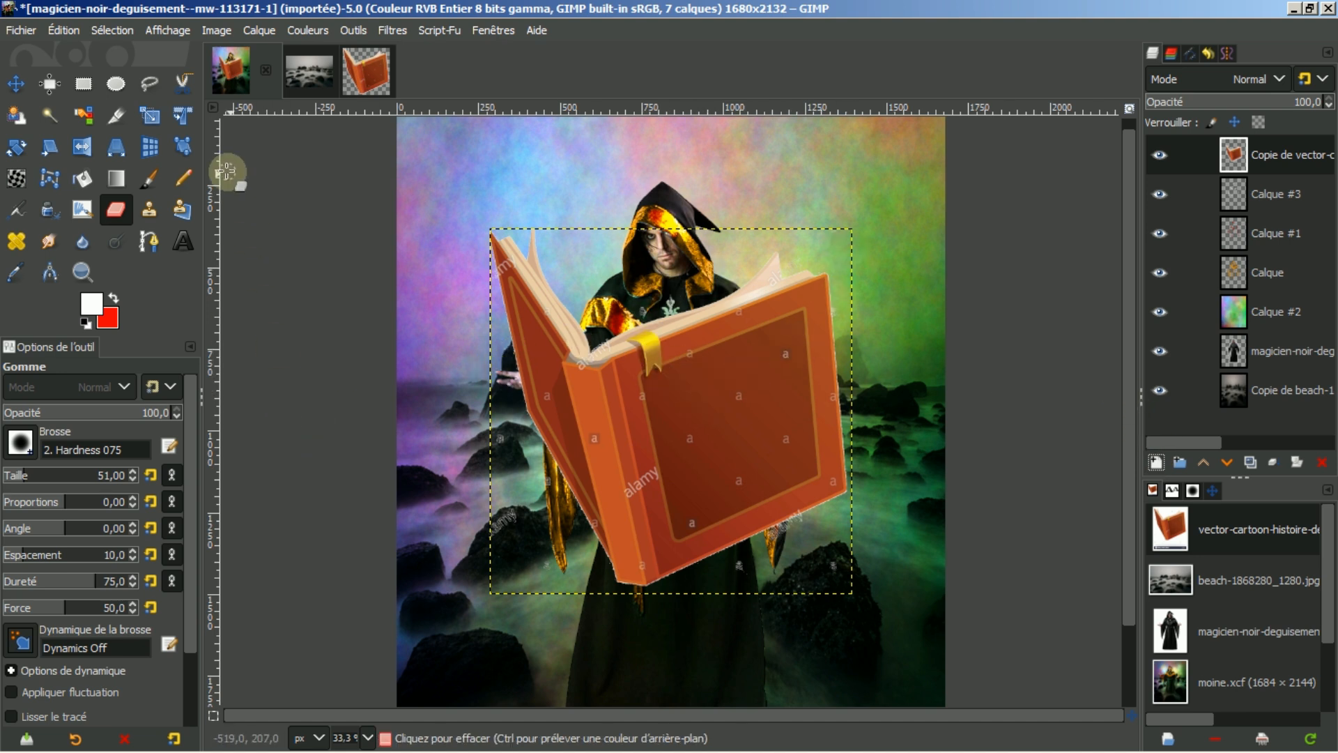
# Step: Scale the book layer down with linked proportions and place it above the magician's right hand
pyautogui.click(149, 116)
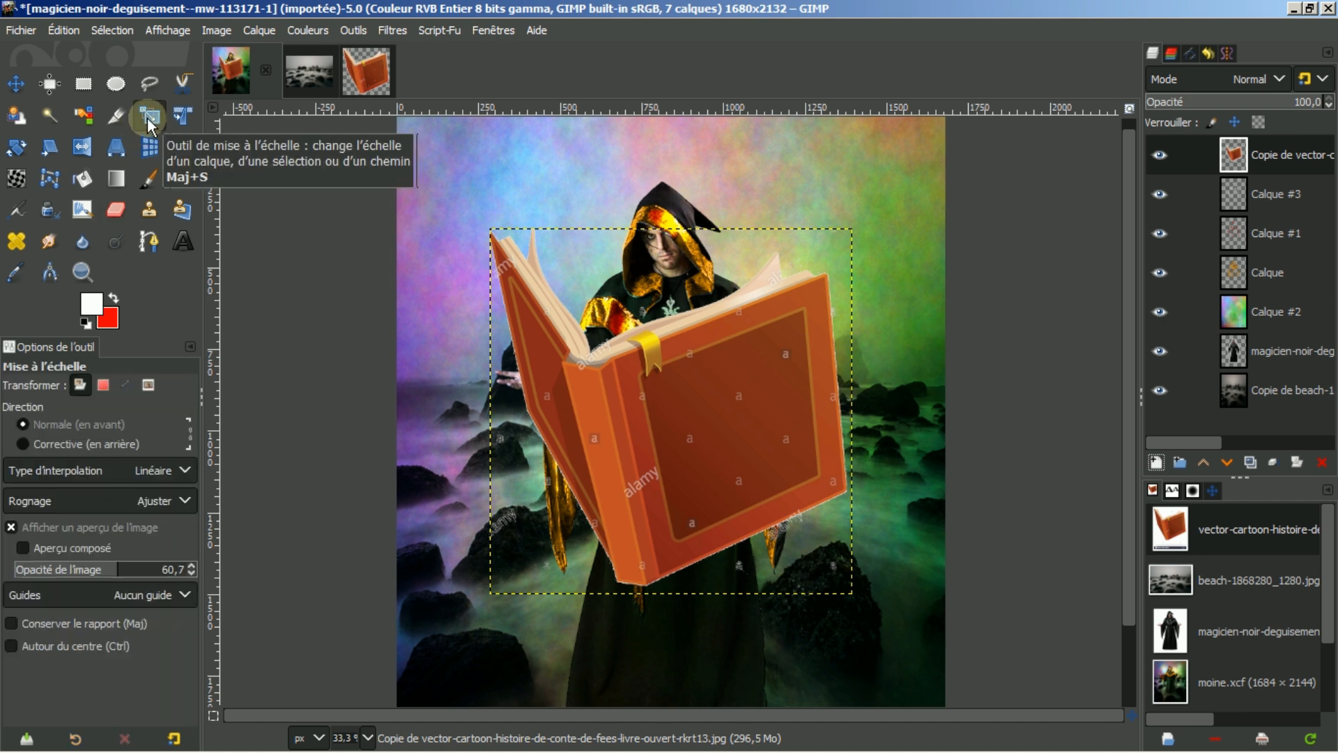
pyautogui.click(688, 347)
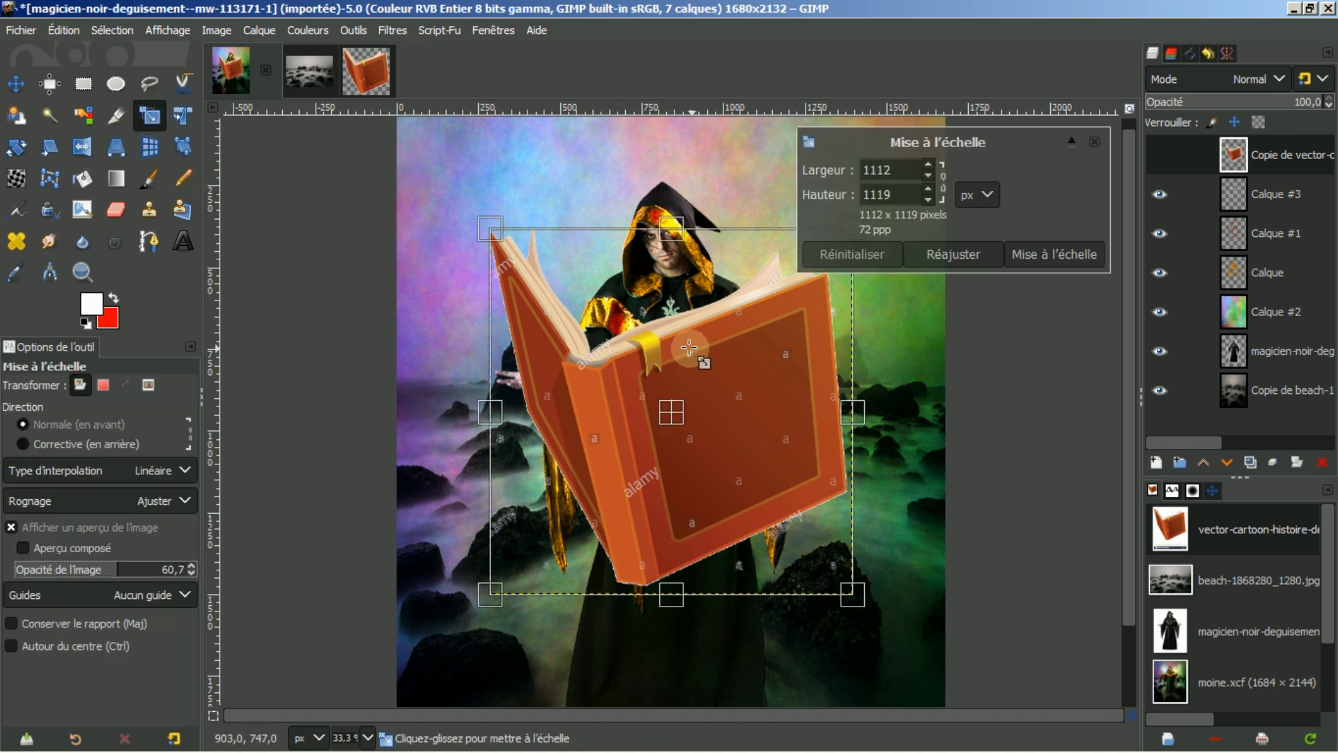
pyautogui.click(943, 185)
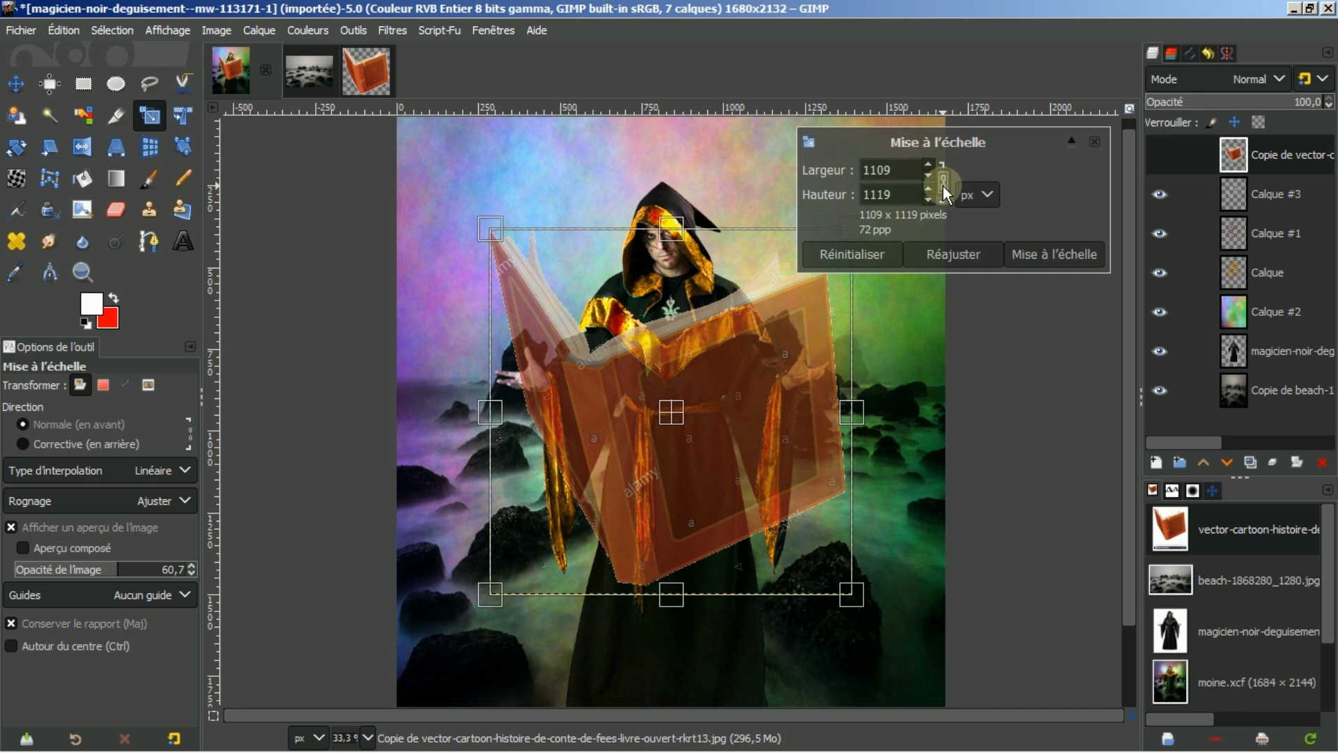
pyautogui.moveTo(492, 230); pyautogui.dragTo(700, 467)
pyautogui.moveTo(794, 538); pyautogui.dragTo(635, 375)
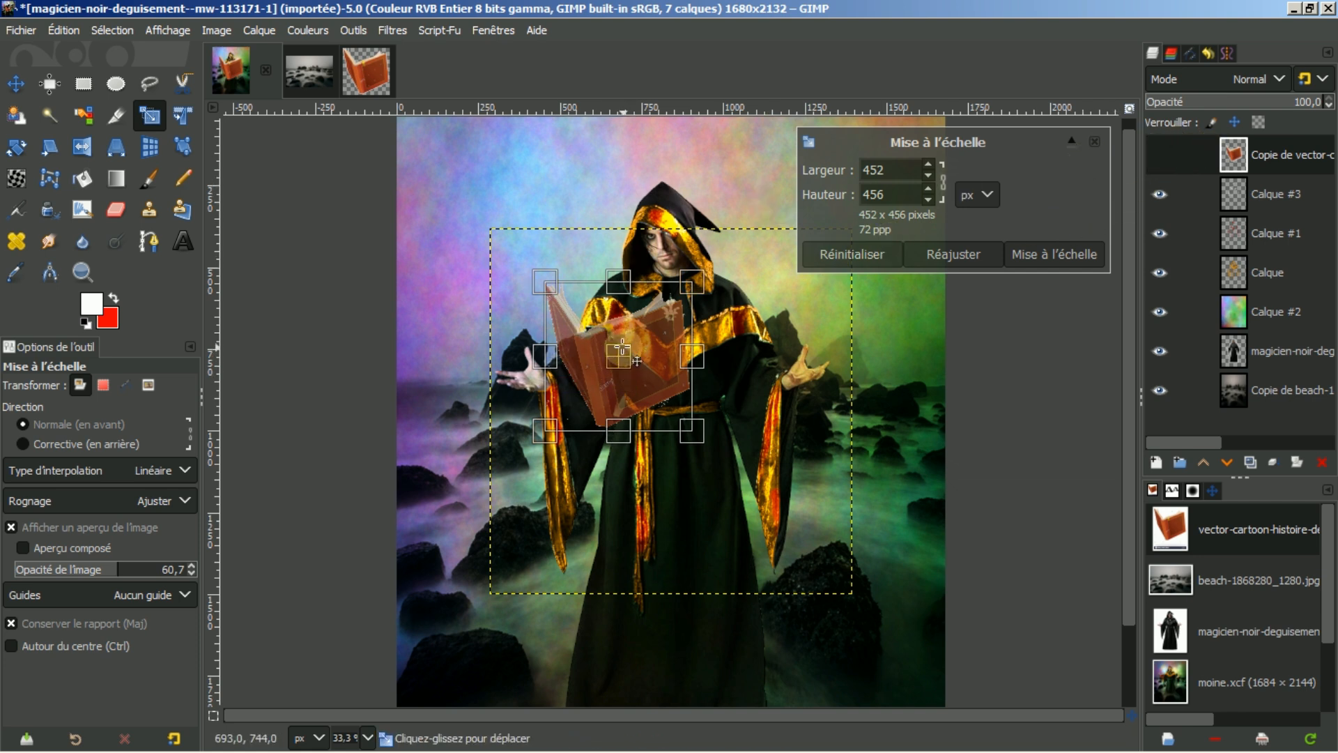
pyautogui.moveTo(543, 282); pyautogui.dragTo(583, 322)
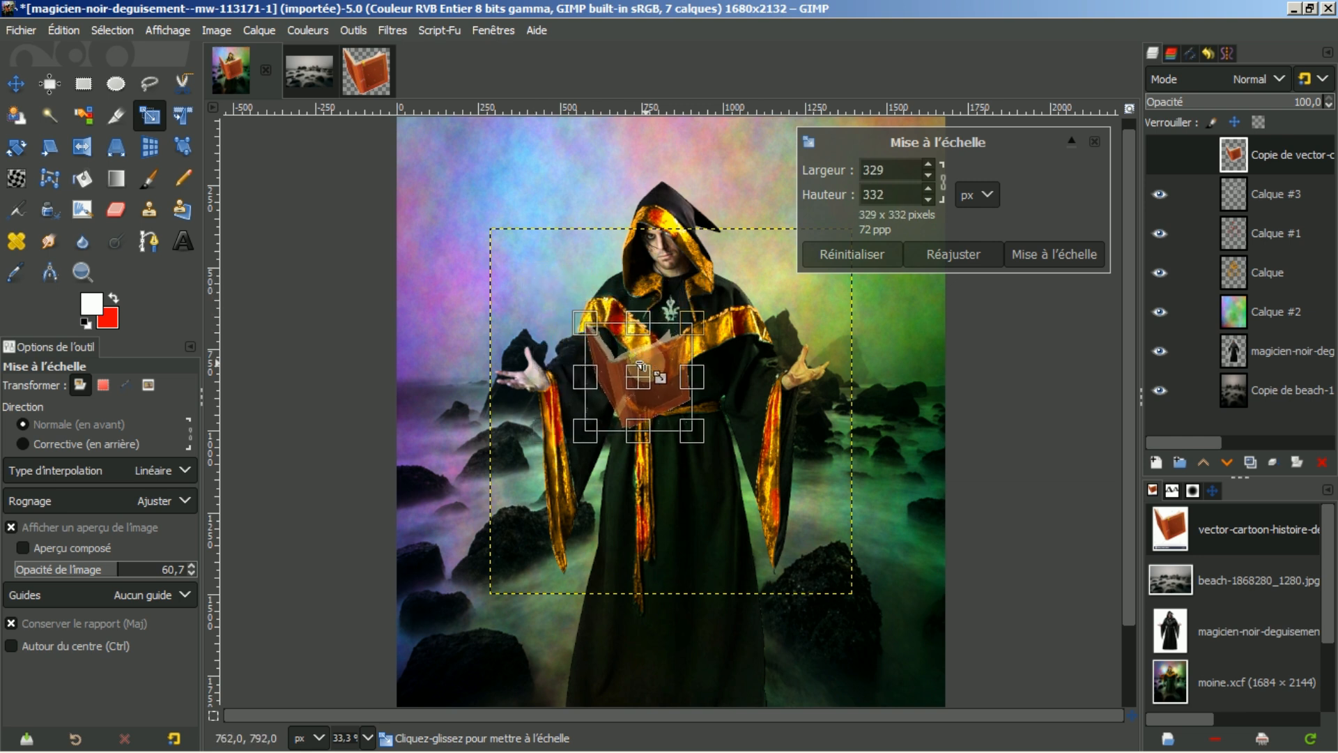
pyautogui.moveTo(642, 377); pyautogui.dragTo(545, 345)
pyautogui.moveTo(484, 277); pyautogui.dragTo(501, 294)
pyautogui.click(1037, 257)
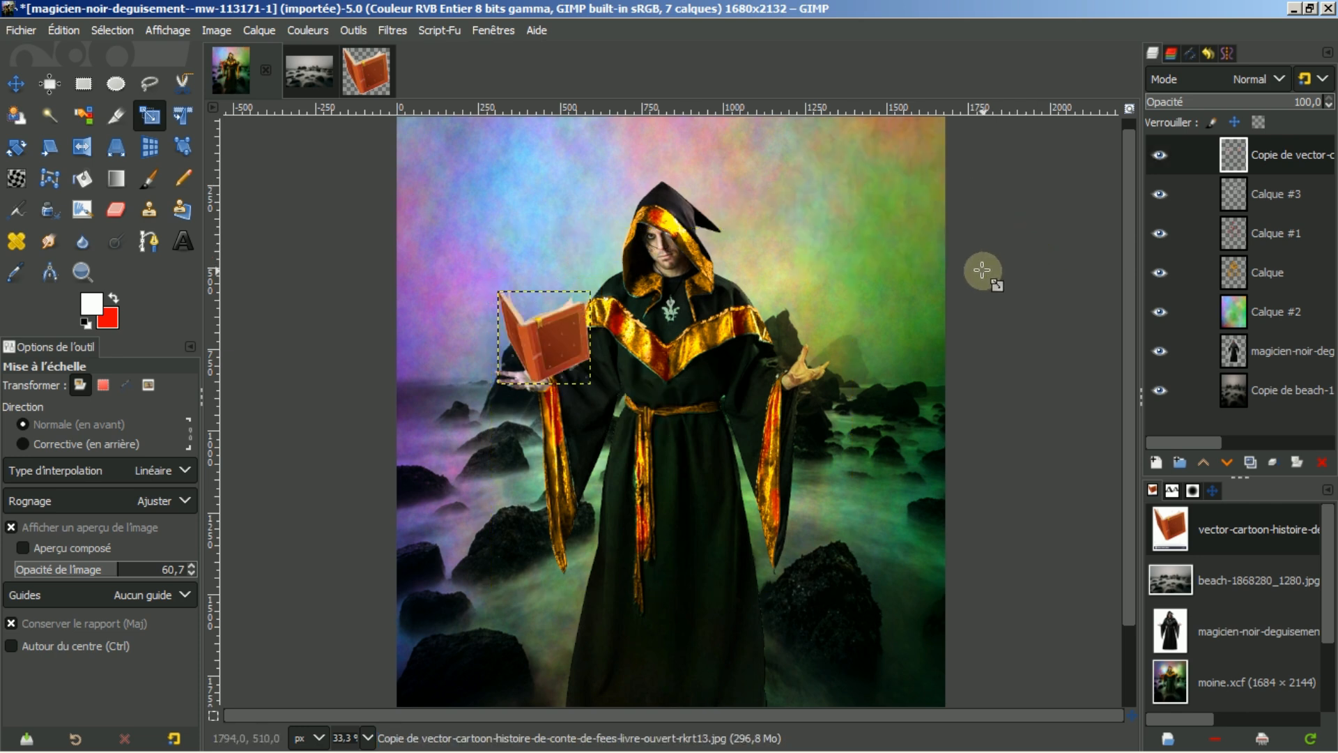
# Step: Move the book outward and slightly down so it rests on the magician's right hand
pyautogui.scroll(1, 548, 425)
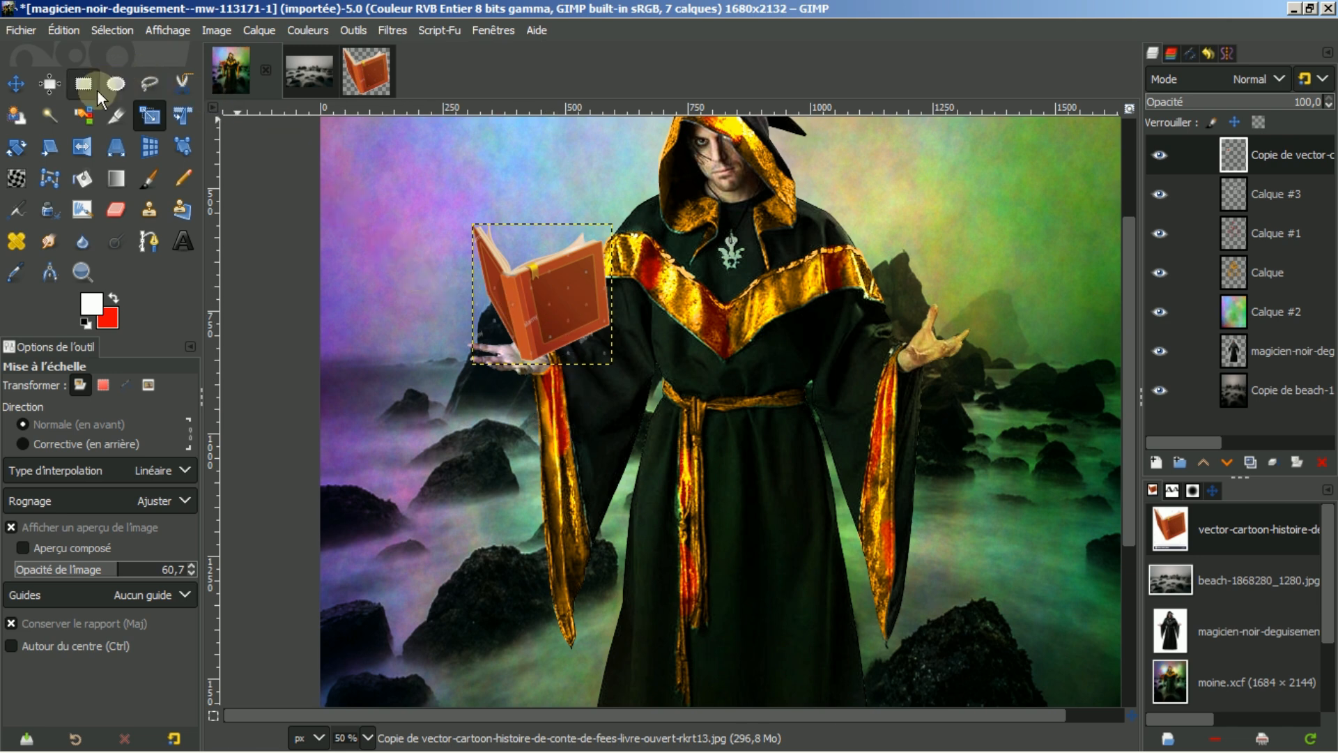
pyautogui.click(31, 77)
pyautogui.click(554, 311)
pyautogui.moveTo(554, 311); pyautogui.dragTo(515, 333)
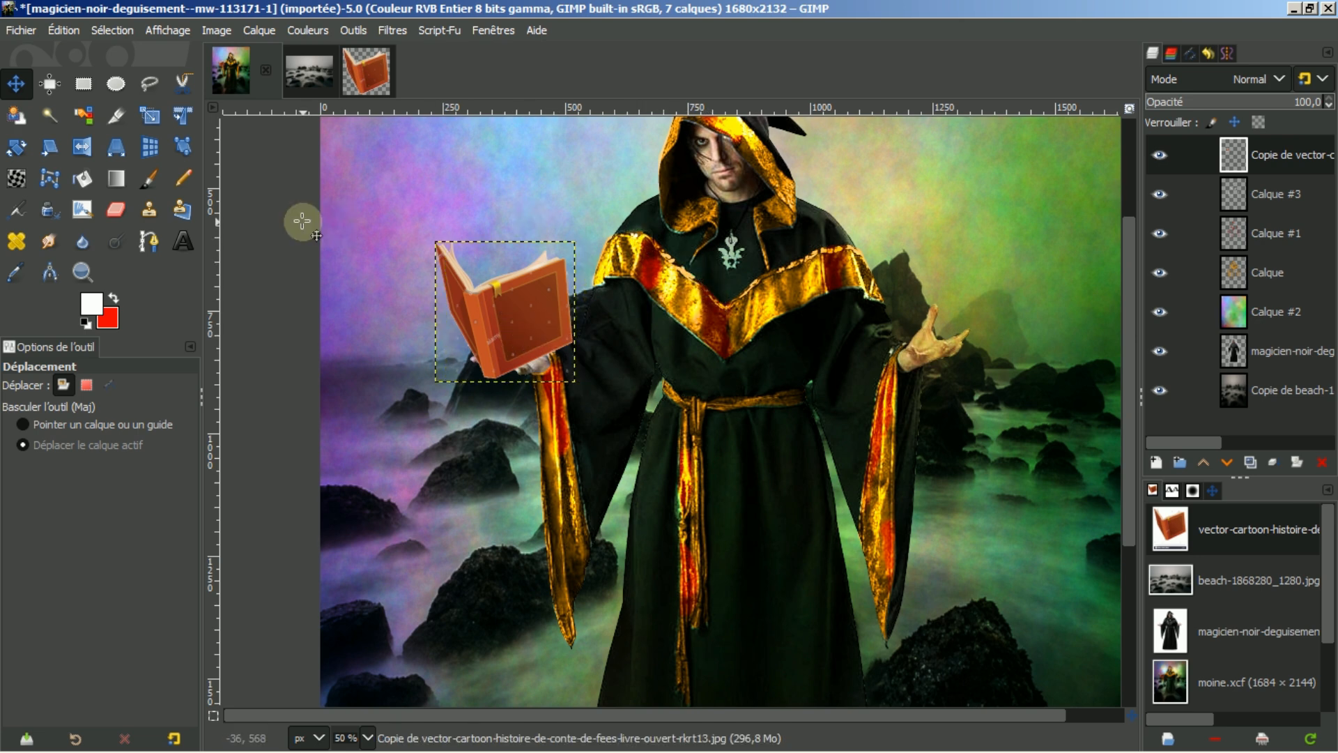
# Step: Scale the book layer to 250 × 252 px, keeping its proportions
pyautogui.click(149, 116)
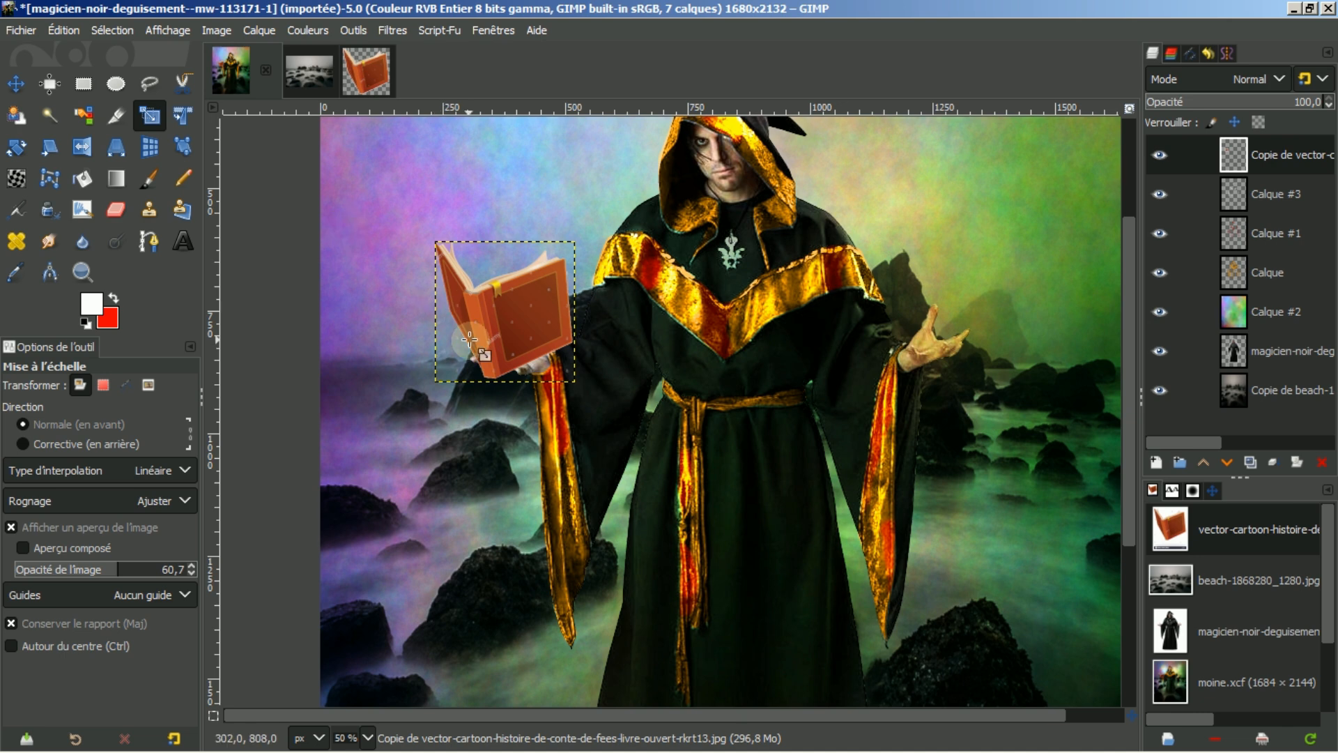
pyautogui.click(504, 328)
pyautogui.moveTo(441, 240); pyautogui.dragTo(454, 262)
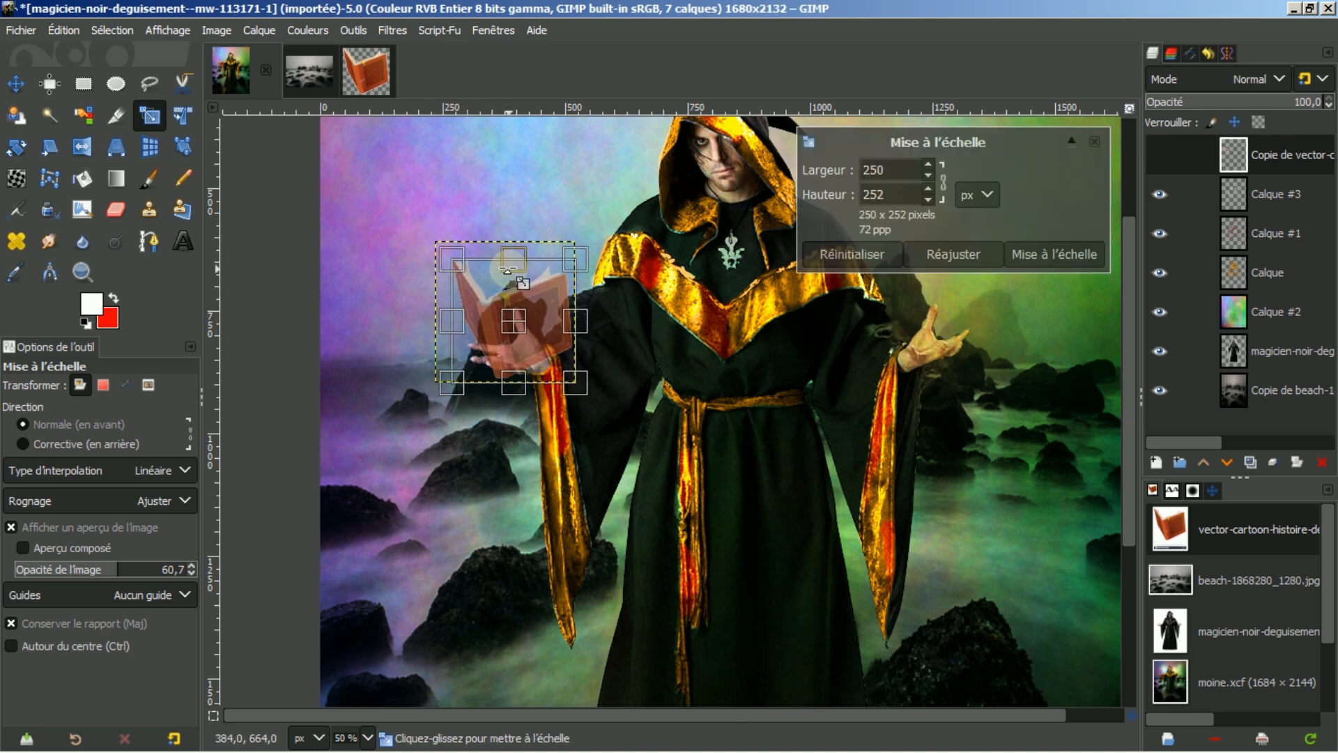
pyautogui.click(1072, 257)
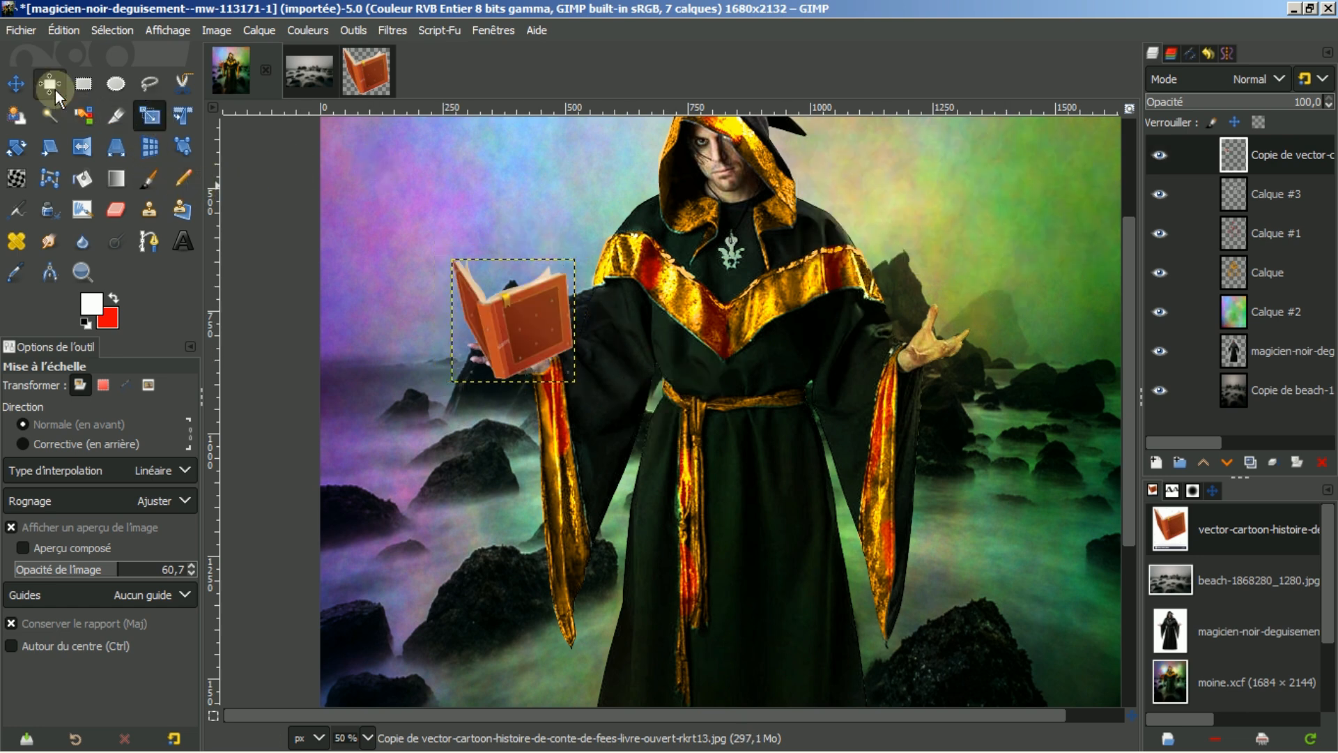
# Step: Nudge the book slightly outward and up on the hand and expand its layer to the image dimensions
pyautogui.click(17, 85)
pyautogui.moveTo(516, 320); pyautogui.dragTo(509, 318)
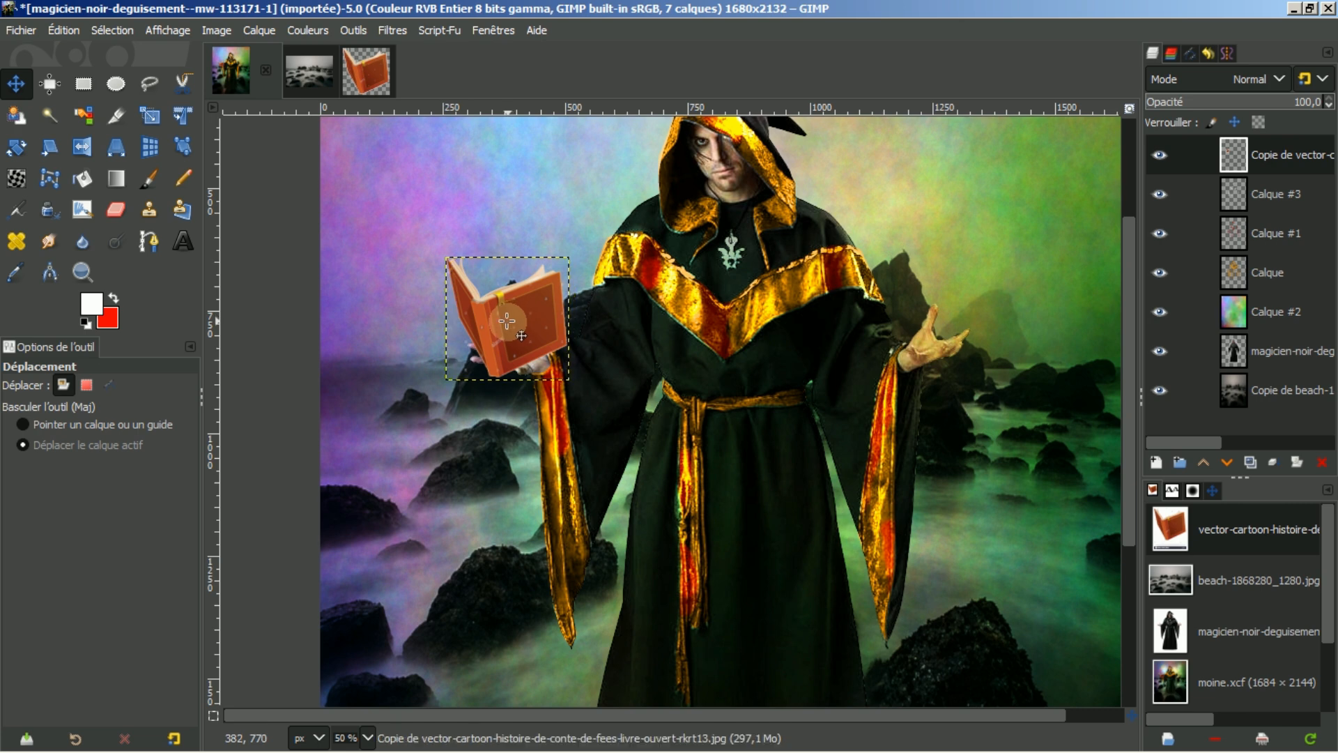
pyautogui.rightClick(1279, 157)
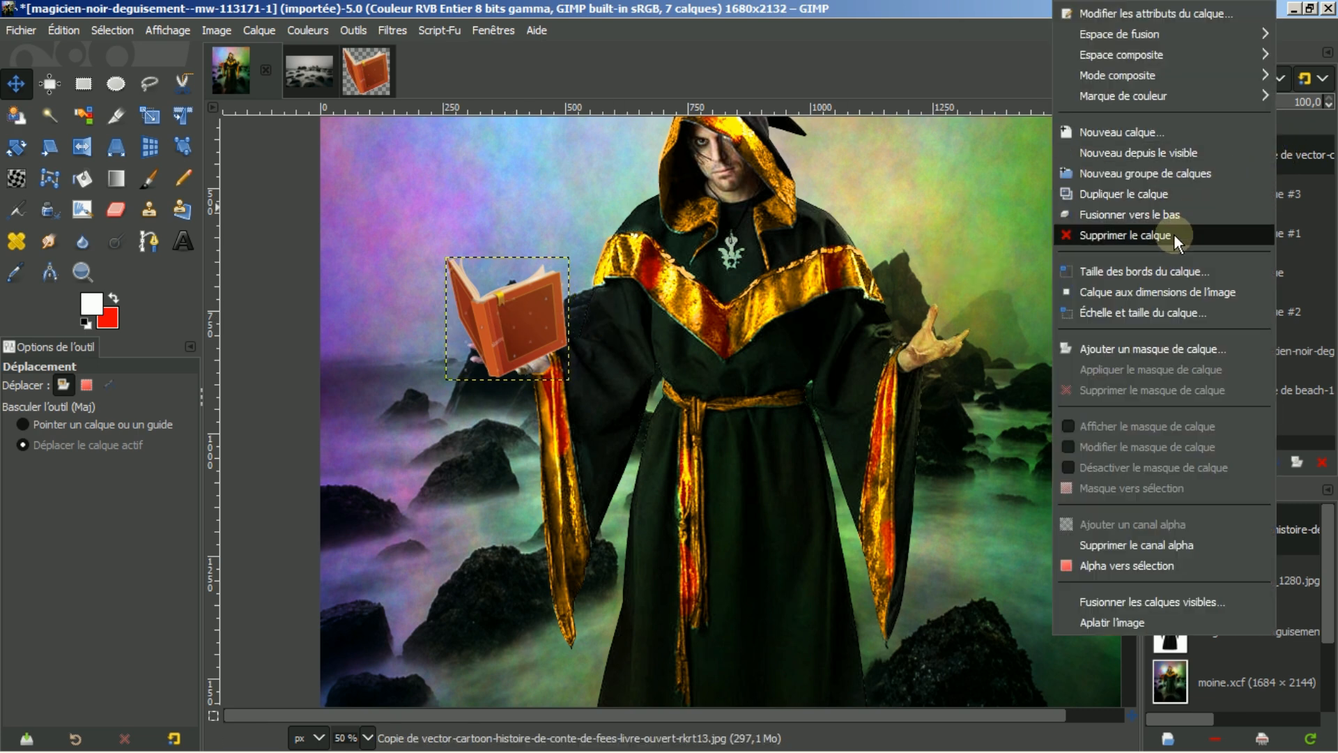
pyautogui.click(1132, 292)
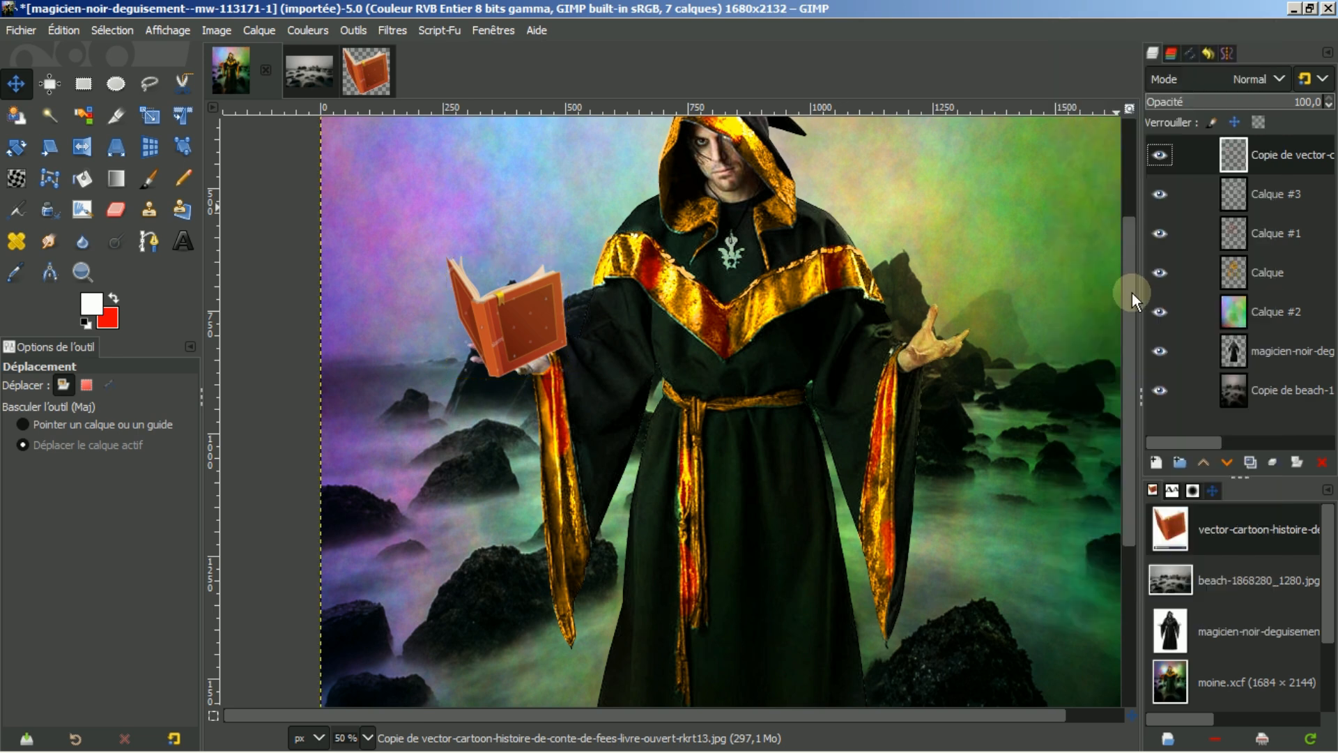
# Step: Darken the book layer's midtones with Curves, mapping input 136 to output 116 on the value channel
pyautogui.click(1213, 490)
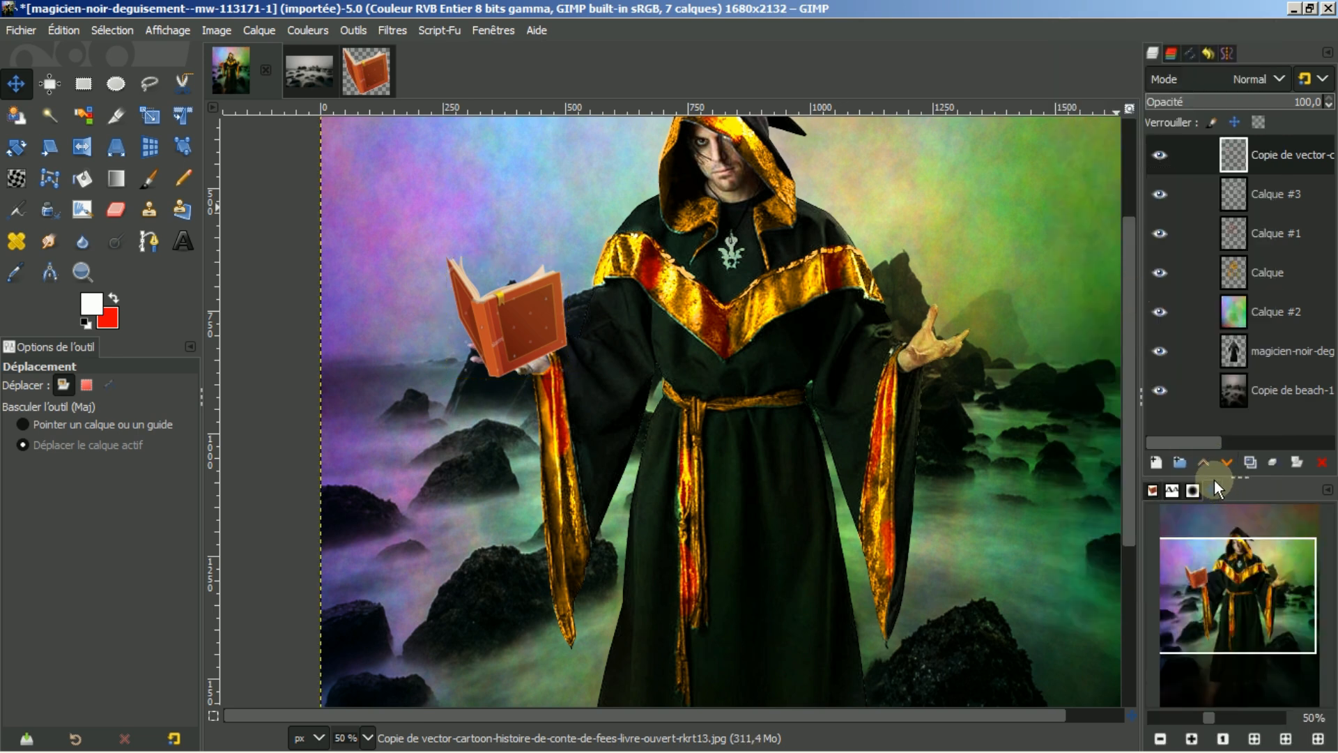
pyautogui.click(1254, 739)
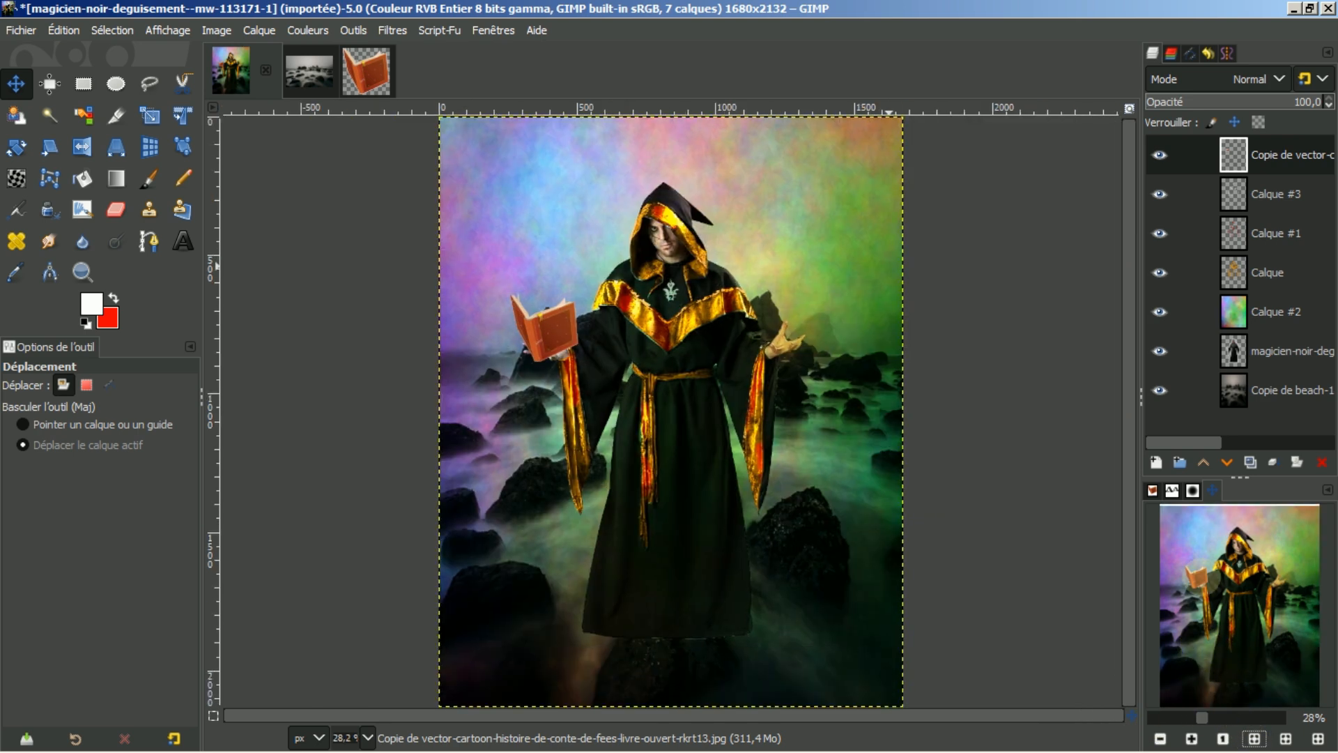
pyautogui.click(312, 30)
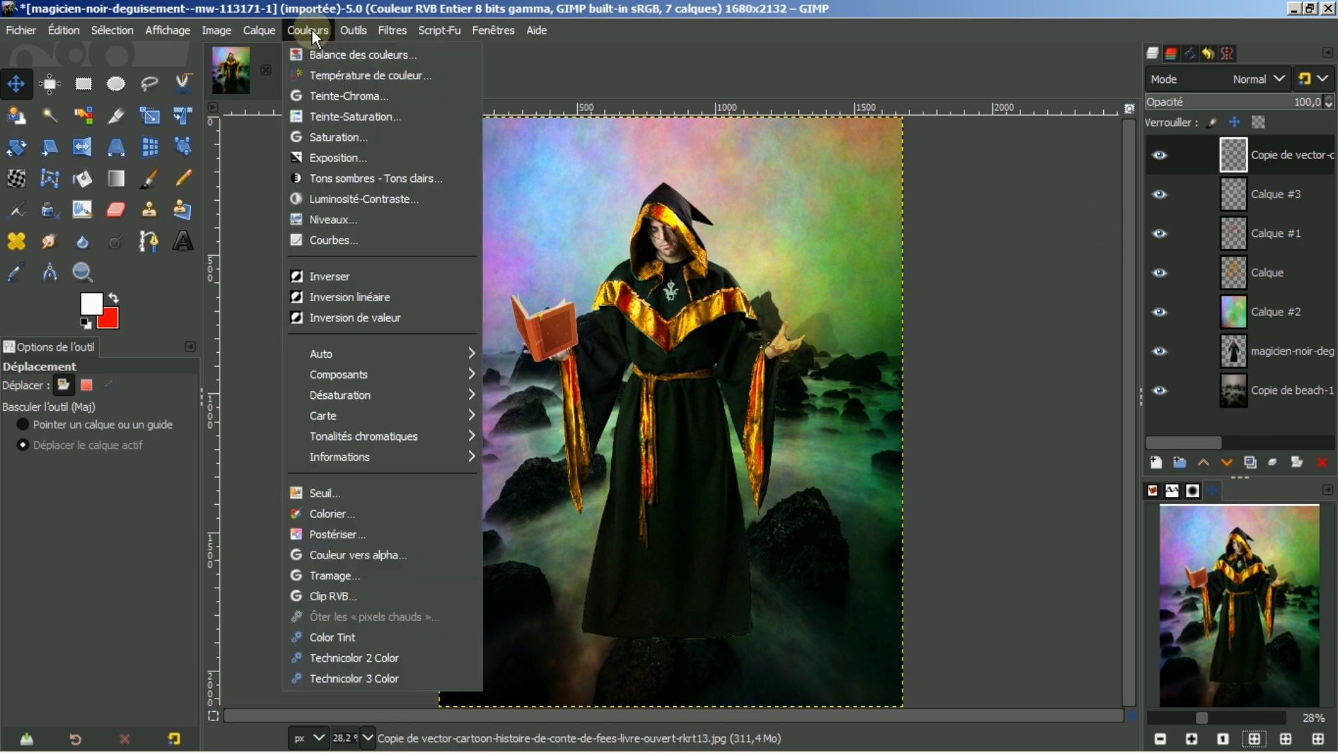
pyautogui.click(322, 238)
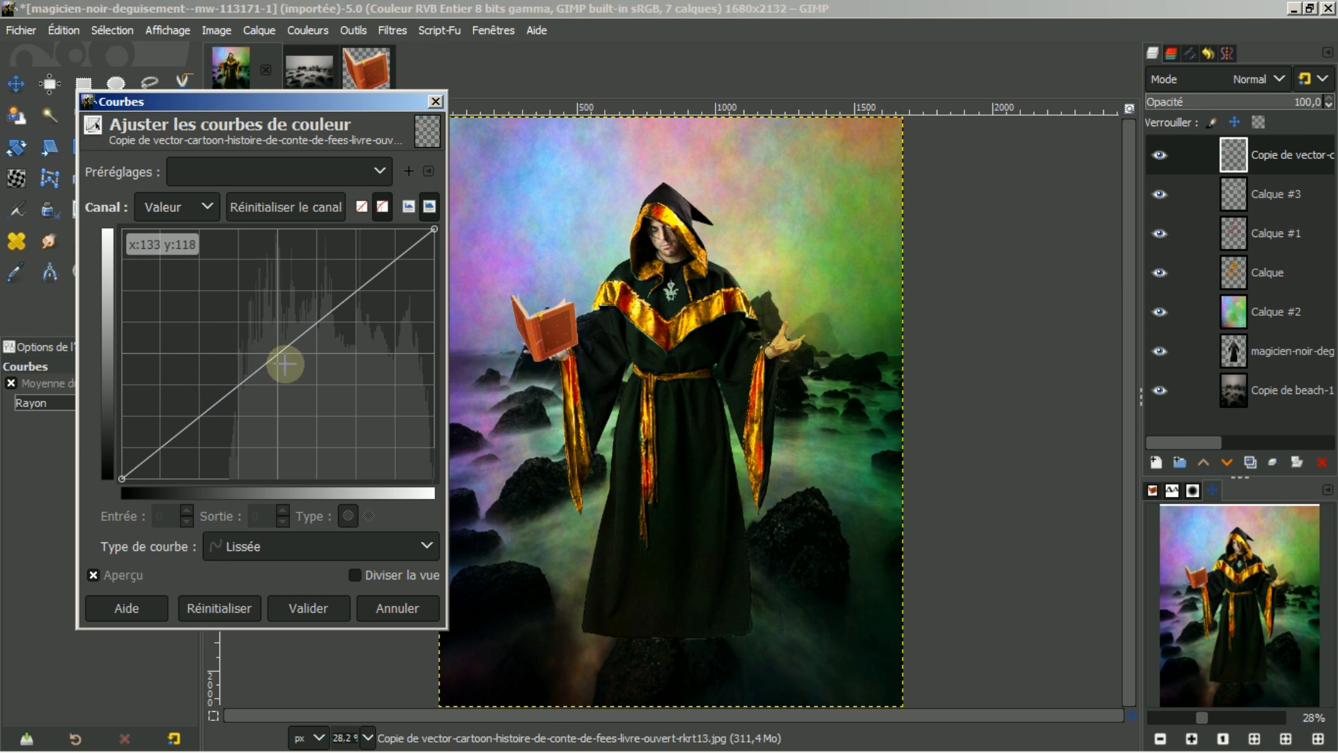
pyautogui.moveTo(275, 354); pyautogui.dragTo(288, 365)
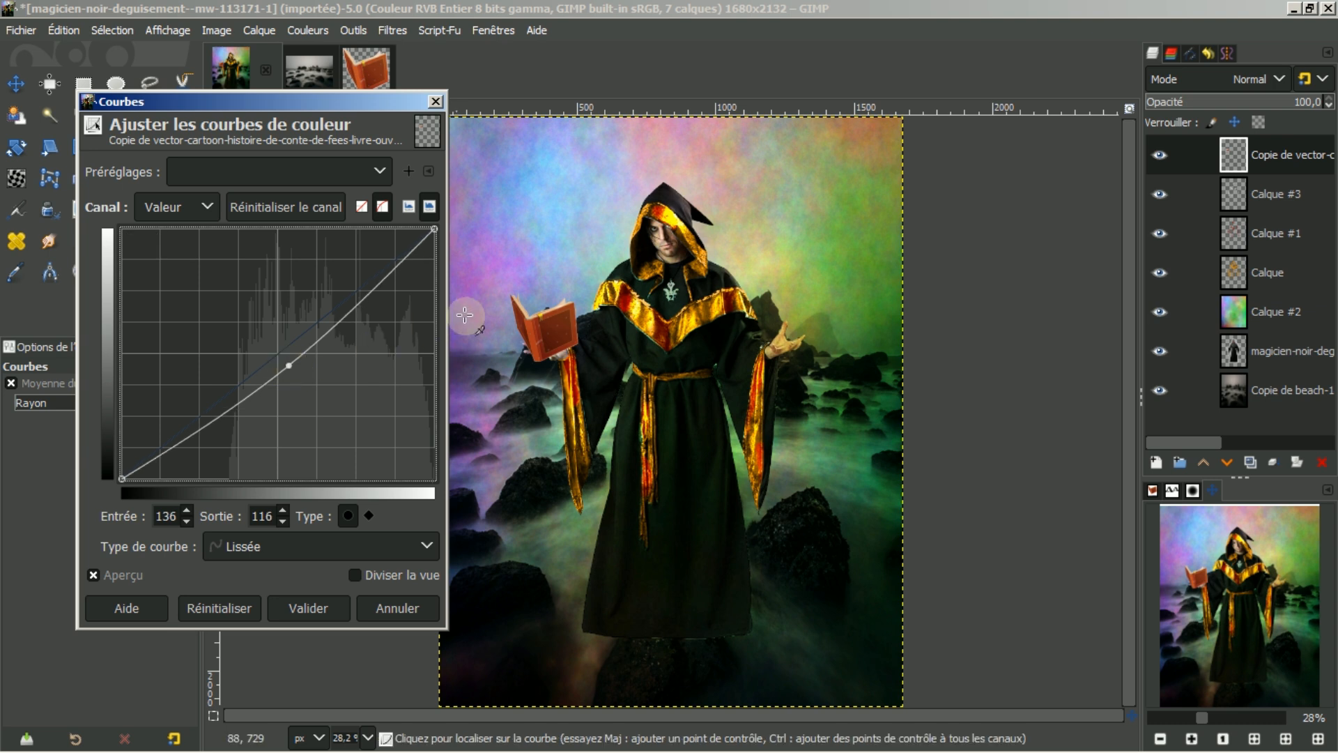
pyautogui.click(308, 608)
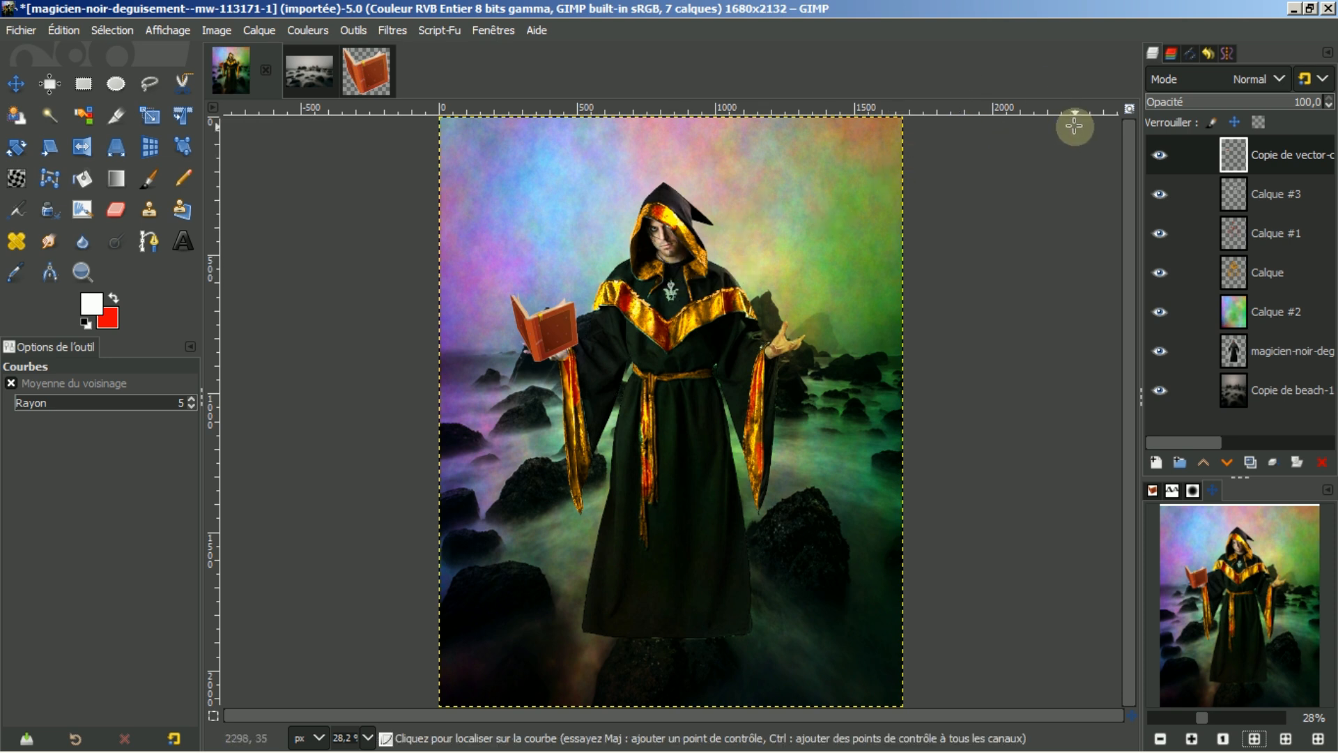
# Step: Add a new layer above the book and set the Paintbrush to the 2. Hardness 025 brush at size 296
pyautogui.click(1154, 460)
pyautogui.click(1191, 696)
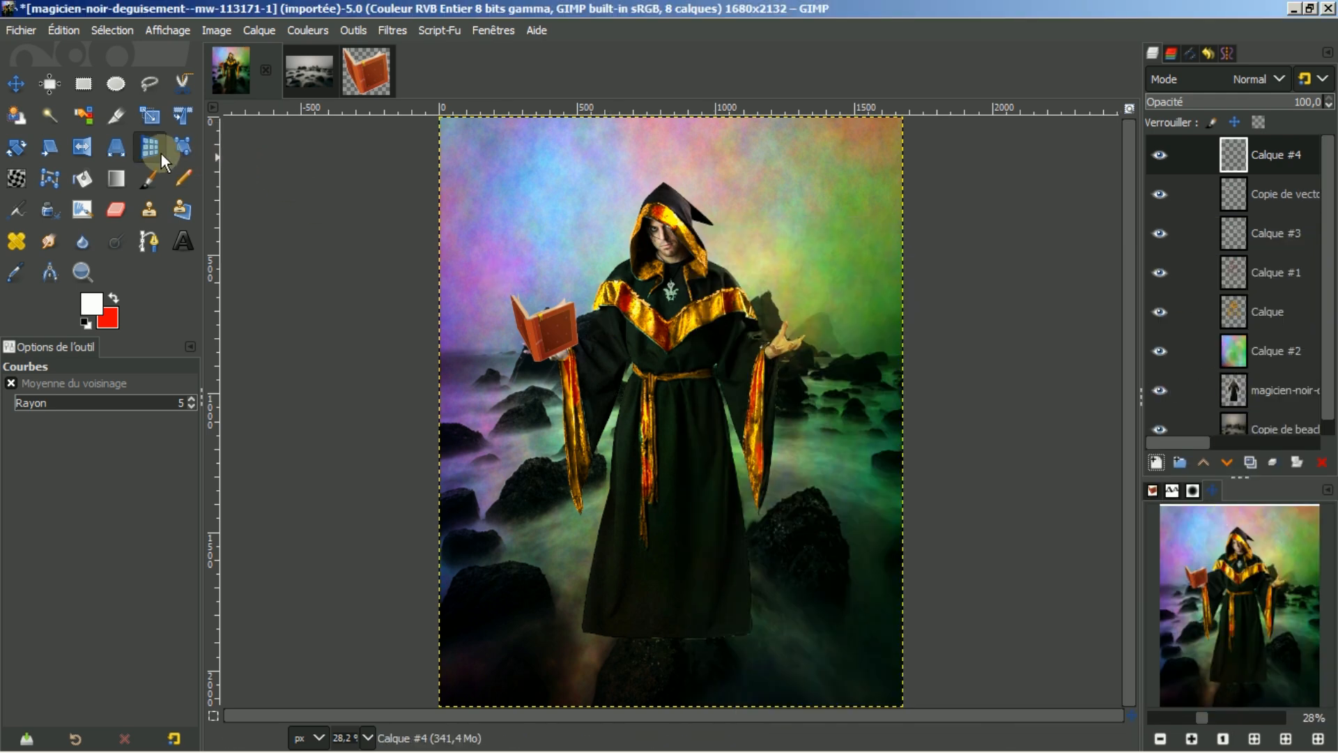
pyautogui.click(149, 178)
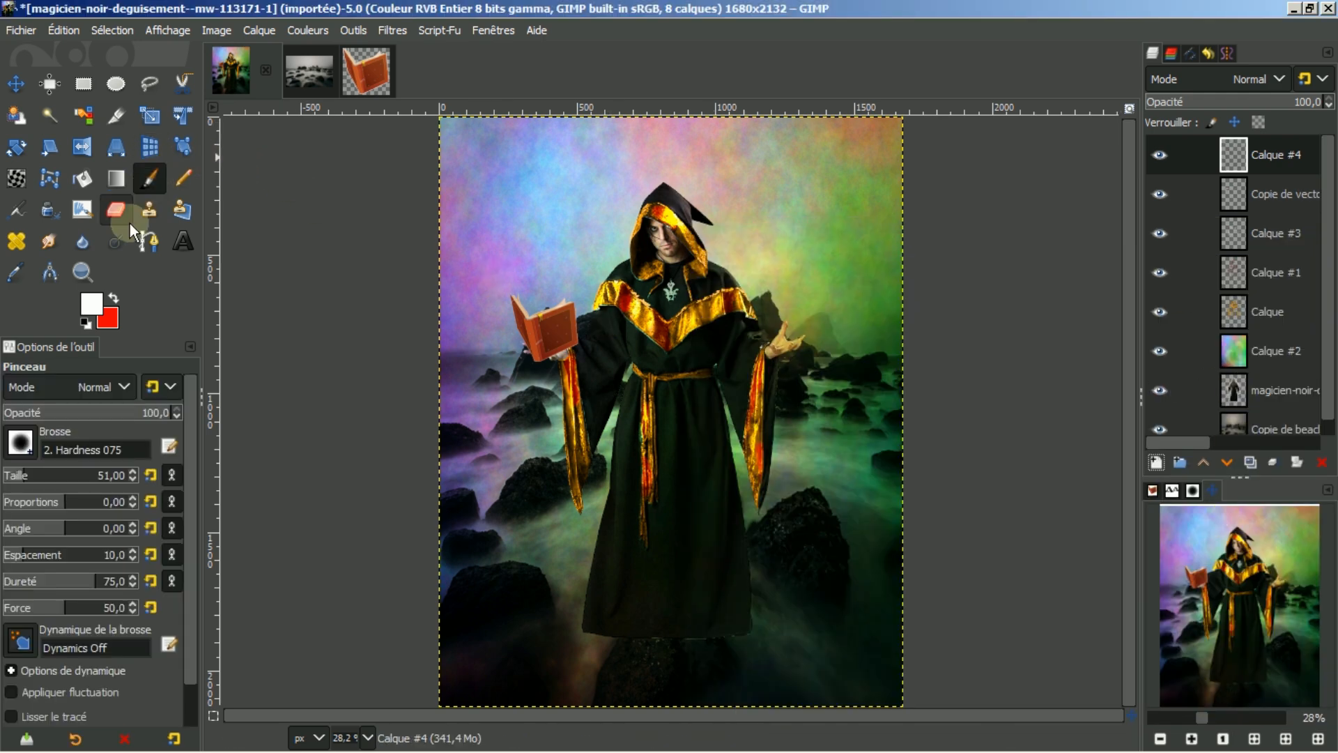
pyautogui.click(21, 444)
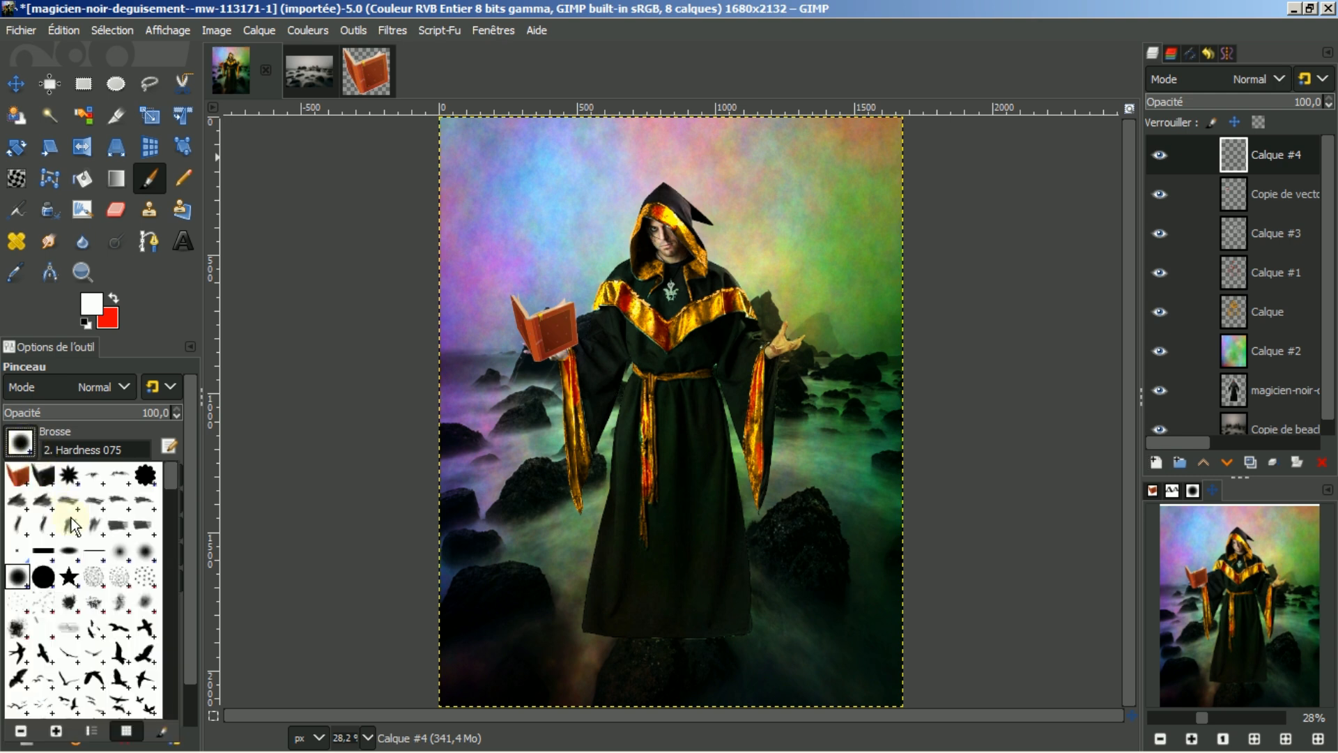
pyautogui.click(119, 551)
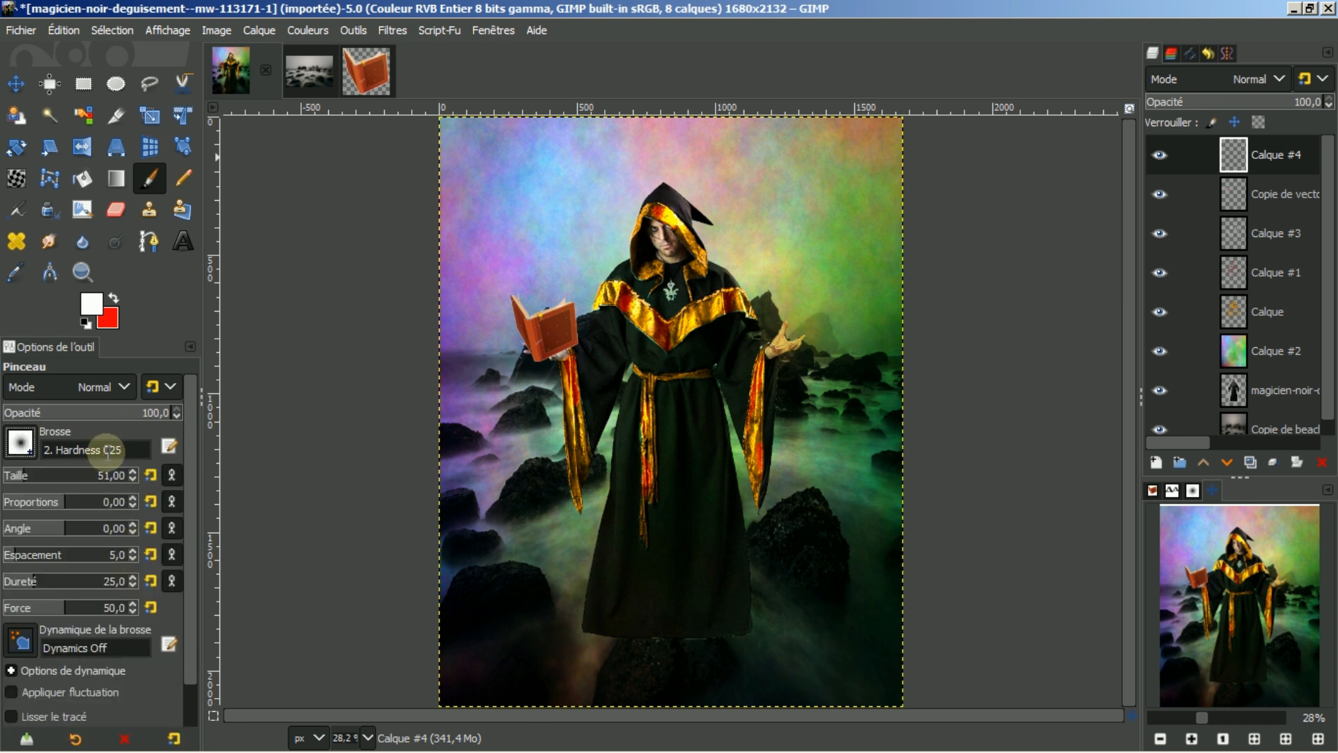
pyautogui.moveTo(55, 472); pyautogui.dragTo(63, 472)
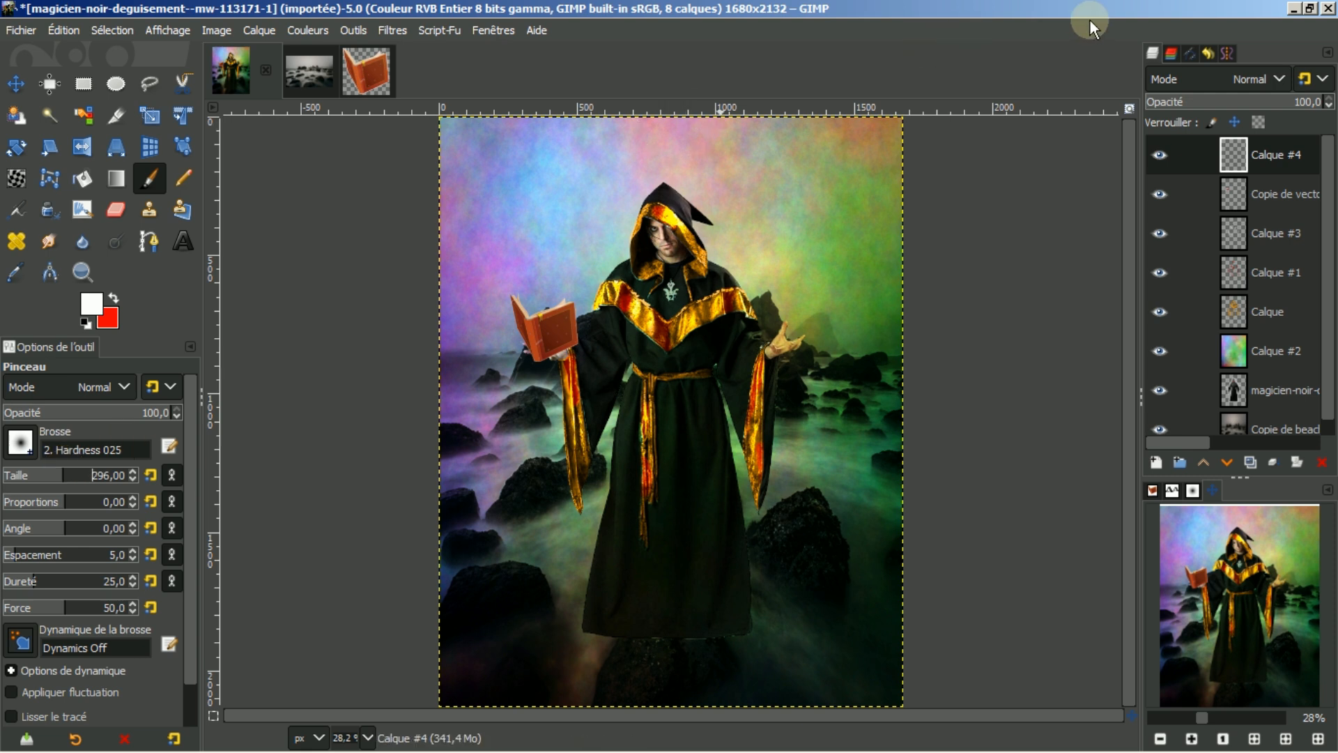
# Step: Set the new layer's mode to Superposer and paint a white glow around the magician's hood with the brush at size 568
pyautogui.click(1283, 75)
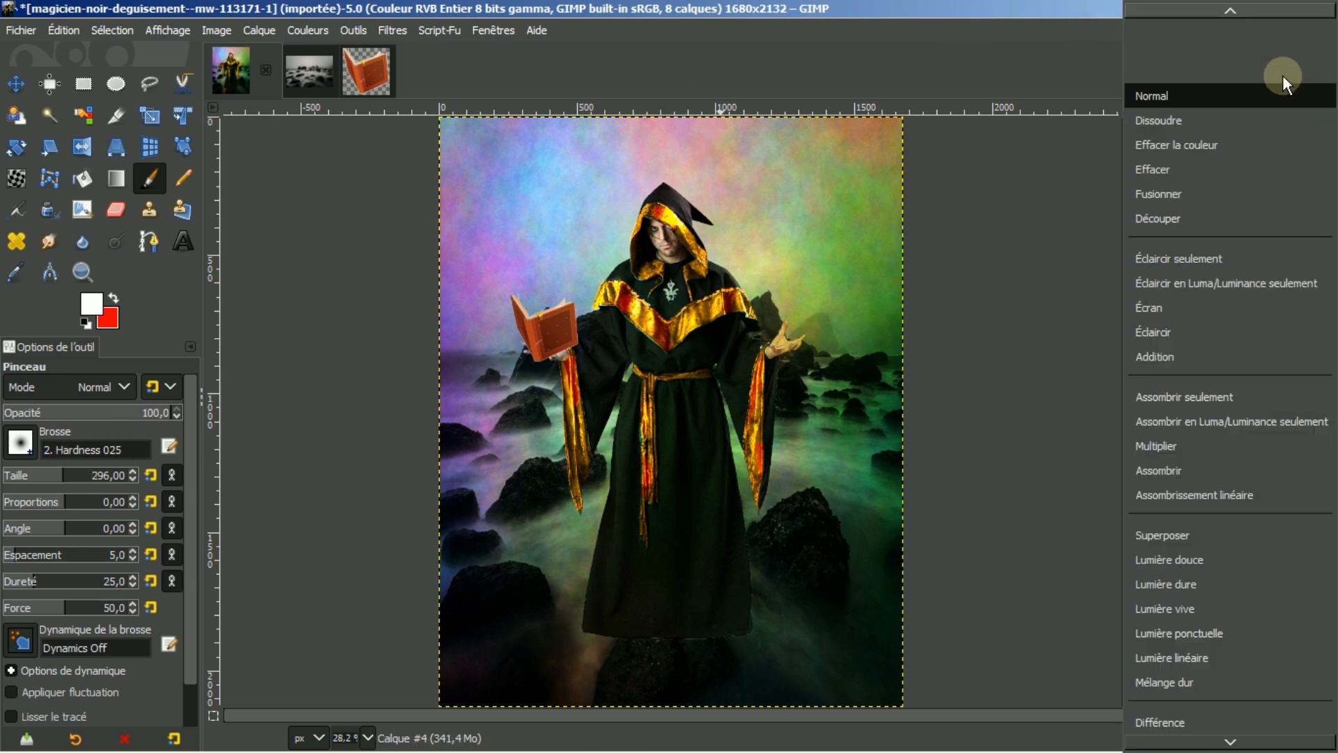
pyautogui.click(1166, 534)
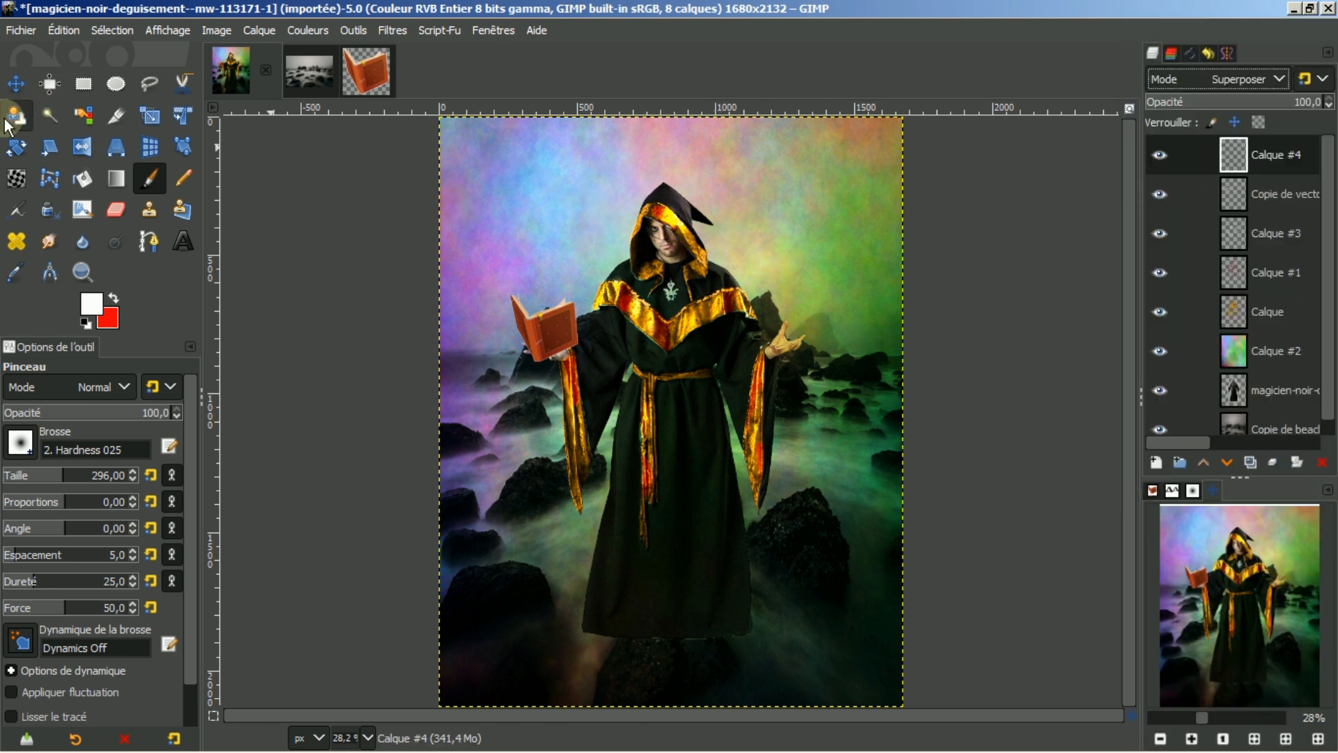
pyautogui.moveTo(71, 478); pyautogui.dragTo(99, 478)
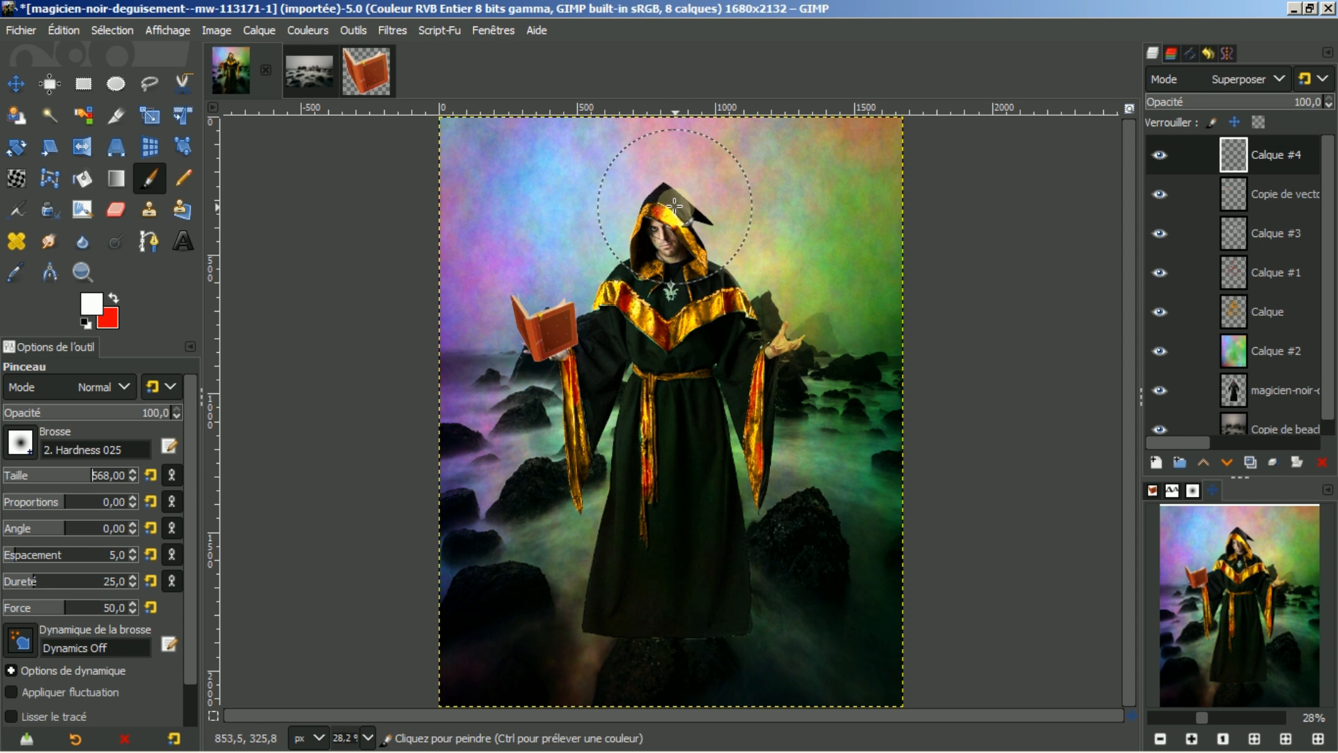
pyautogui.moveTo(666, 201)
pyautogui.mouseDown()
pyautogui.moveTo(720, 187)
pyautogui.moveTo(658, 188)
pyautogui.moveTo(638, 211)
pyautogui.moveTo(678, 207)
pyautogui.moveTo(695, 242)
pyautogui.moveTo(622, 248)
pyautogui.moveTo(669, 209)
pyautogui.mouseUp()
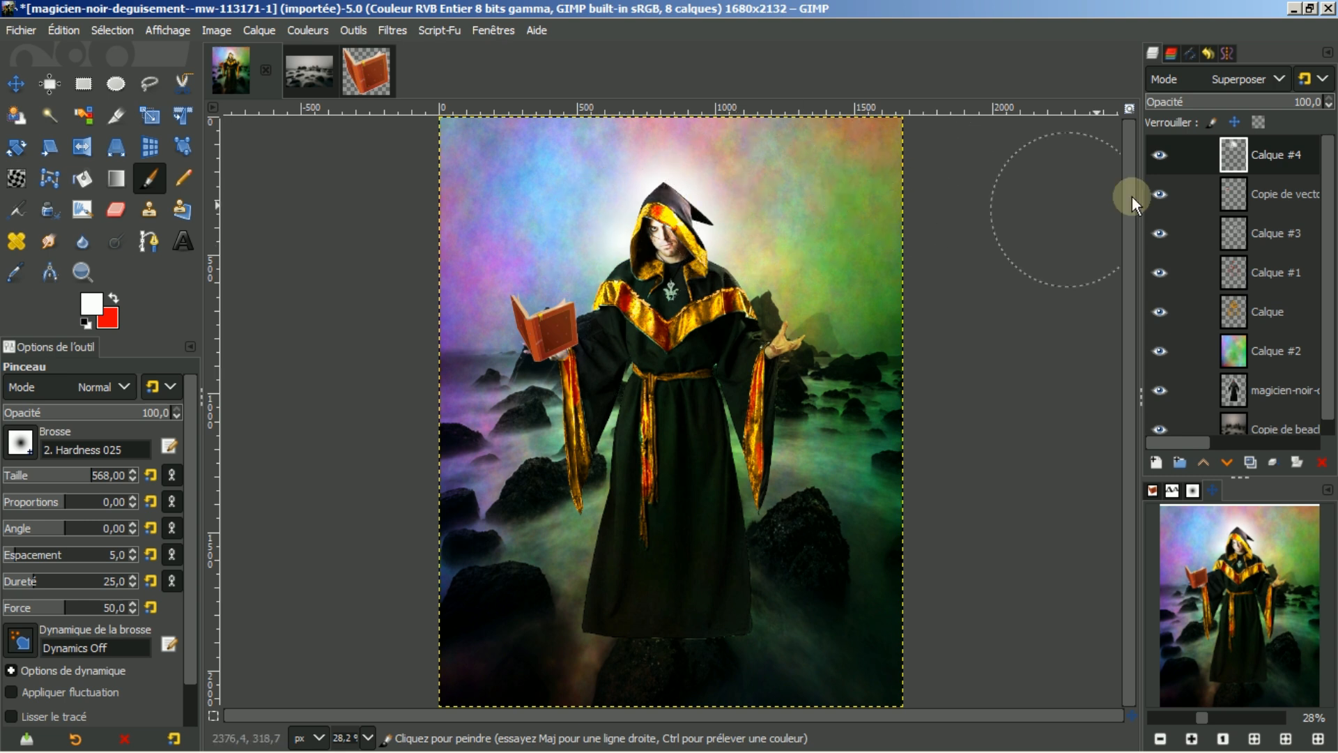
# Step: Lower the white glow layer in the stack until it sits directly beneath the magician layer
pyautogui.click(1224, 462)
pyautogui.click(1224, 461)
pyautogui.click(1224, 462)
pyautogui.click(1224, 462)
pyautogui.click(1224, 461)
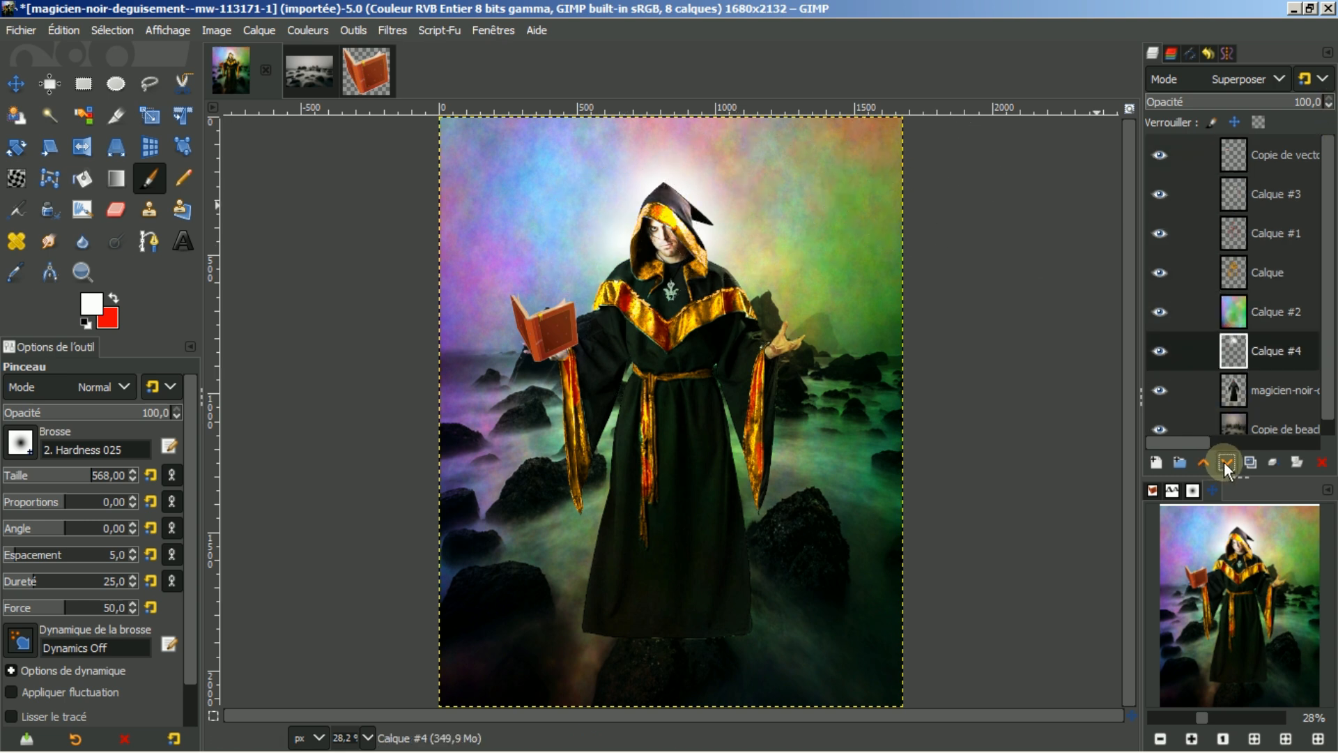
pyautogui.click(1224, 461)
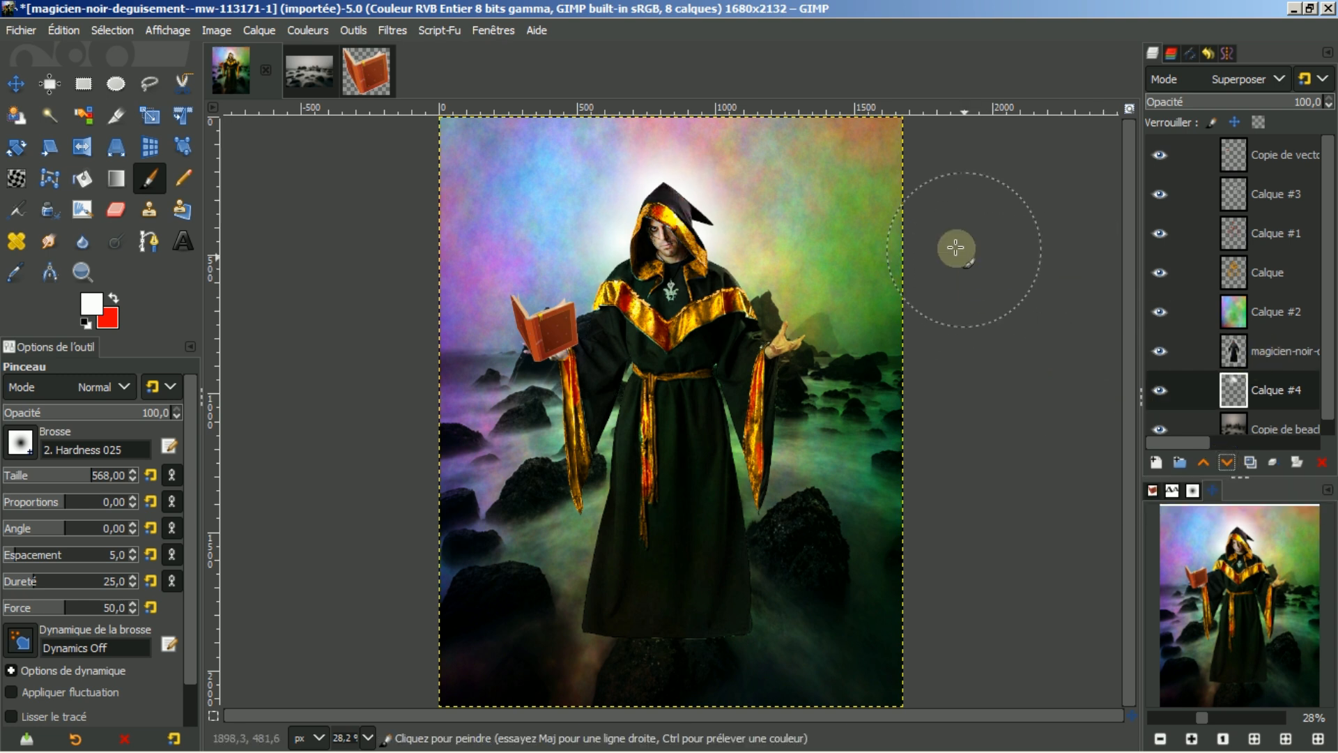
# Step: Add two more white dabs beside the hood and reduce the glow layer's opacity to 52.7
pyautogui.click(736, 237)
pyautogui.click(723, 181)
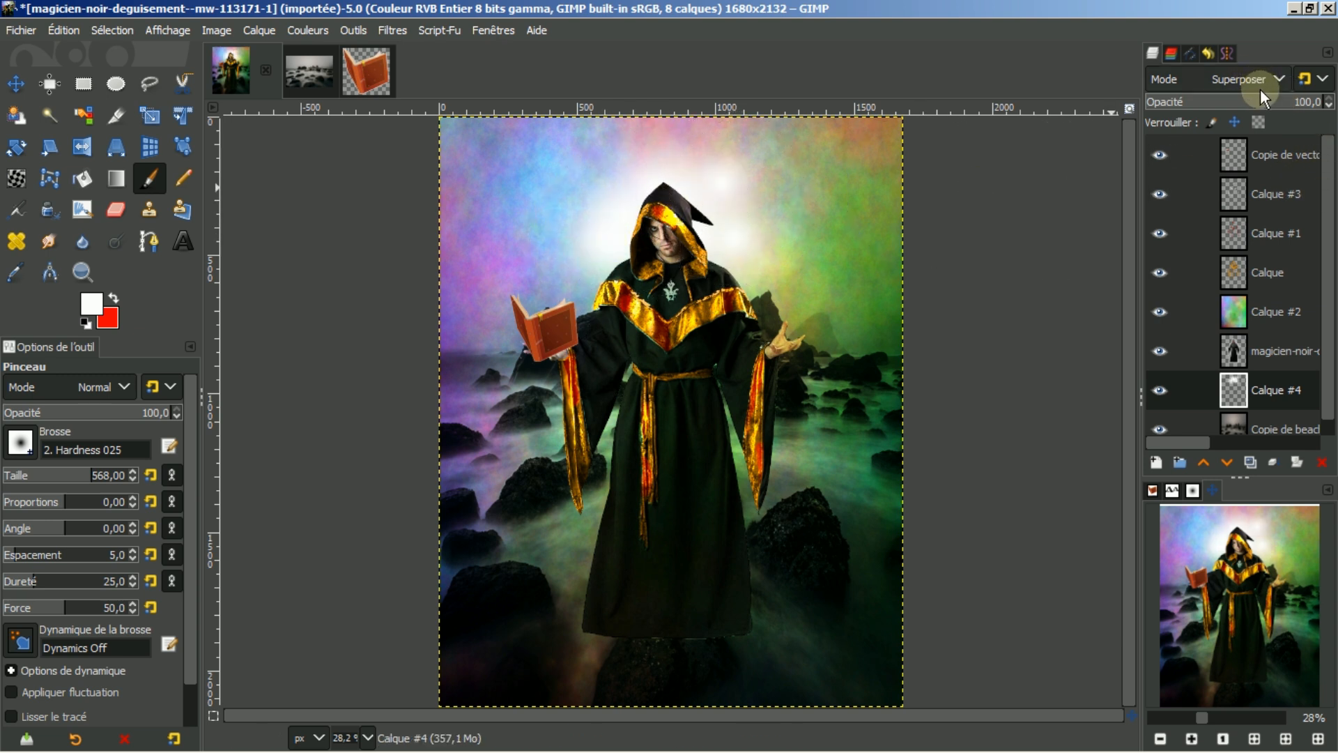
pyautogui.moveTo(1260, 93); pyautogui.dragTo(1240, 98)
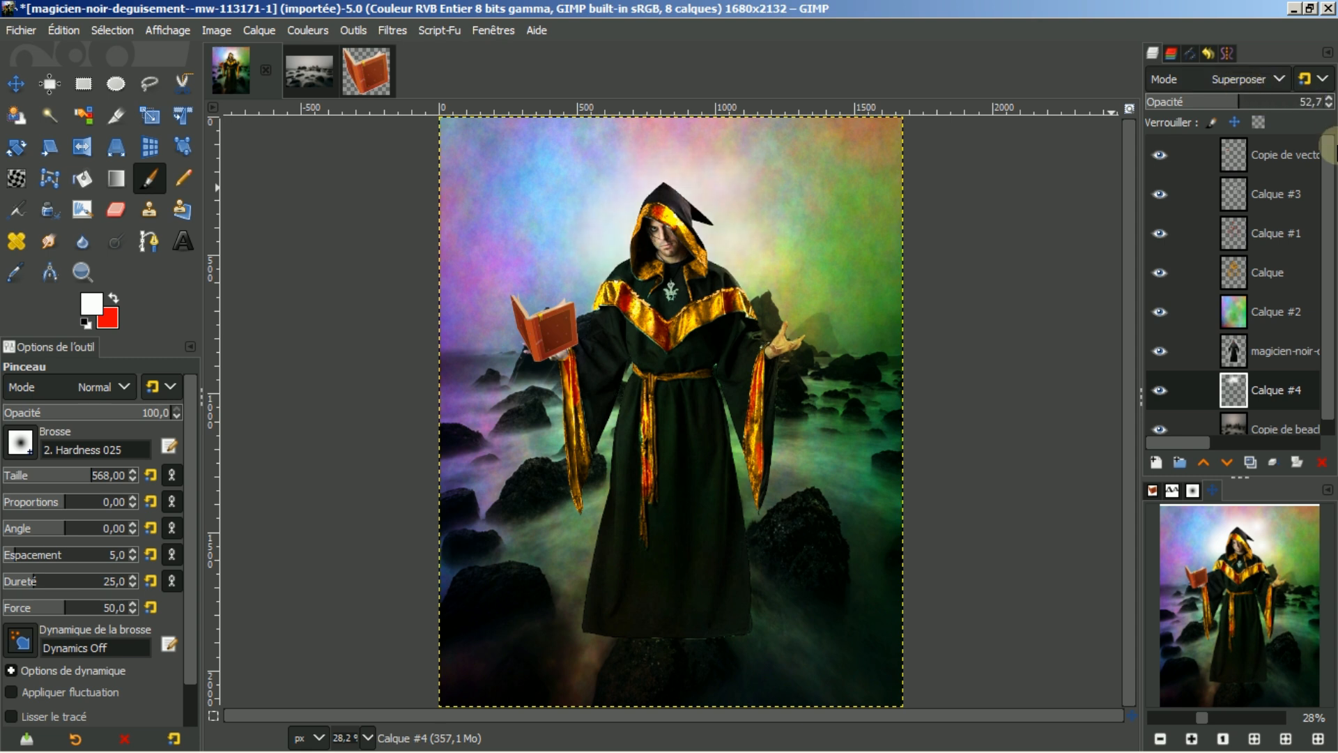
# Step: Slightly darken the plasma colour layer Calque #2 with Curves, mapping input 131 to output 120
pyautogui.click(1267, 313)
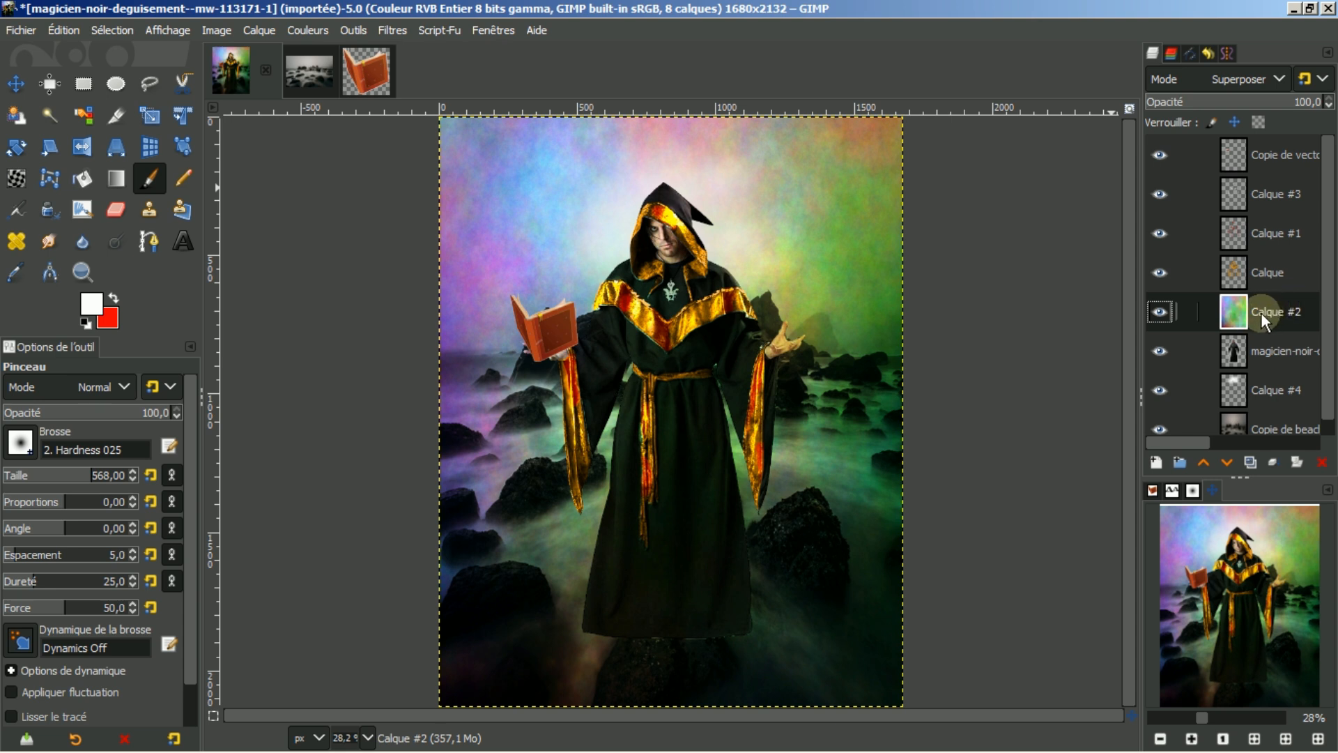
pyautogui.click(300, 33)
pyautogui.click(321, 244)
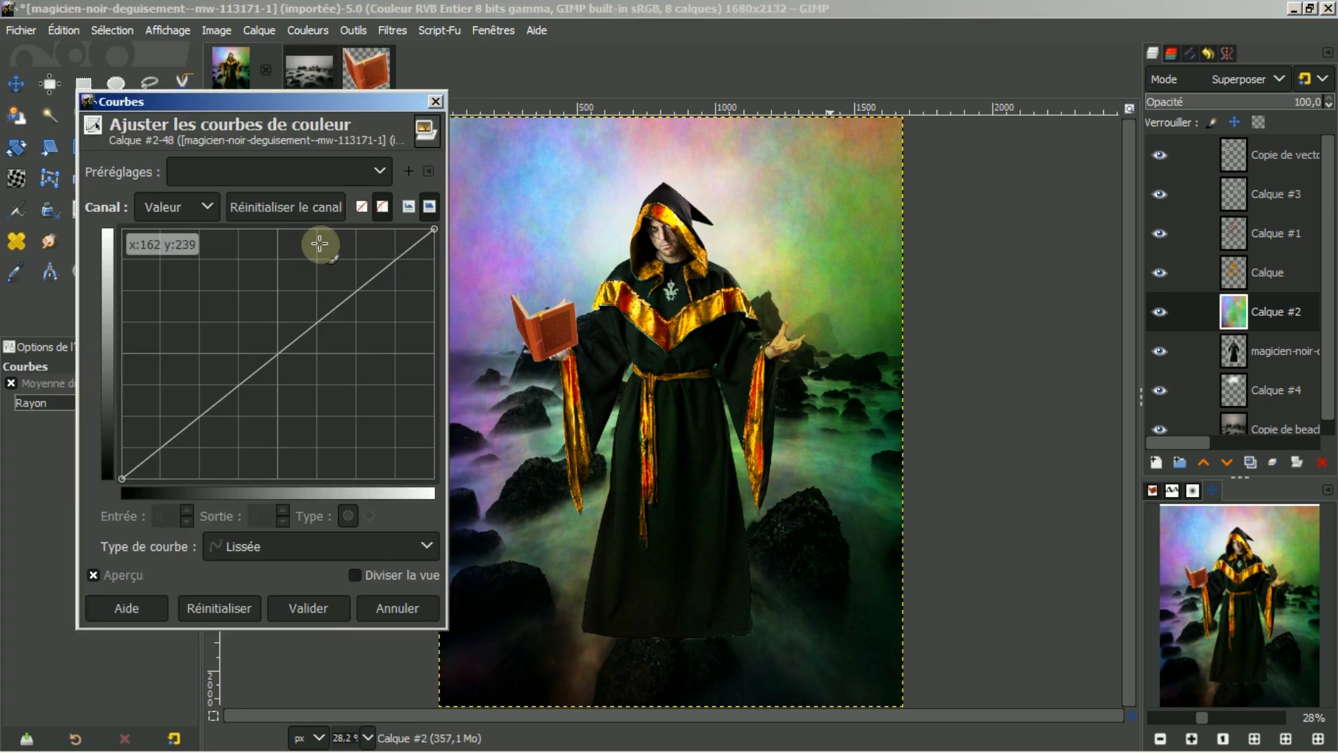
pyautogui.moveTo(275, 352); pyautogui.dragTo(282, 361)
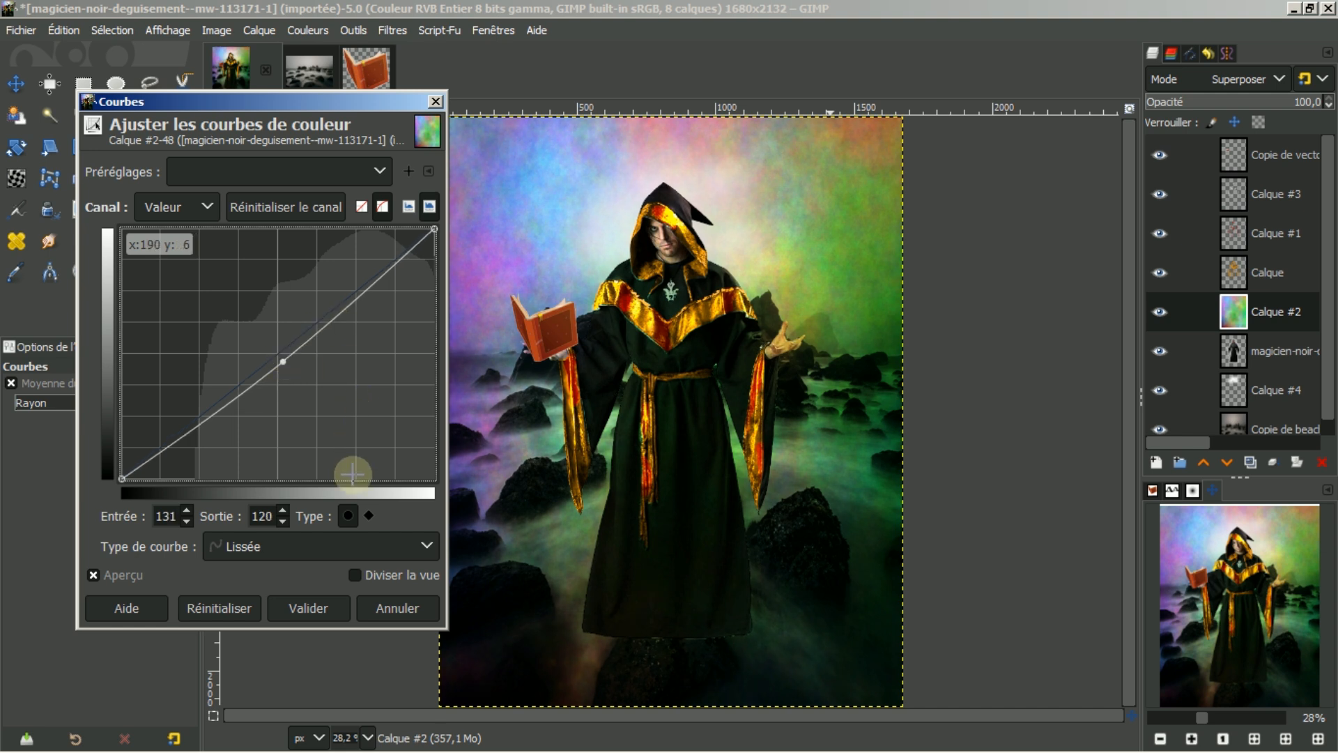
pyautogui.click(313, 611)
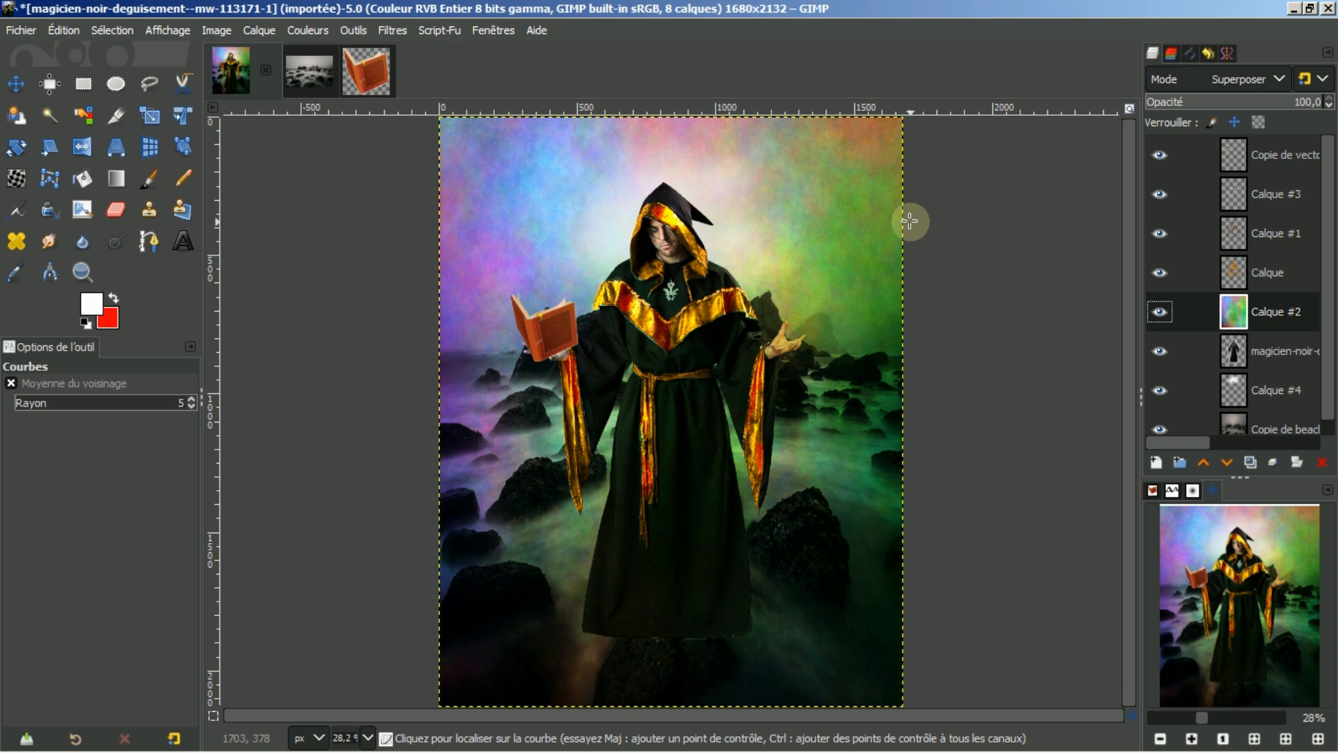
# Step: Erase the lower hem of the robe on the magician layer with the soft 568-size Eraser, fading it into the mist
pyautogui.click(1228, 354)
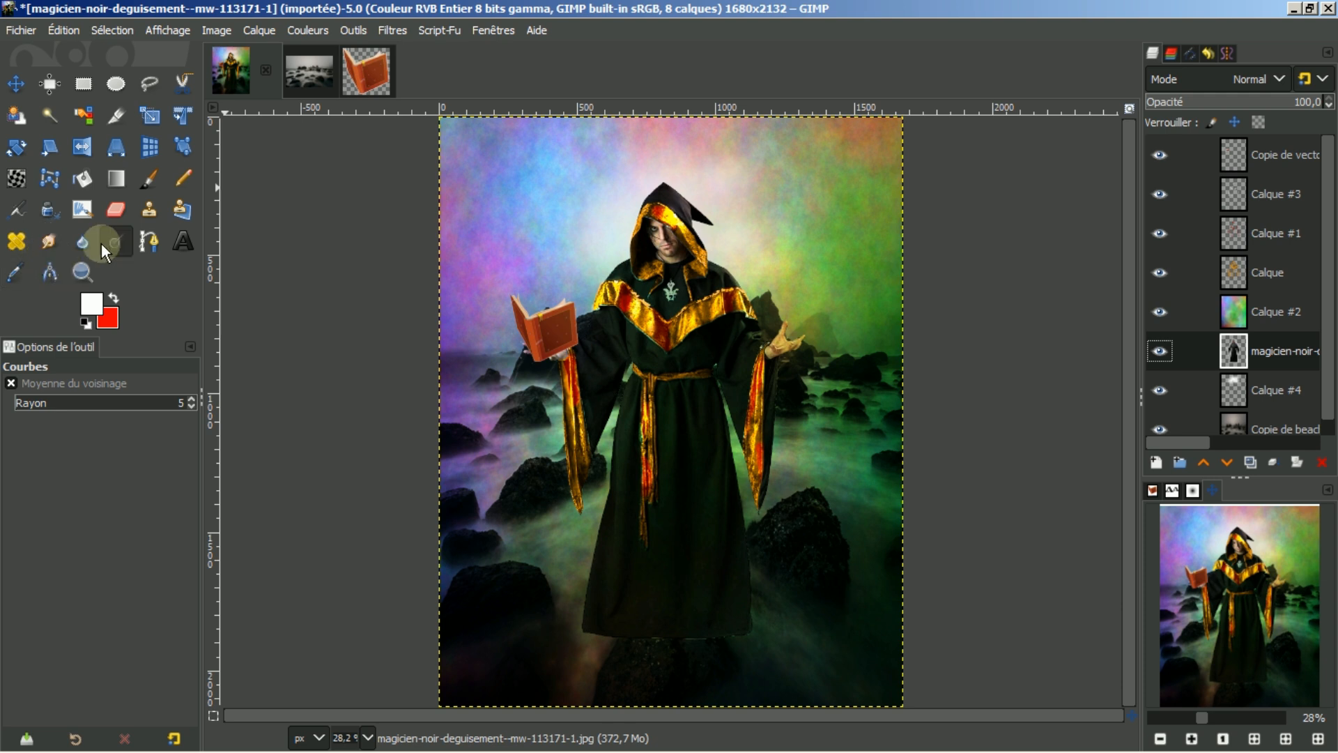
pyautogui.click(119, 207)
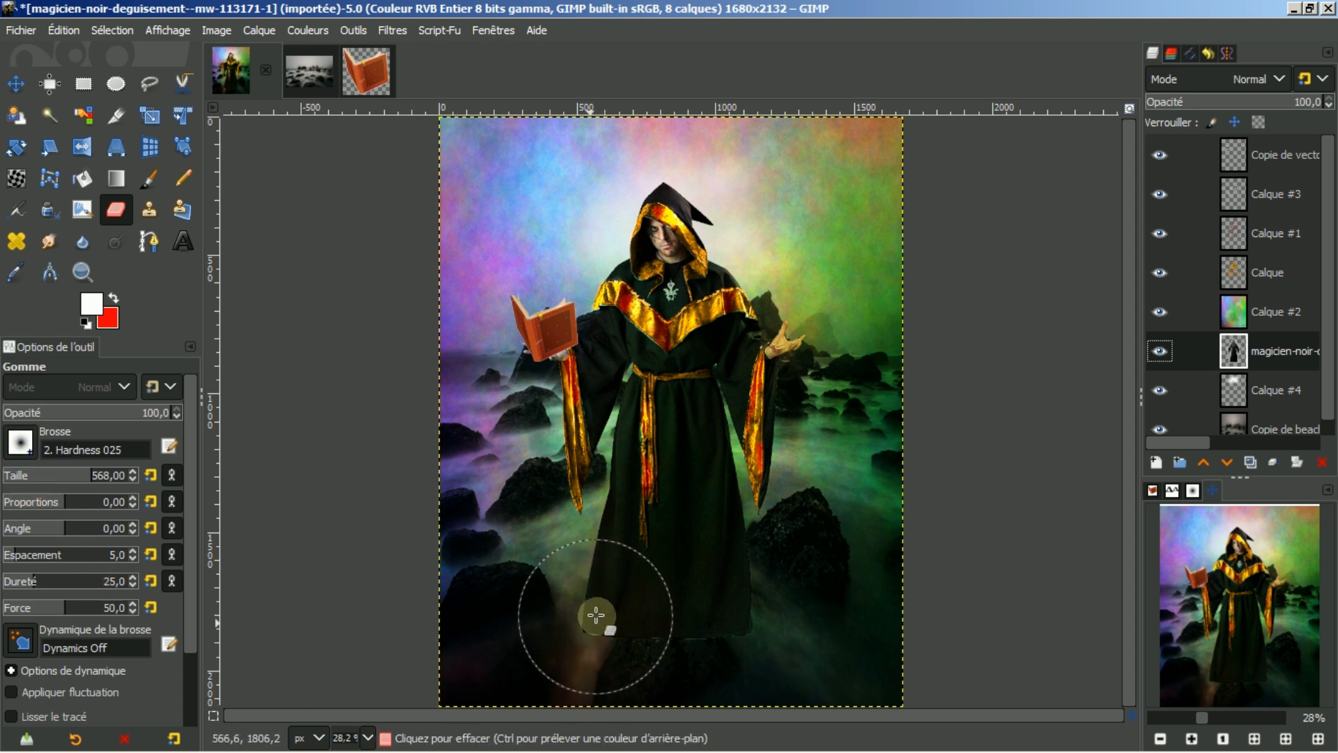
pyautogui.click(580, 638)
pyautogui.moveTo(581, 636)
pyautogui.mouseDown()
pyautogui.moveTo(579, 619)
pyautogui.moveTo(626, 651)
pyautogui.moveTo(725, 655)
pyautogui.moveTo(774, 595)
pyautogui.mouseUp()
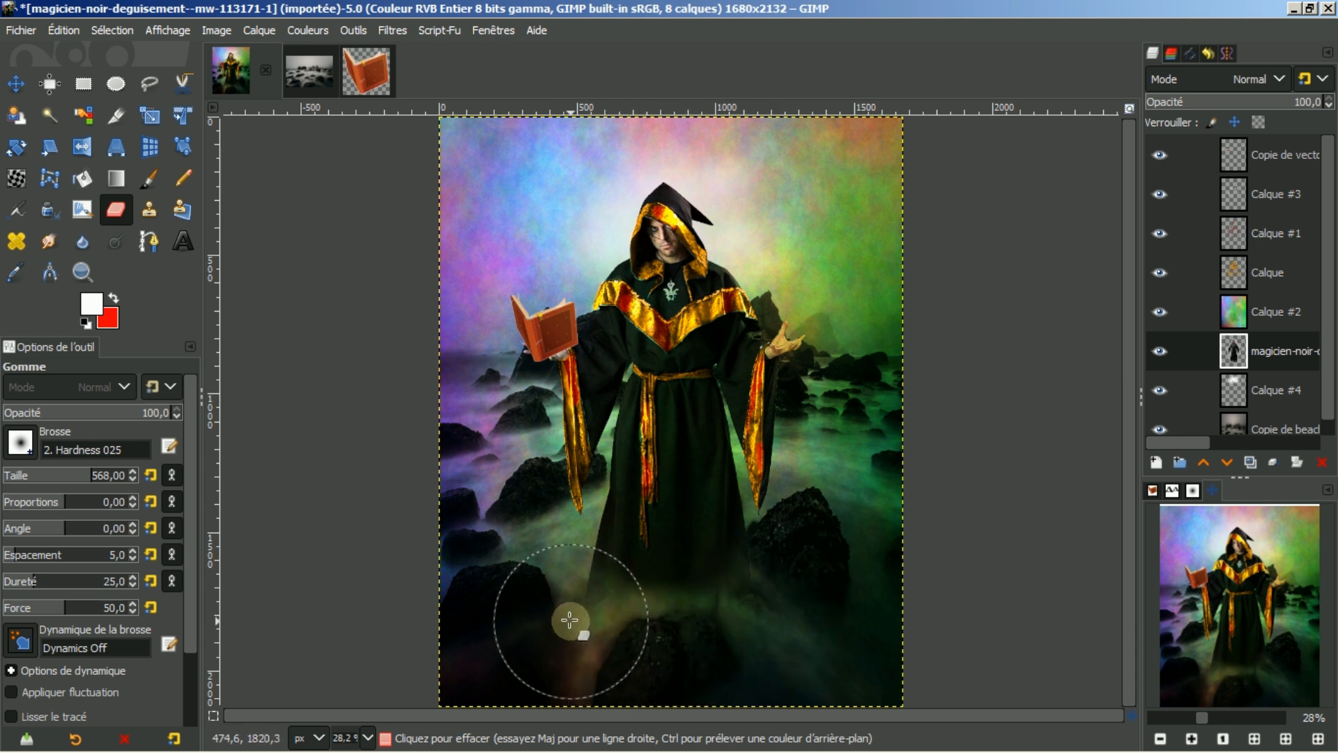